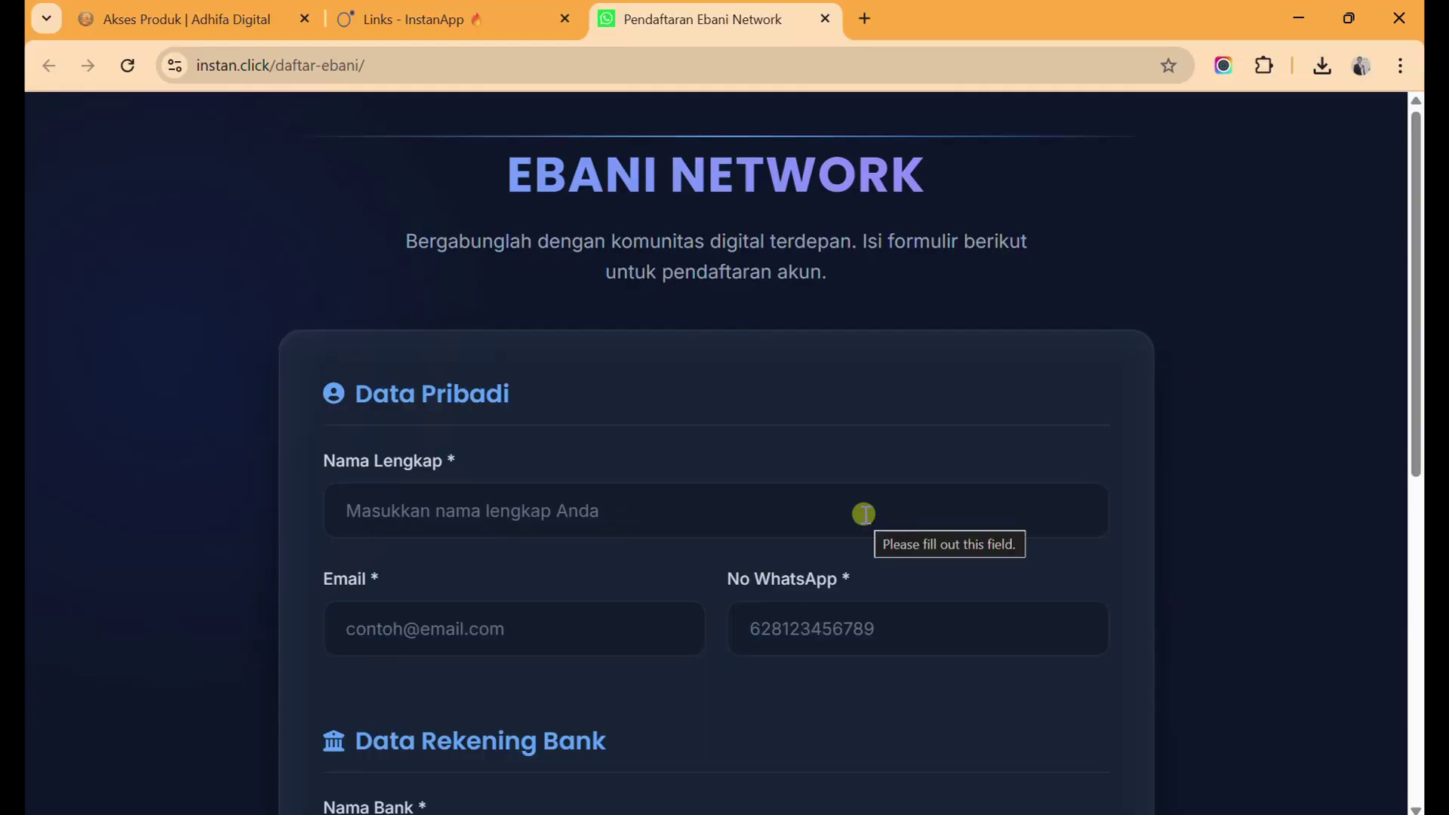
Look through the Ebani Network registration form, covering the personal data and bank account sections.
scroll(864, 513, down, 7)
scroll(863, 514, up, 7)
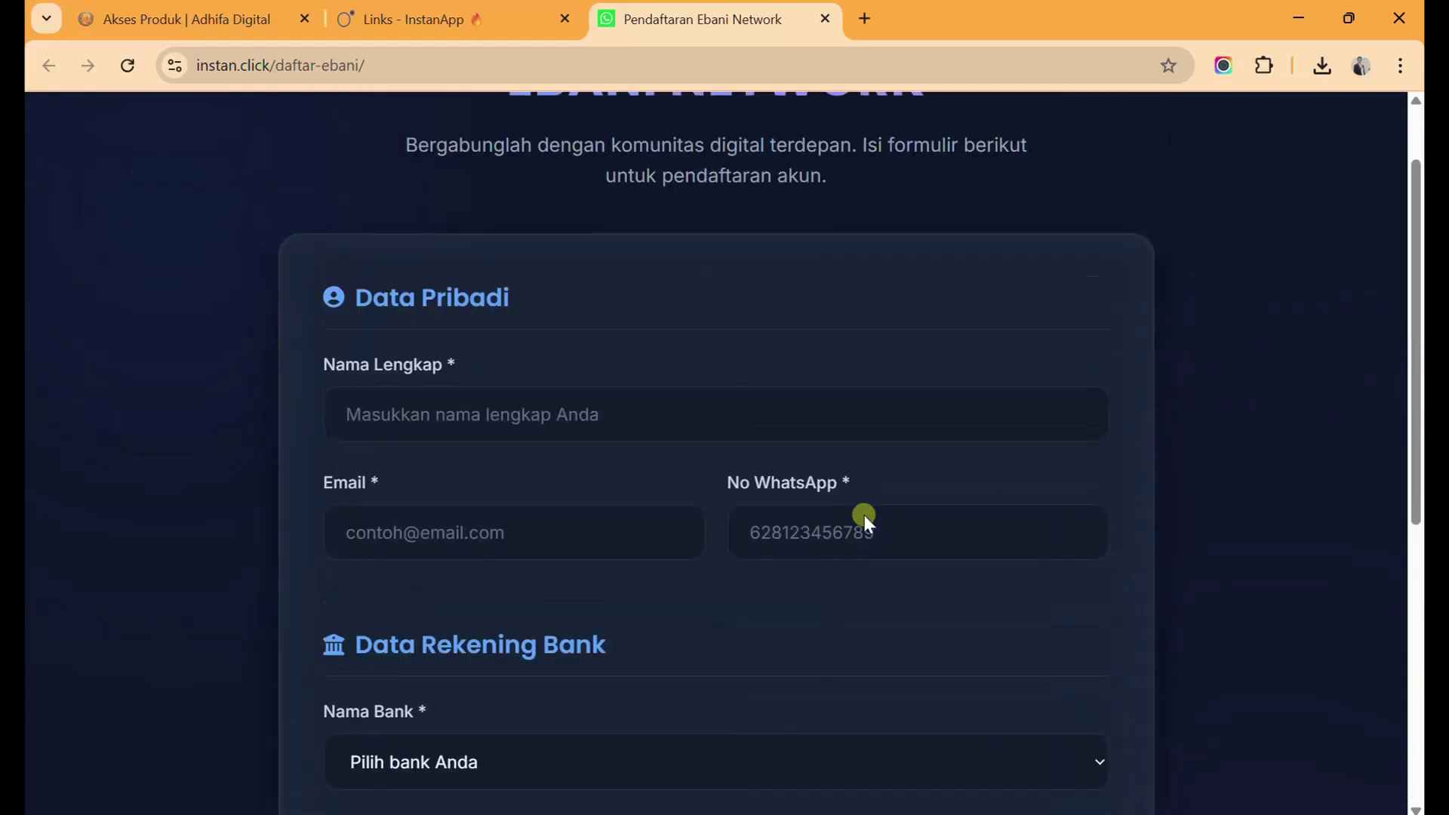
scroll(864, 515, down, 8)
scroll(864, 514, up, 9)
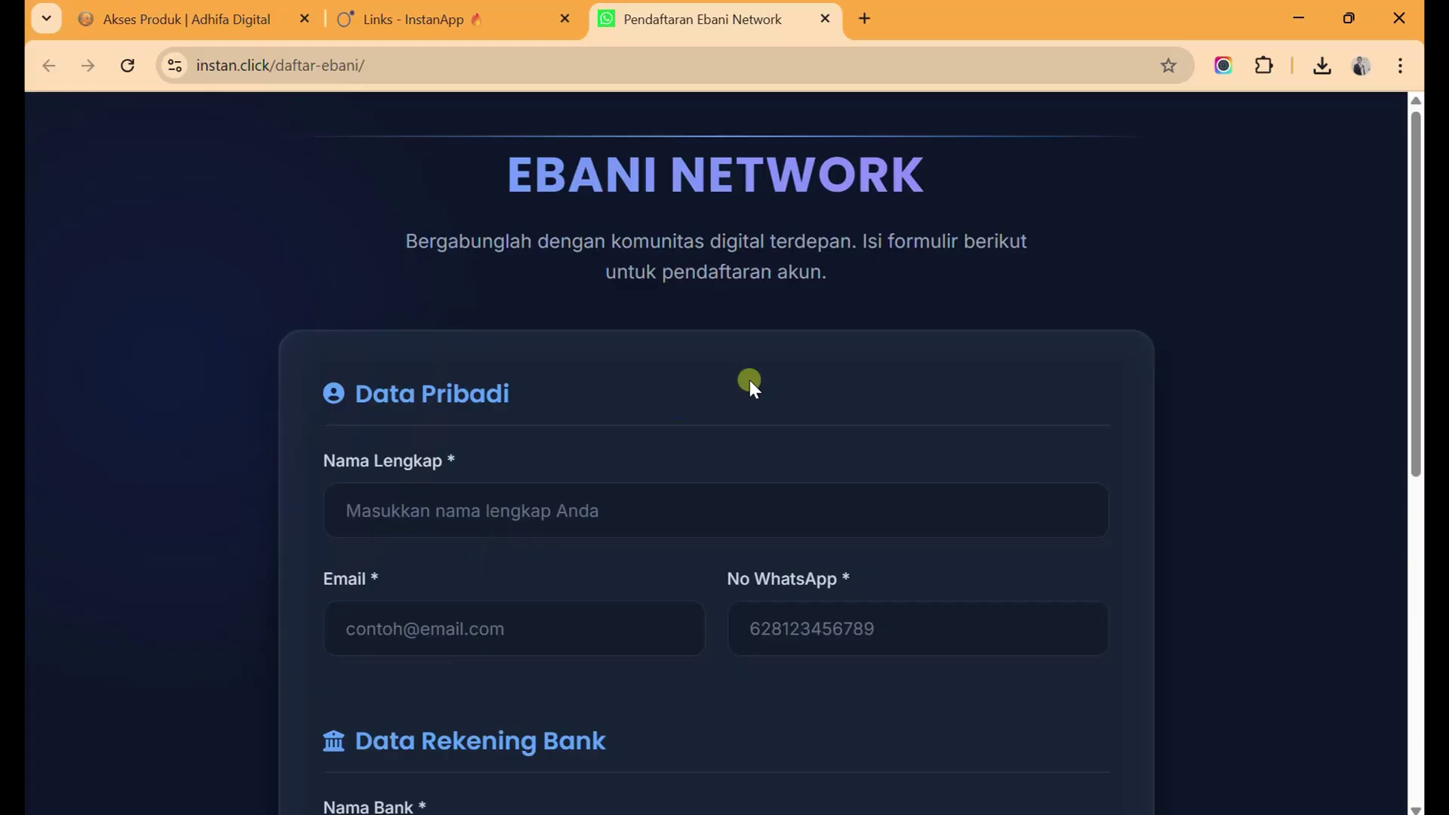
Review the static sites list in InstanApp, the registration form page and the InstanSuite AI product access page.
click(470, 34)
scroll(257, 373, up, 2)
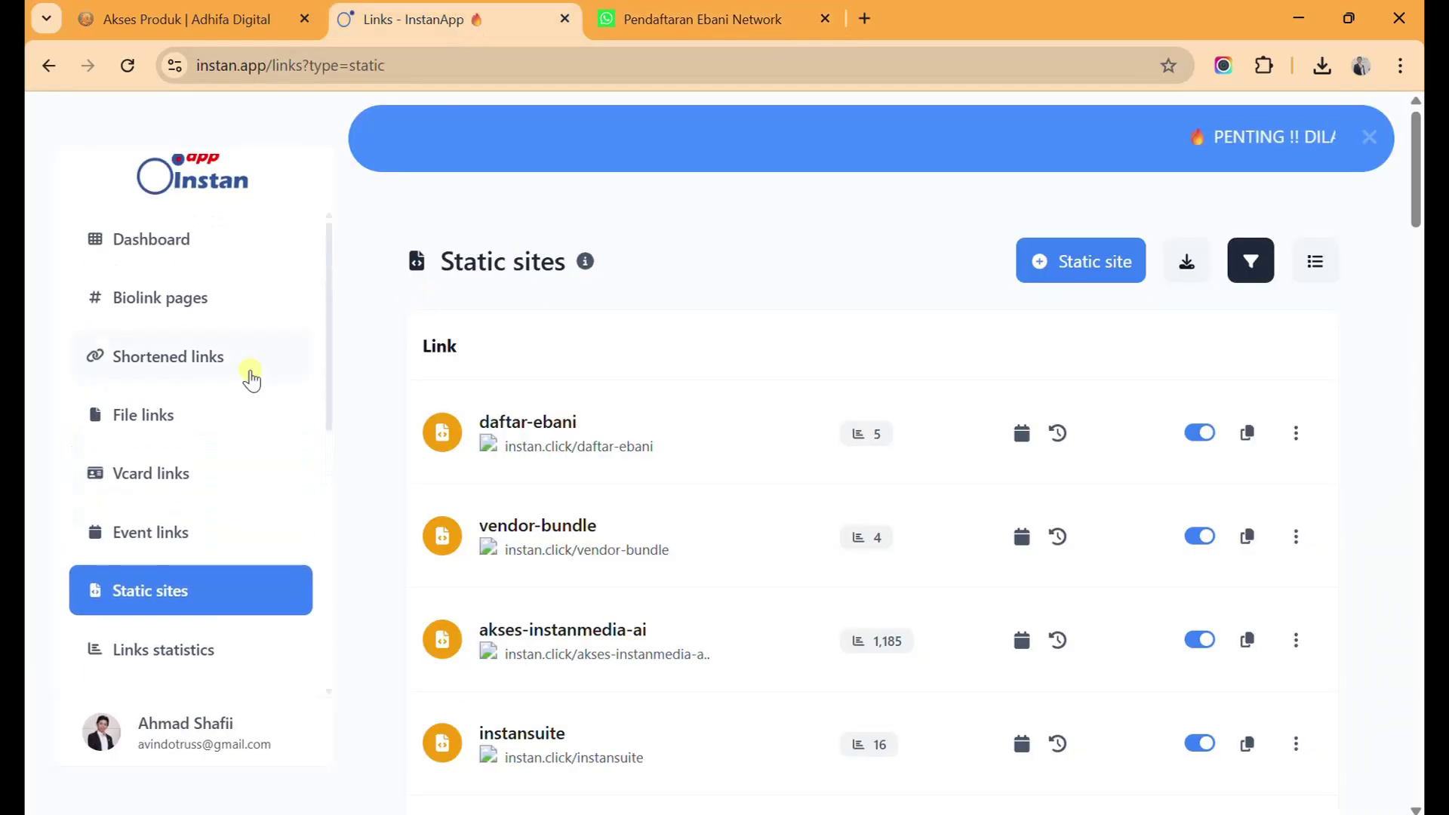
scroll(249, 377, down, 4)
click(632, 24)
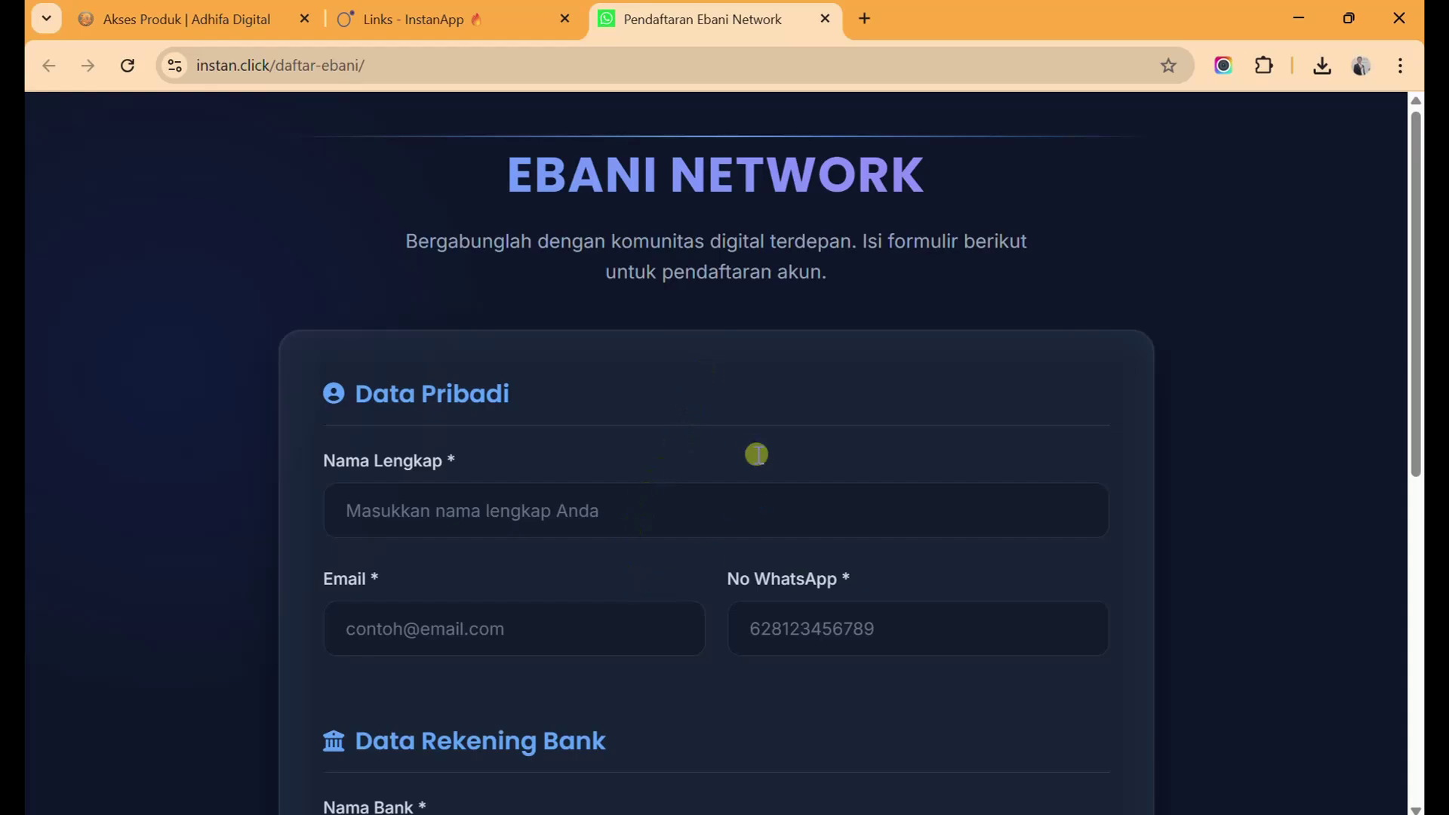
click(223, 33)
scroll(475, 414, up, 1)
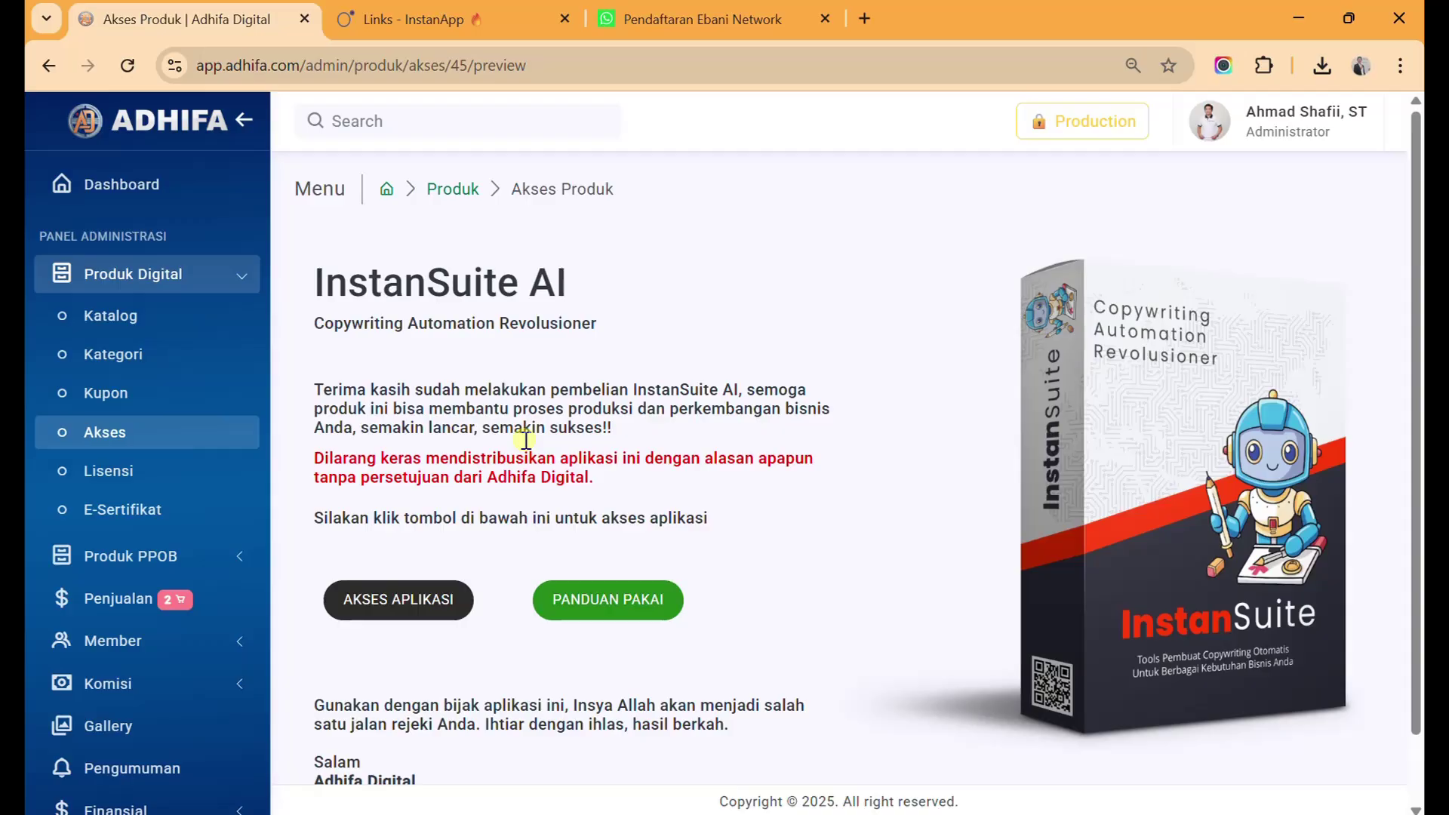
Open adhifa.com in a new browser tab and go to its Produk page.
click(868, 26)
text(adhifa.com/)
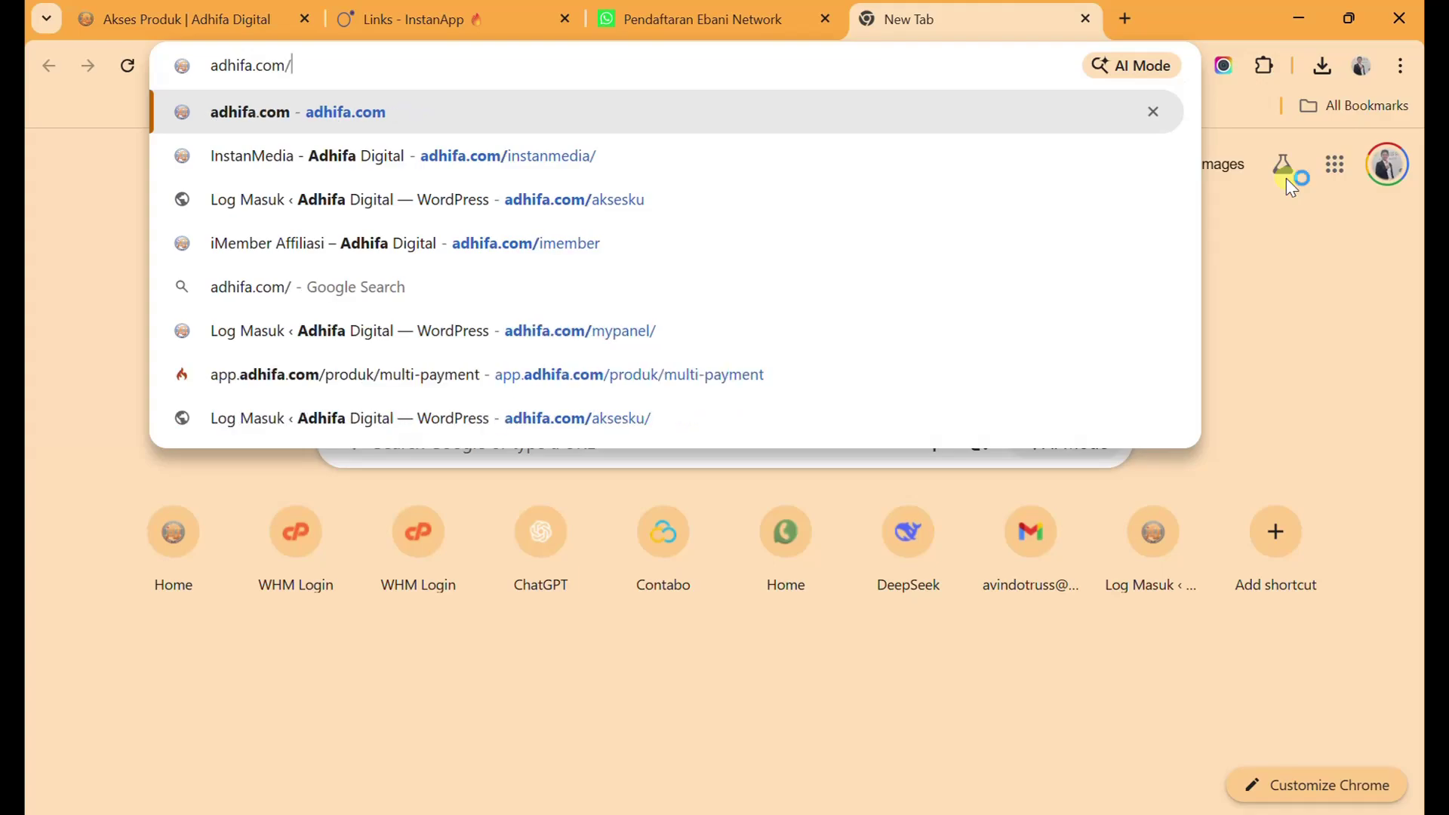
key(Return)
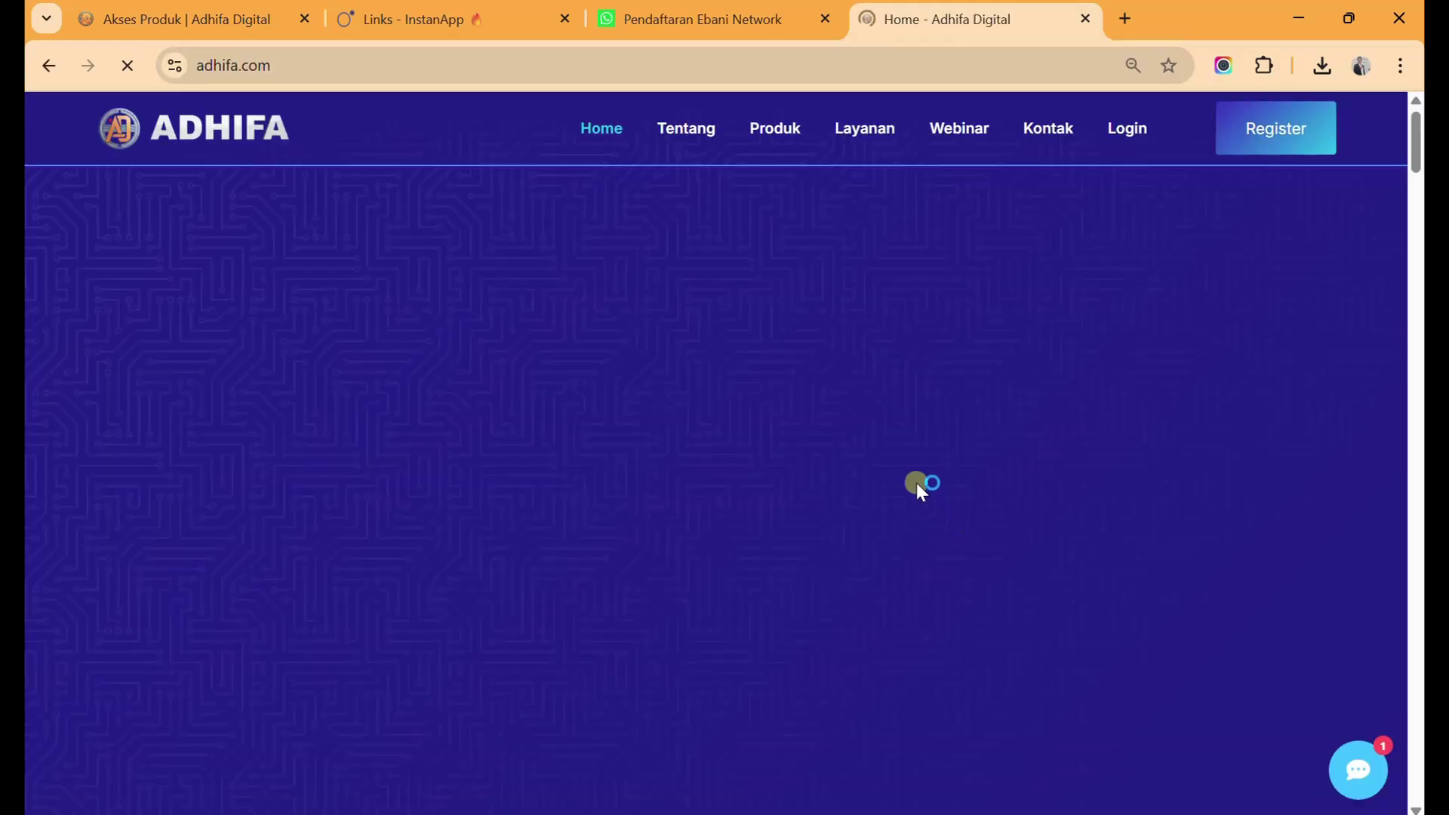
click(758, 131)
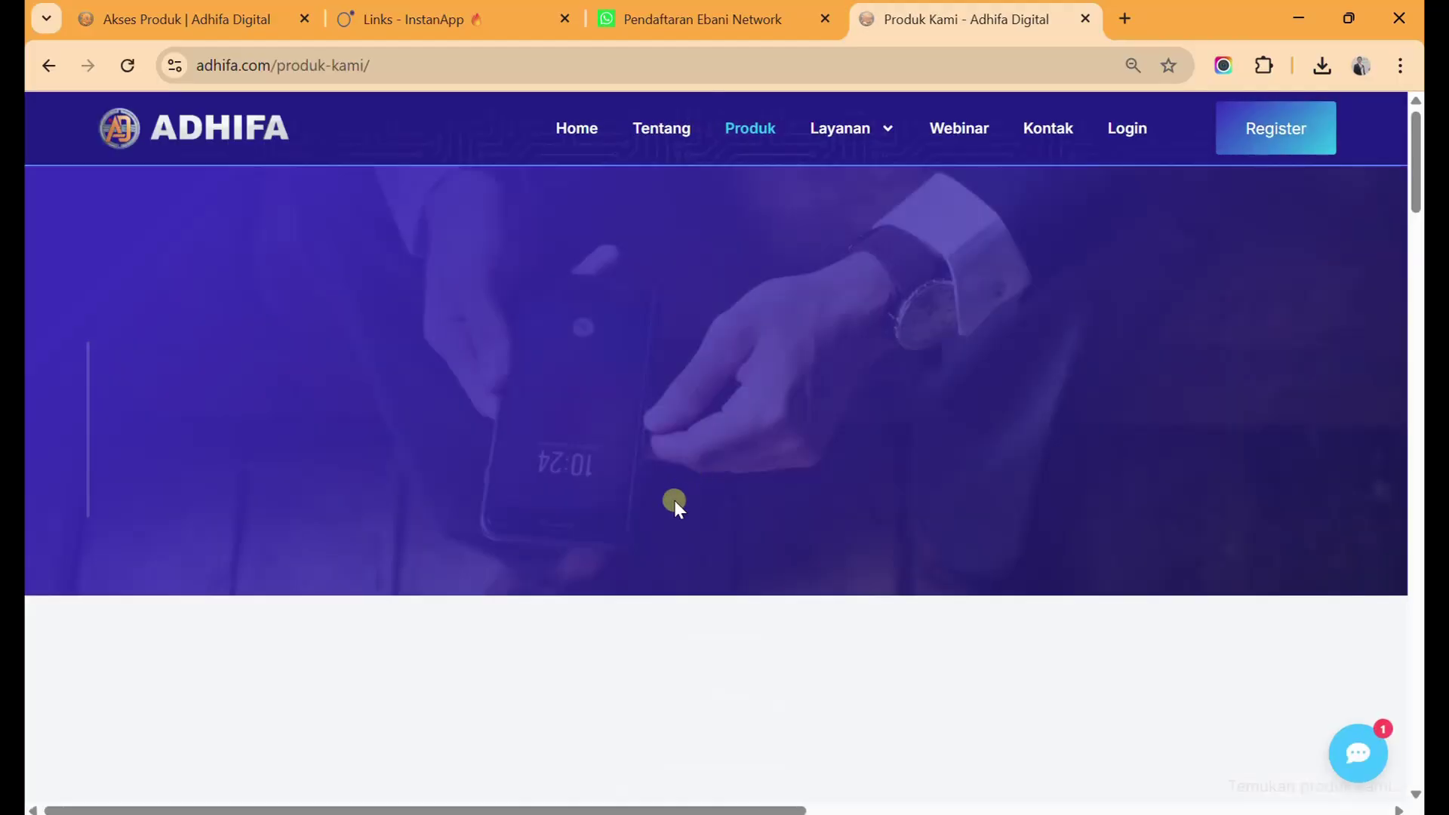
Find the InstanSuite - WhiteLabel product in the catalogue and view its details.
scroll(675, 501, down, 9)
scroll(707, 504, down, 2)
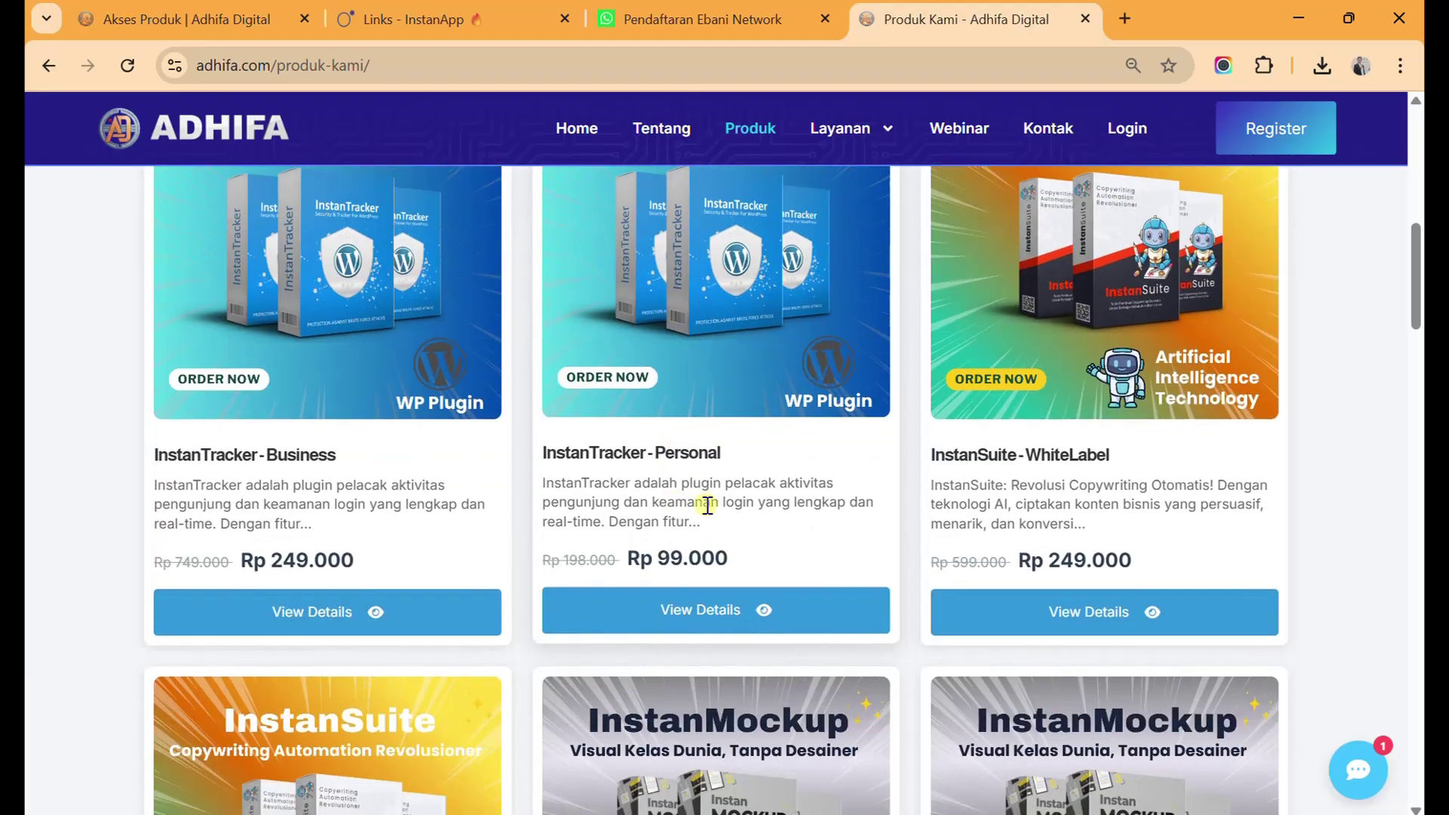
click(1072, 605)
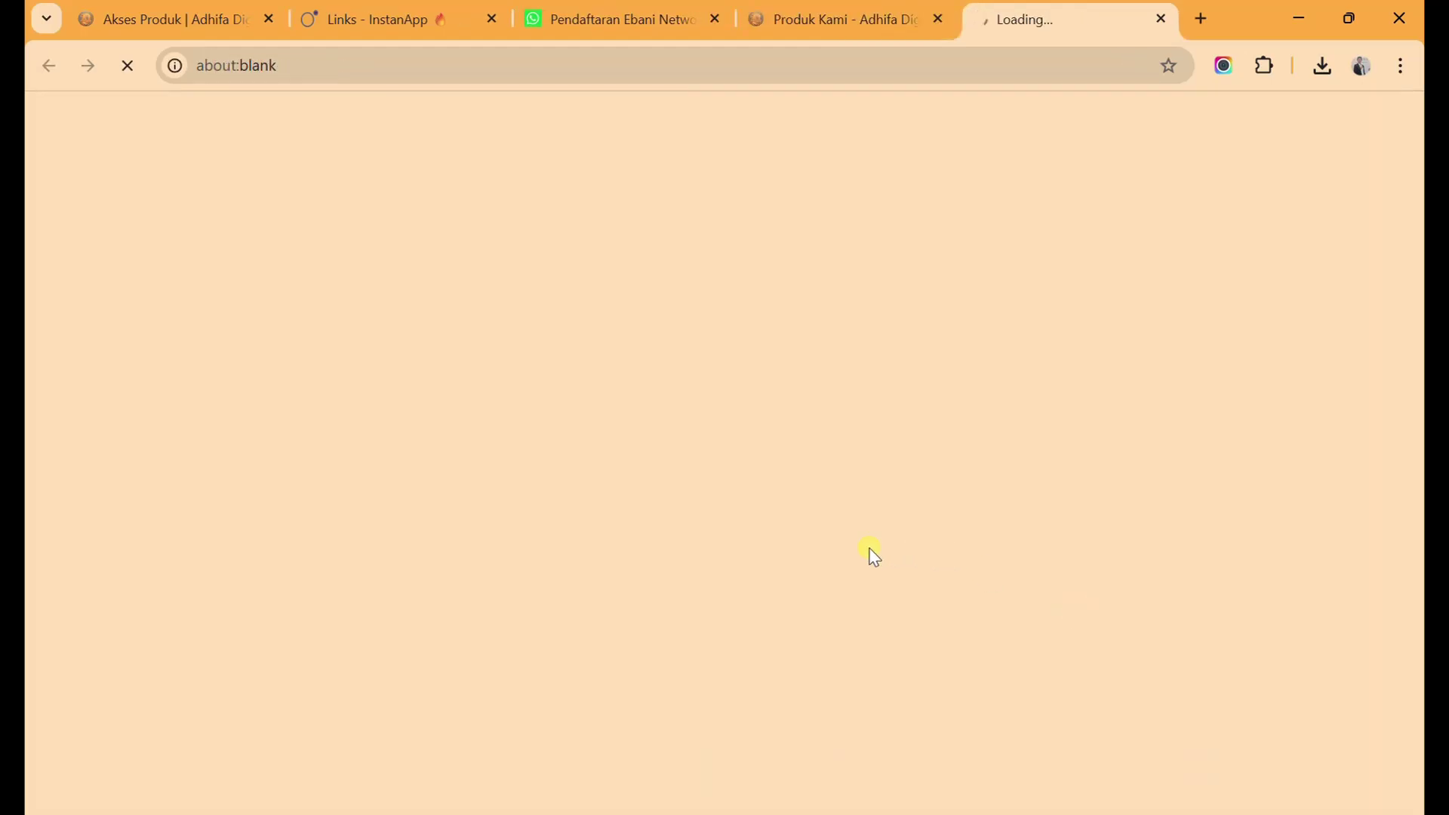
Examine the InstanSuite sales page, comparing the promo flash sale package price with the White Label package price.
scroll(868, 553, down, 20)
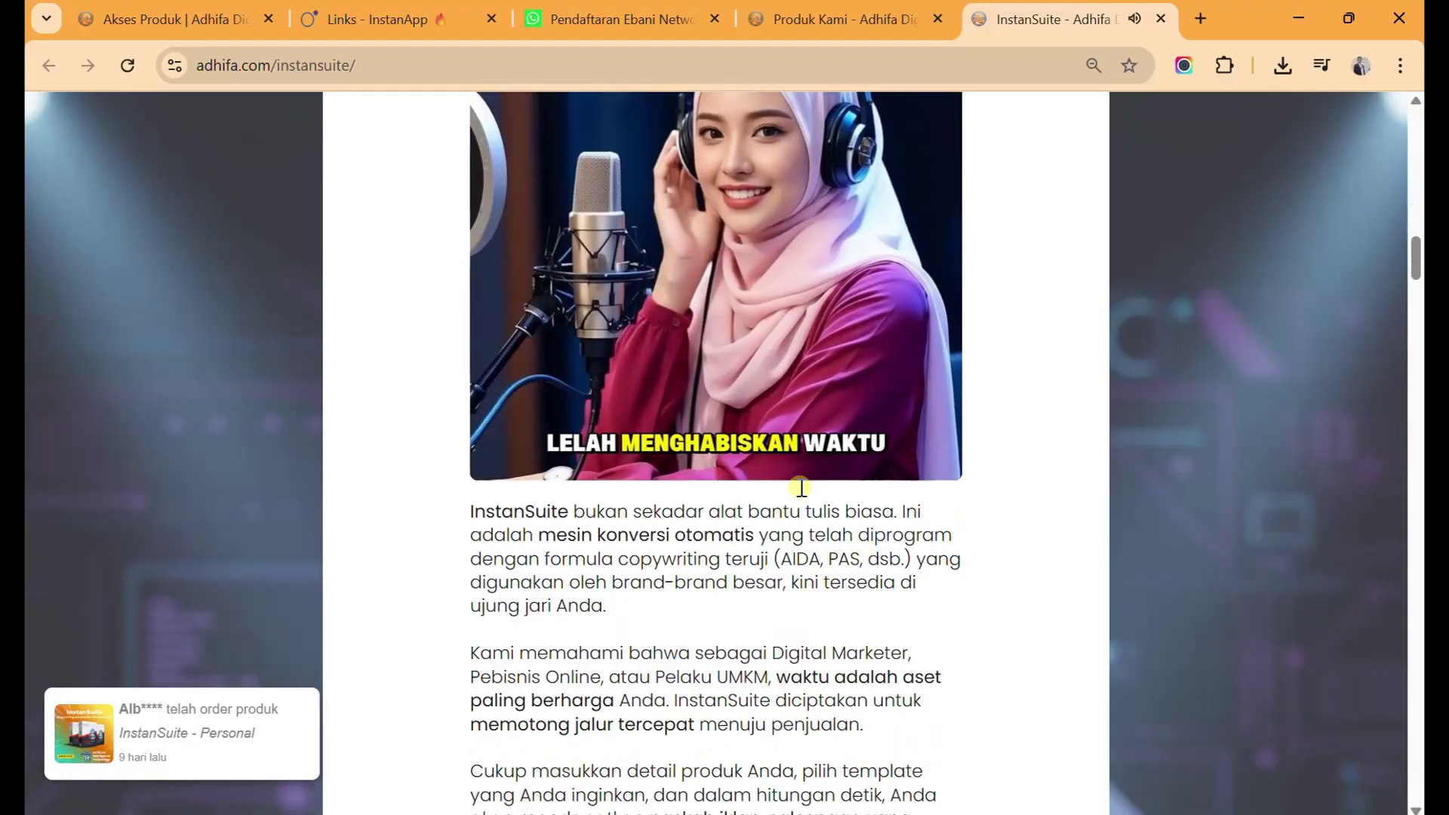
scroll(626, 559, down, 5)
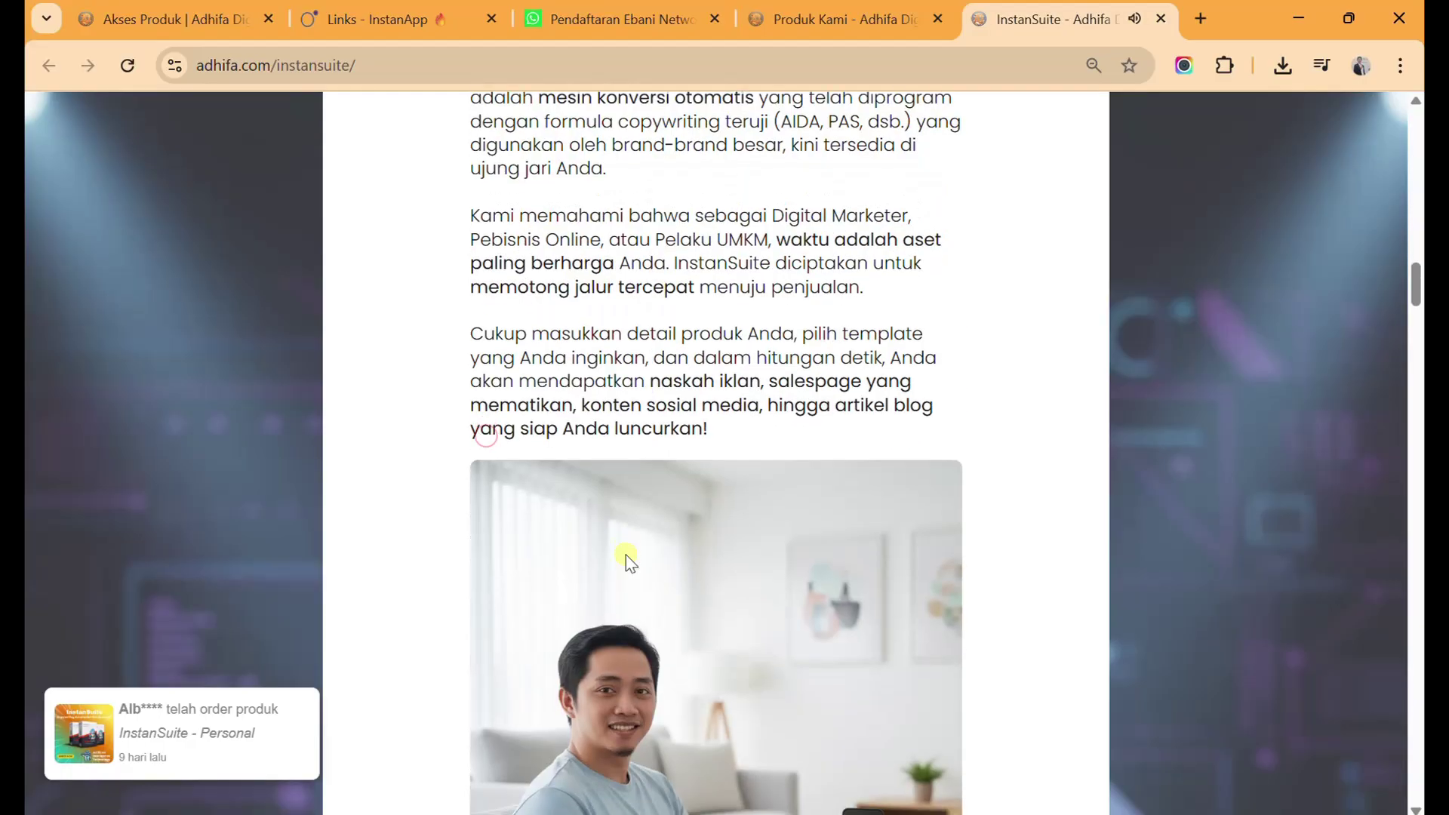
scroll(627, 555, down, 20)
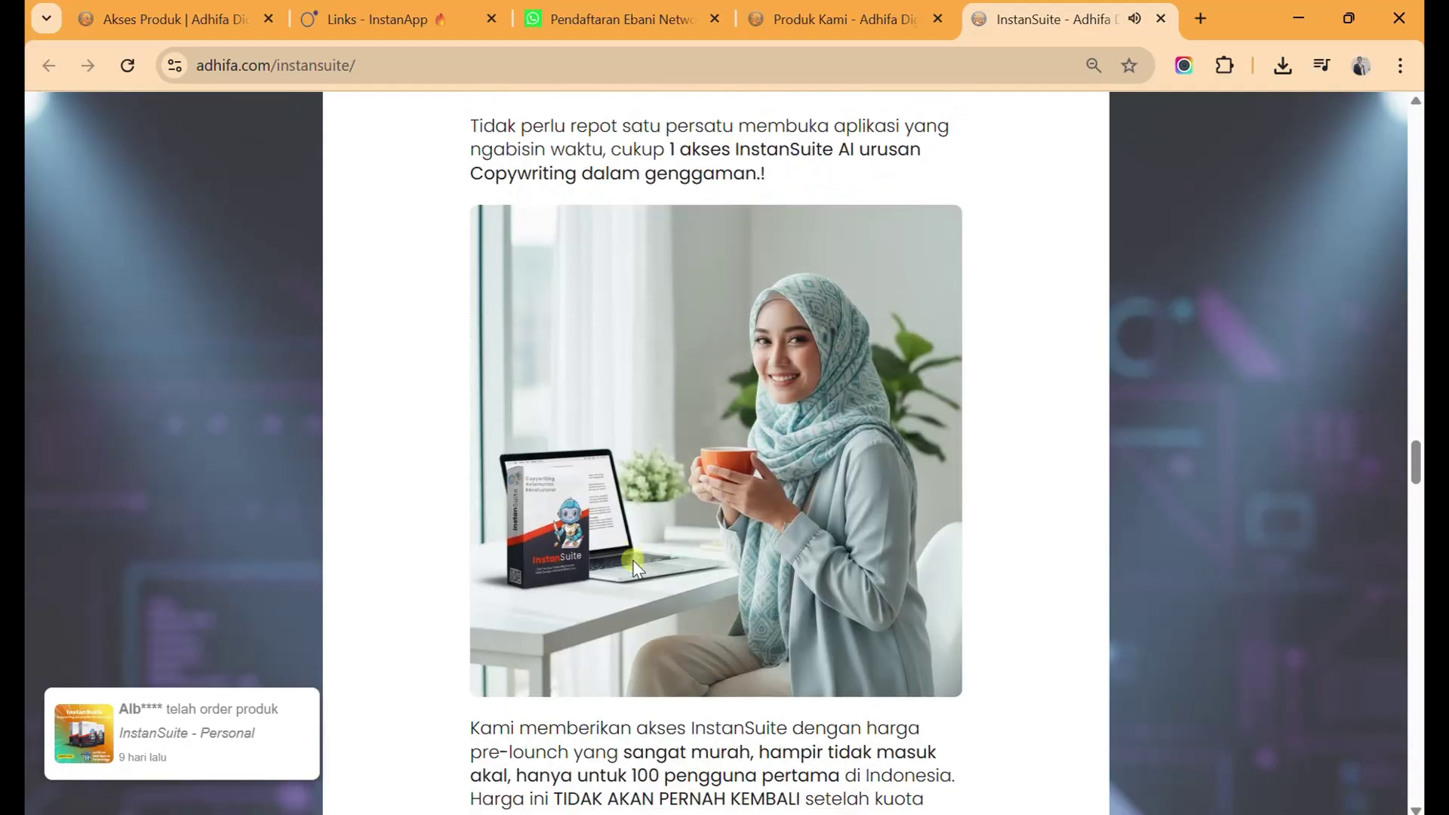
scroll(634, 566, down, 15)
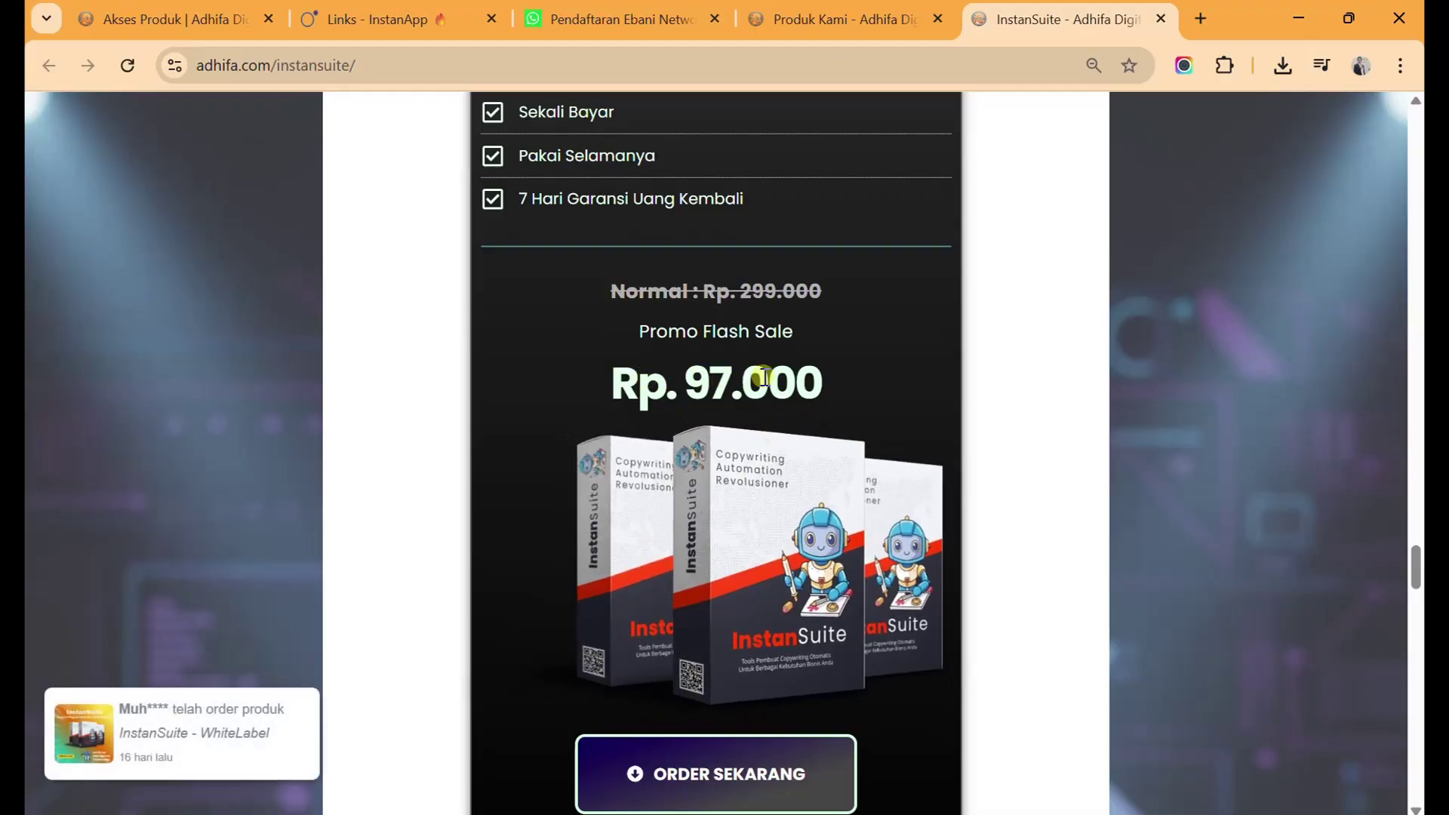
drag(821, 379, 688, 379)
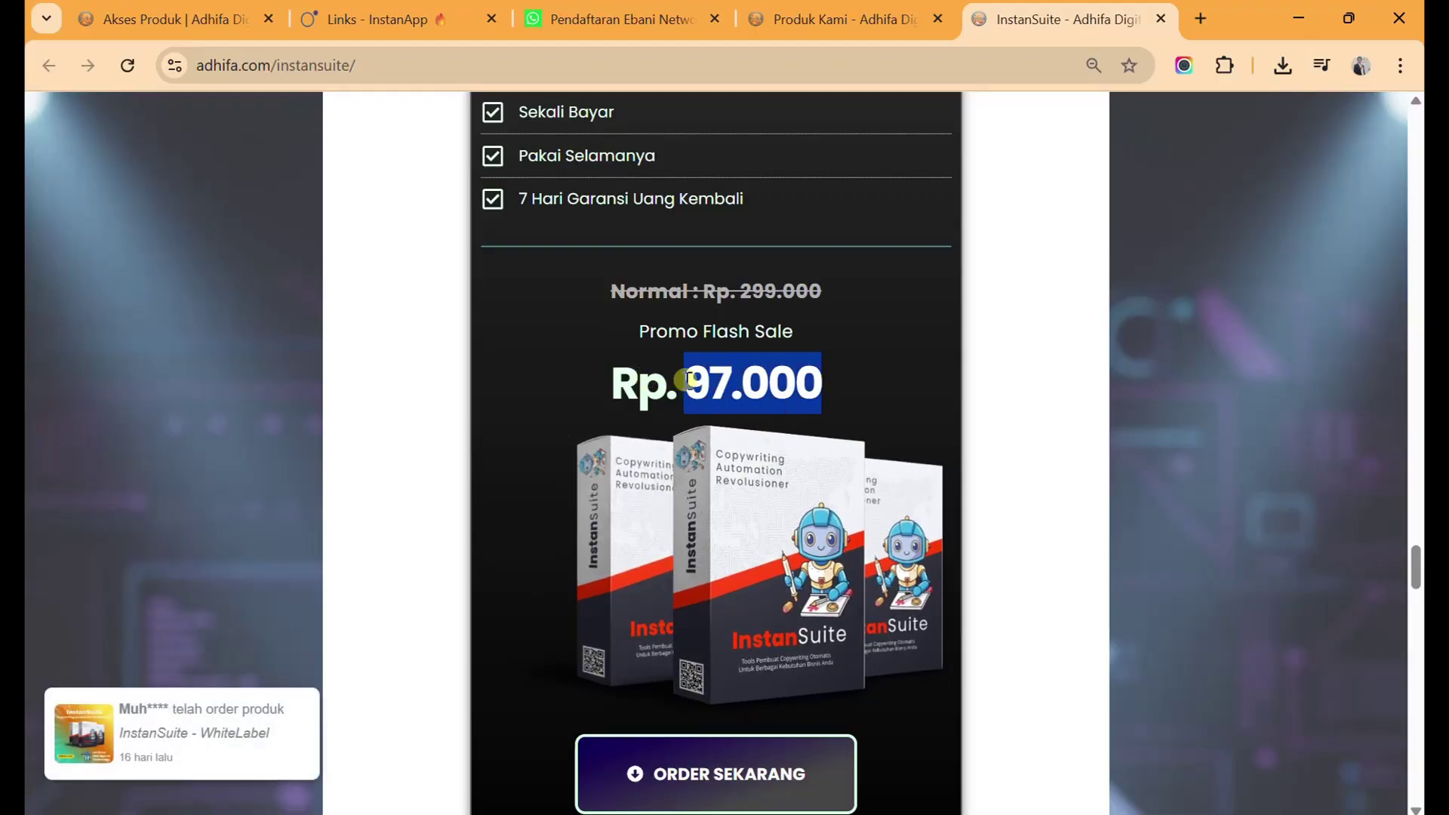
scroll(689, 379, down, 12)
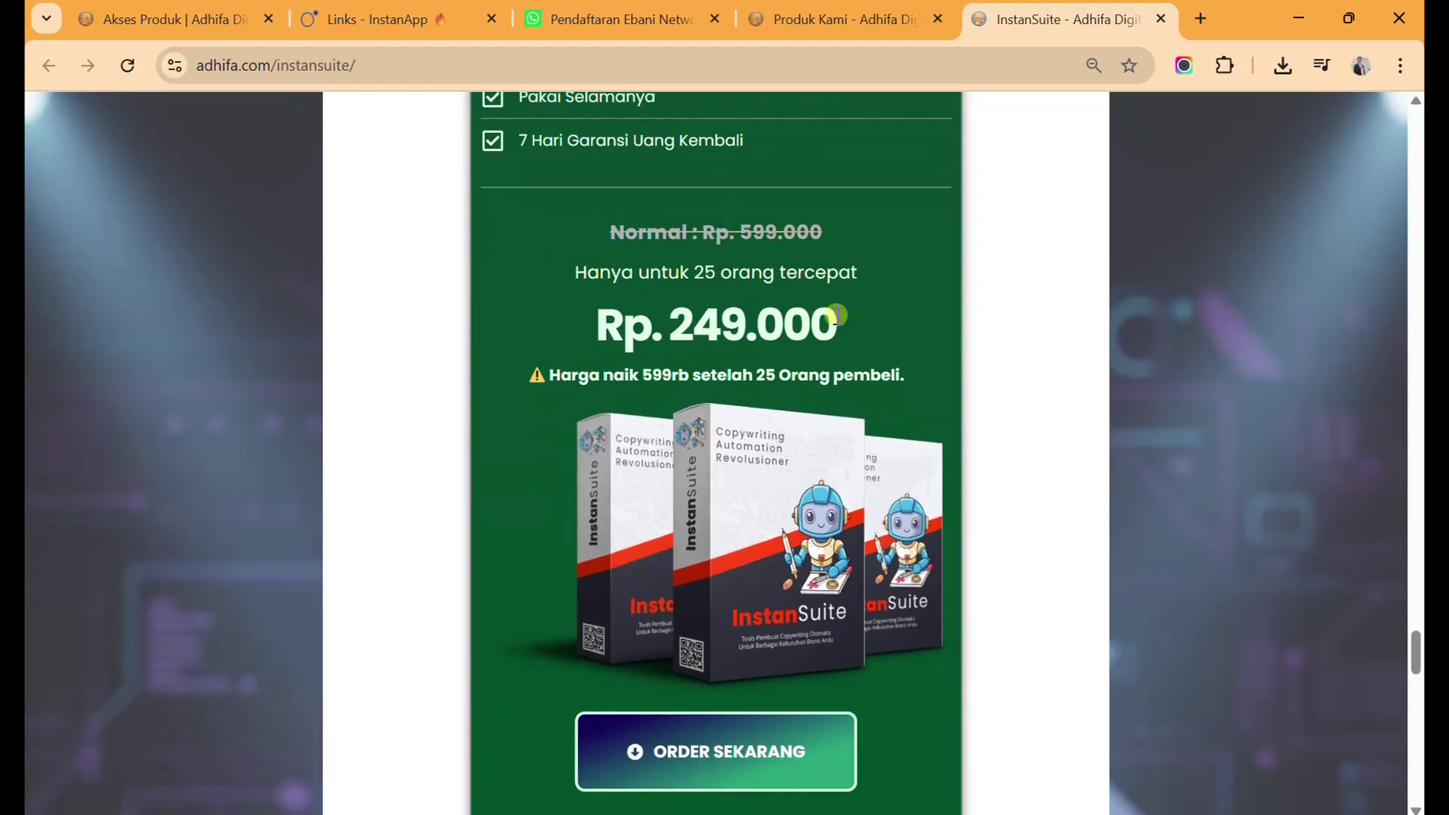
drag(837, 315, 668, 326)
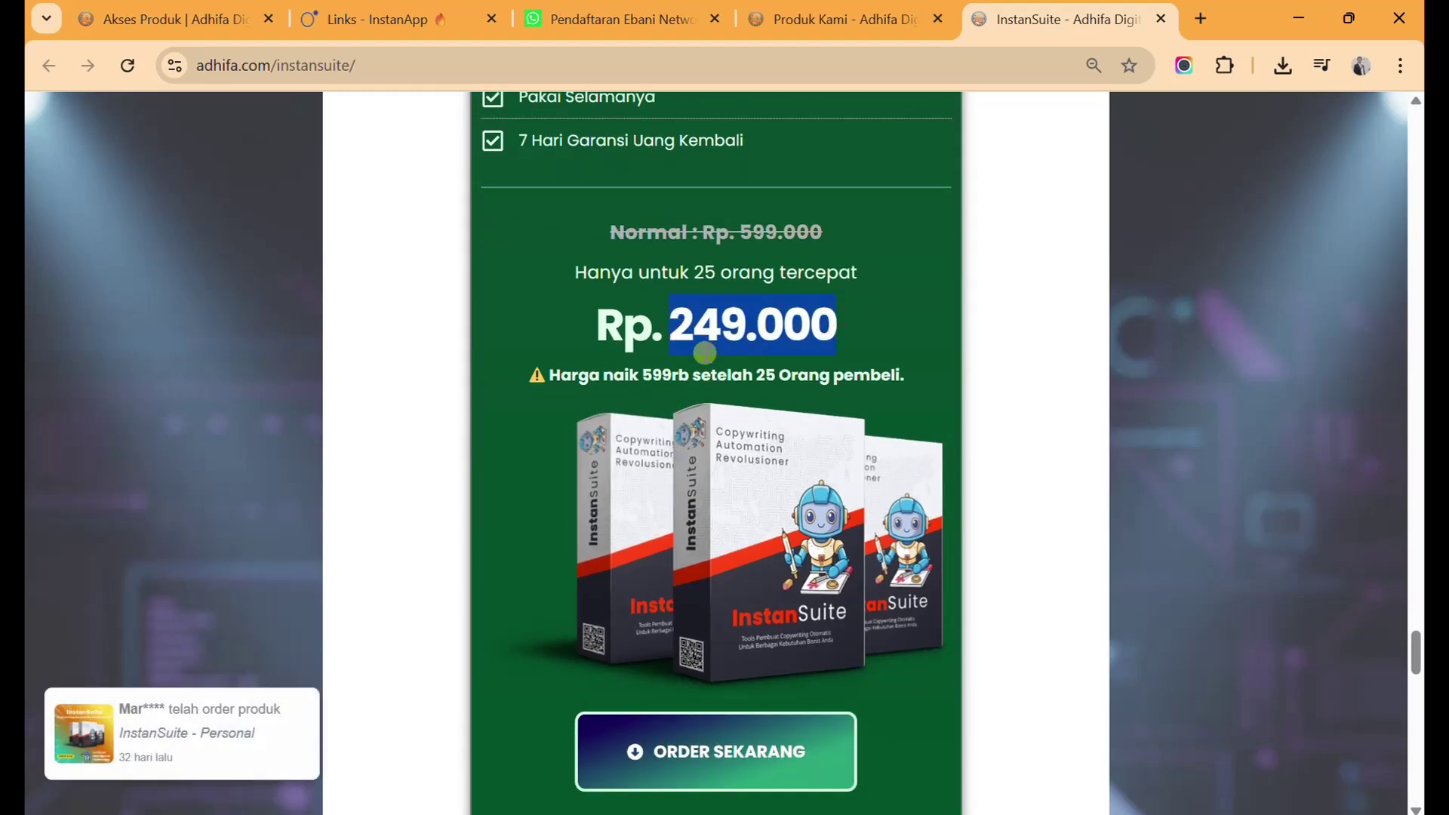
scroll(705, 353, up, 15)
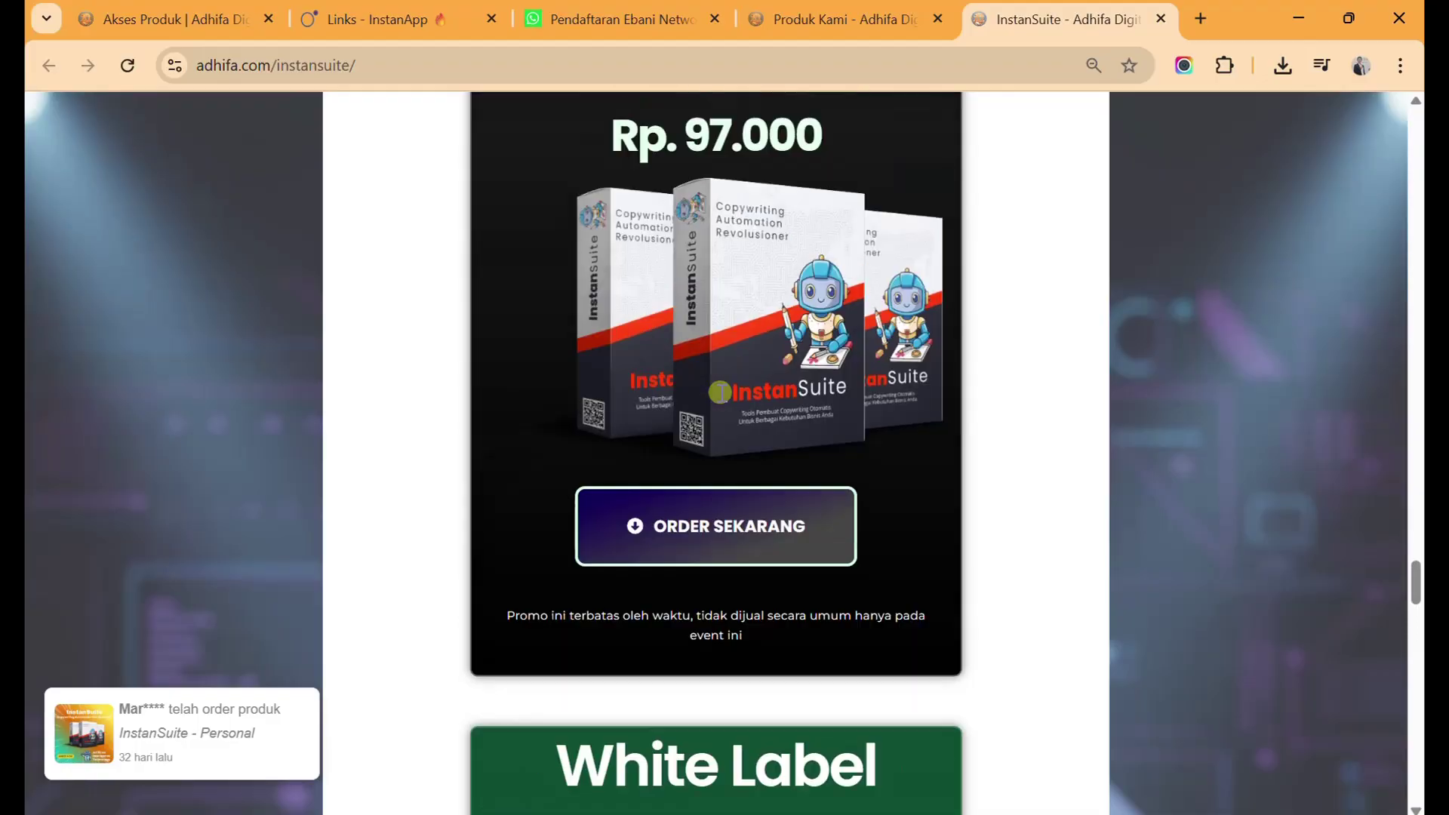
scroll(721, 391, up, 3)
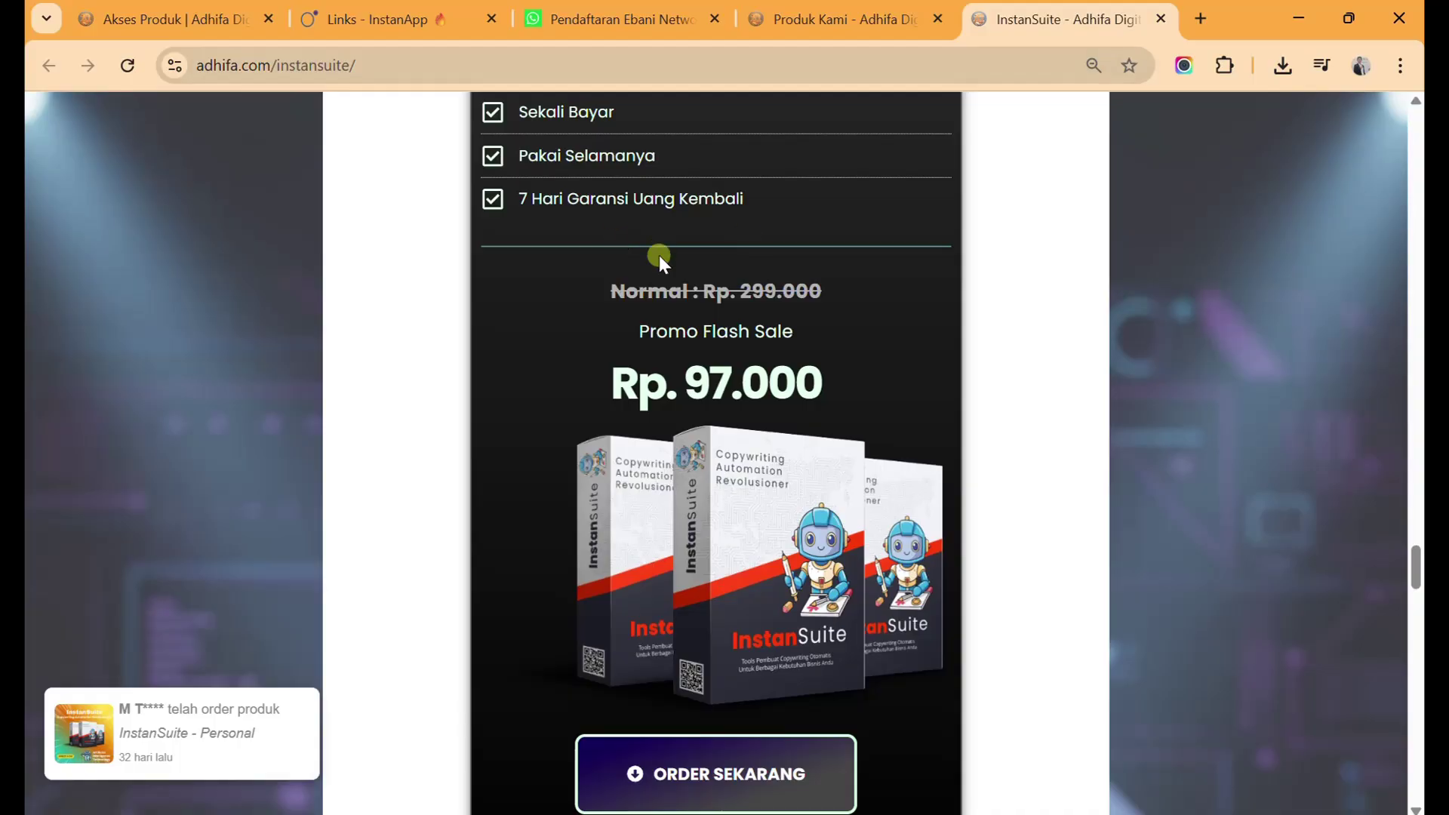
Return to the InstanSuite AI access page, launch the application and open its Sales Script generator.
click(450, 21)
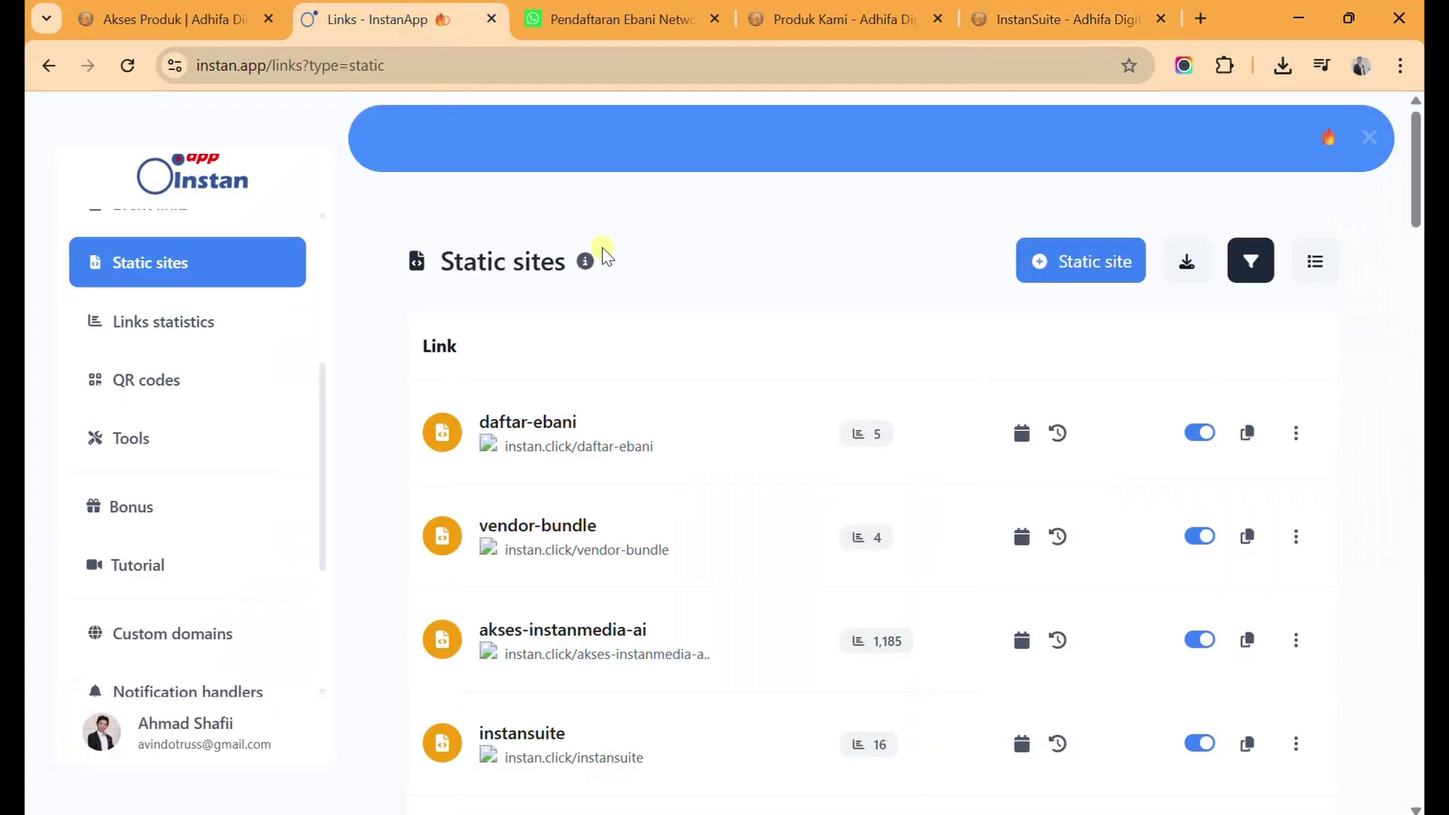
click(576, 19)
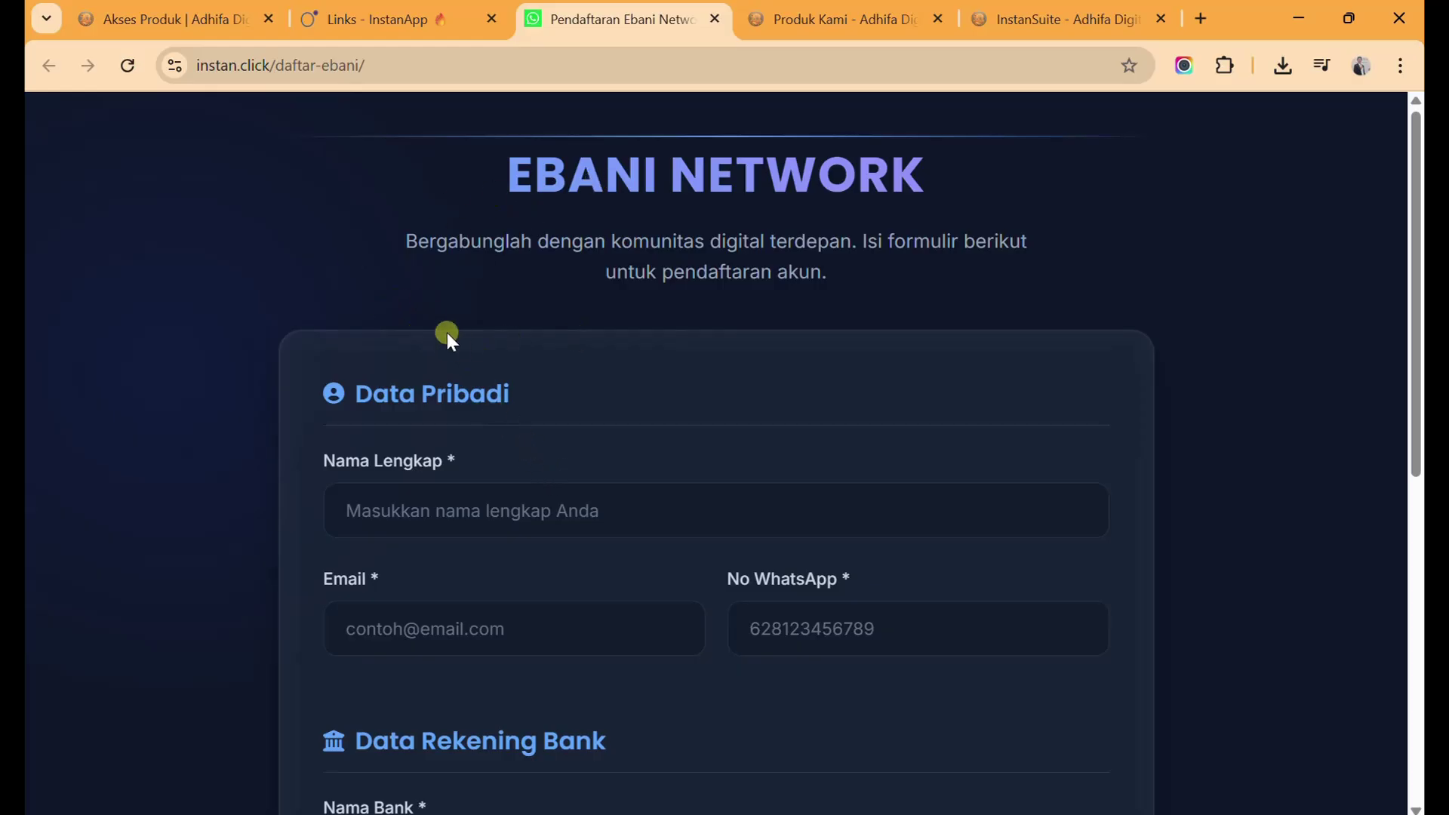
click(185, 32)
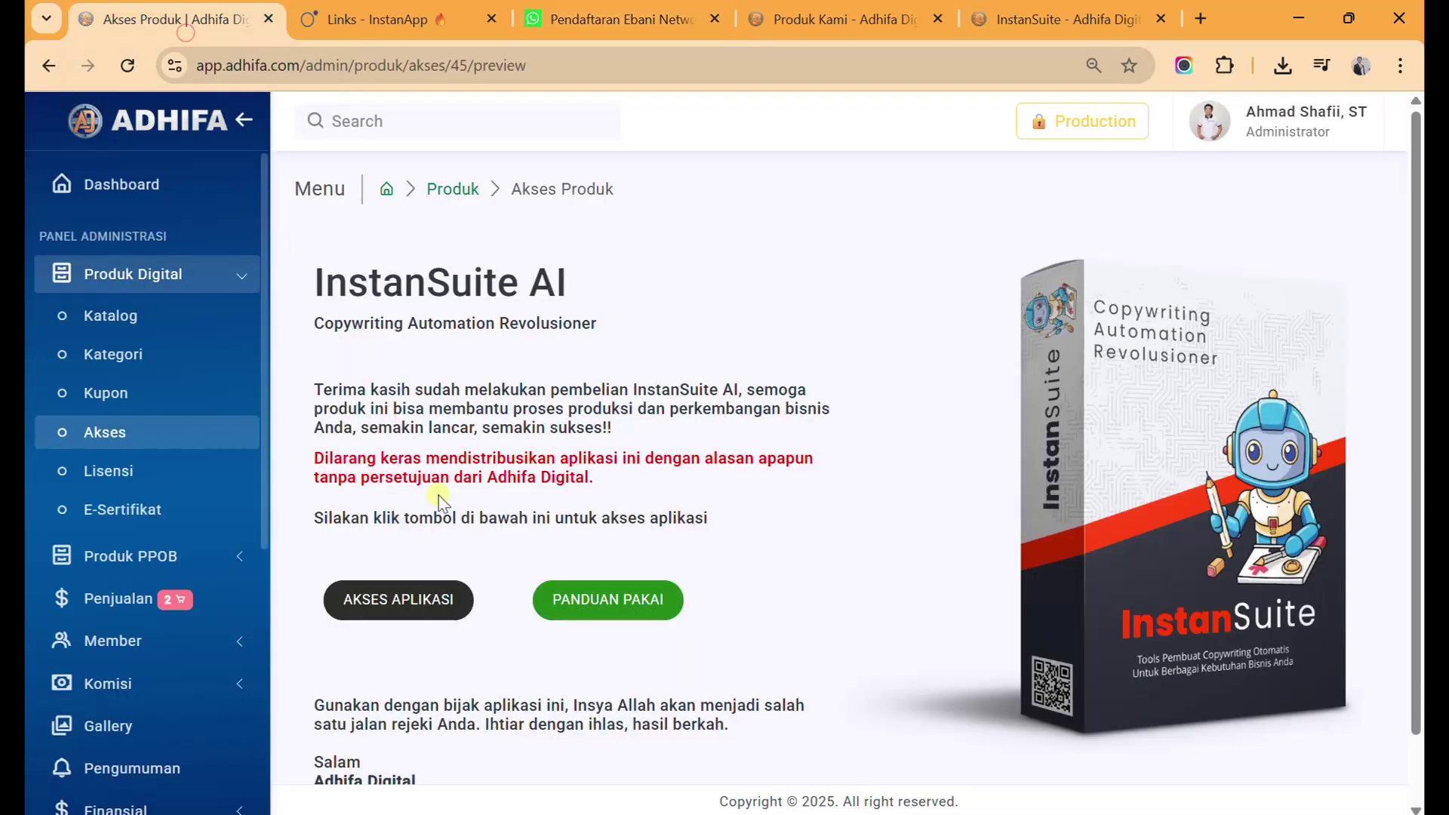
click(404, 605)
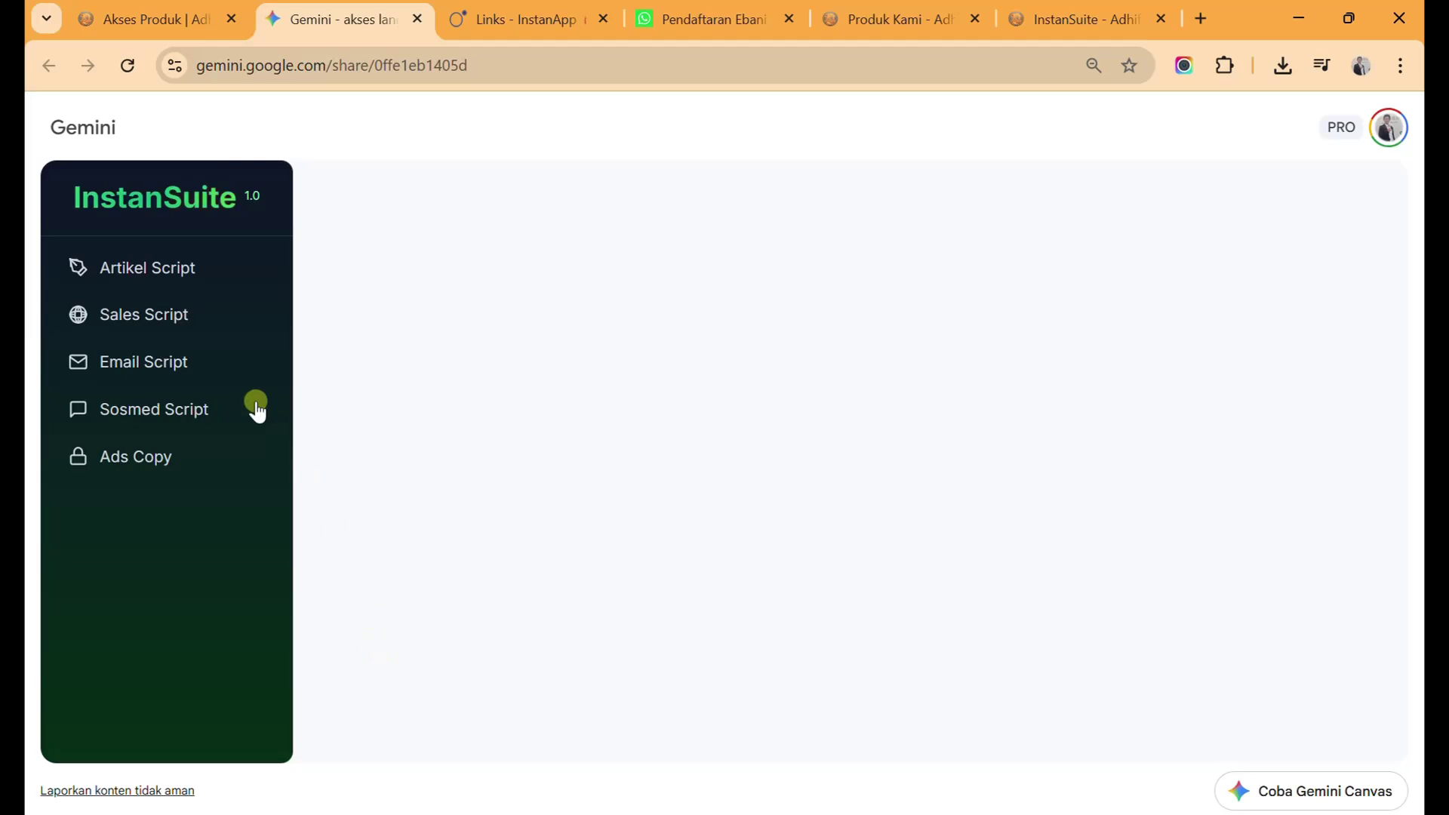
click(167, 317)
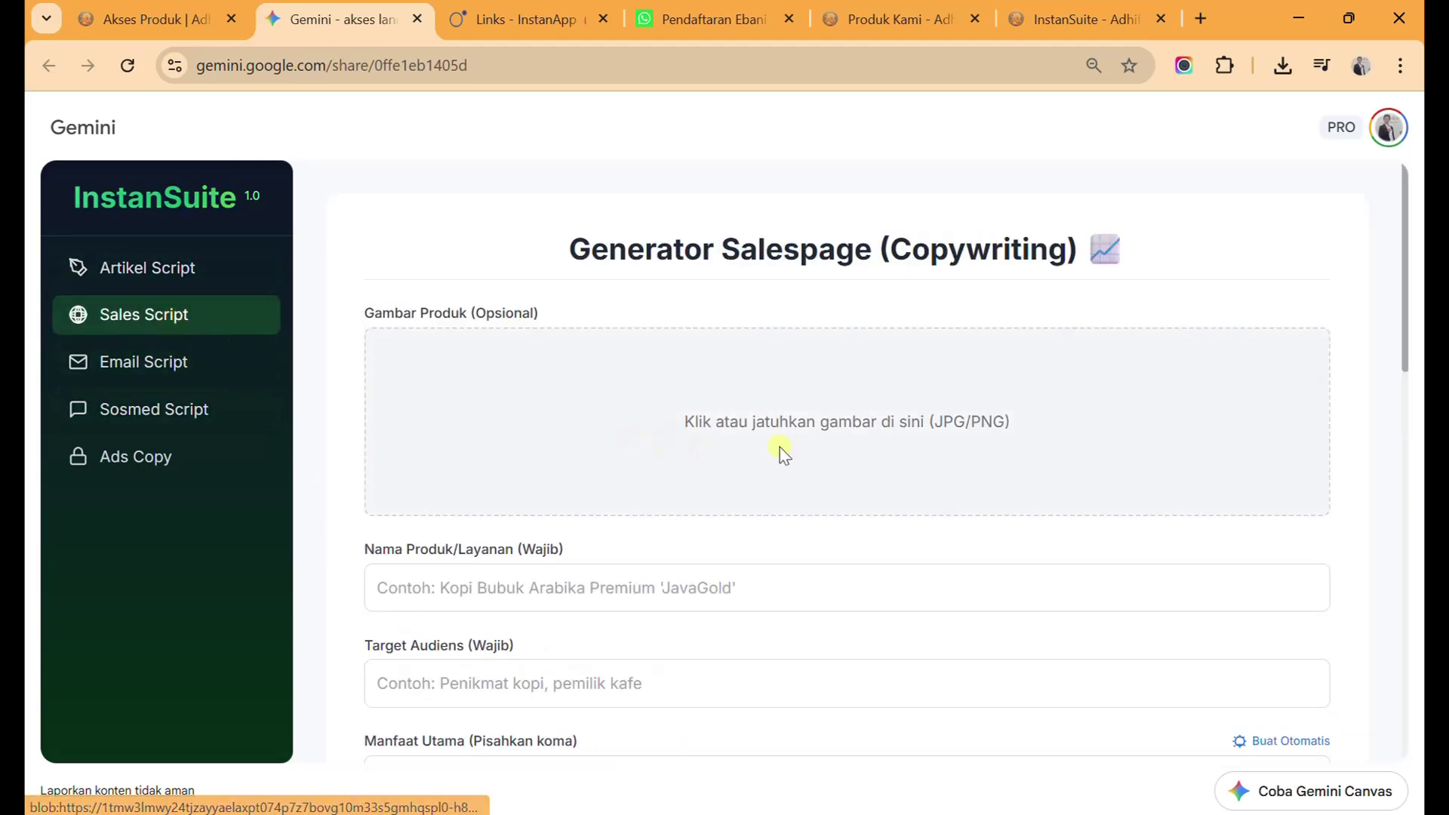
Upload the image "gabungan_3 (1)" from the Downloads folder as the product image for the sales page.
click(858, 425)
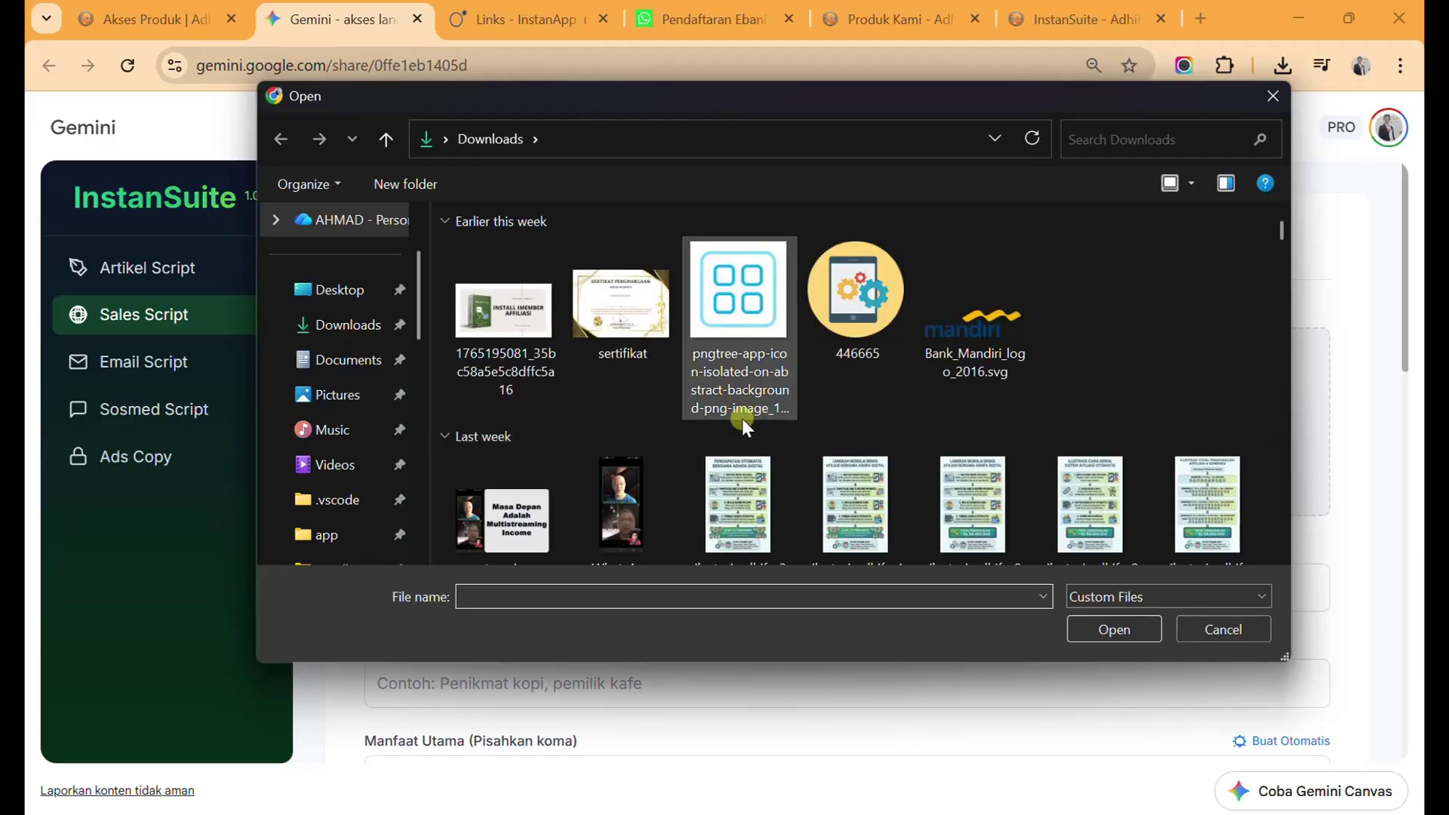
scroll(731, 432, down, 15)
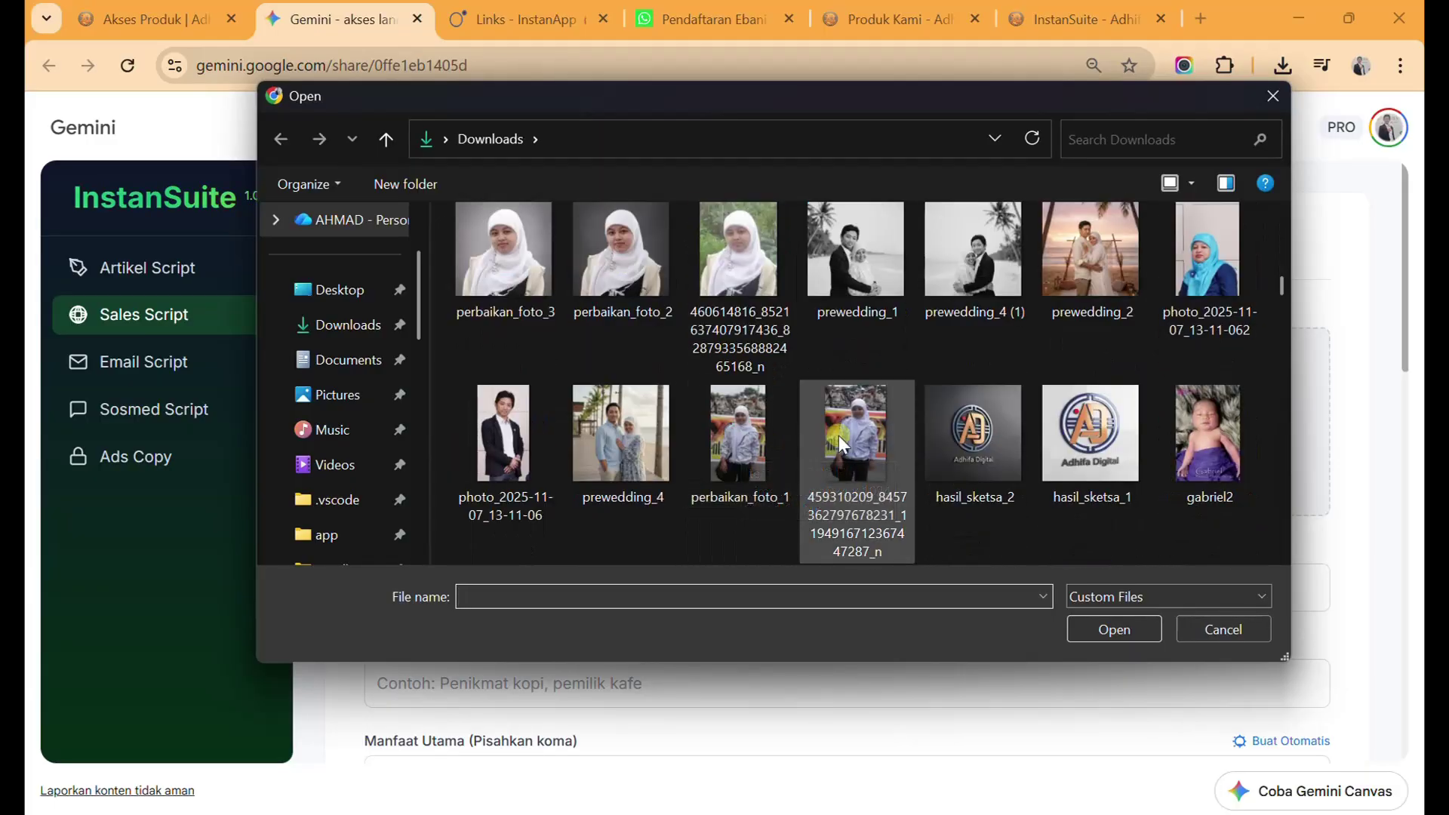
scroll(840, 441, down, 15)
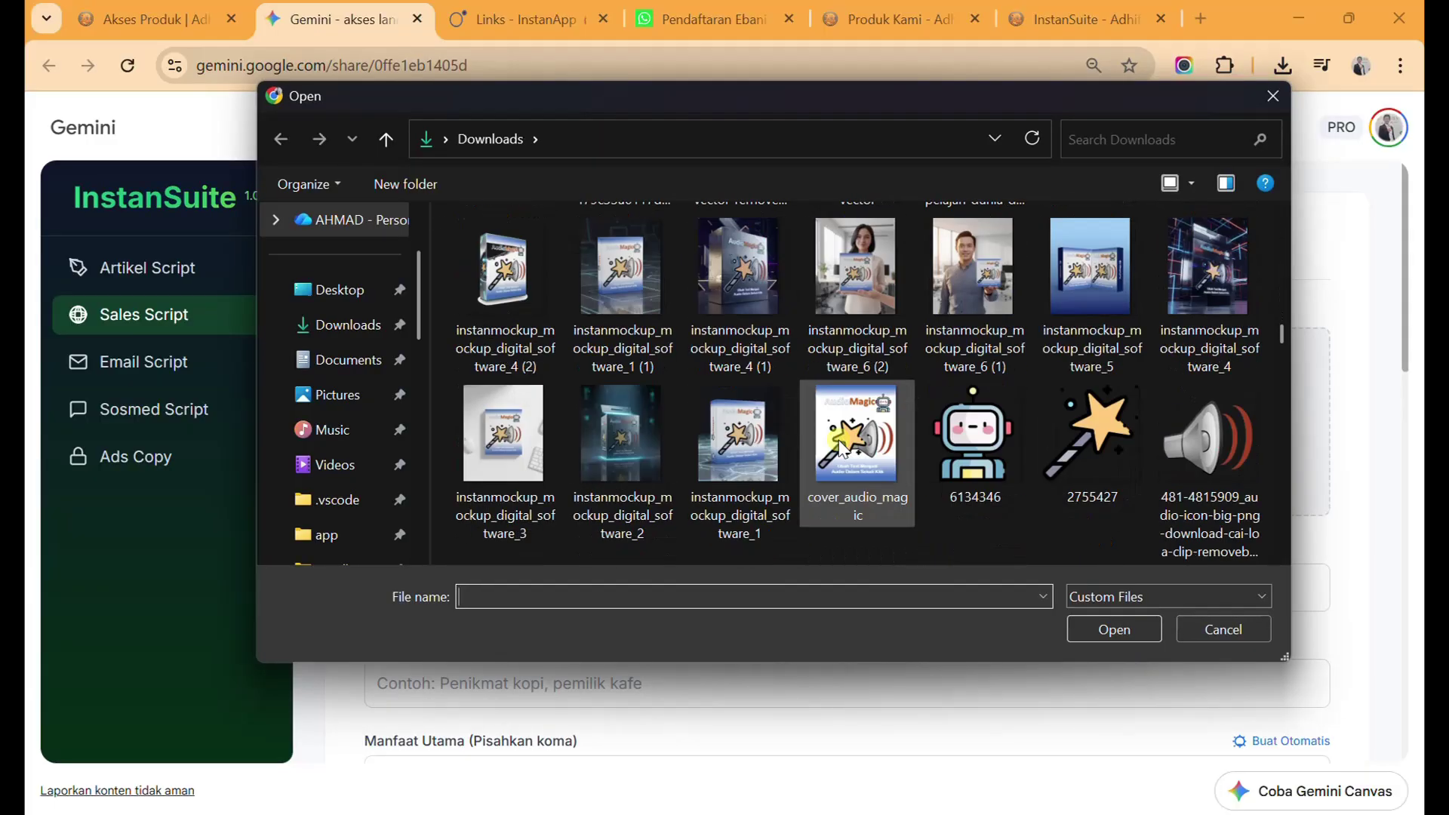
scroll(840, 444, down, 15)
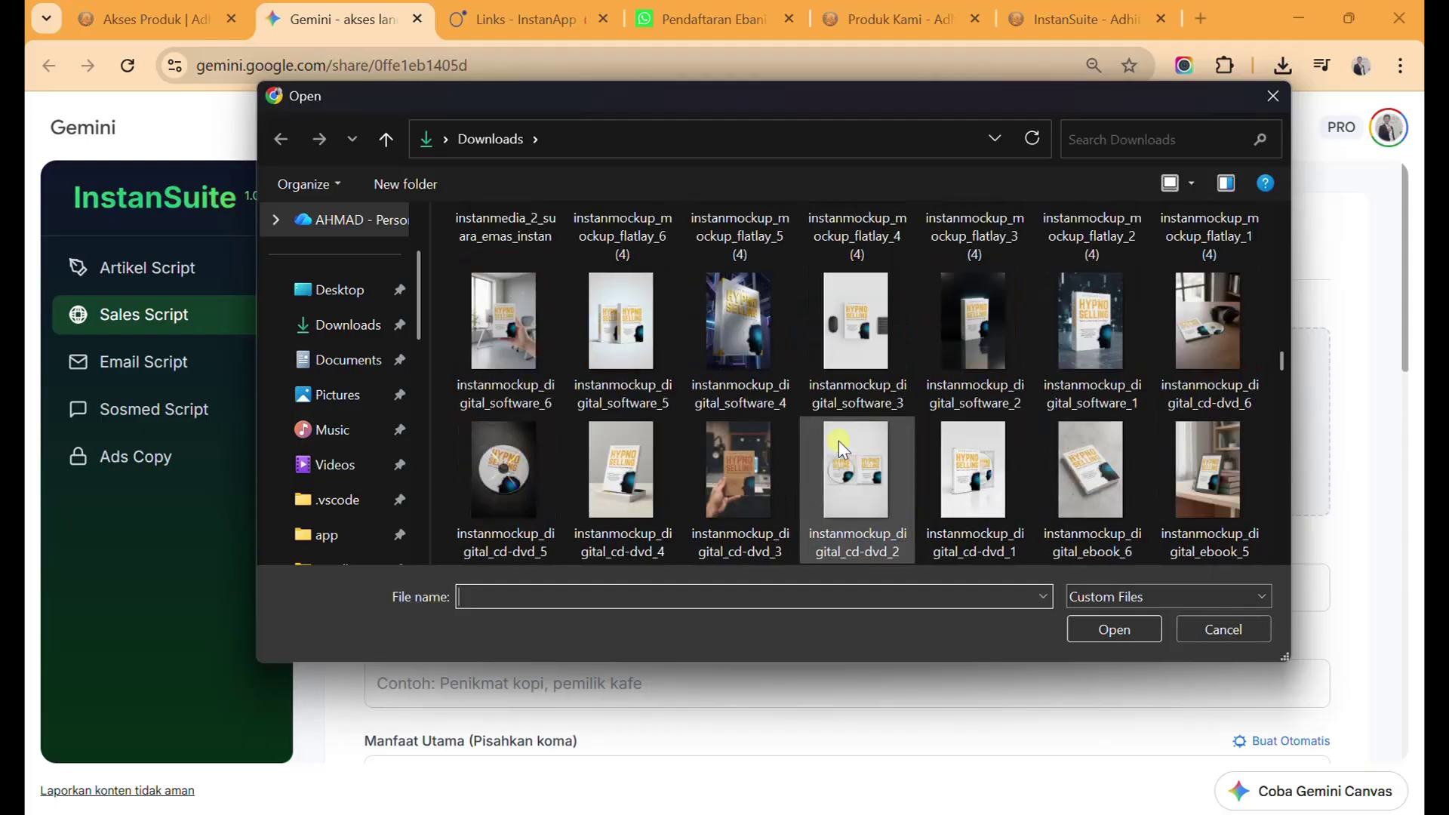
scroll(840, 441, down, 15)
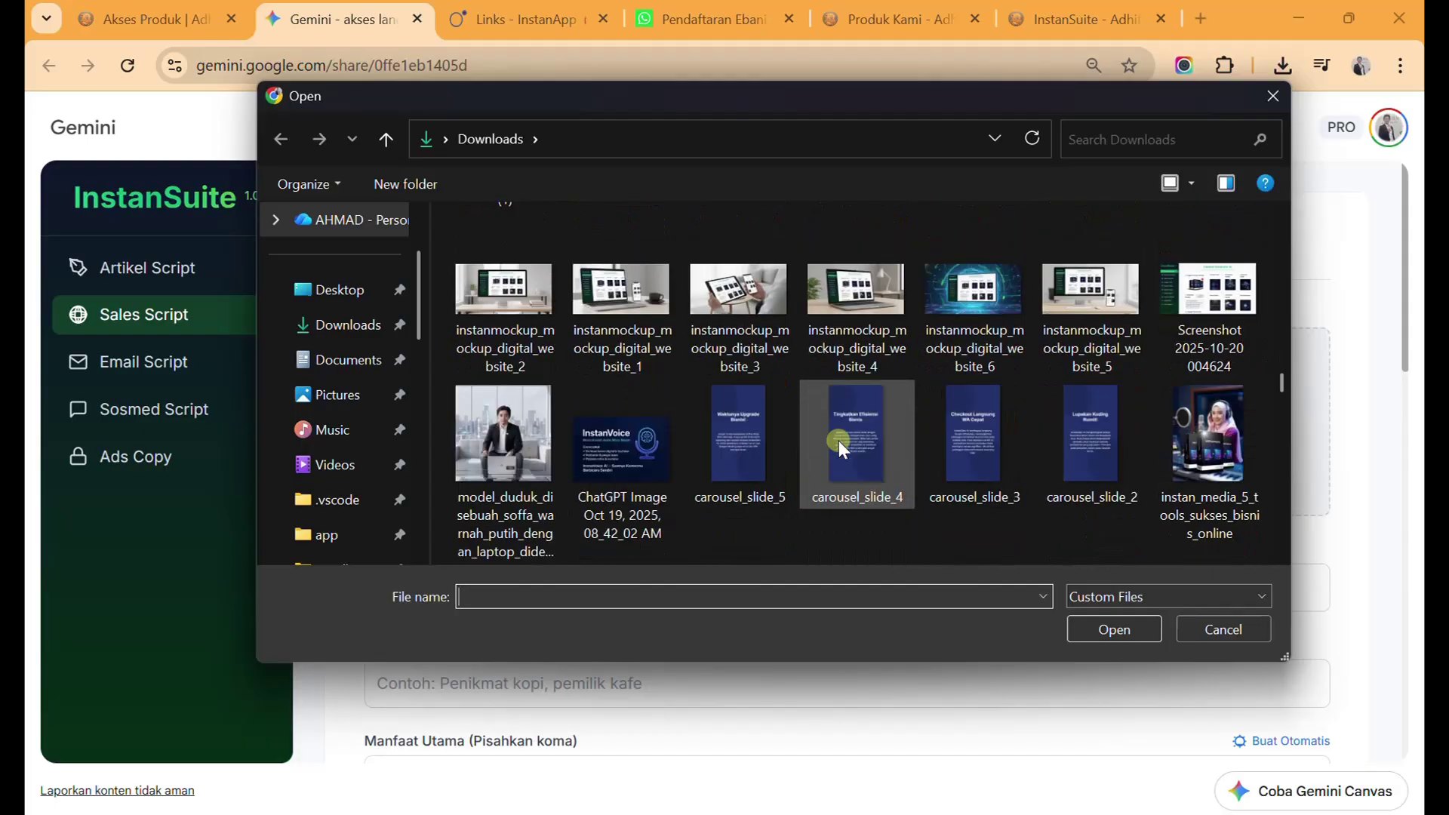
scroll(839, 440, down, 15)
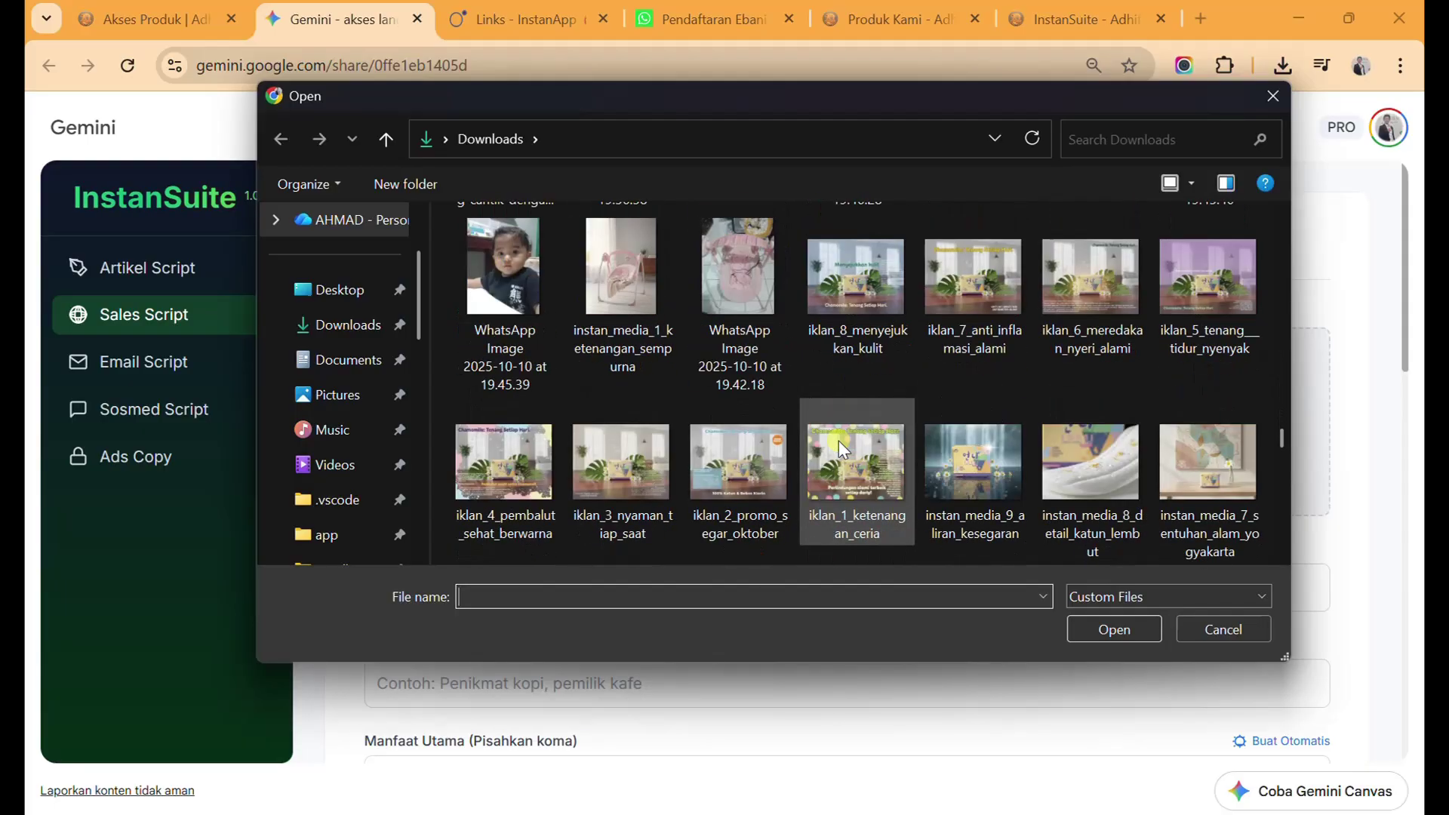
scroll(839, 441, down, 4)
scroll(840, 440, down, 12)
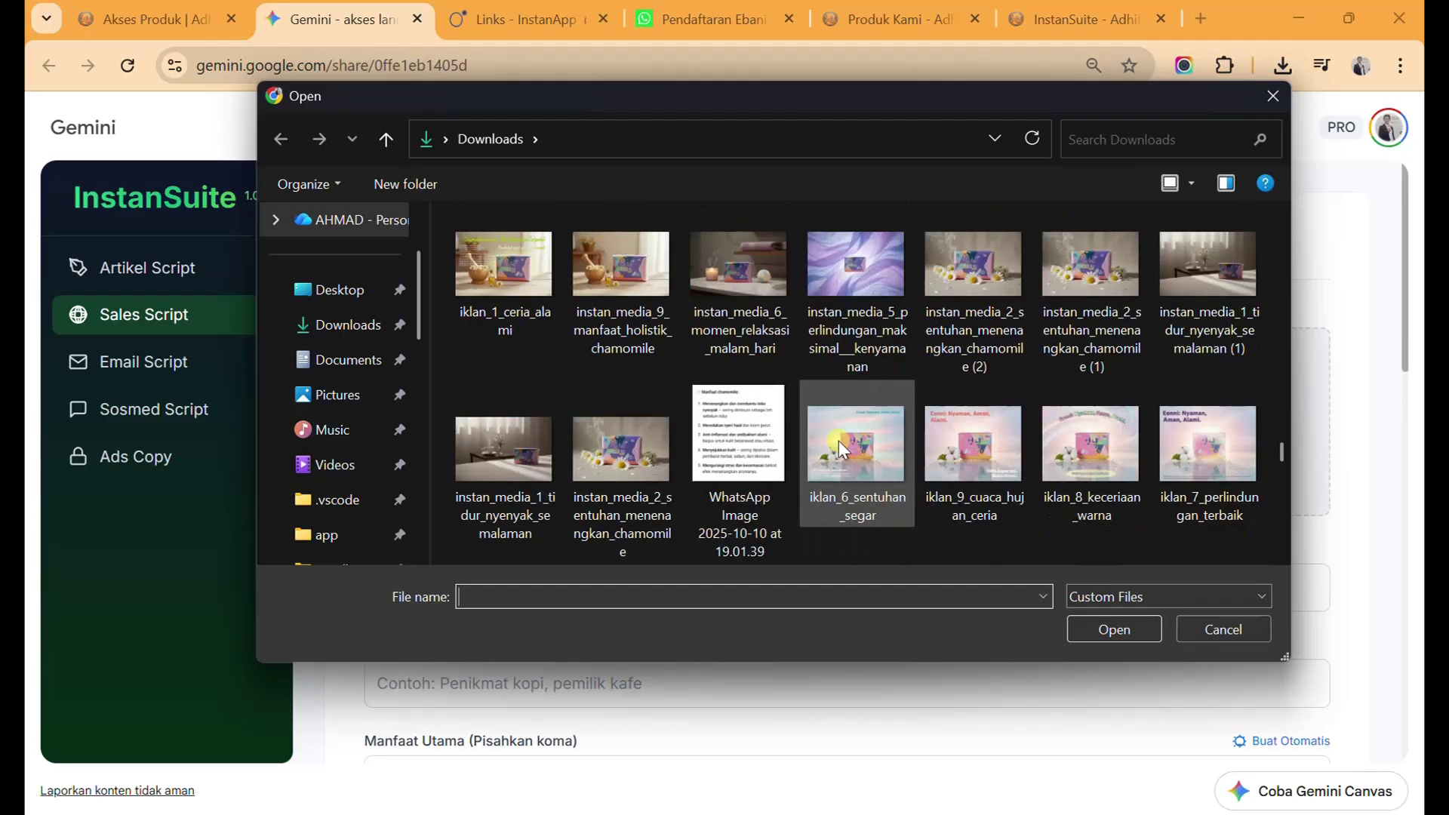
scroll(840, 441, down, 3)
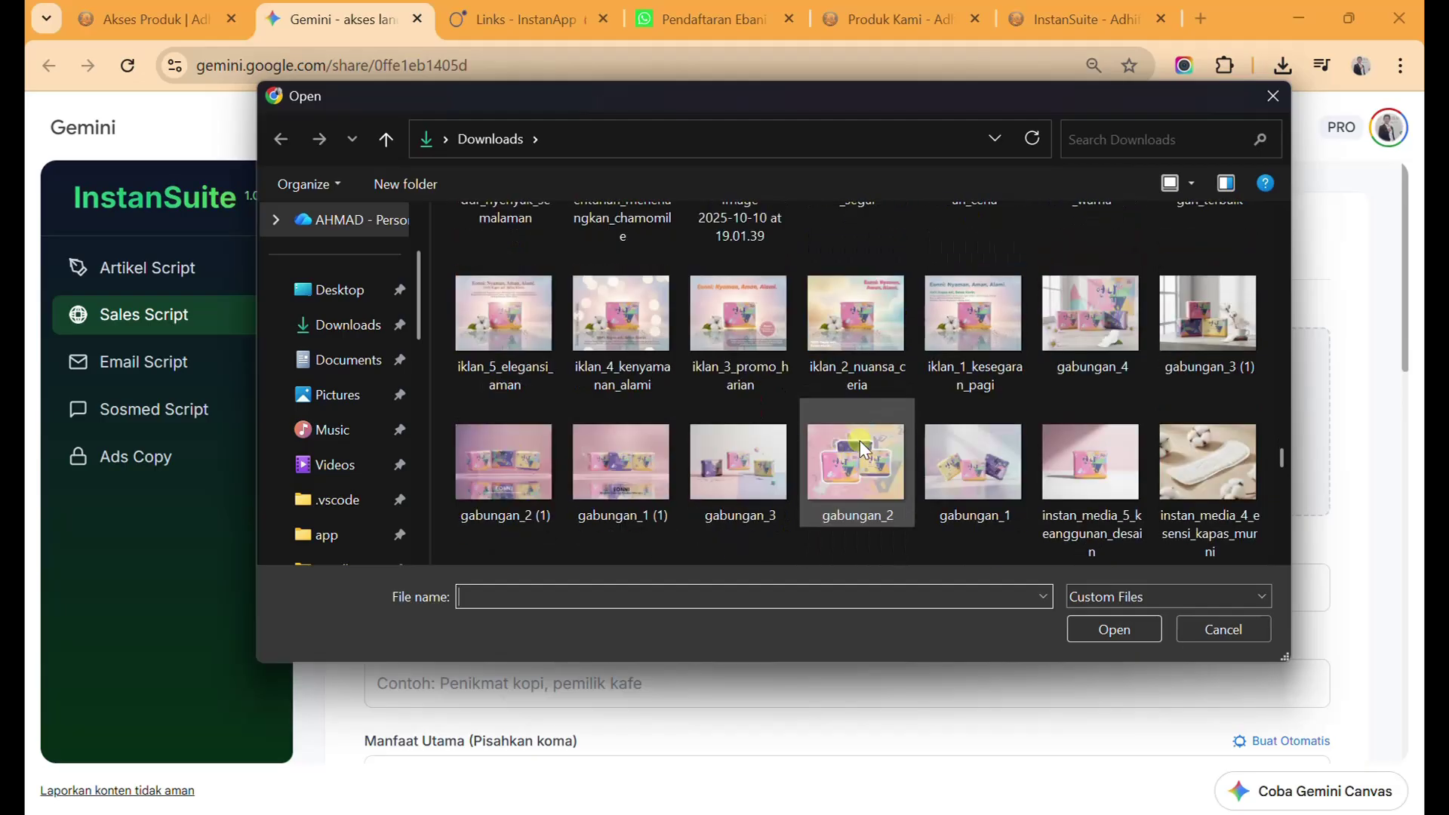
double_click(1180, 329)
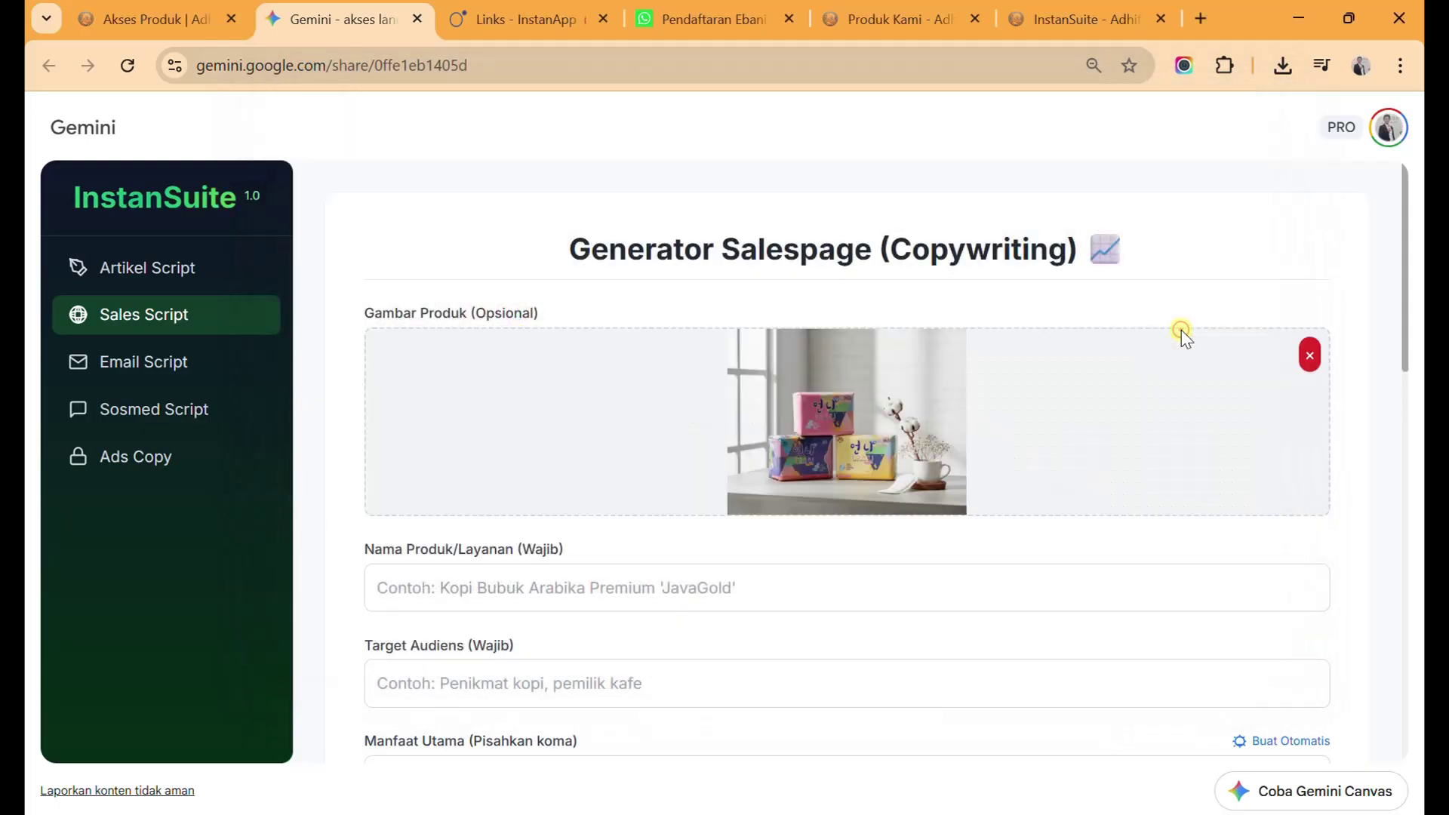
Enter "Eonni Sanitary Pads - Pembalut Herbal Penjaga Kesehatan Area Kewanitaan" as the product name.
click(686, 594)
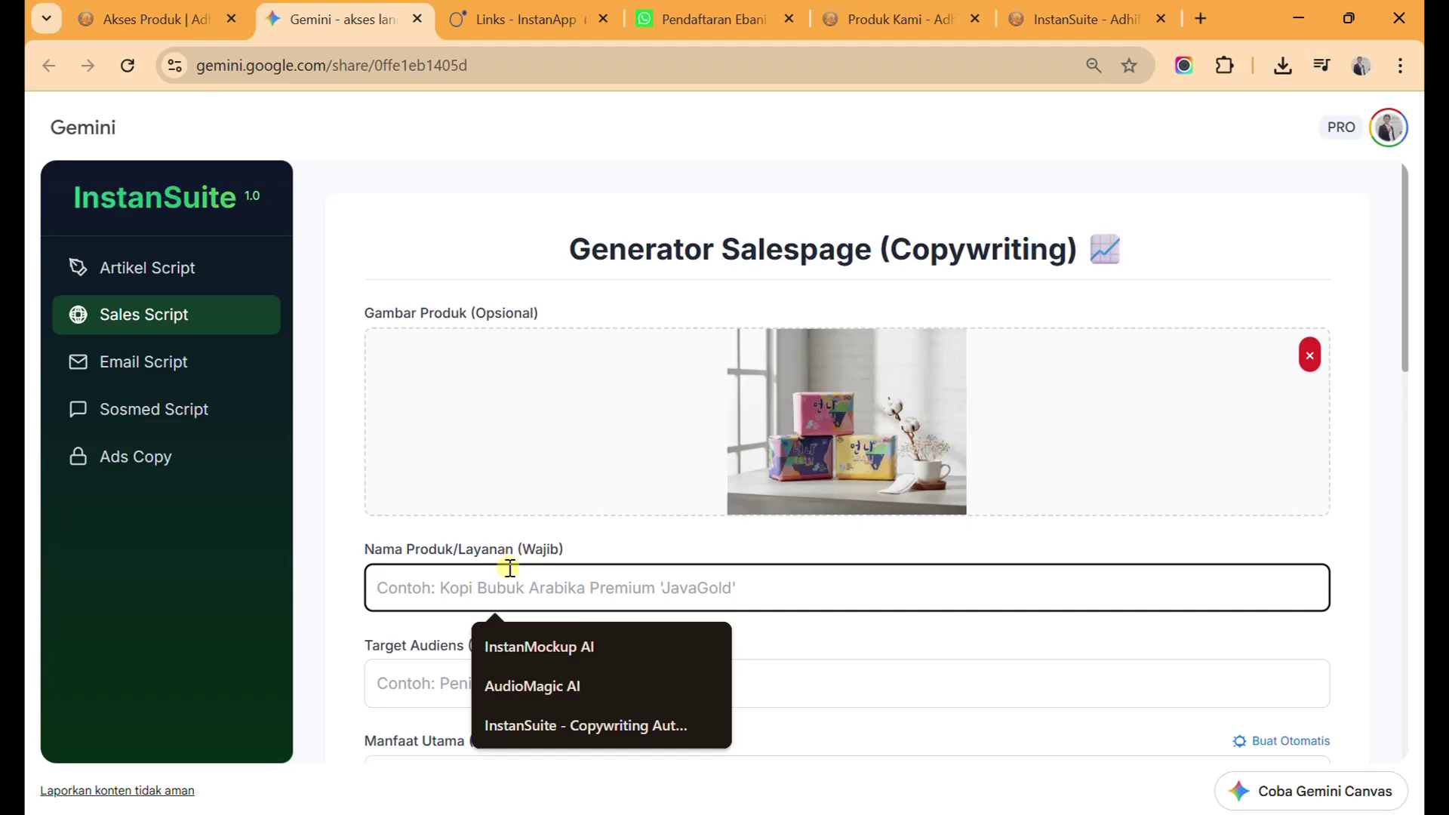
text(Eonni Sa)
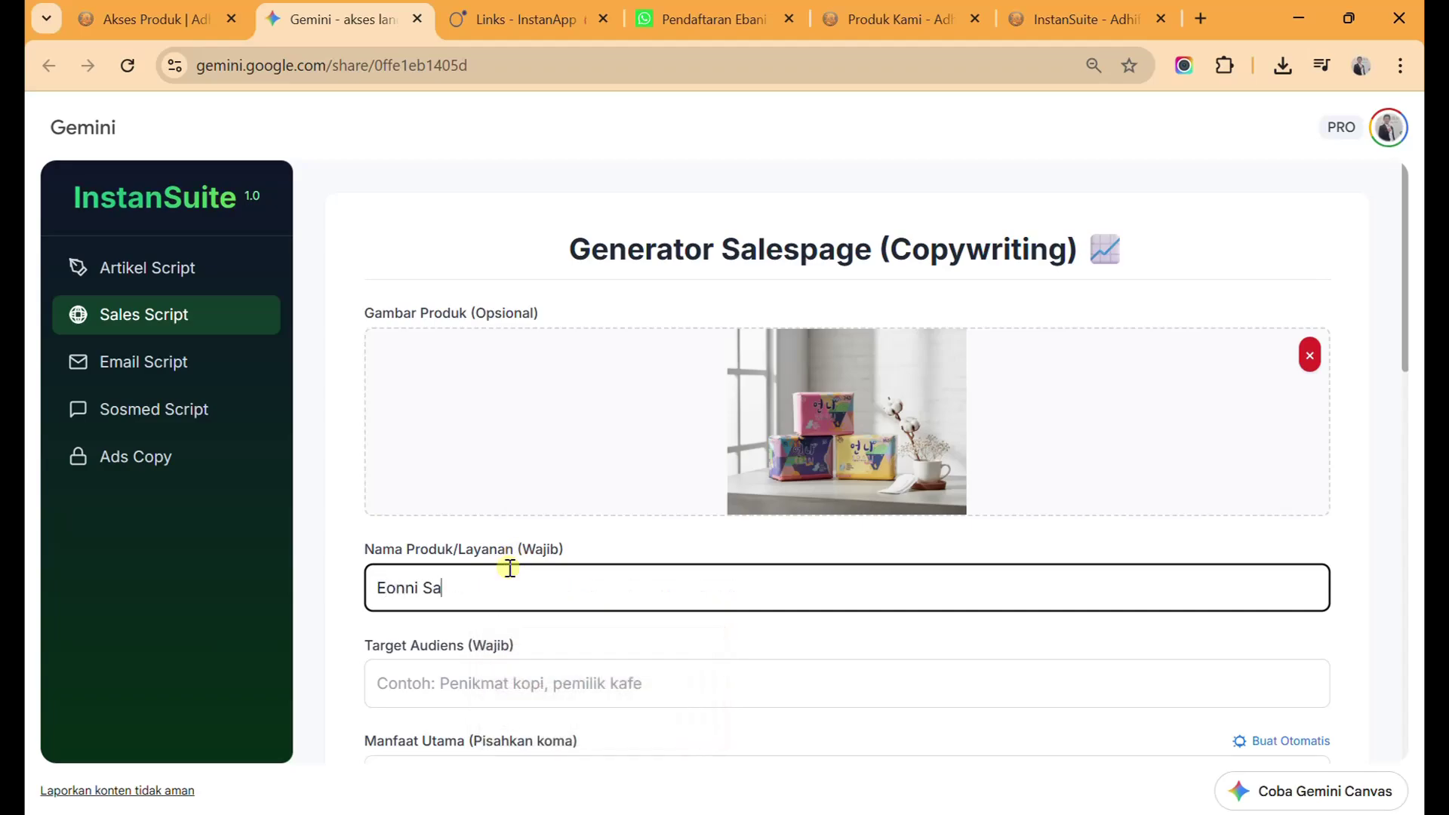
text(nitary Pads - Pembal)
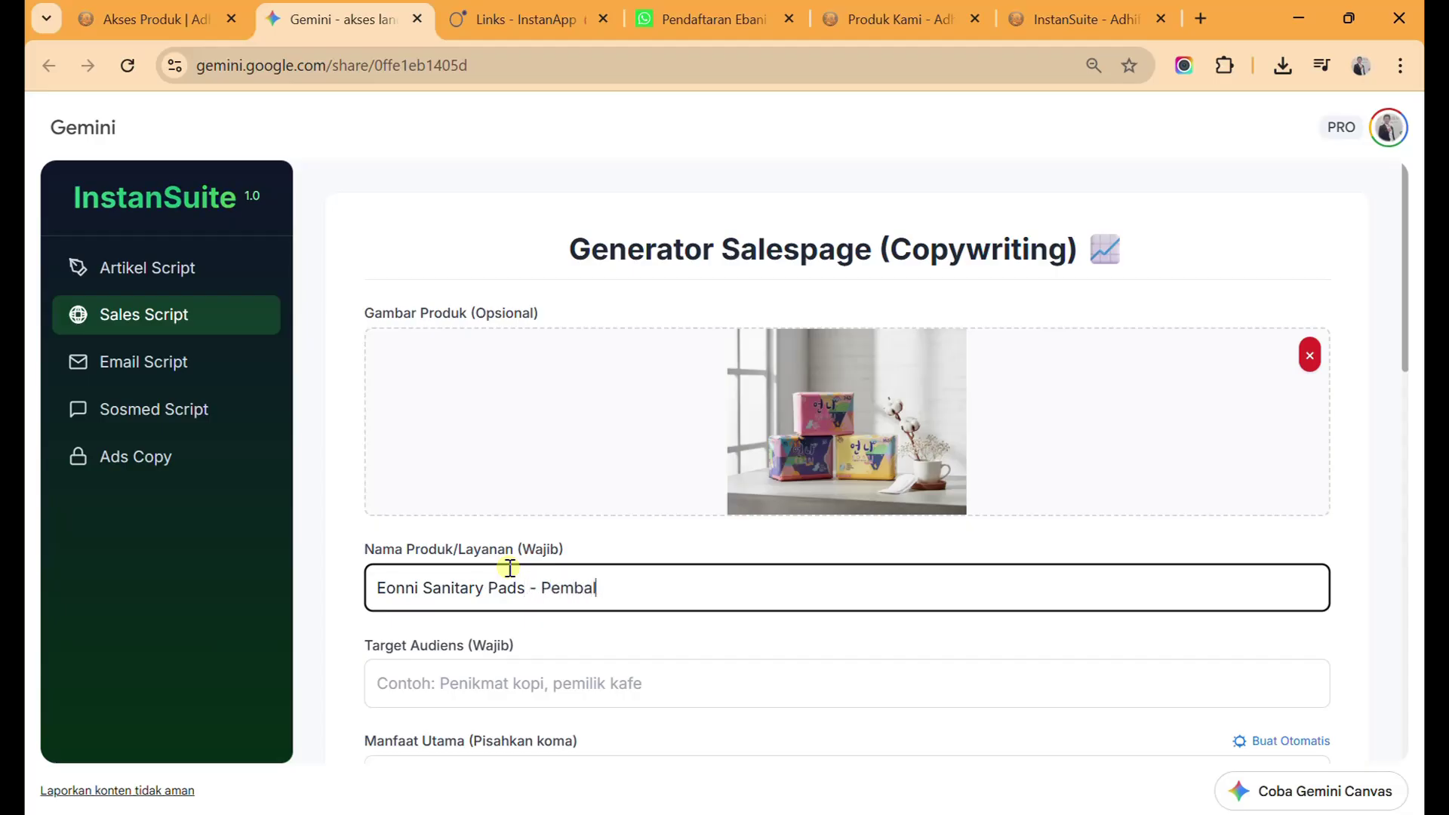
text(ut Heb)
text(rbah Ka)
key(BackSpace)
key(BackSpace)
key(BackSpace)
text(Penja)
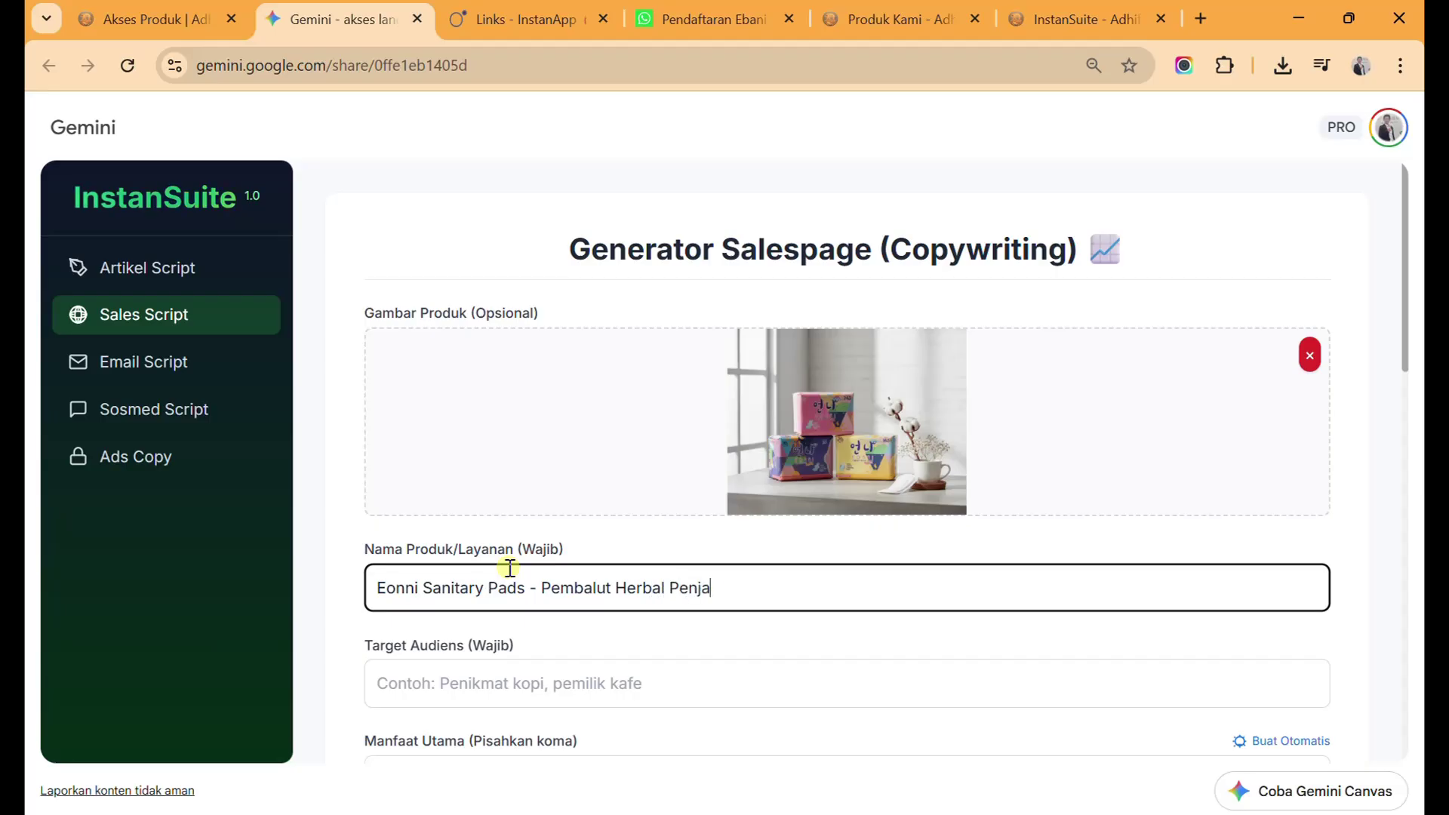
text(ga Kesehatan A)
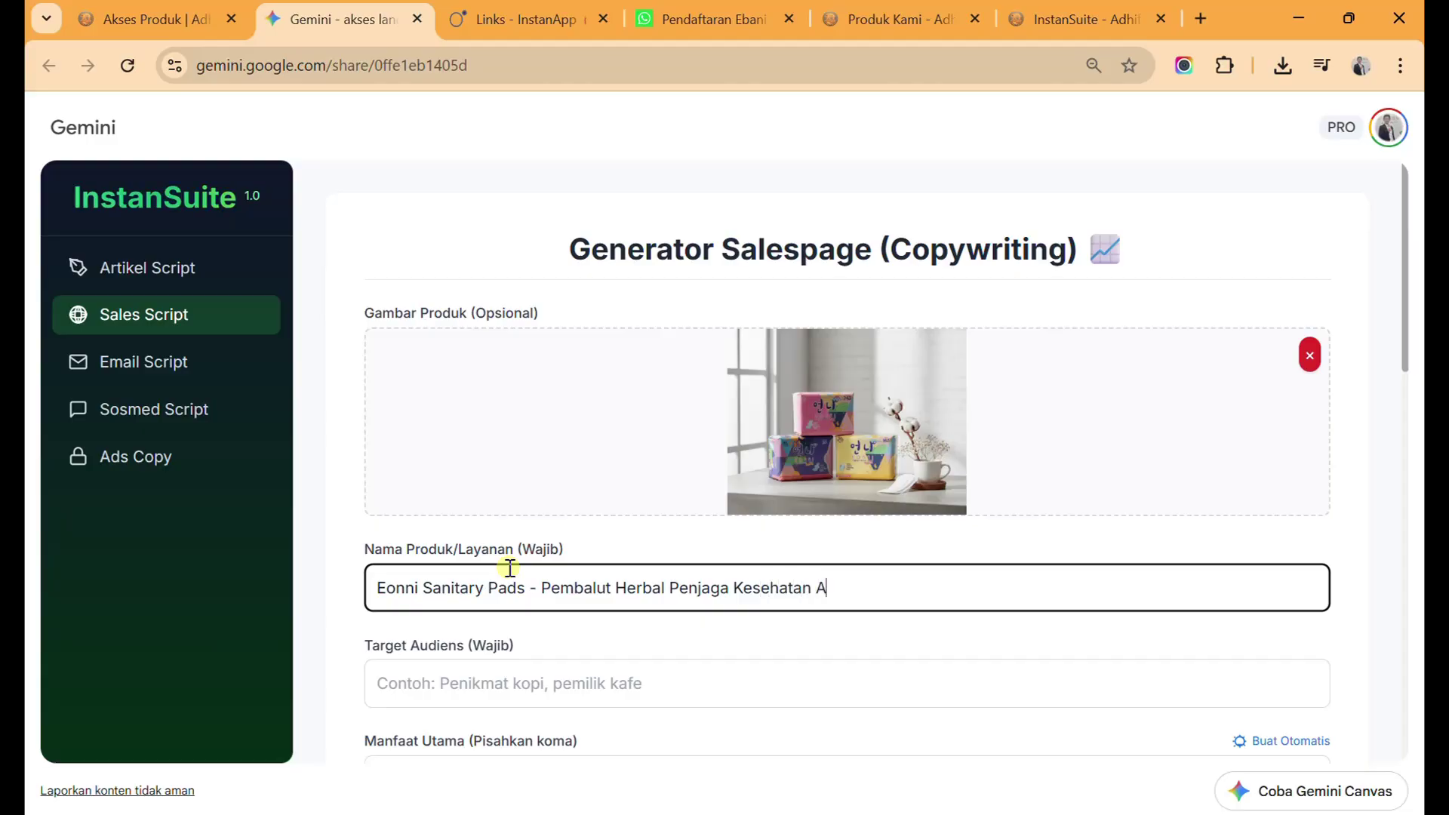
text(rea Kewanitaan)
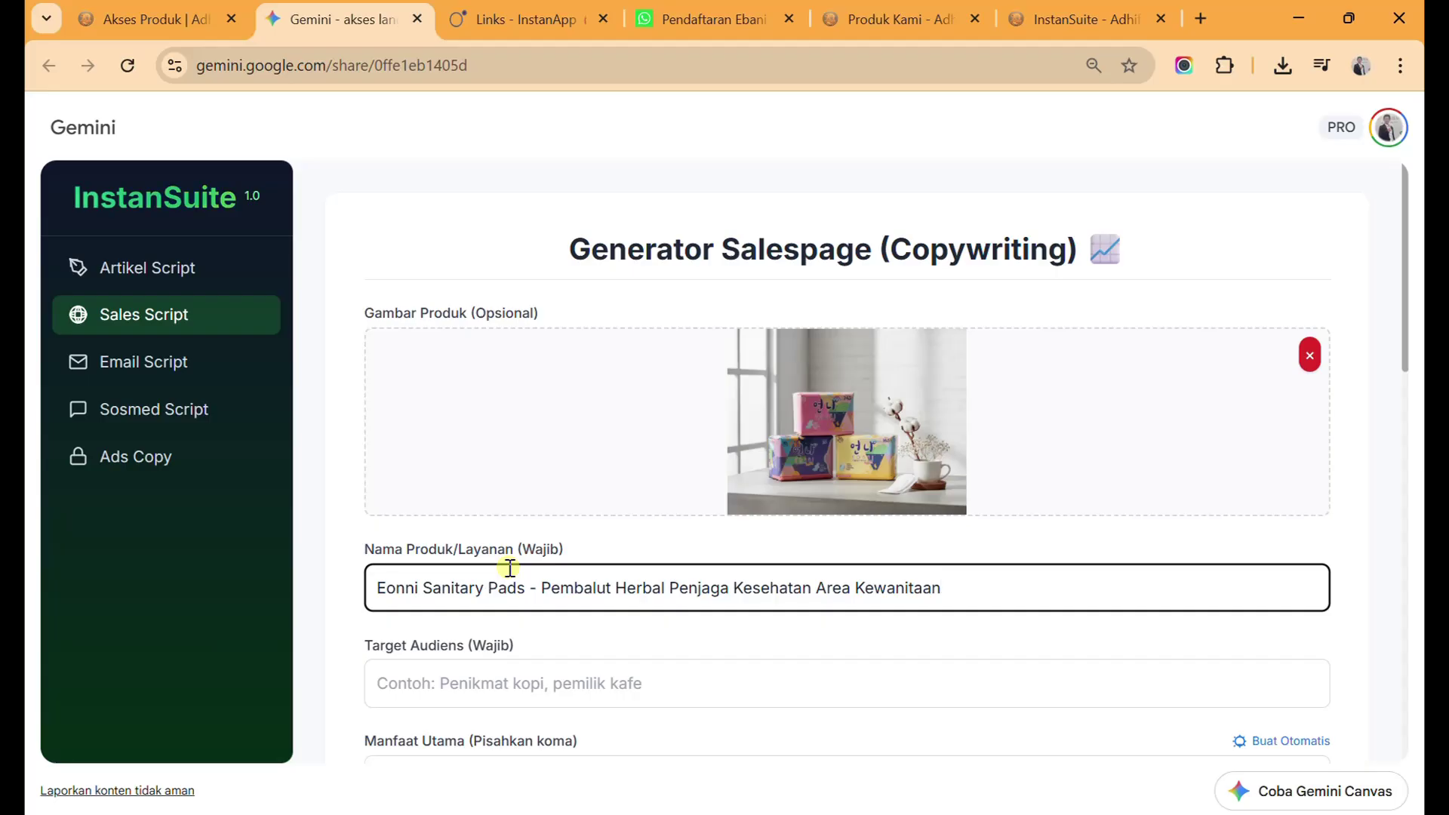
Enter "Wanita Usia Subur, Ibu Rumah Tangga, Mahasiswa, Wanita Karir" as the target audience.
scroll(453, 680, down, 2)
click(498, 591)
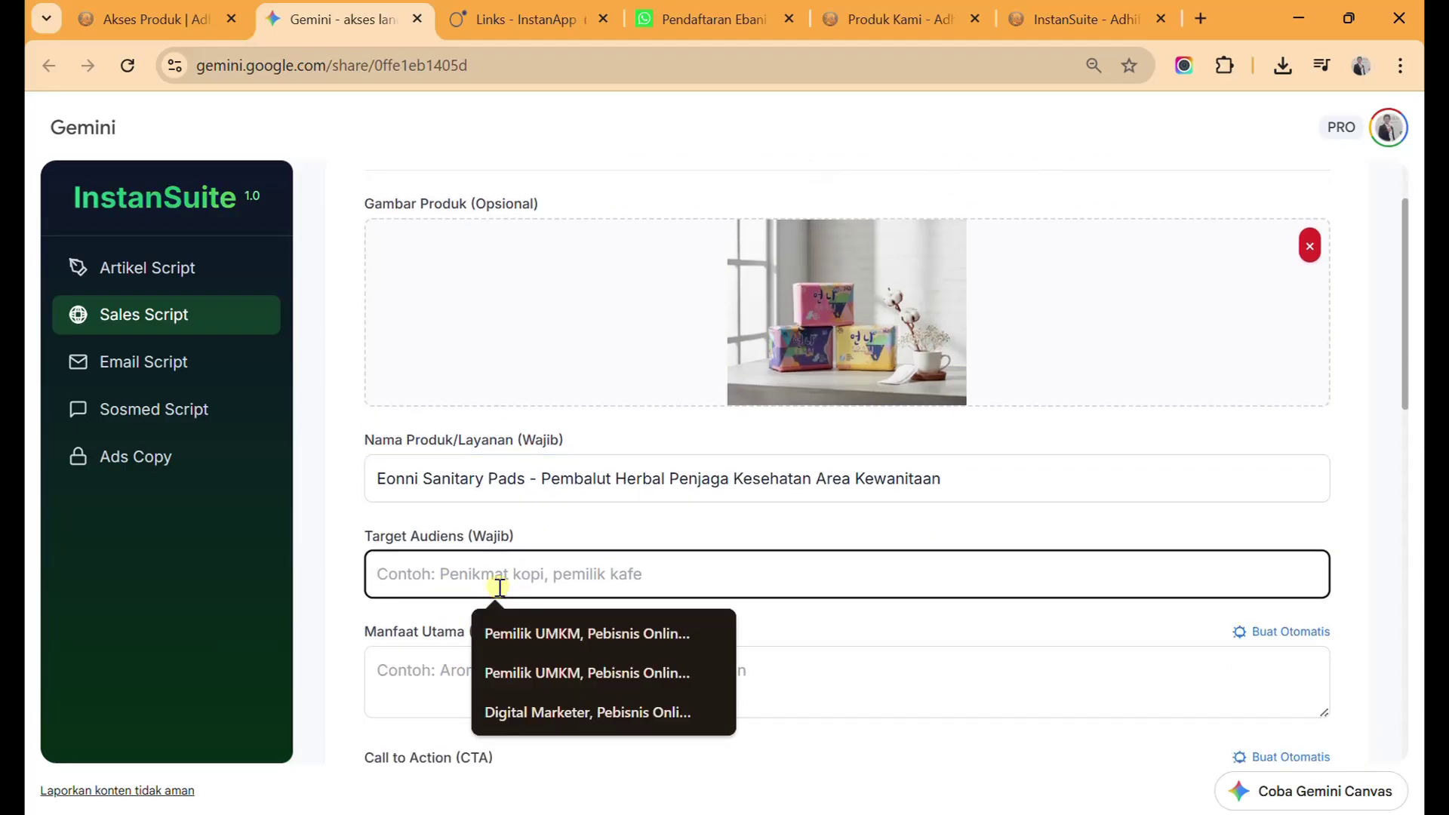
text(Ibu)
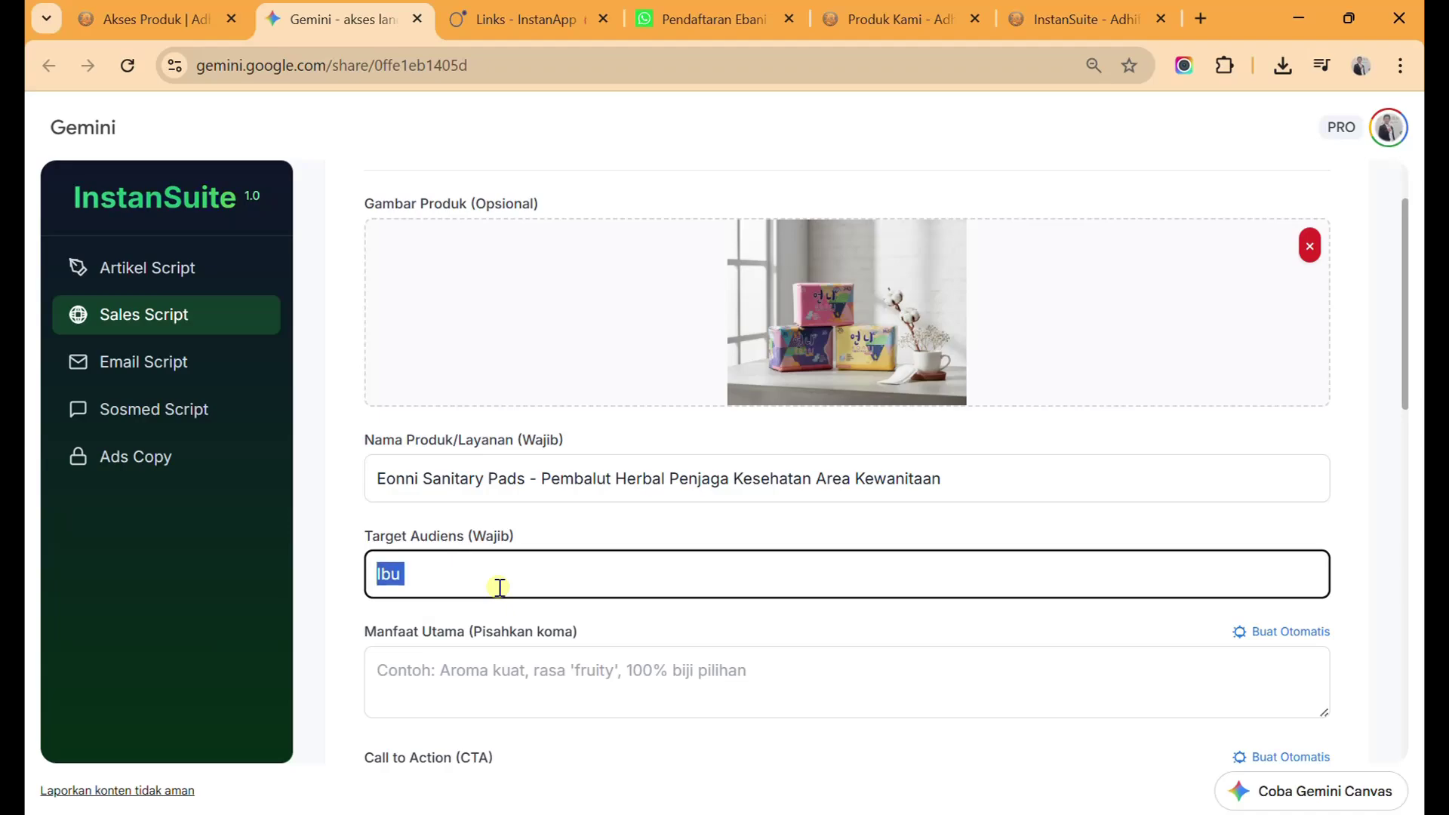
text(Wanita Usia S)
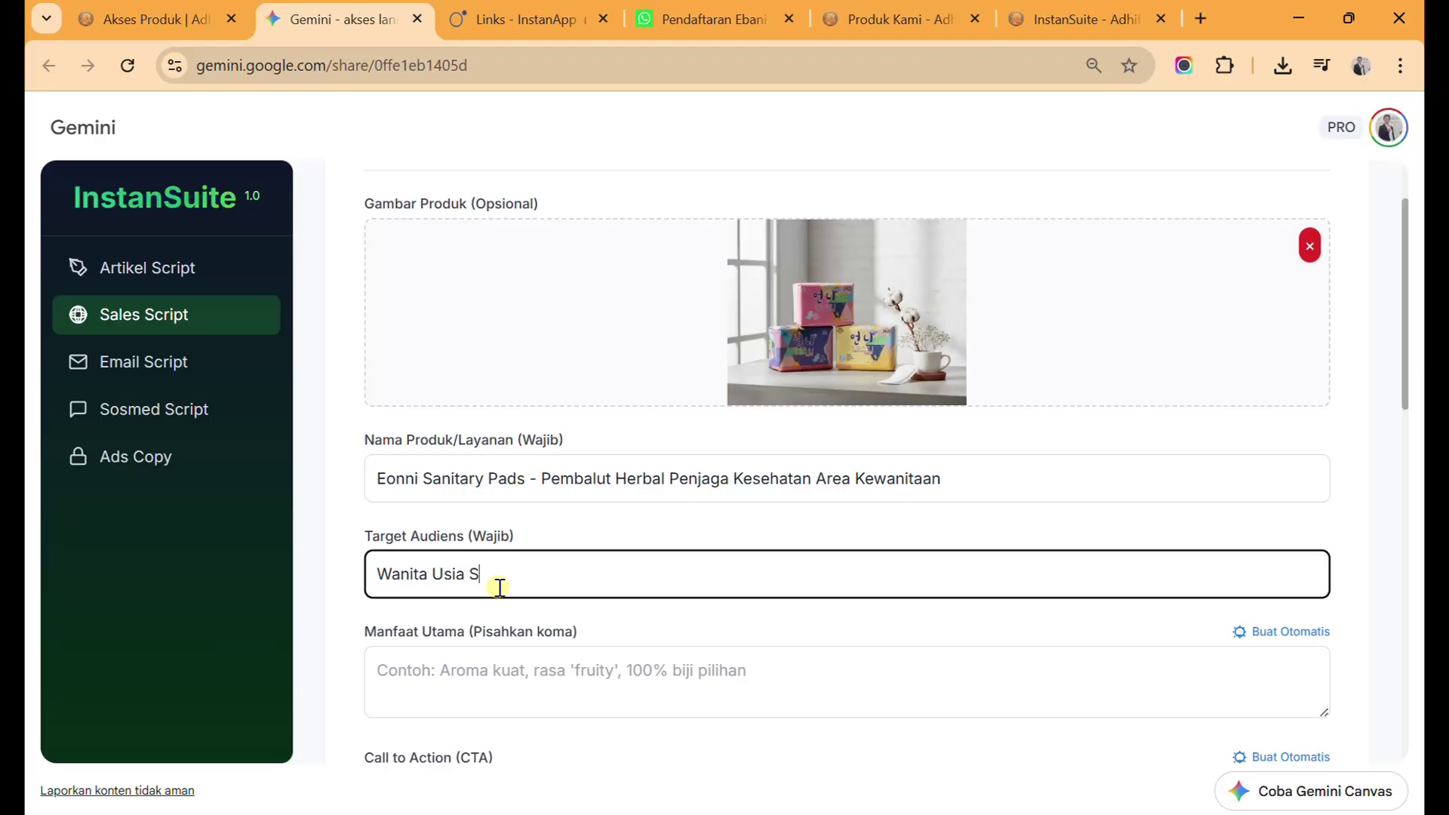
text(ubur, Ibu Rumah Tangga)
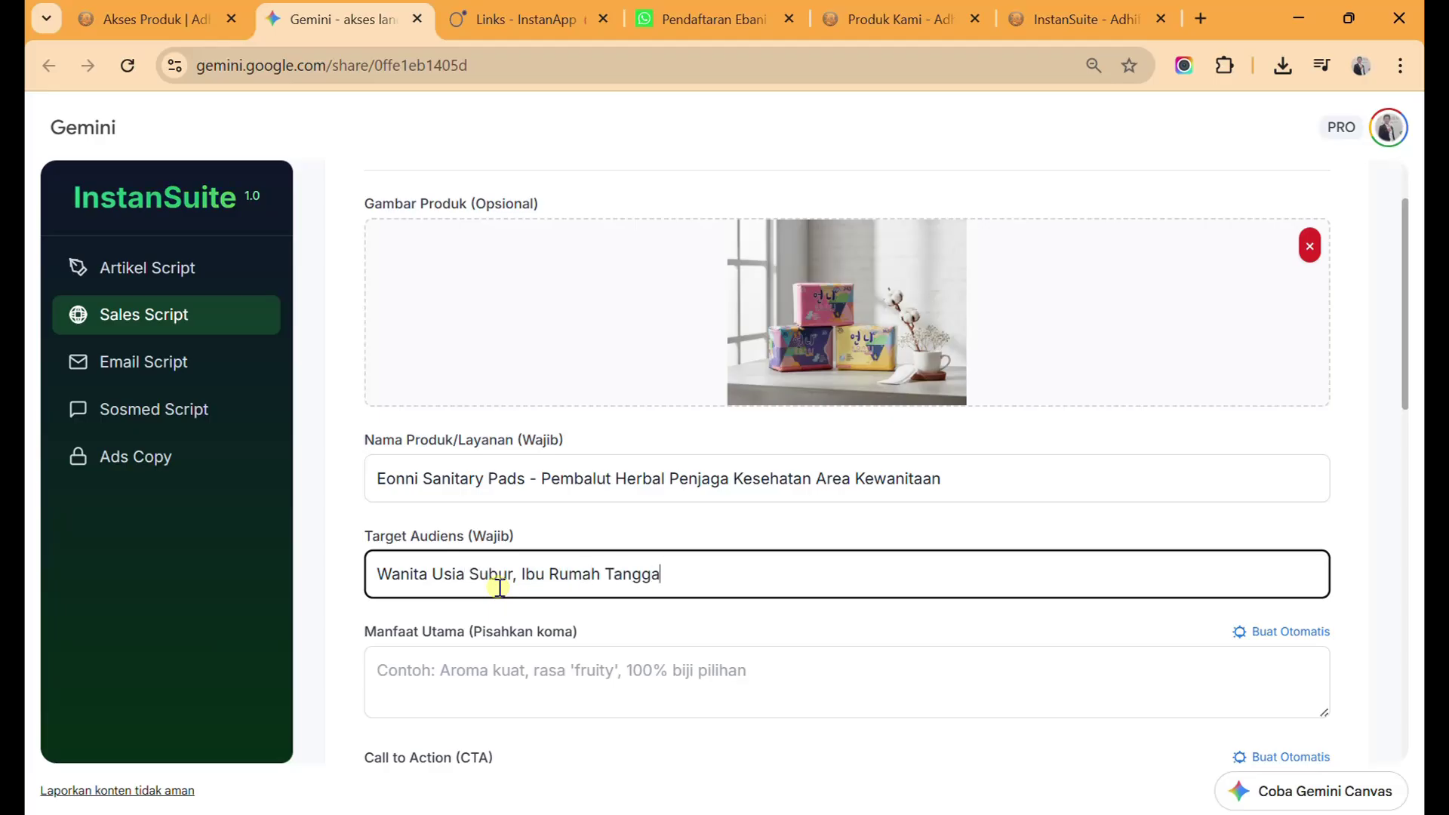
text(, Mahasiswa, Wani)
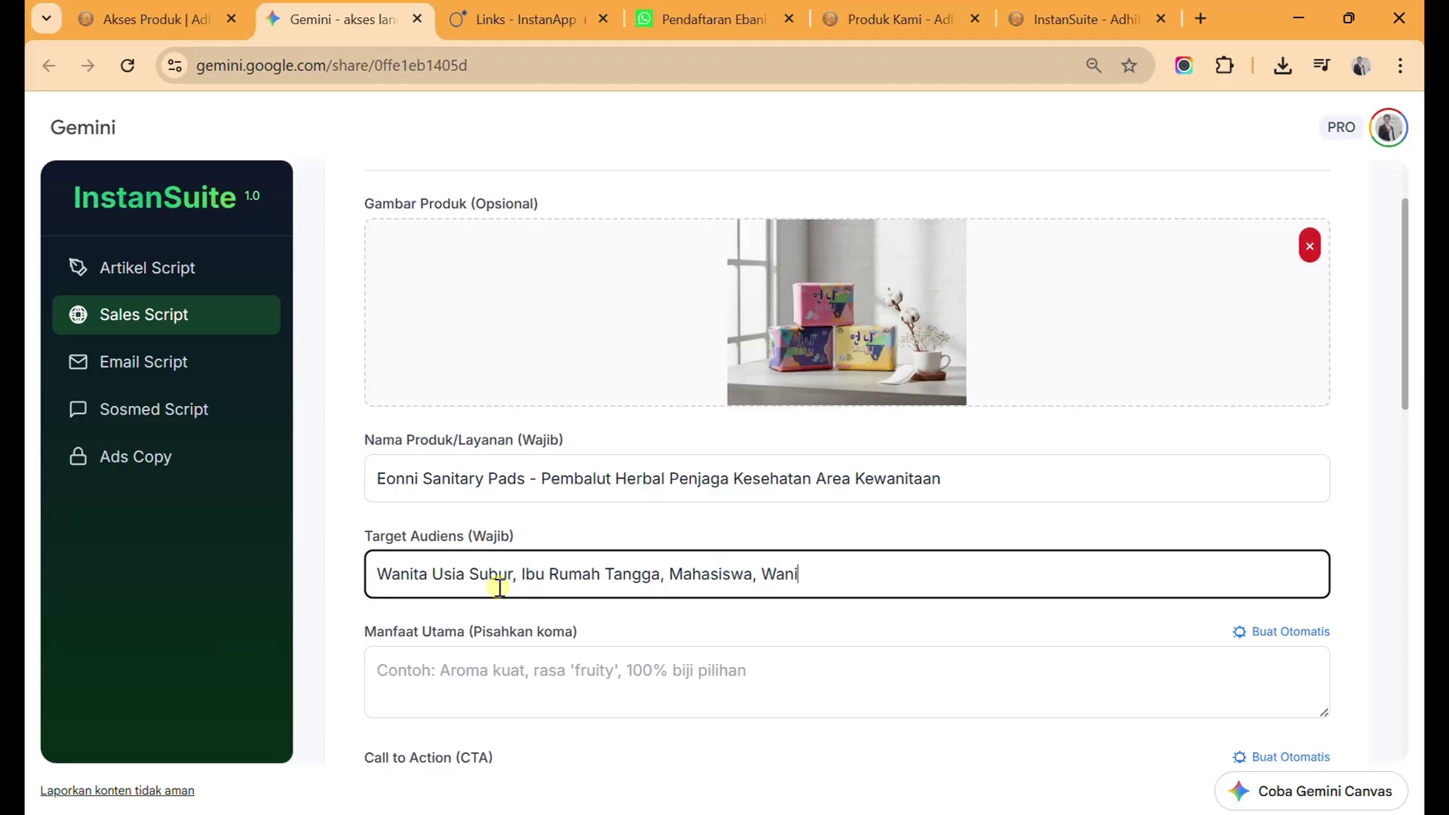
text(ta Karir)
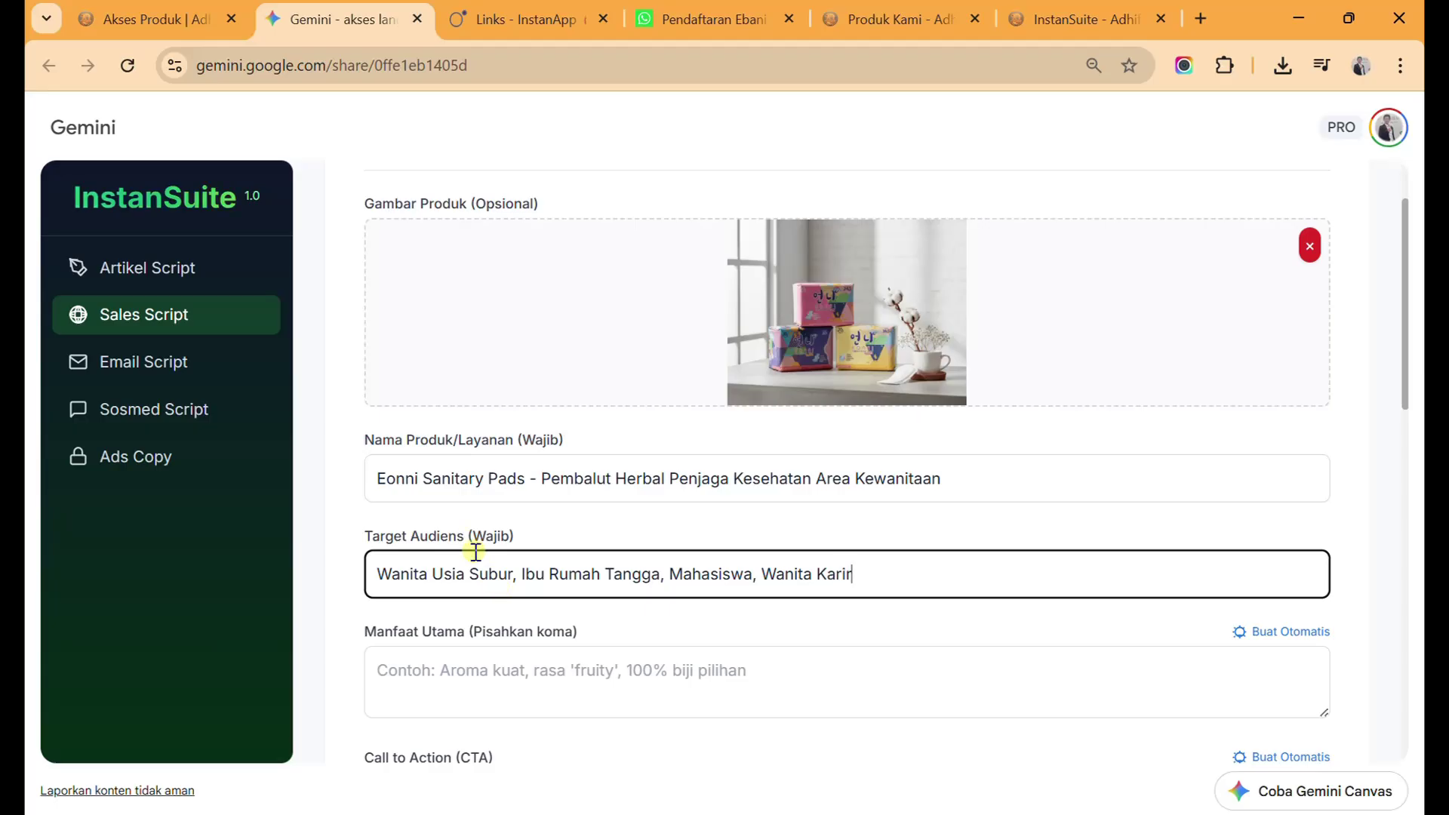
Generate the product's main benefits (Manfaat Utama) automatically and enlarge the text box to show the whole text.
scroll(467, 634, down, 3)
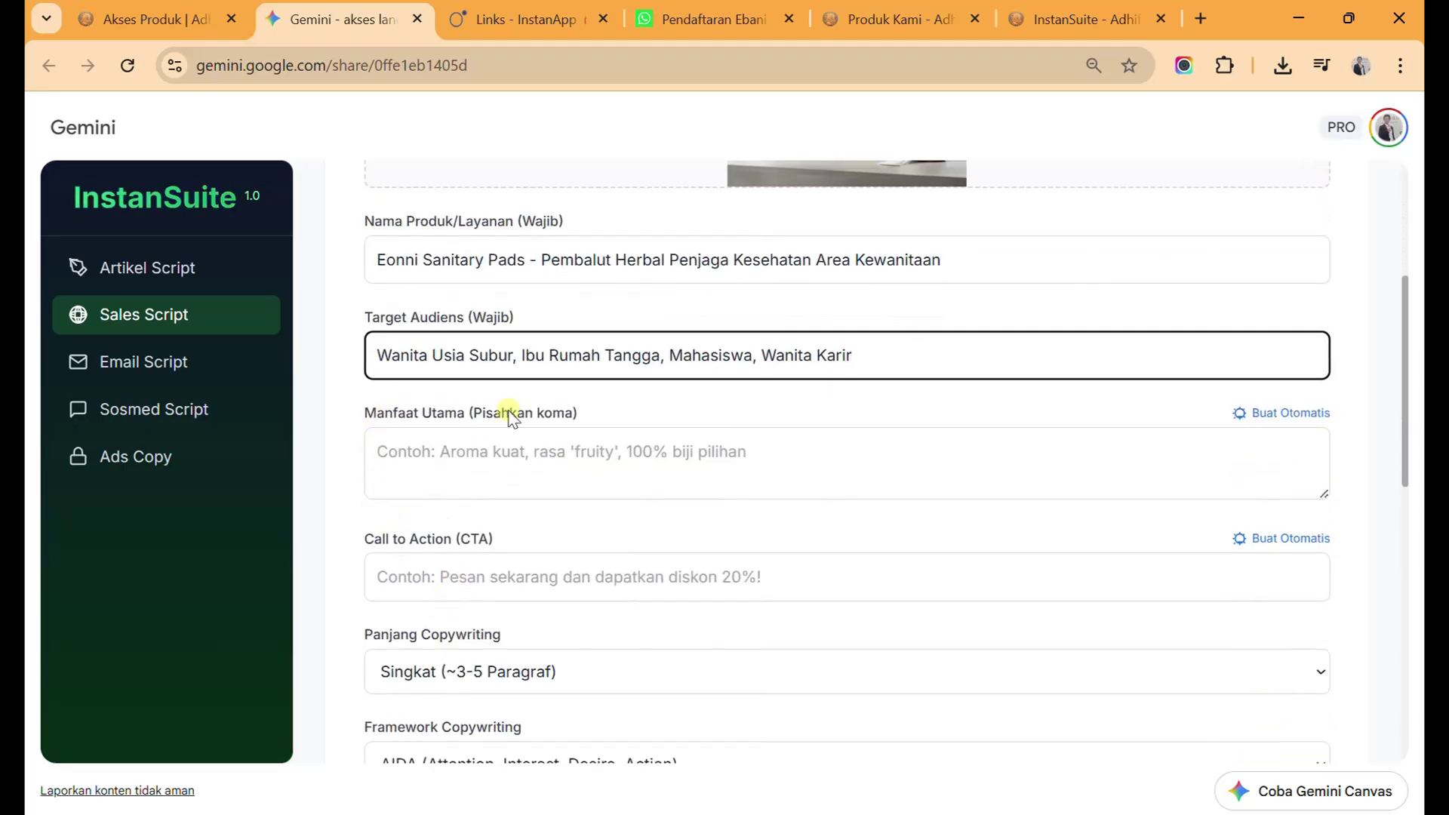
click(393, 470)
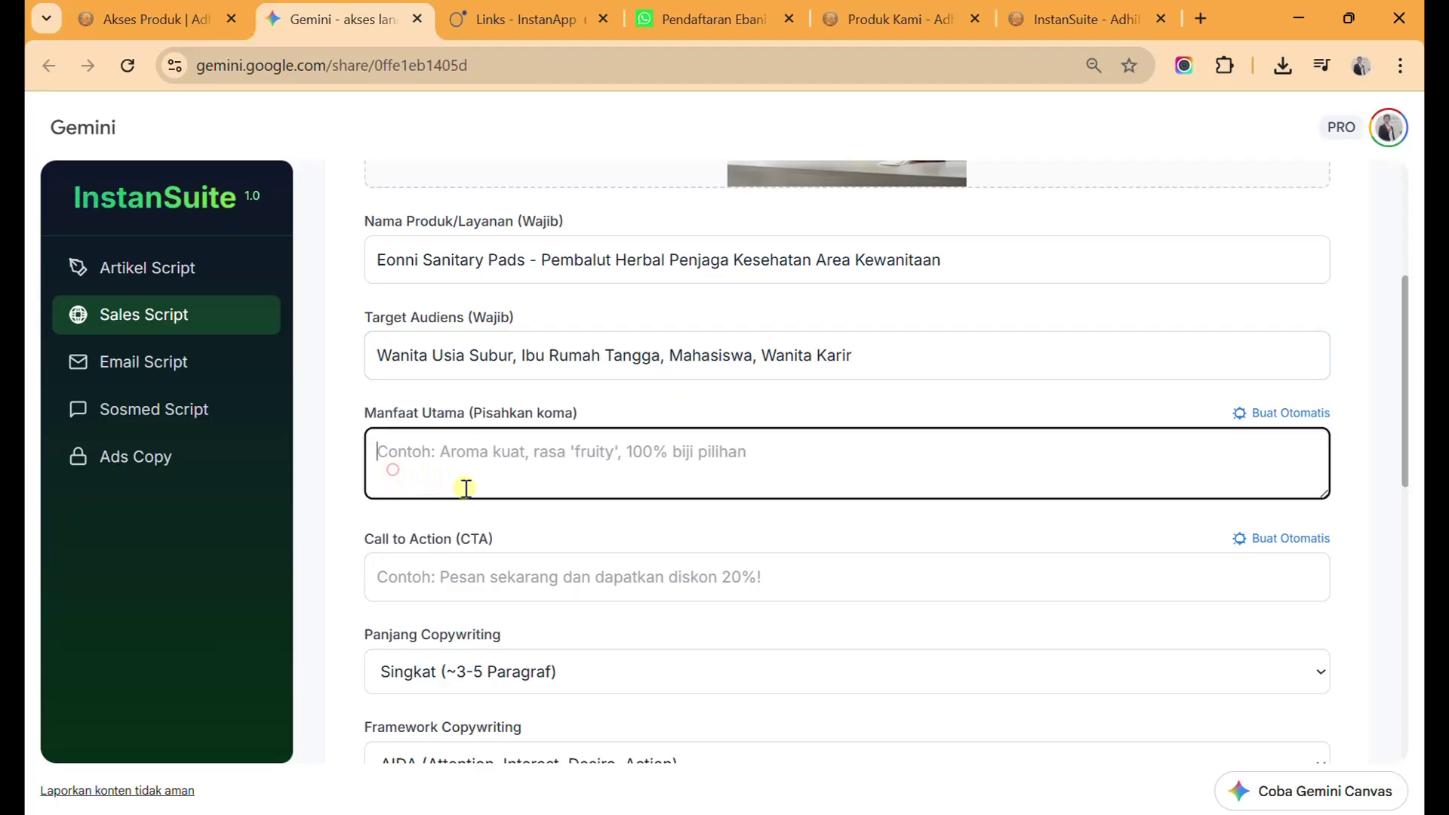
click(1292, 418)
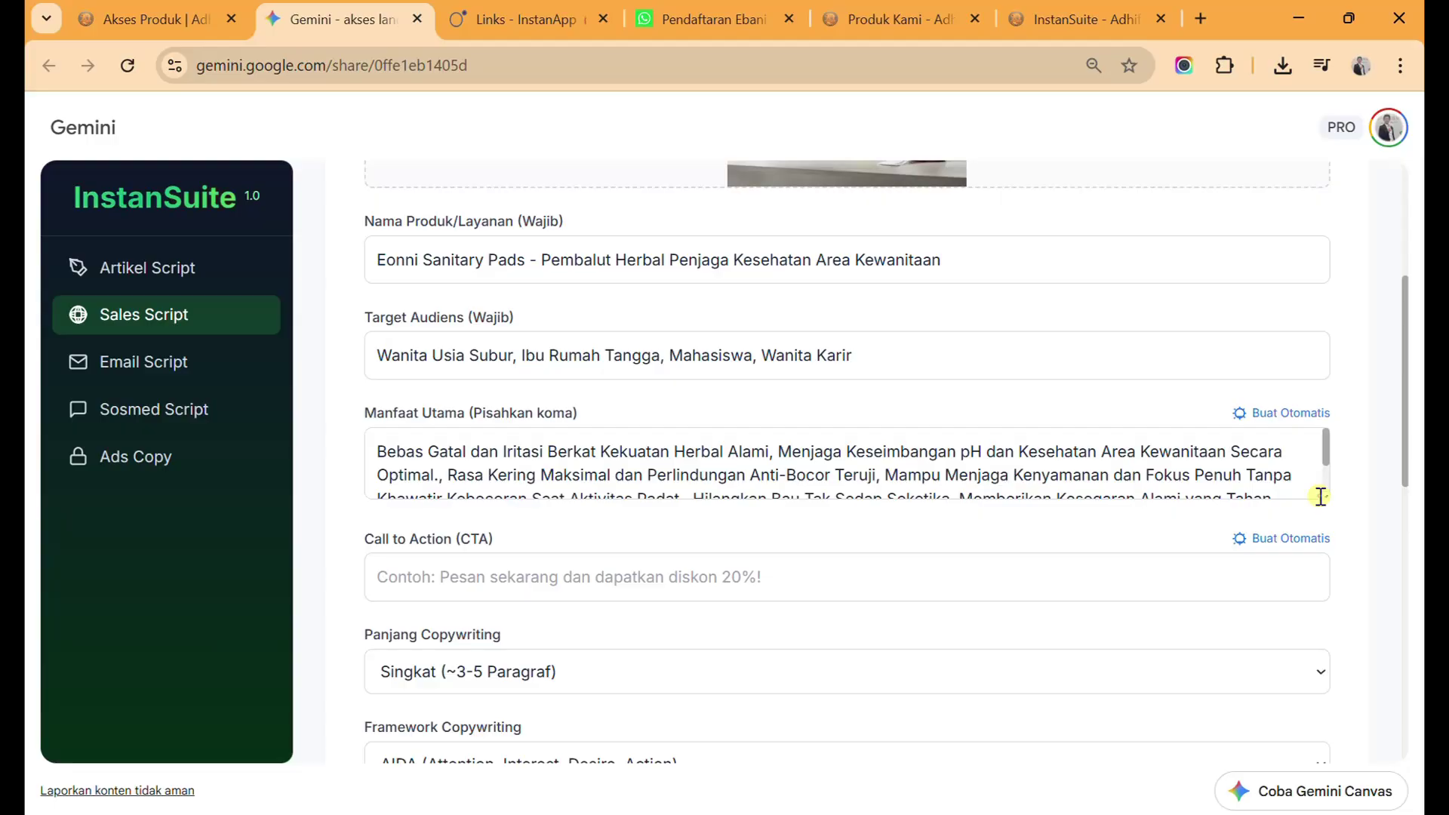
drag(1321, 496, 1325, 638)
Append "Peluang reseller Ebani Network dengan komisi affiliasi 25% dari setiap penjualan Eonni Sanitary Pads" as a separate paragraph to the main benefits.
click(984, 554)
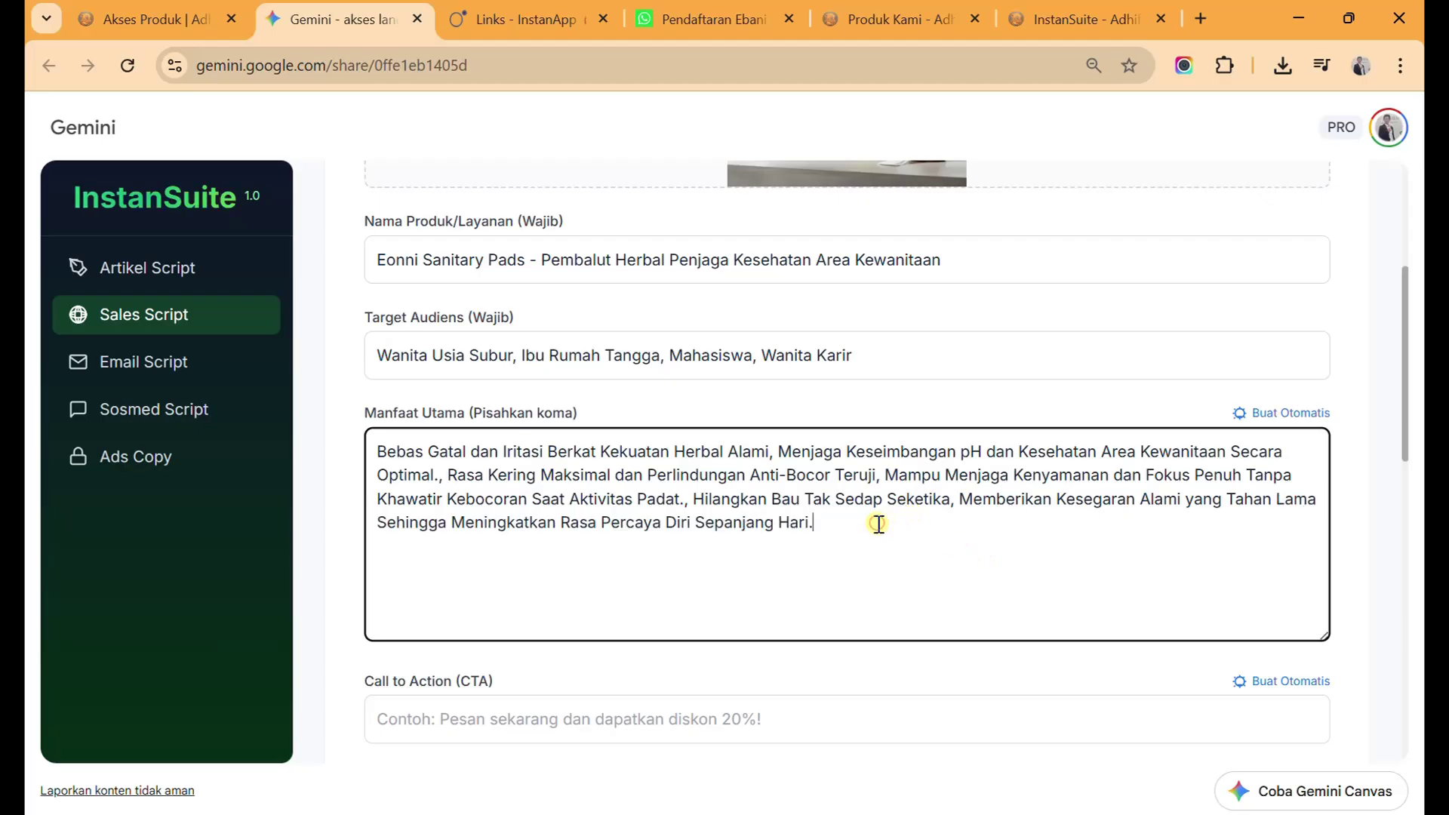
text(Peluang reseller )
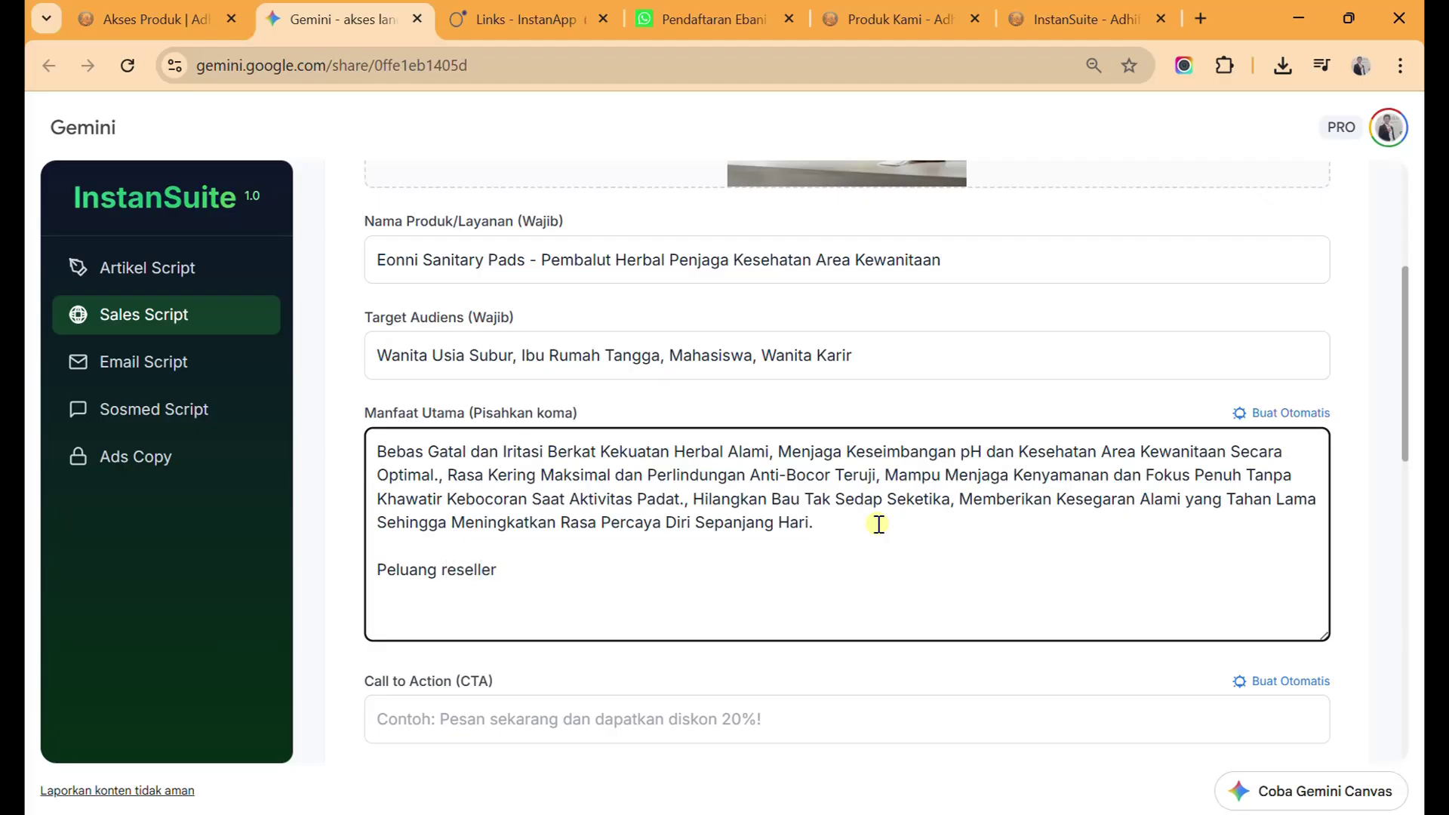
text(EBani)
key(BackSpace)
key(BackSpace)
key(BackSpace)
key(BackSpace)
text(bani Network)
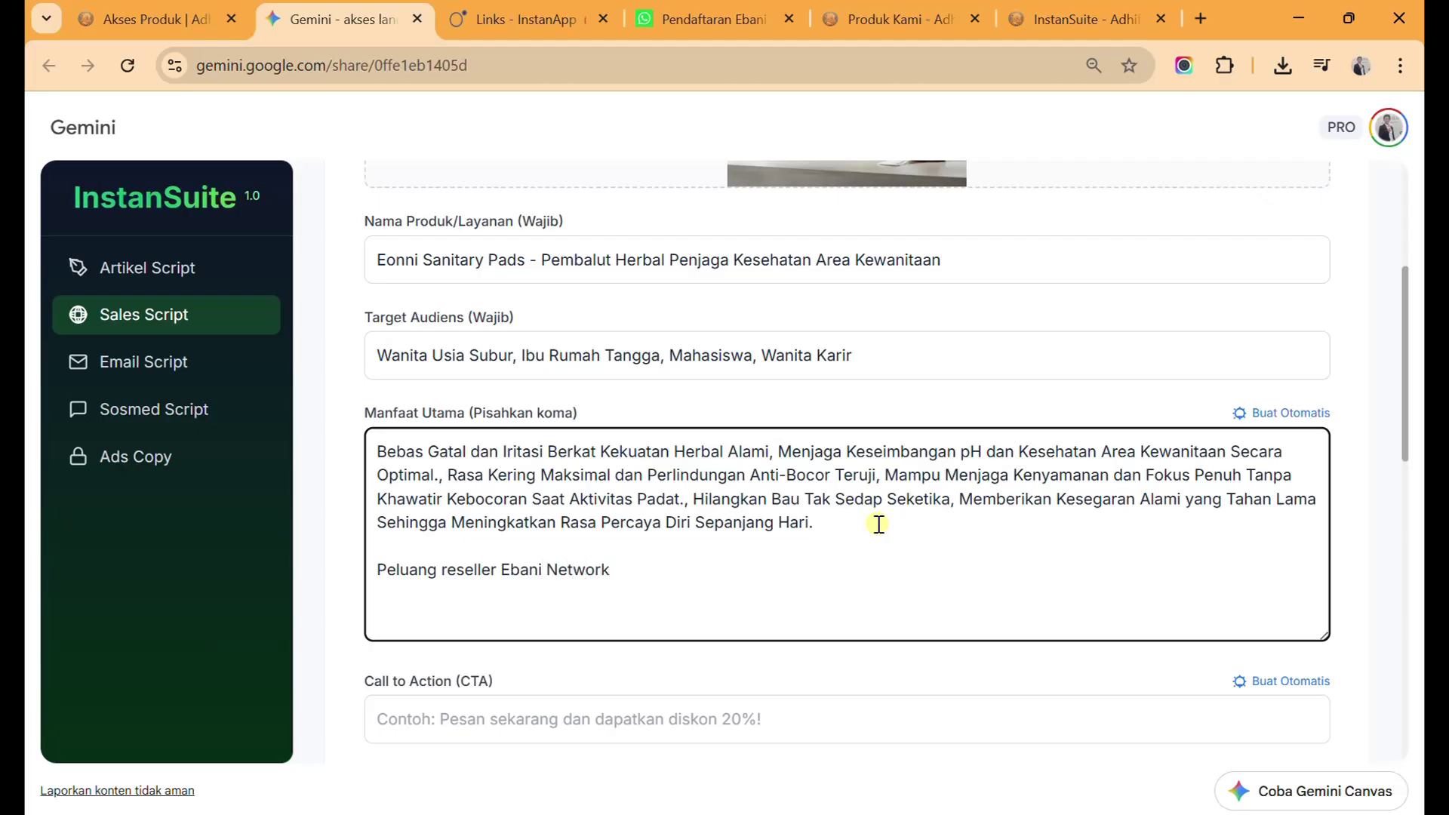
text( dengan komisi affiliasi 25%)
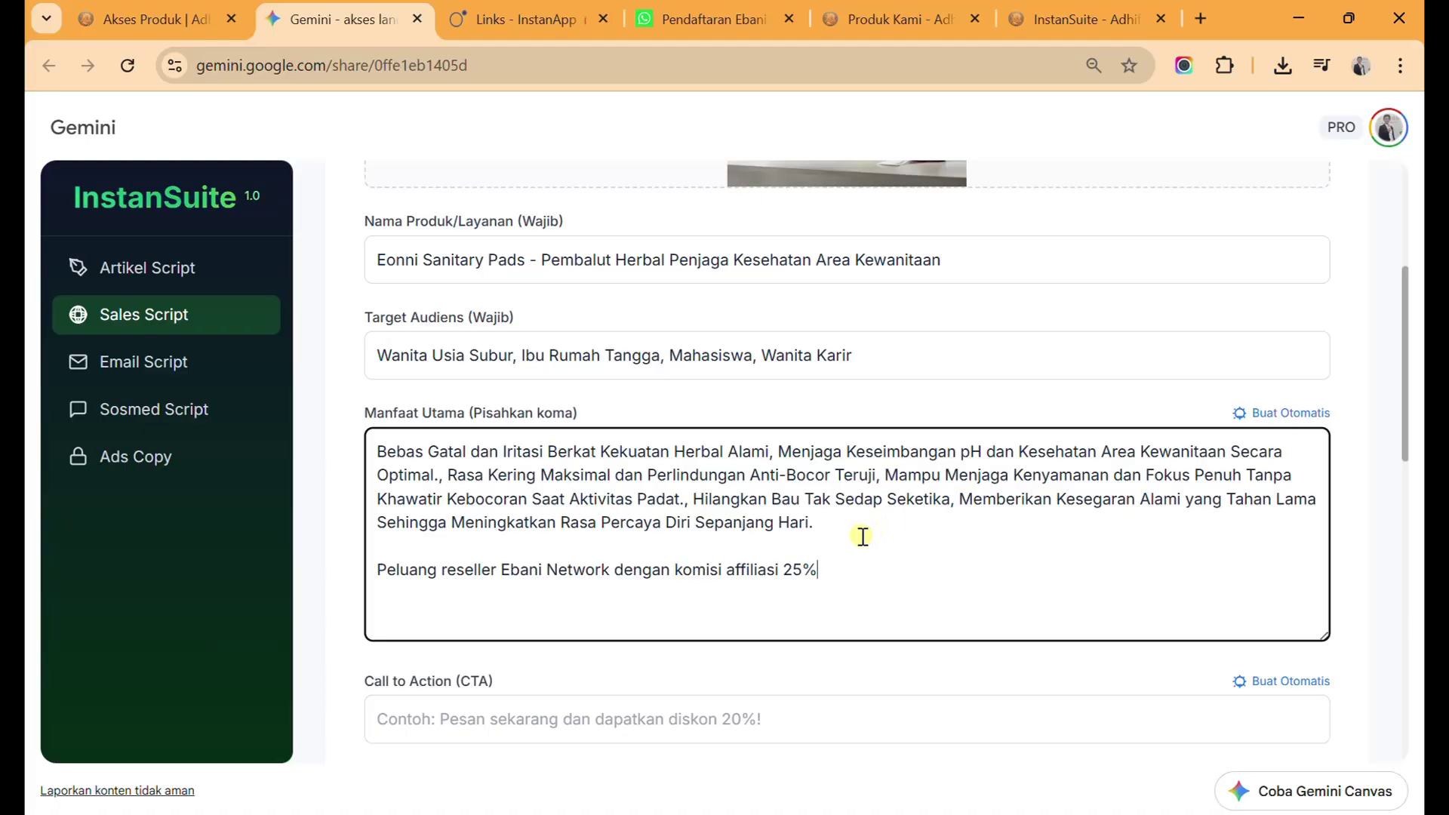
text(dari setiap penjualan )
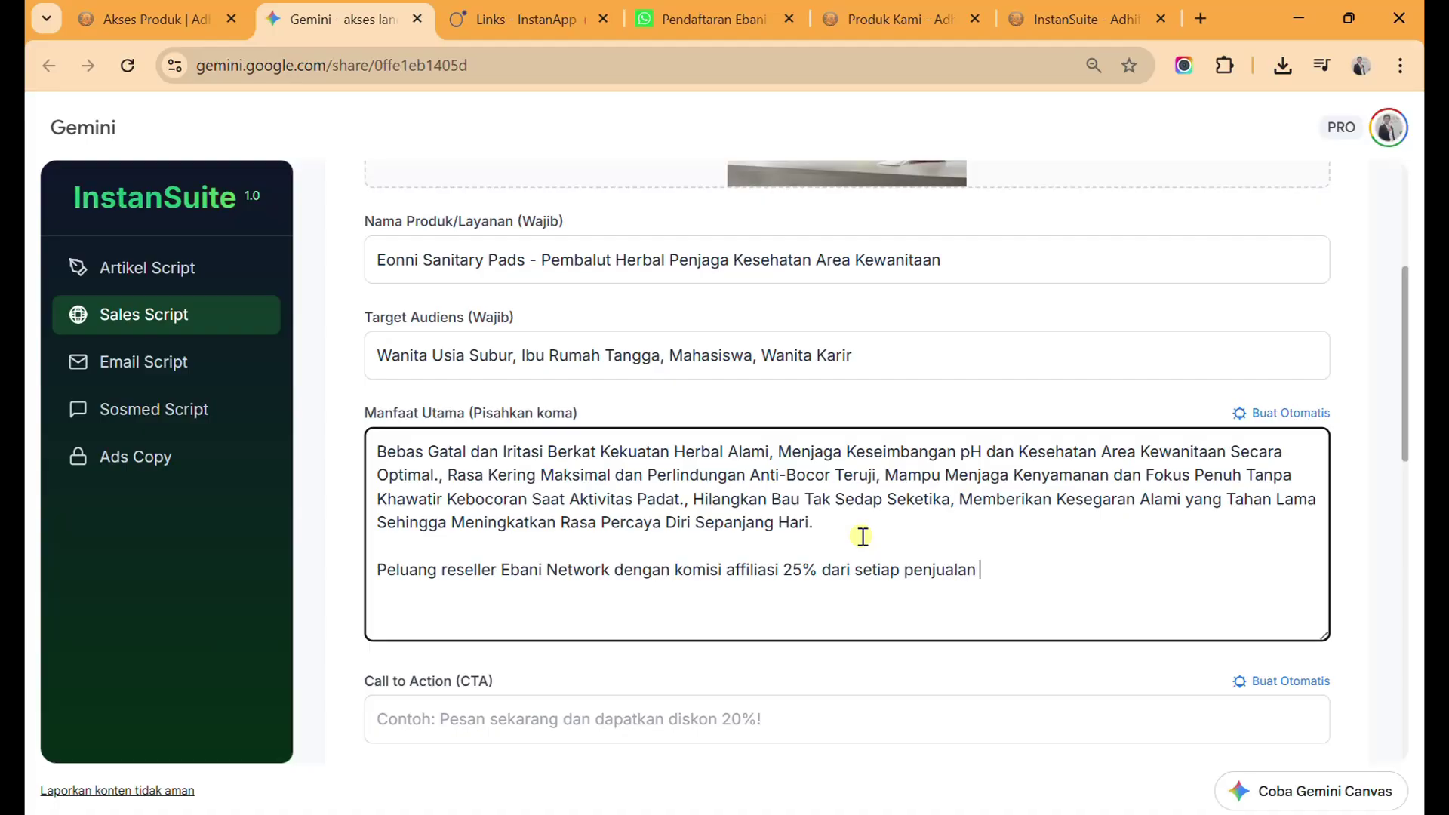
text(Eonni Sanitary Pads)
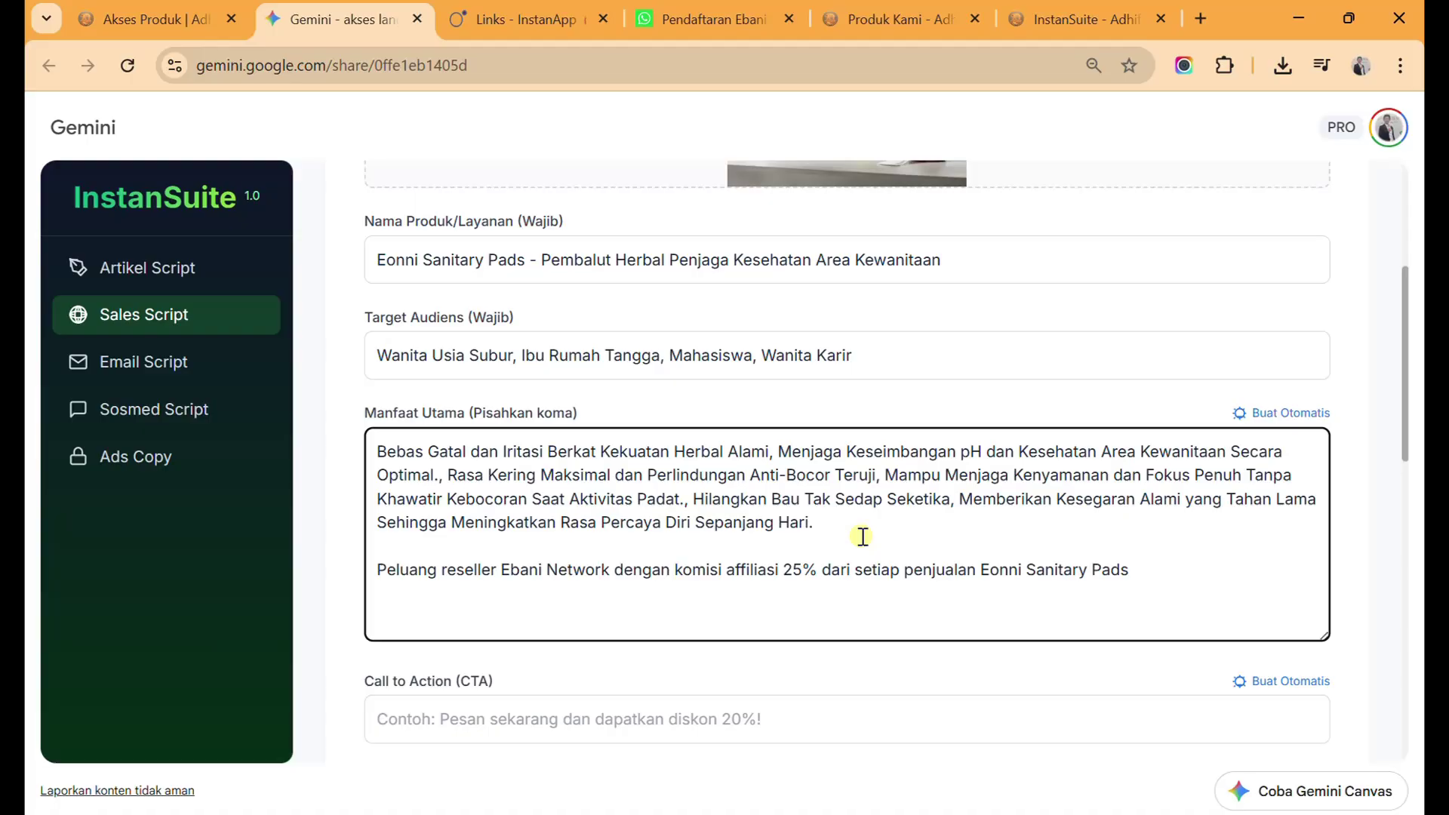
Enter "Order Sekarang" as the call to action for the sales page.
scroll(863, 536, down, 3)
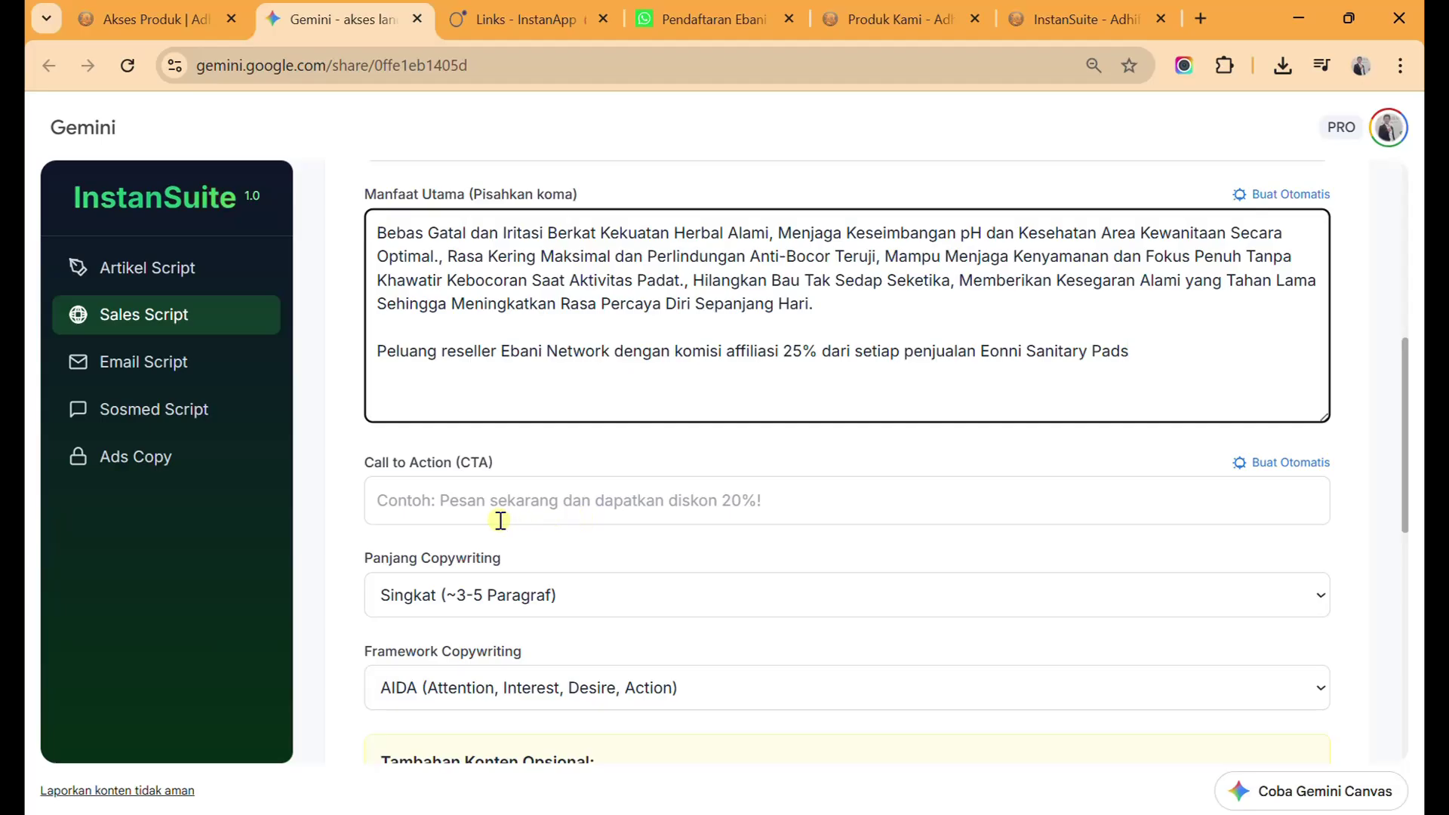
click(437, 501)
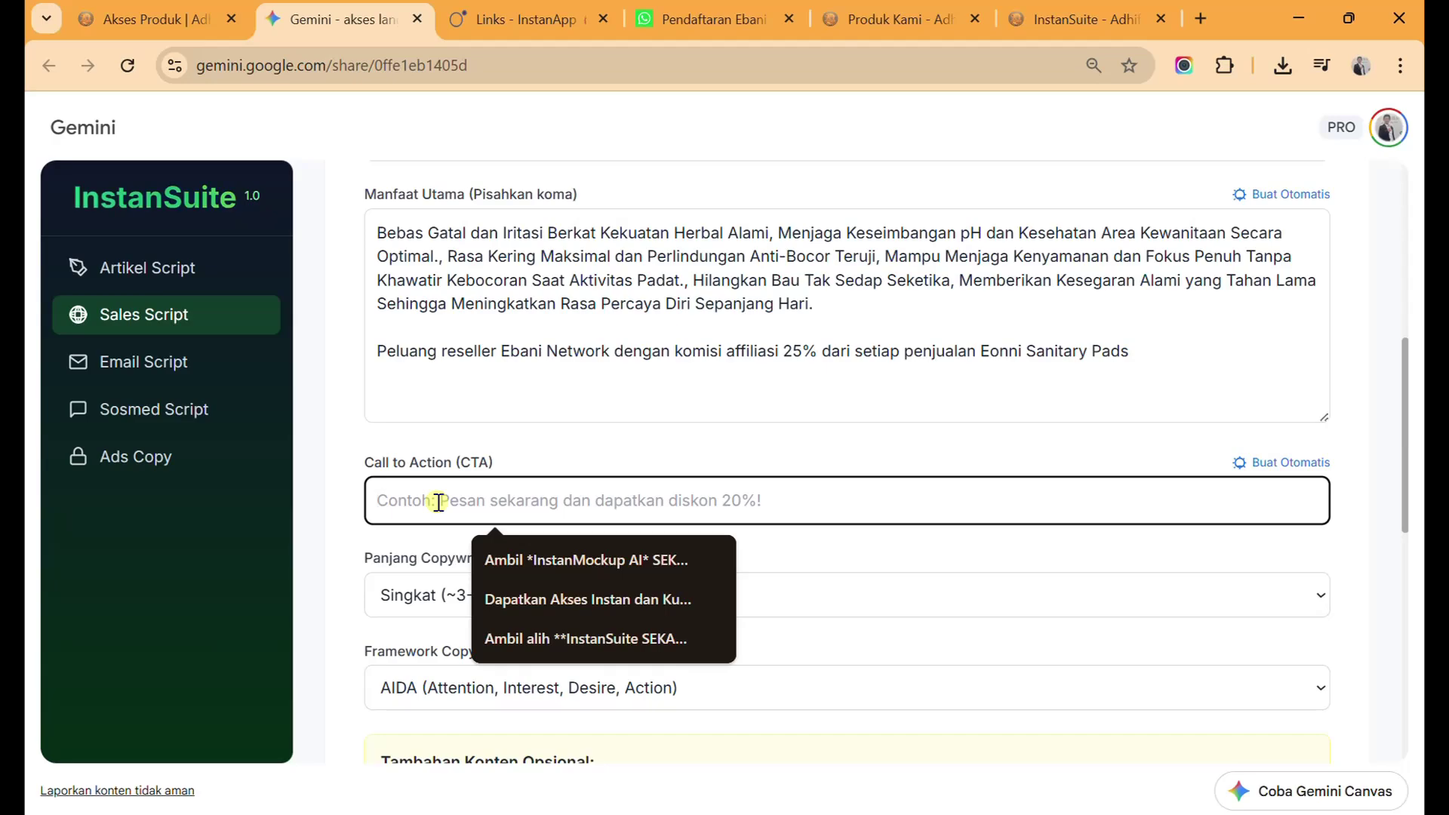
text(Order Se)
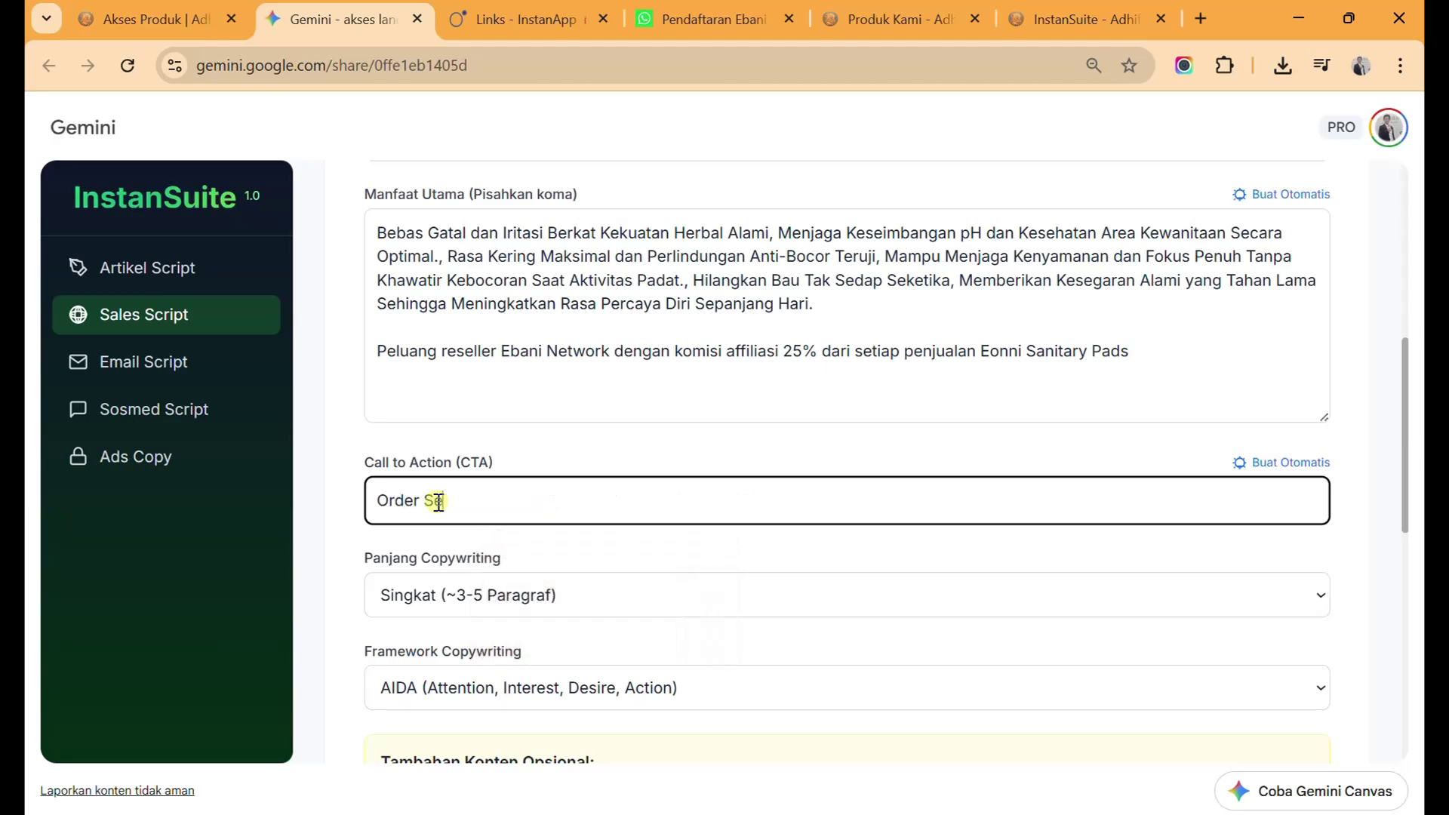
text(karang)
key(ctrl+a)
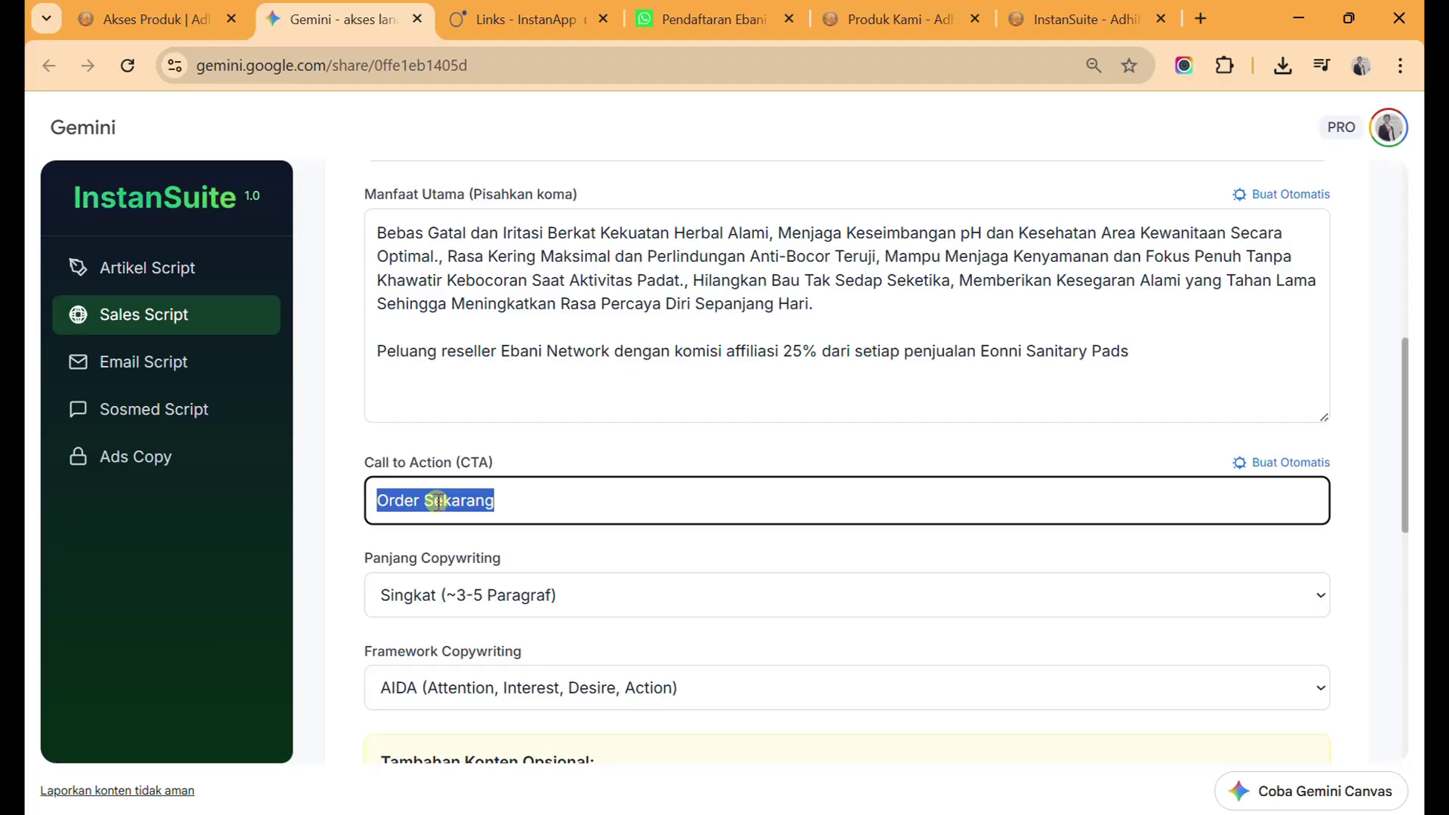
click(437, 501)
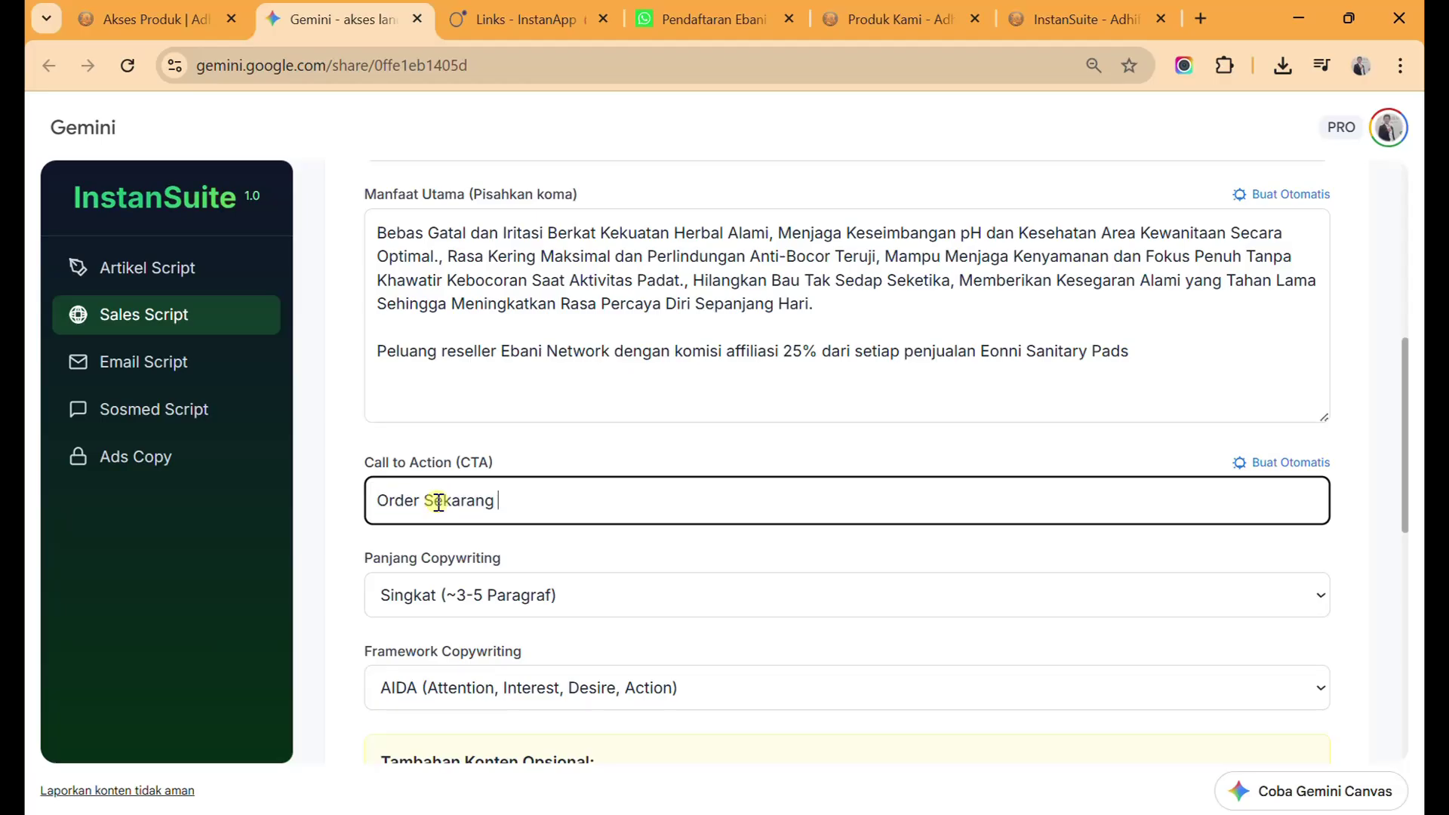
text(Jug)
key(ctrl+a)
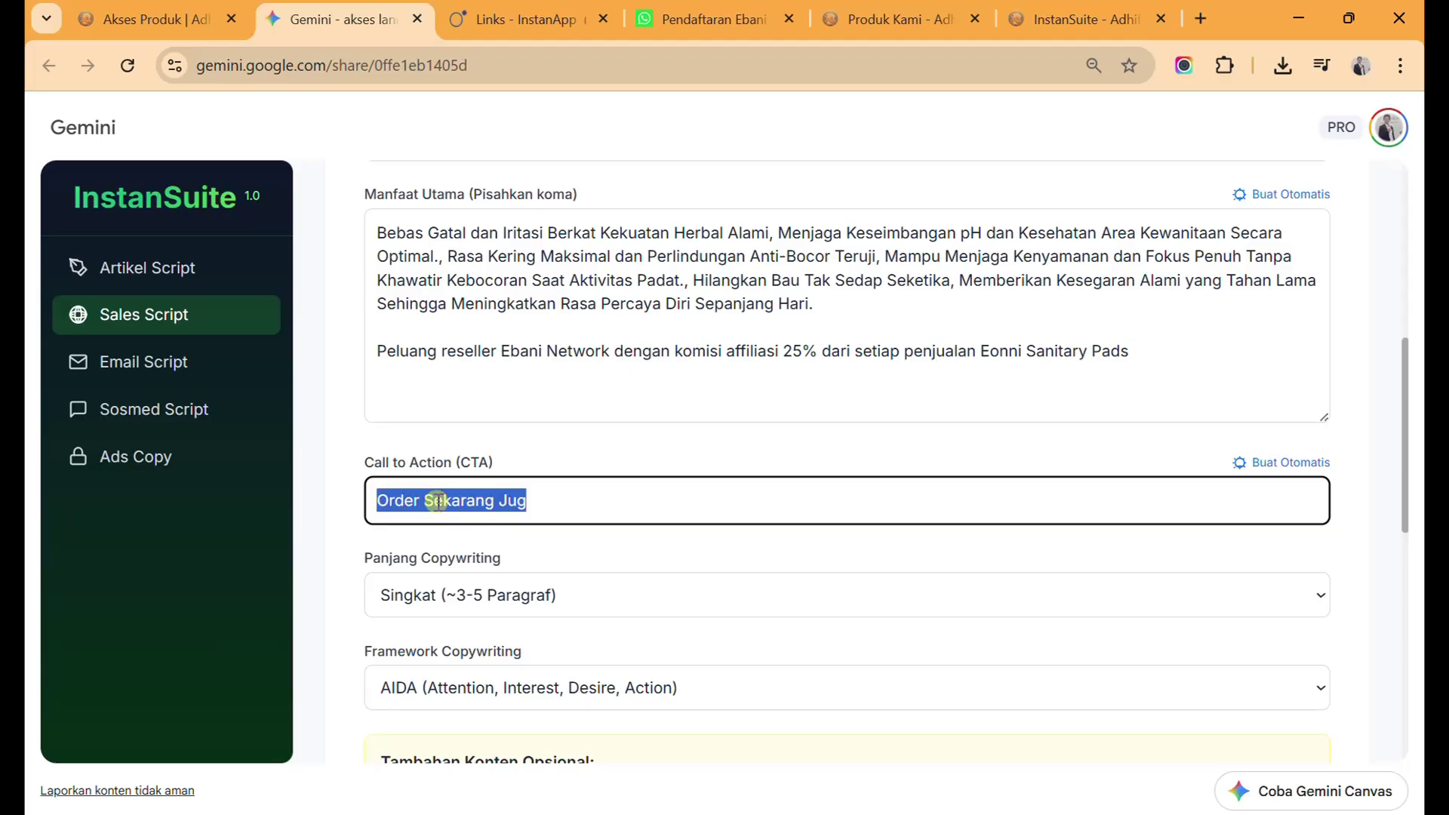
text(Order )
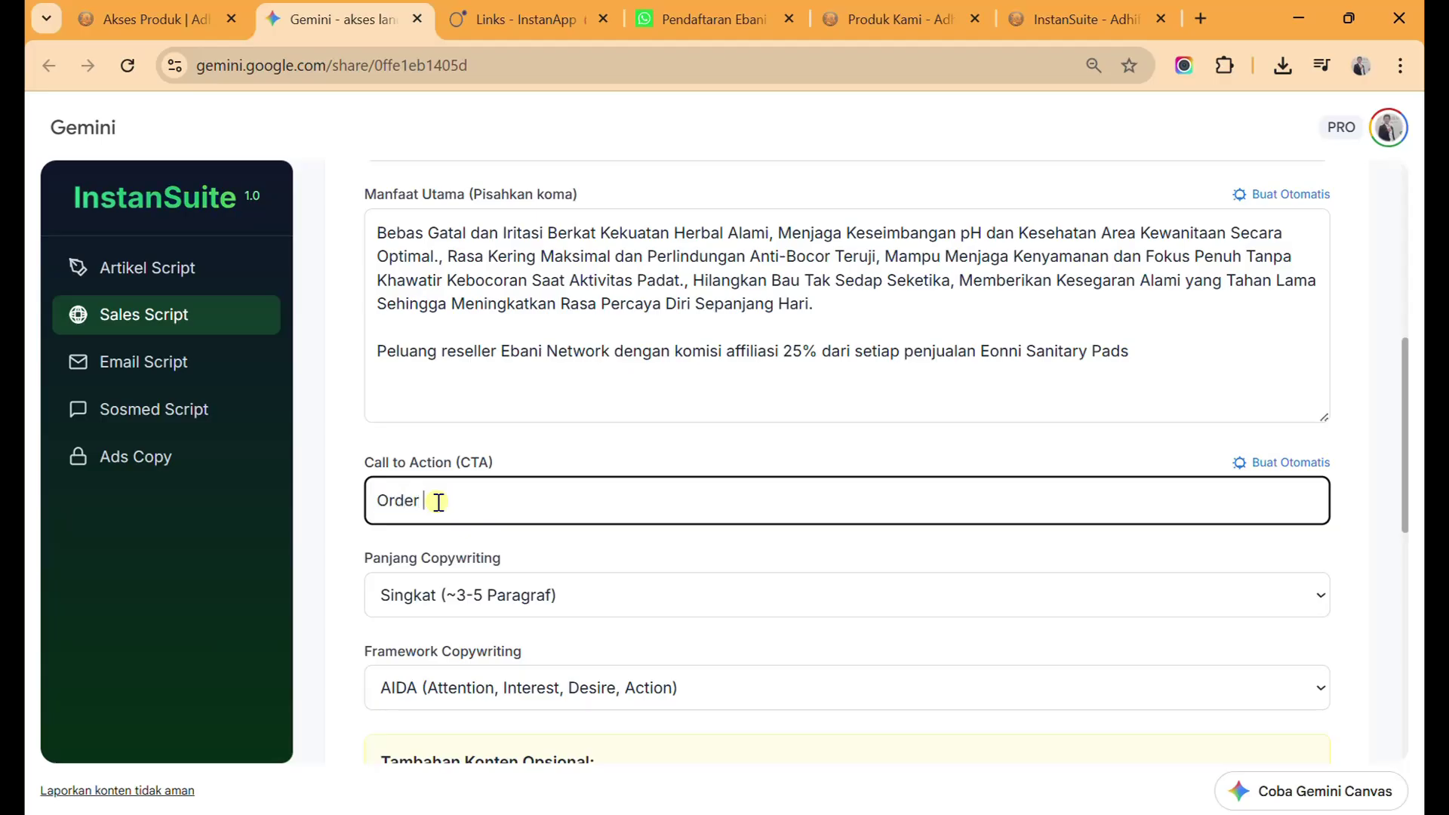
text(Sekarang)
Set the copywriting length to Sedang (~5-10 Paragraf) and choose AIDA (Attention, Interest, Desire, Action) as the framework.
scroll(496, 595, down, 1)
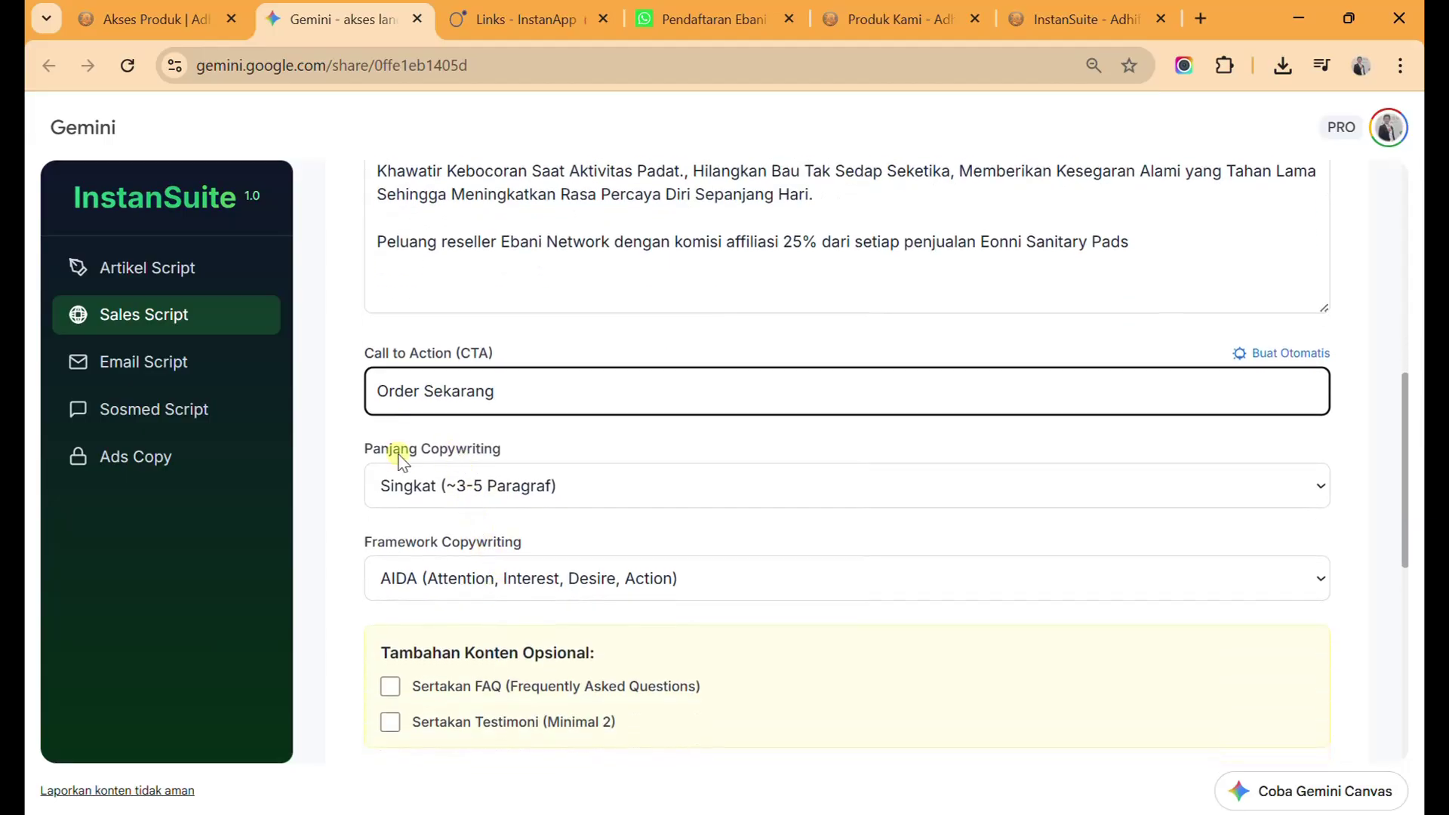
click(642, 487)
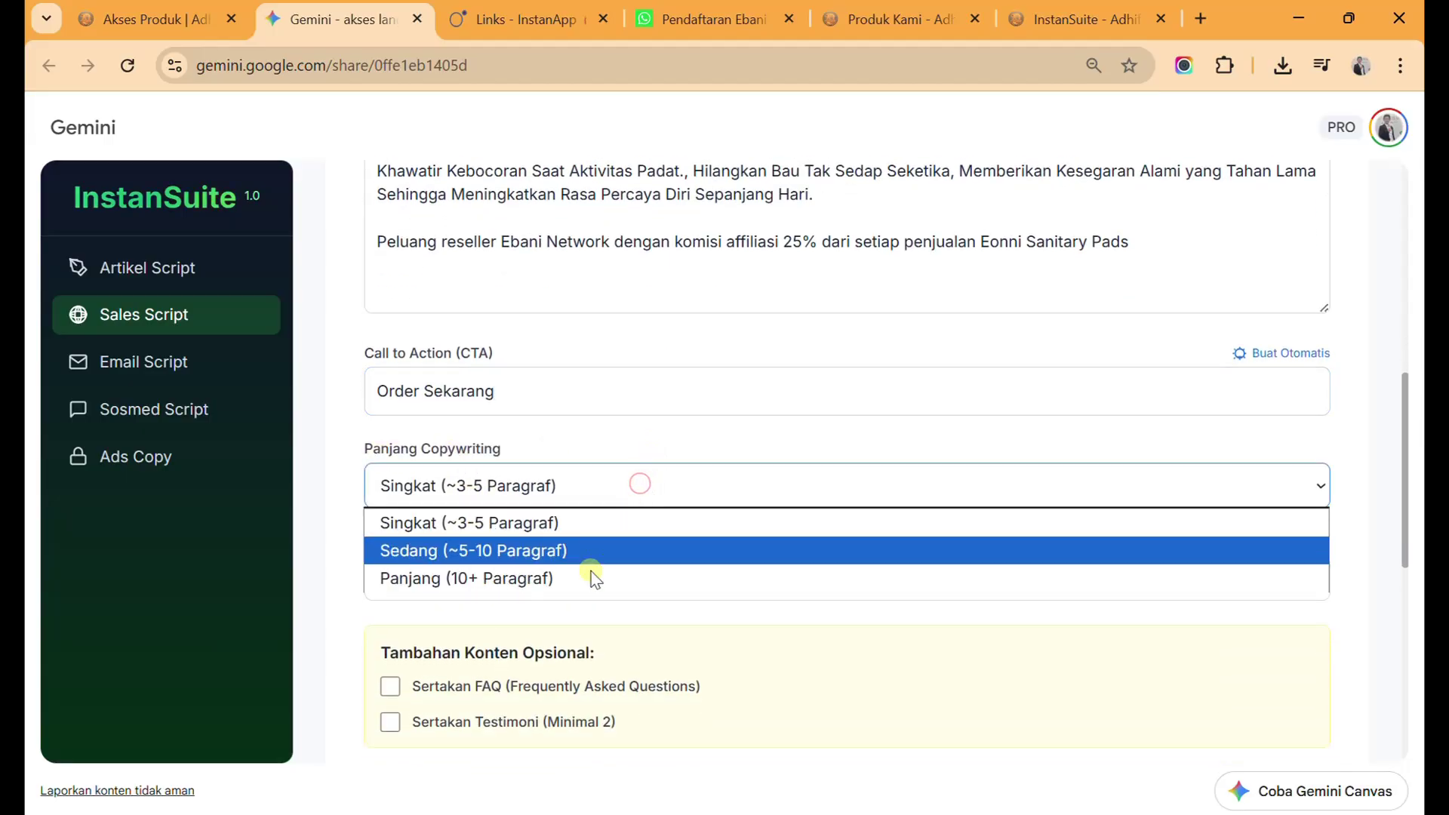
click(536, 554)
scroll(536, 554, down, 1)
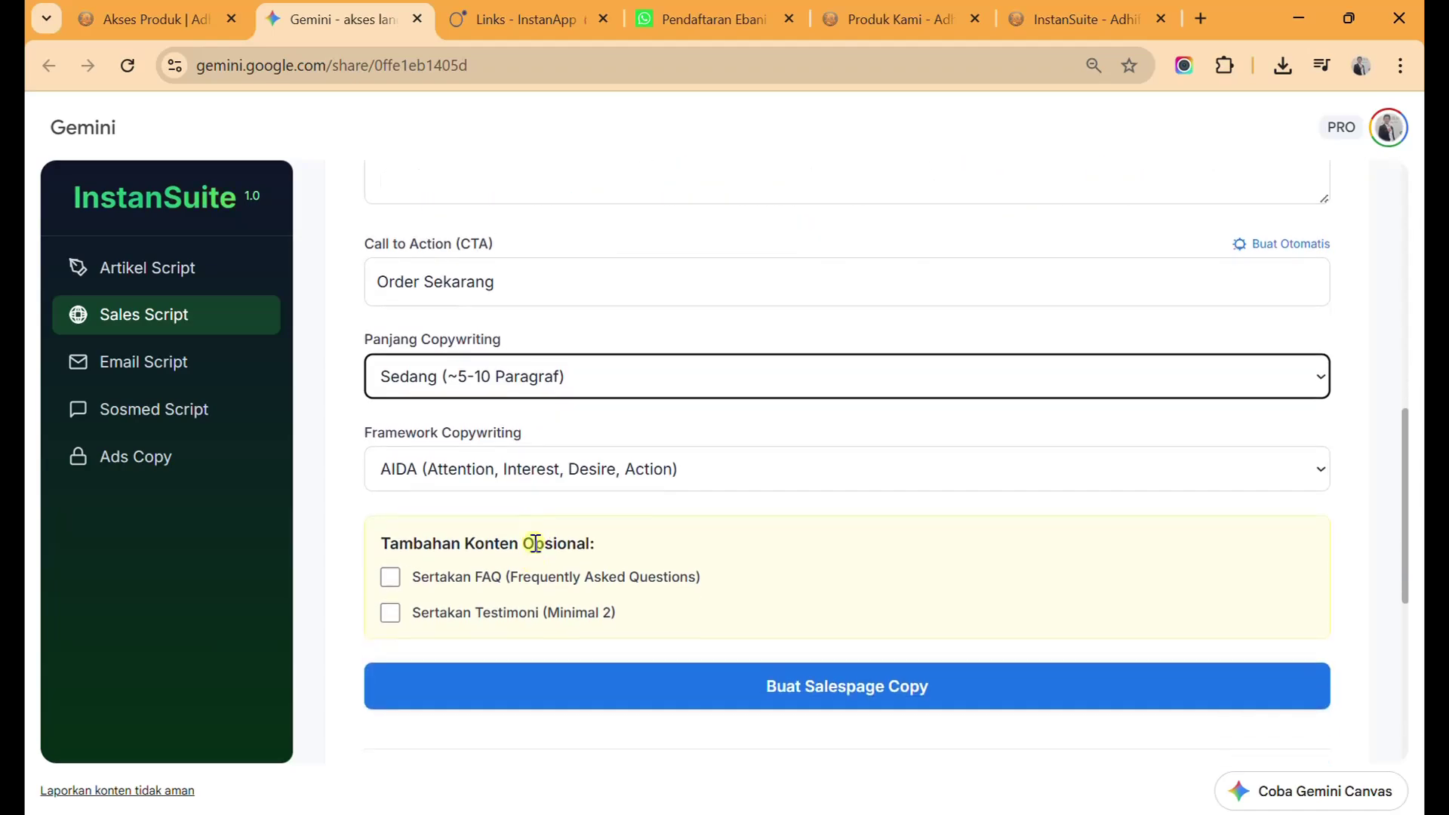
click(560, 480)
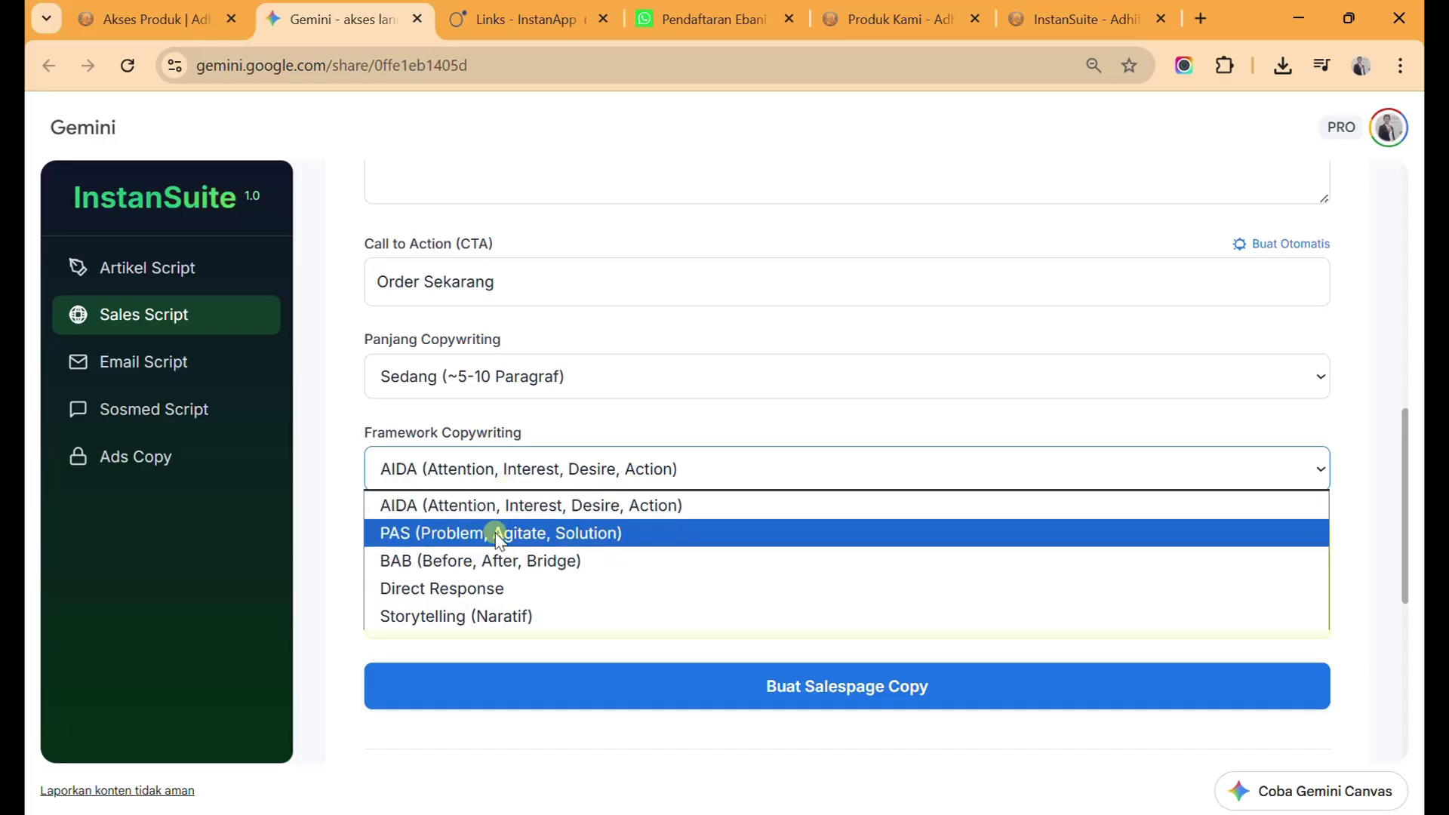
click(430, 507)
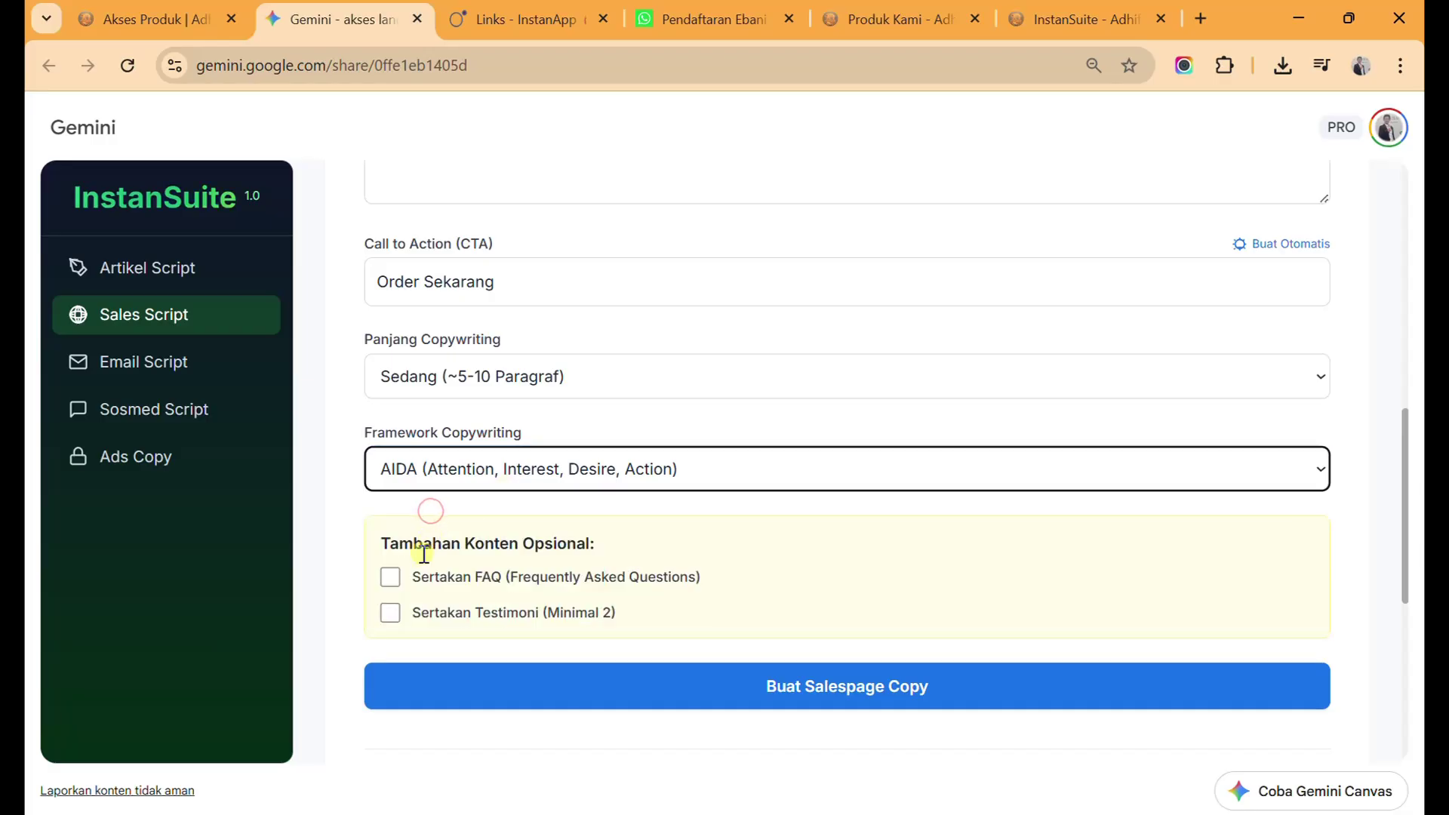
Include an FAQ and testimonials as optional content, with "Ibu Rumah Tangga, Mahasiswa, Wanita Karir" as the testimonial source.
click(389, 581)
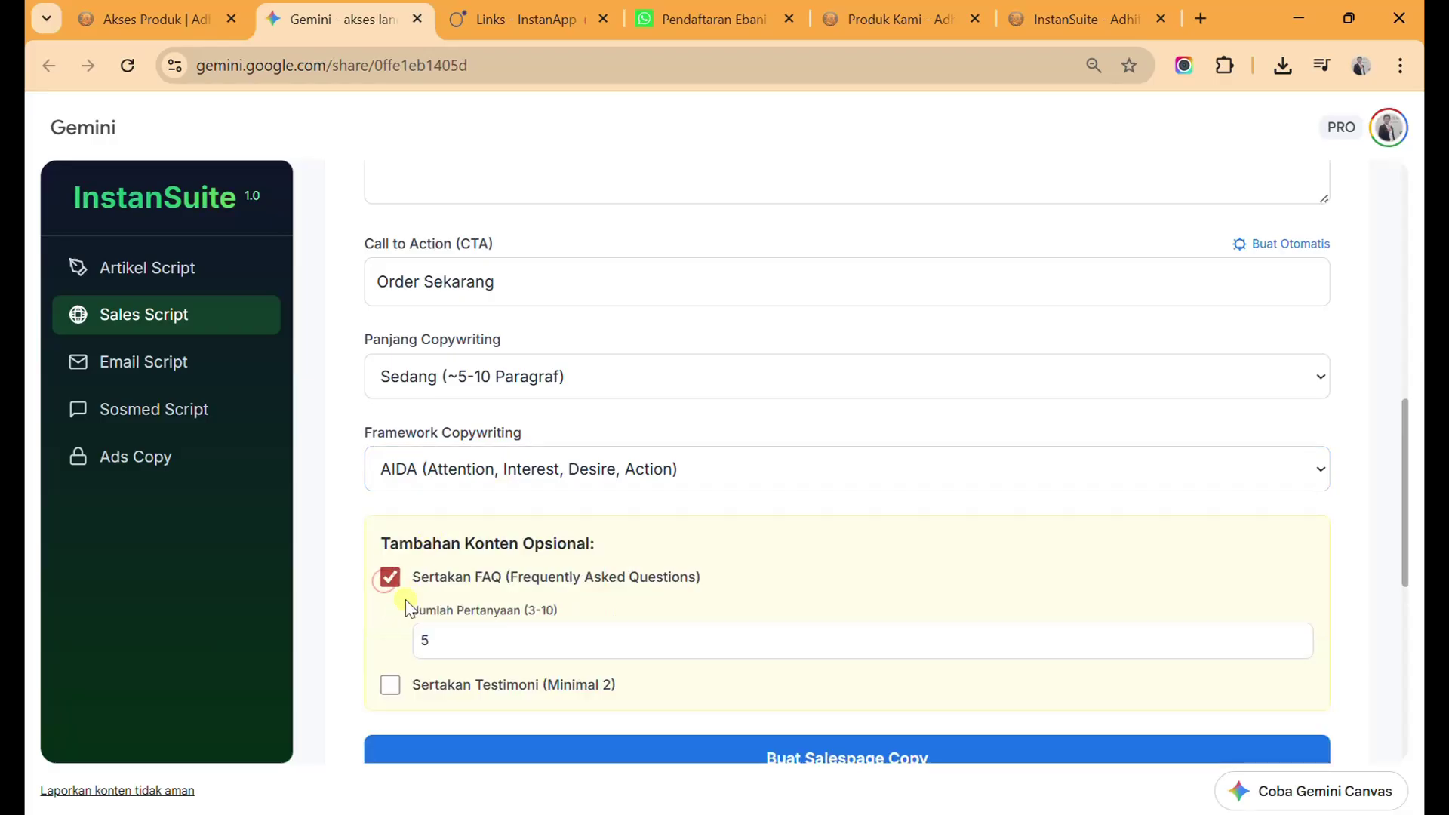
scroll(524, 654, down, 1)
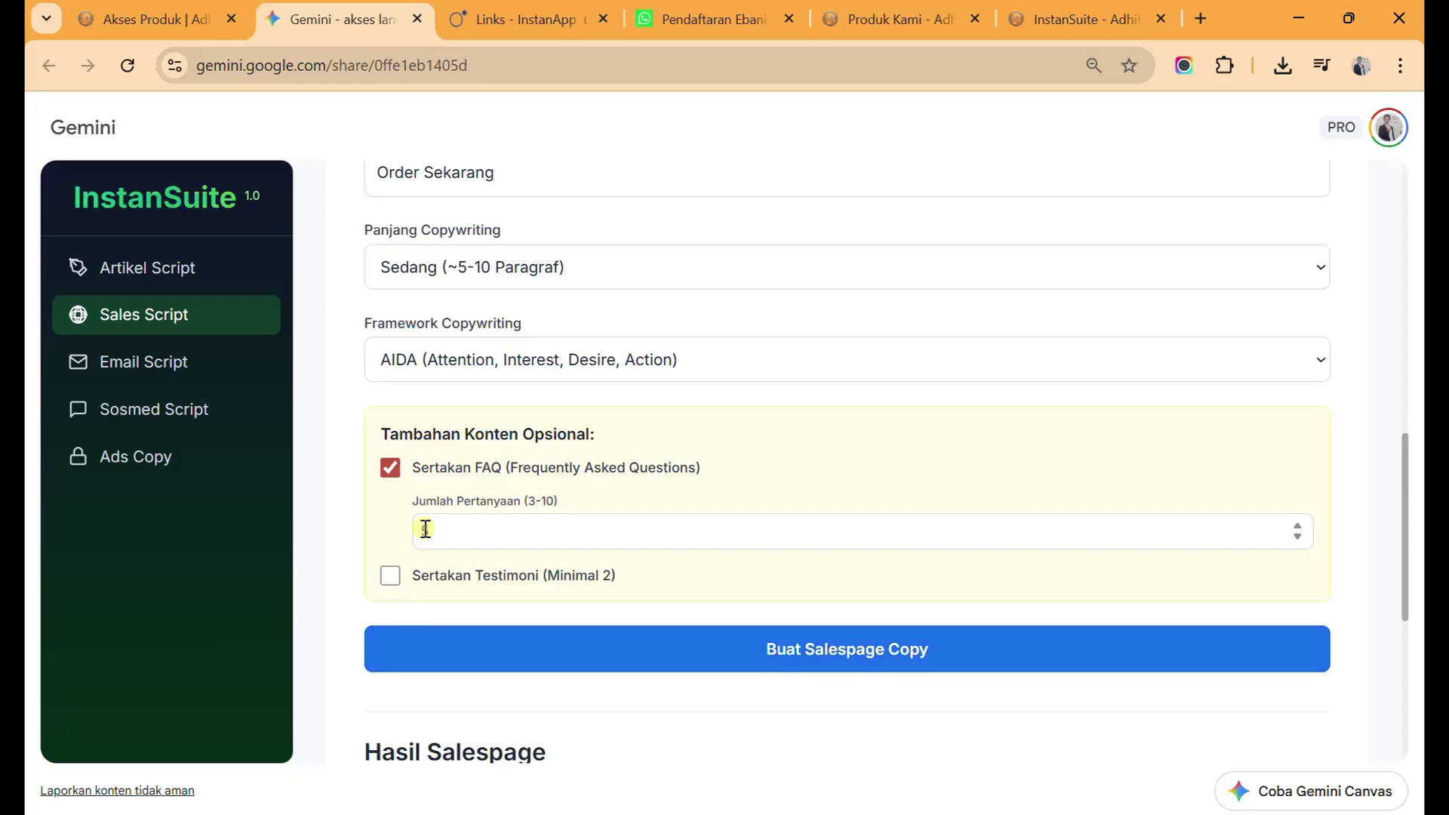
click(393, 578)
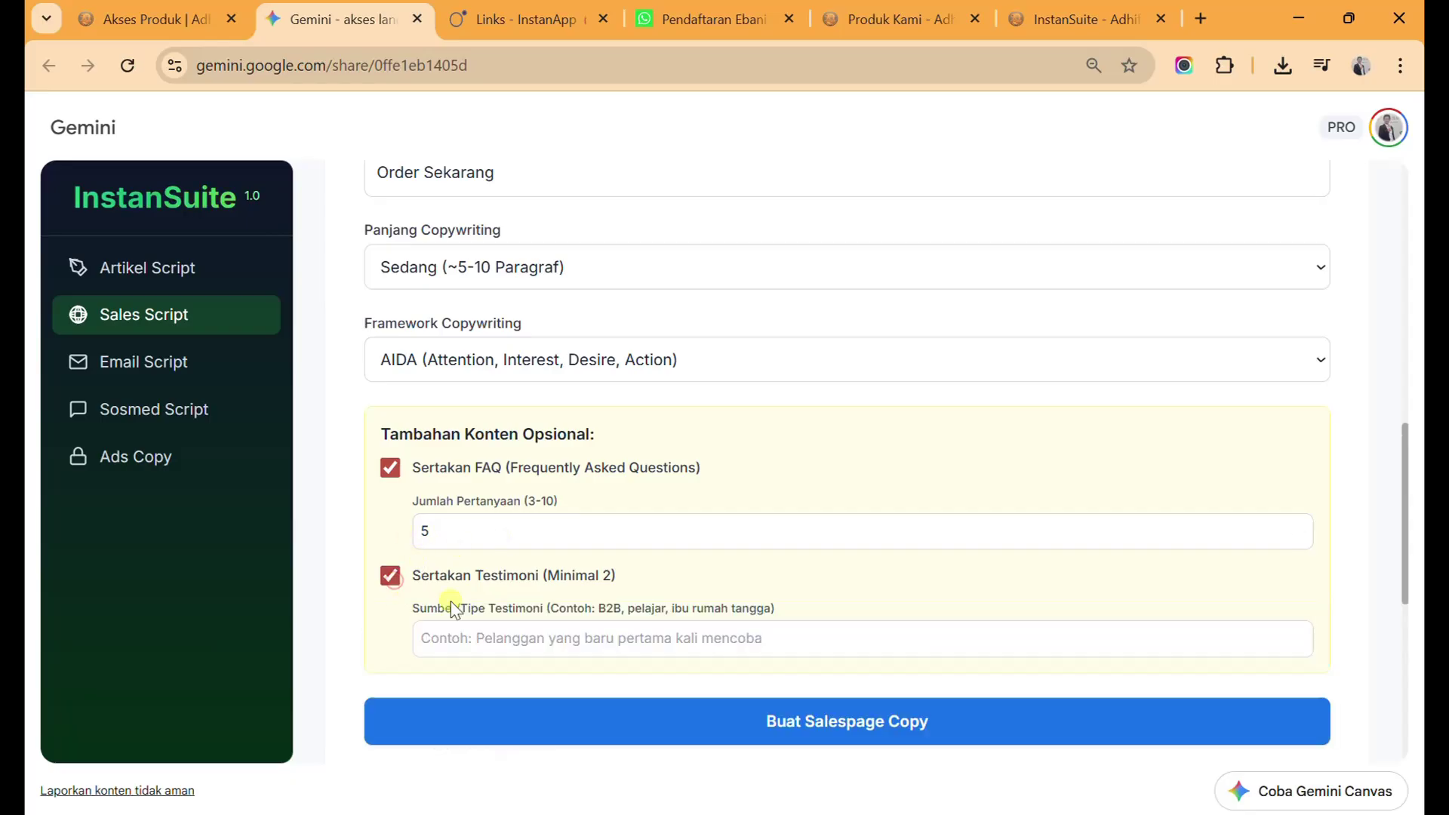
scroll(468, 574, down, 1)
click(496, 543)
text(Ibu)
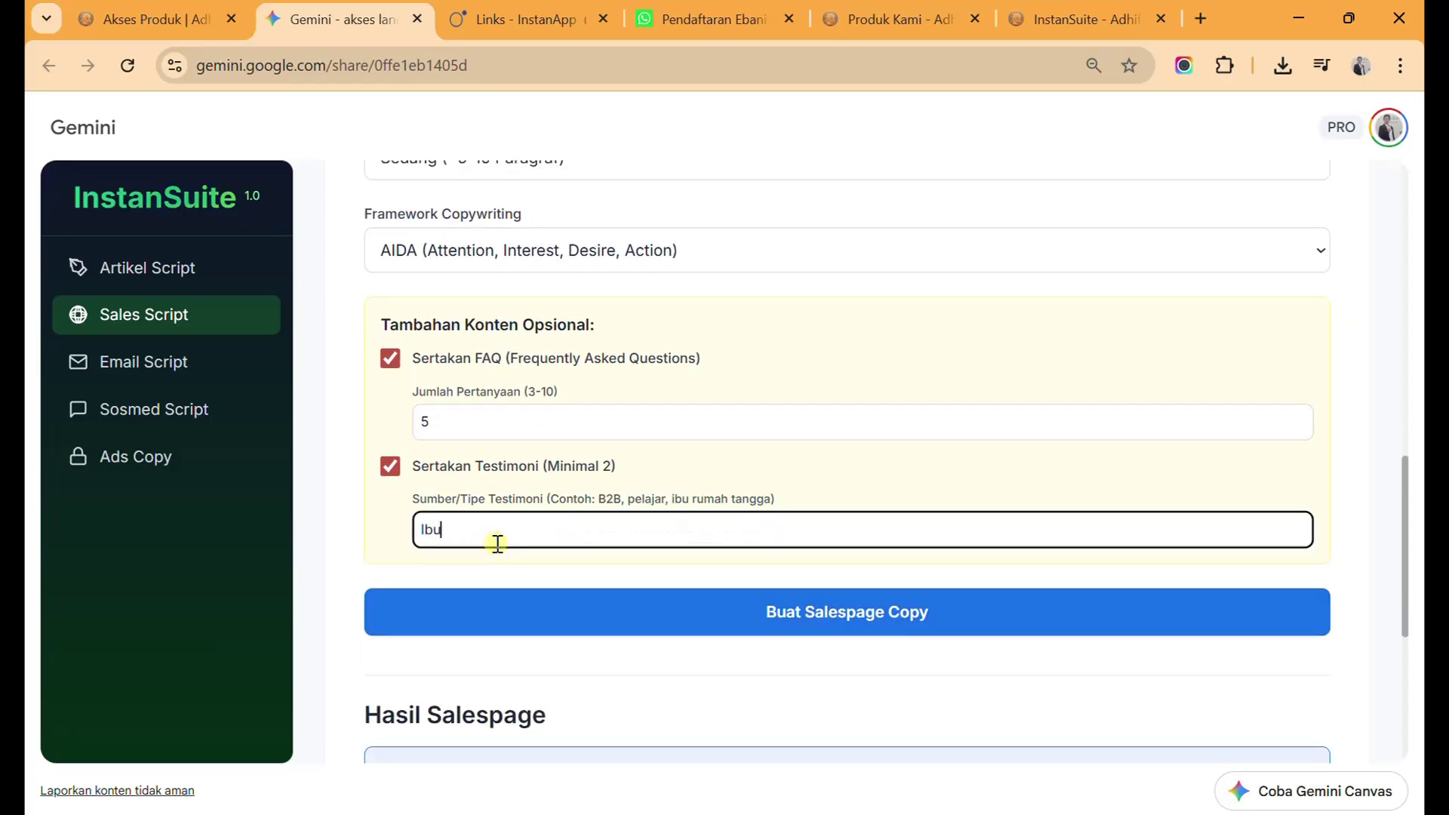
text( Rumah Tangga, Mahasisw)
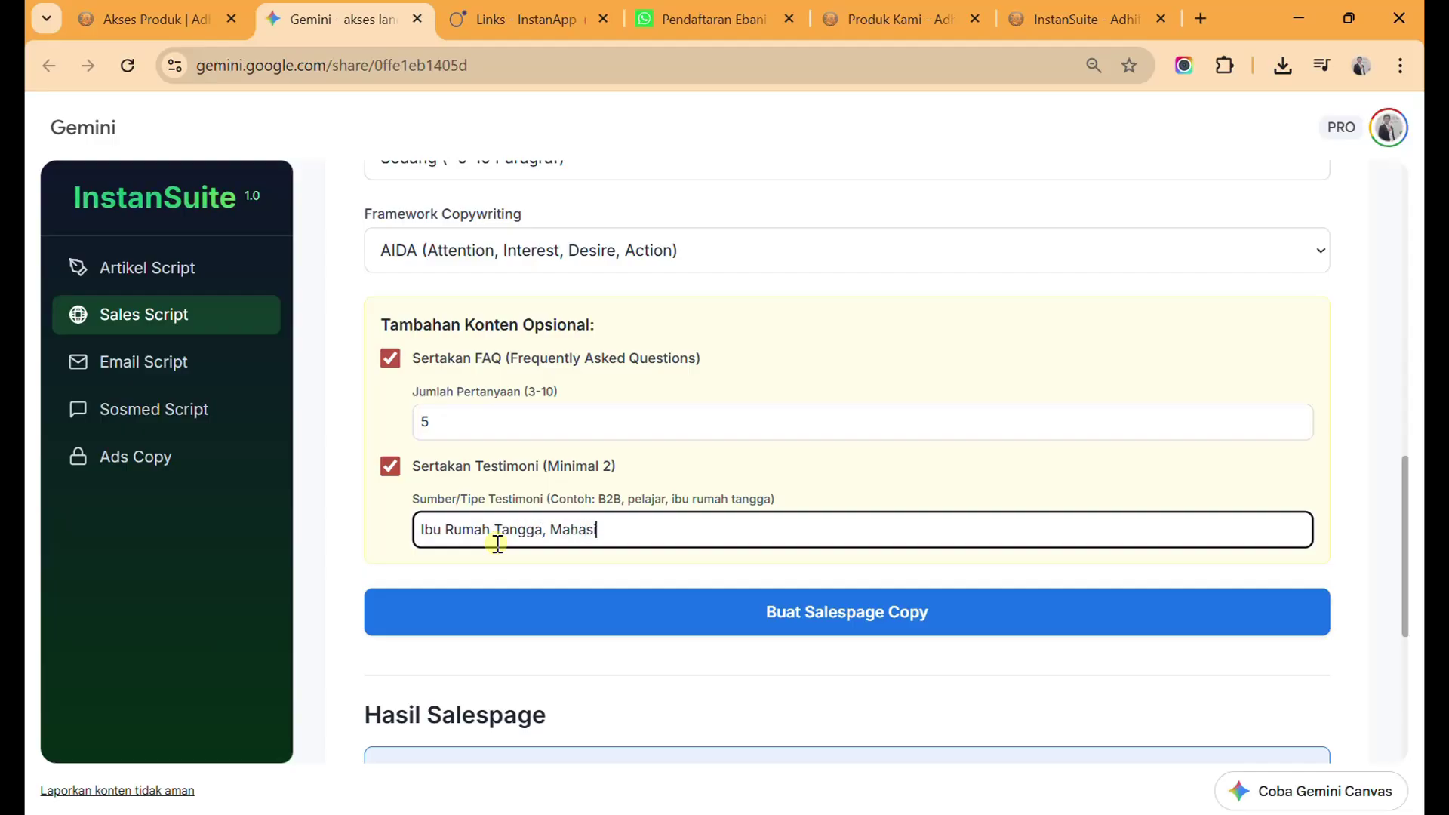
text(a,  Wanita Karir)
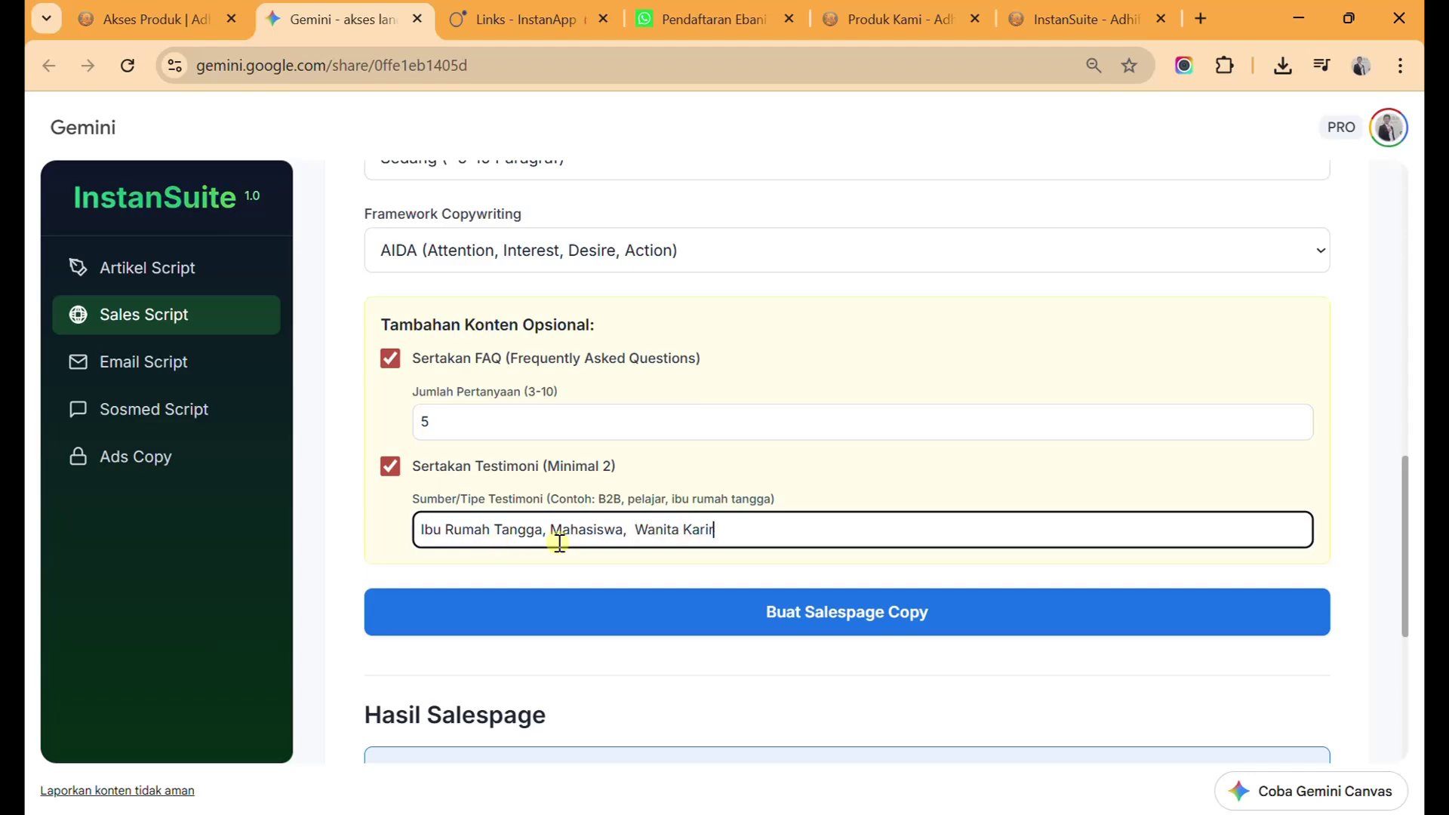
Generate the sales page copy from the completed form.
scroll(556, 543, down, 1)
click(753, 519)
scroll(752, 513, down, 1)
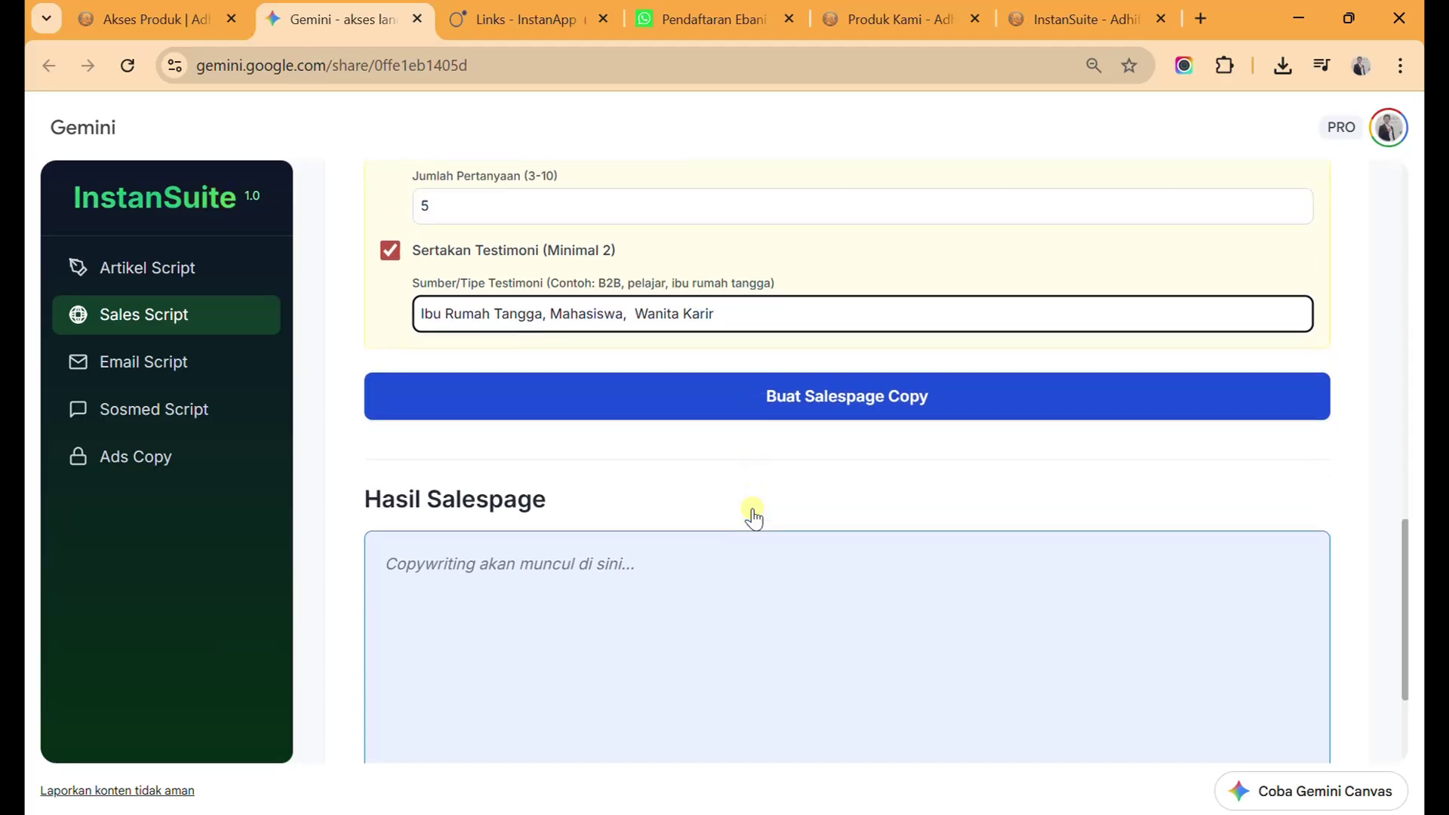
click(815, 406)
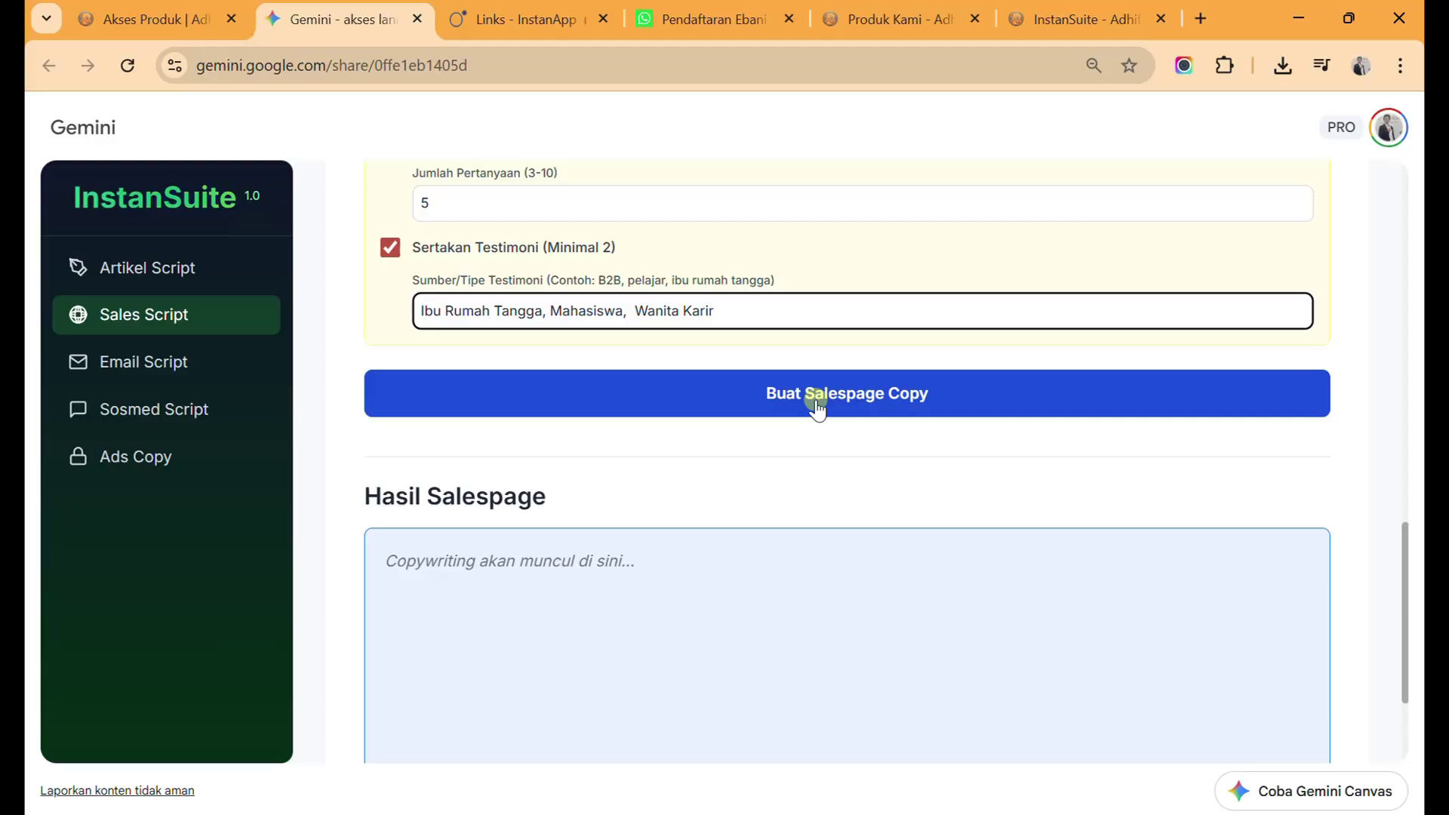
click(816, 406)
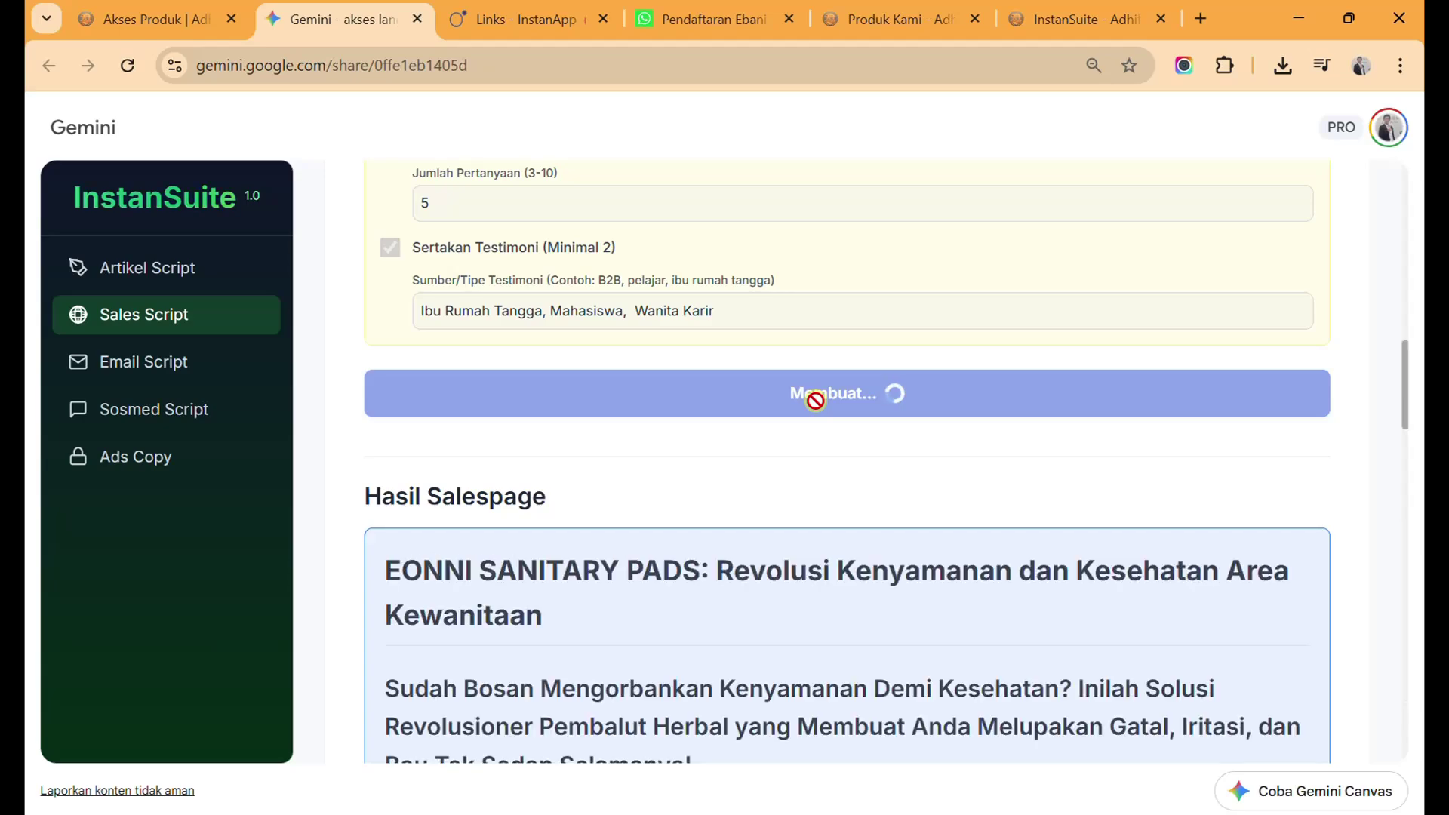
Review the generated sales page text through to its FAQ section and copy the whole text.
scroll(785, 443, down, 3)
scroll(683, 483, down, 3)
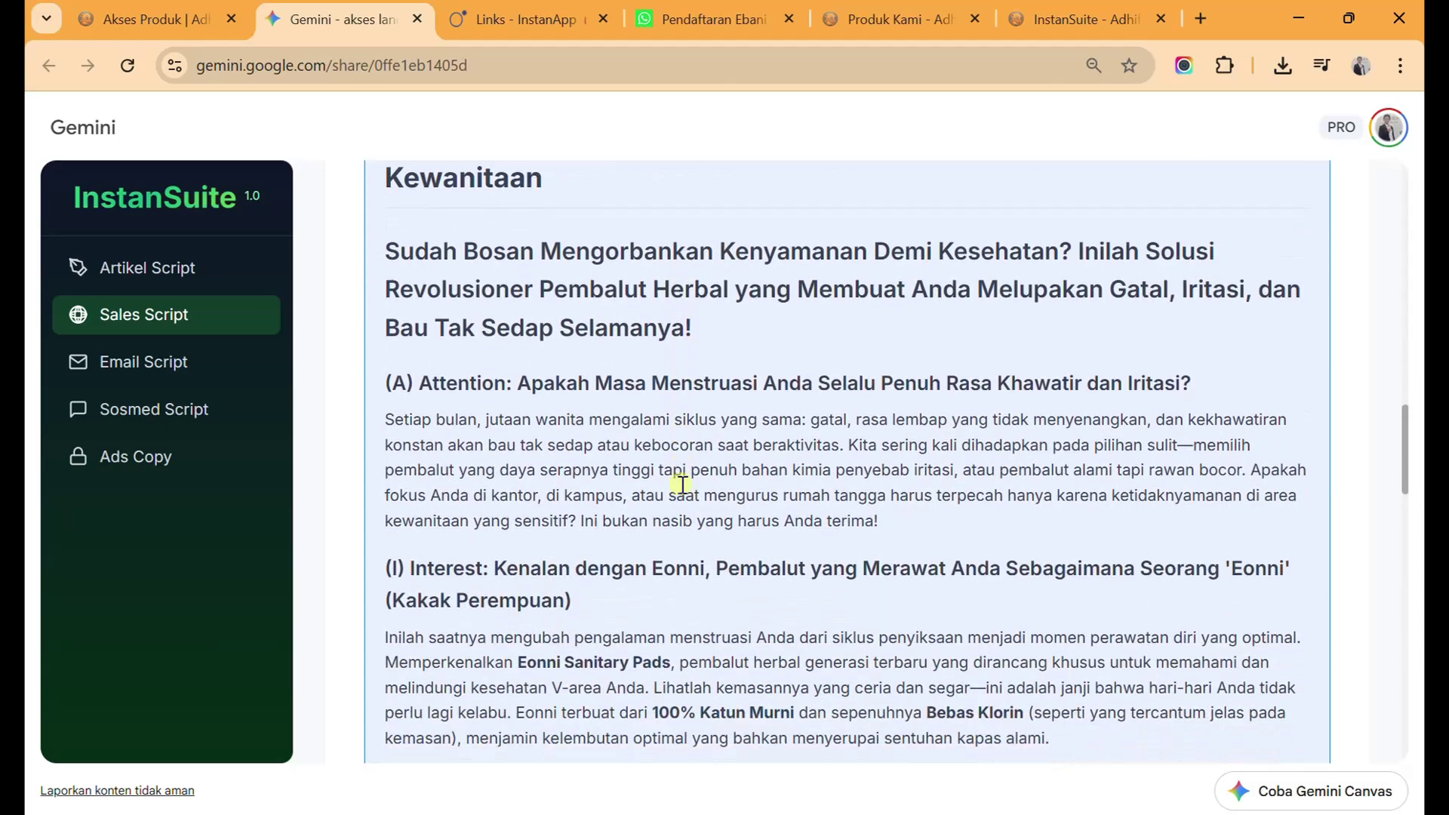
scroll(682, 484, down, 10)
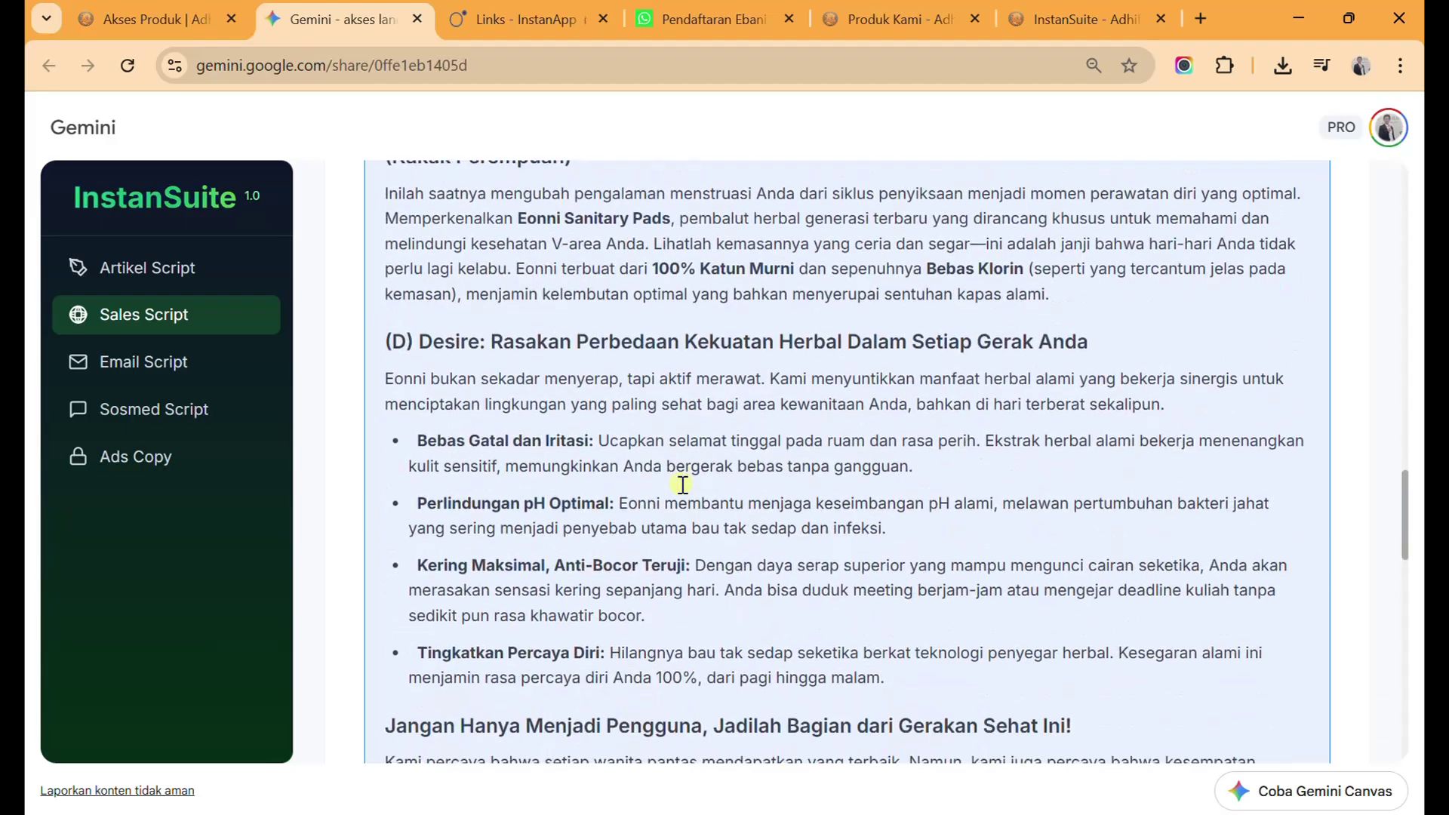
scroll(682, 484, down, 18)
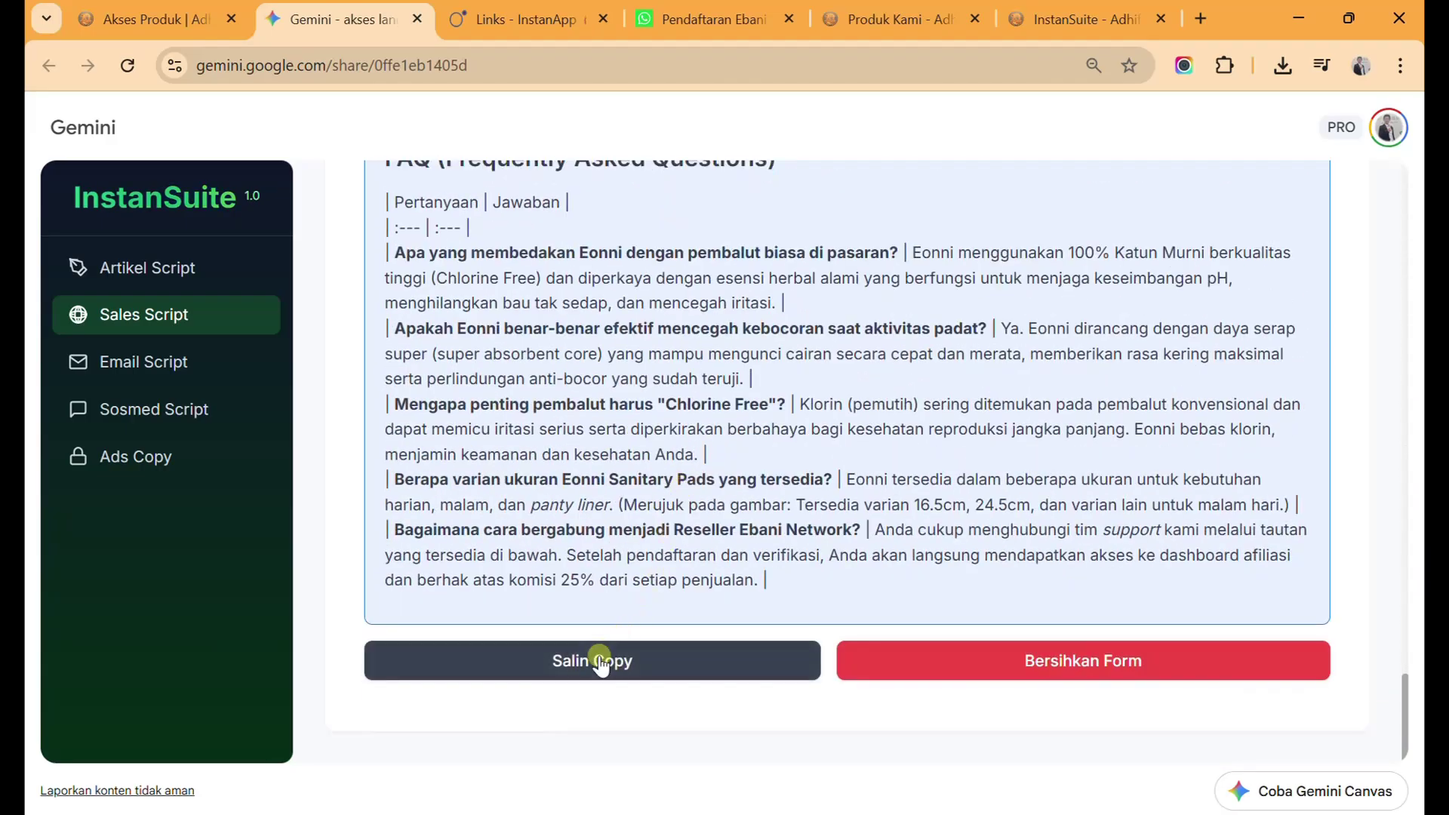
click(600, 661)
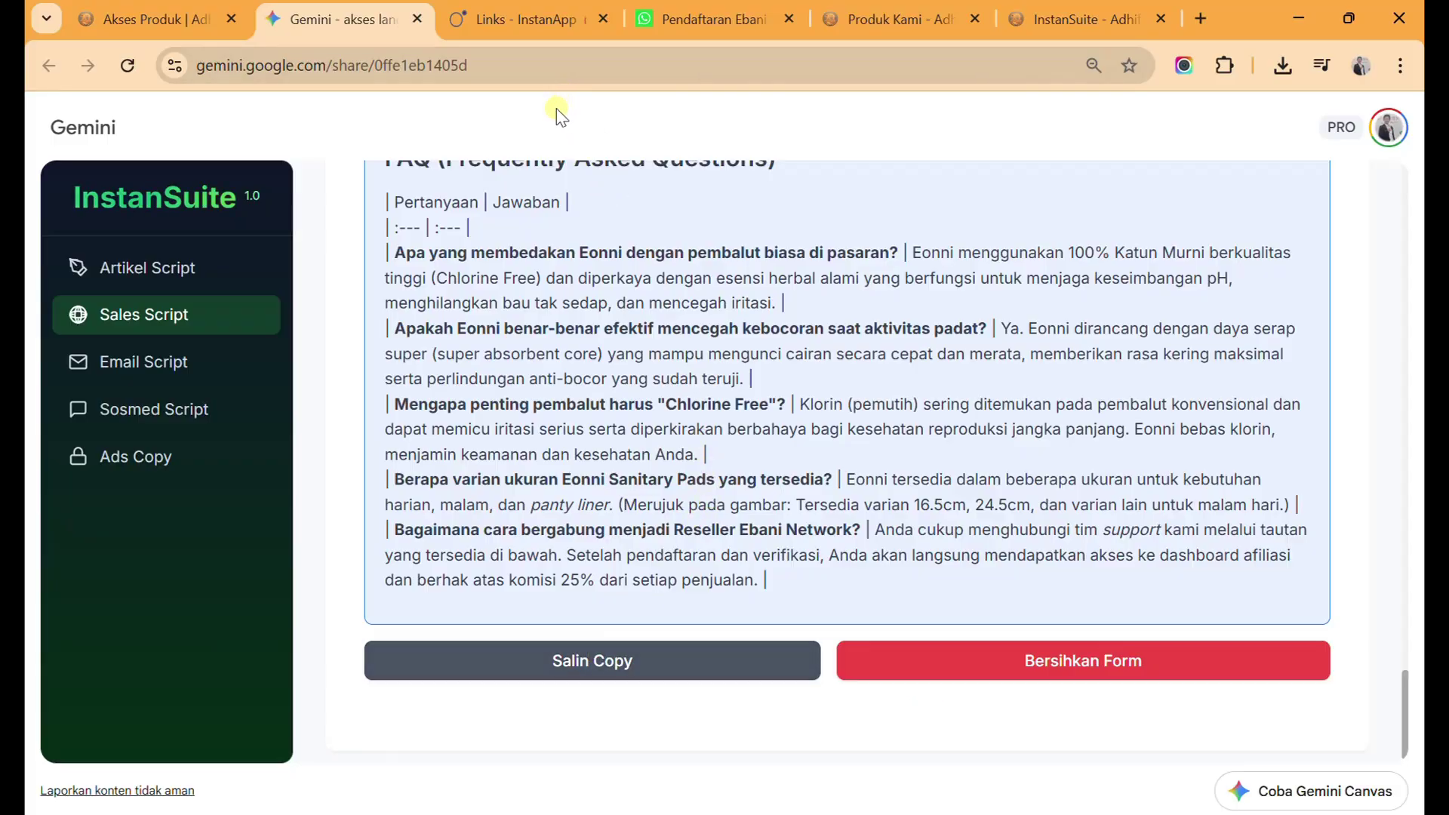
Open the DeepSeek website in a new browser tab and start its chat.
click(1203, 22)
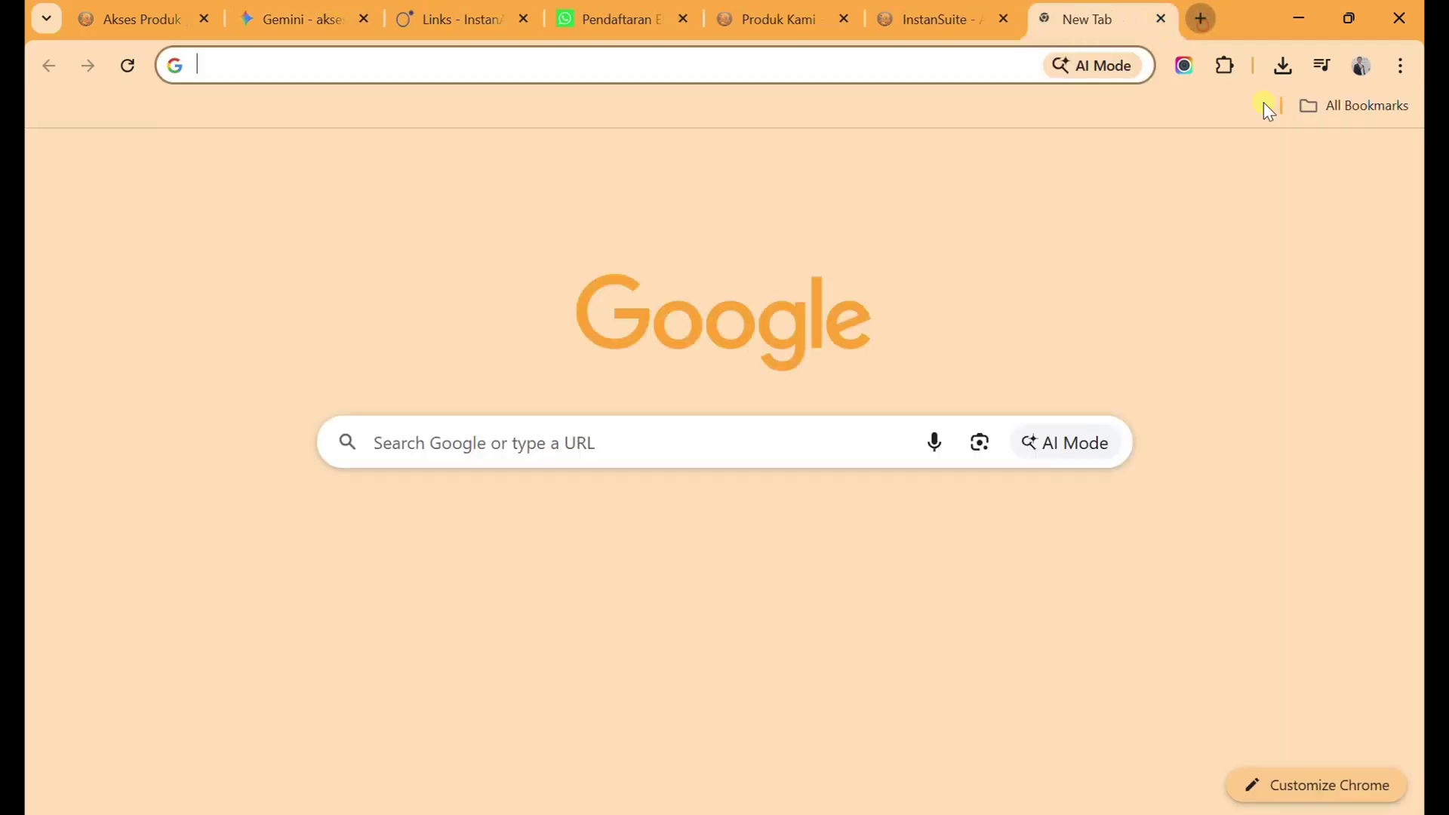
text(de)
key(Return)
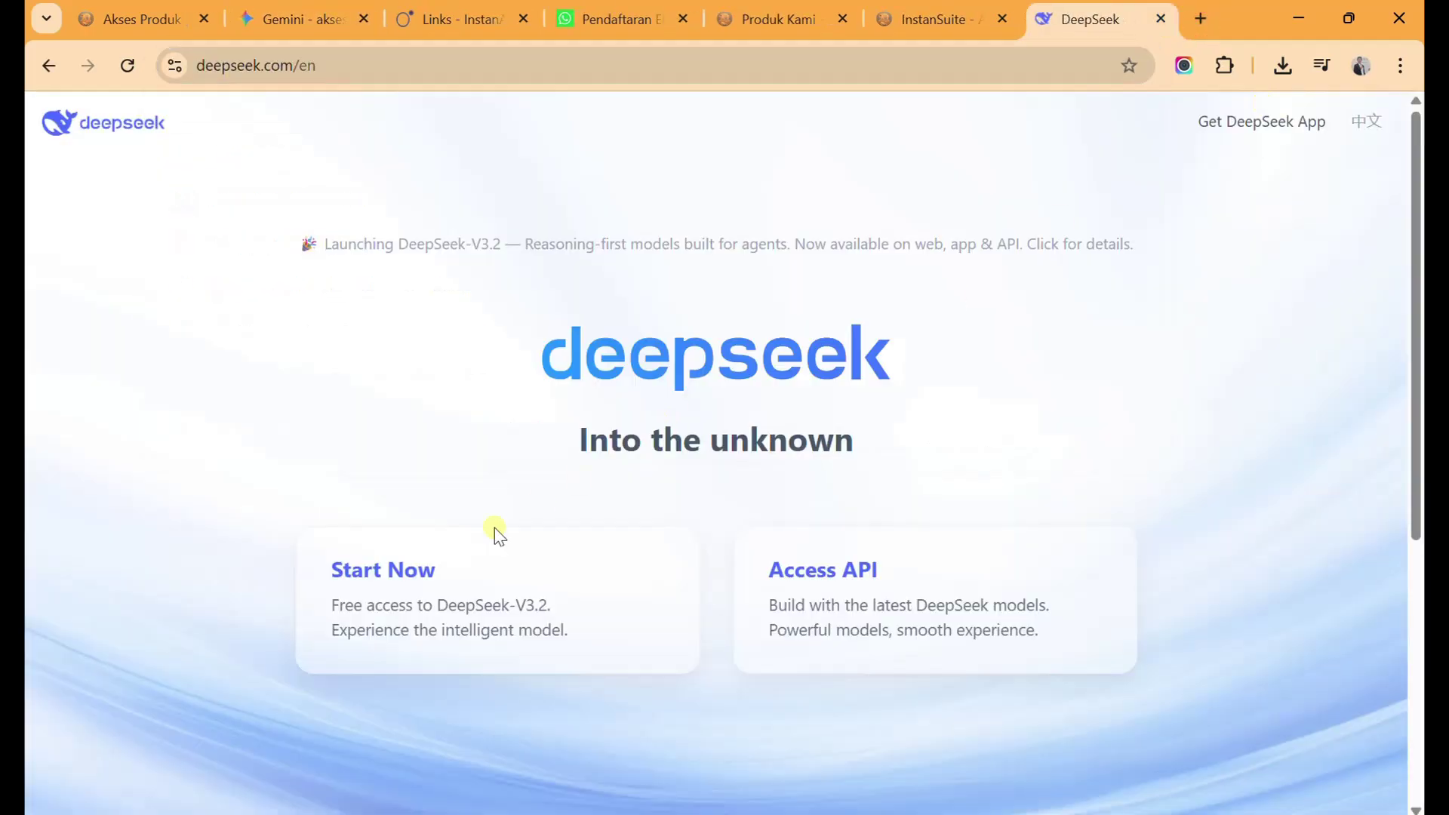
click(399, 578)
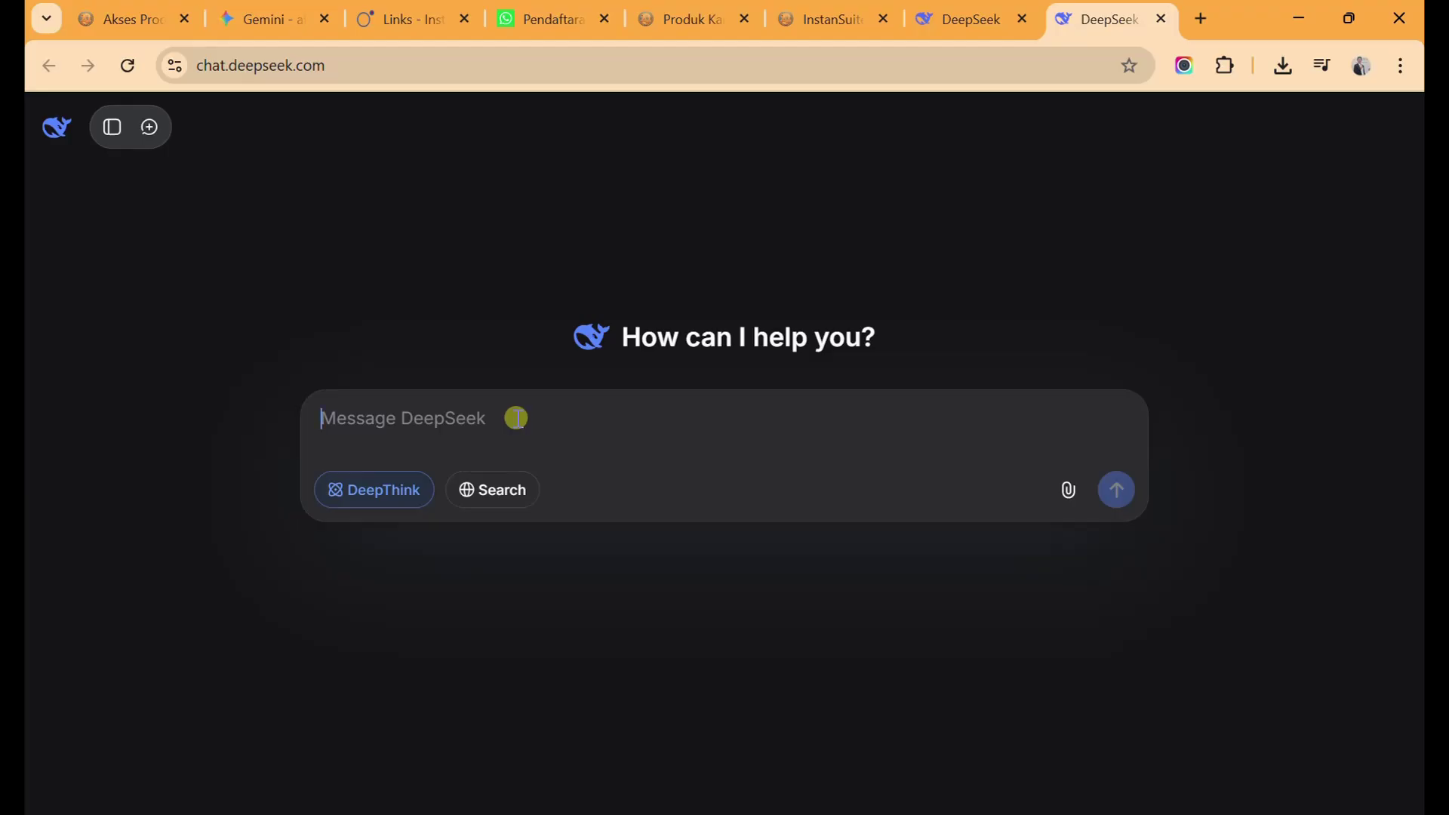
Begin the chat prompt with "Buatkan design salespage HTML dengan gaya modern, minimalis, bersih, feminim menggunakan copywriting".
text(Buatkan des)
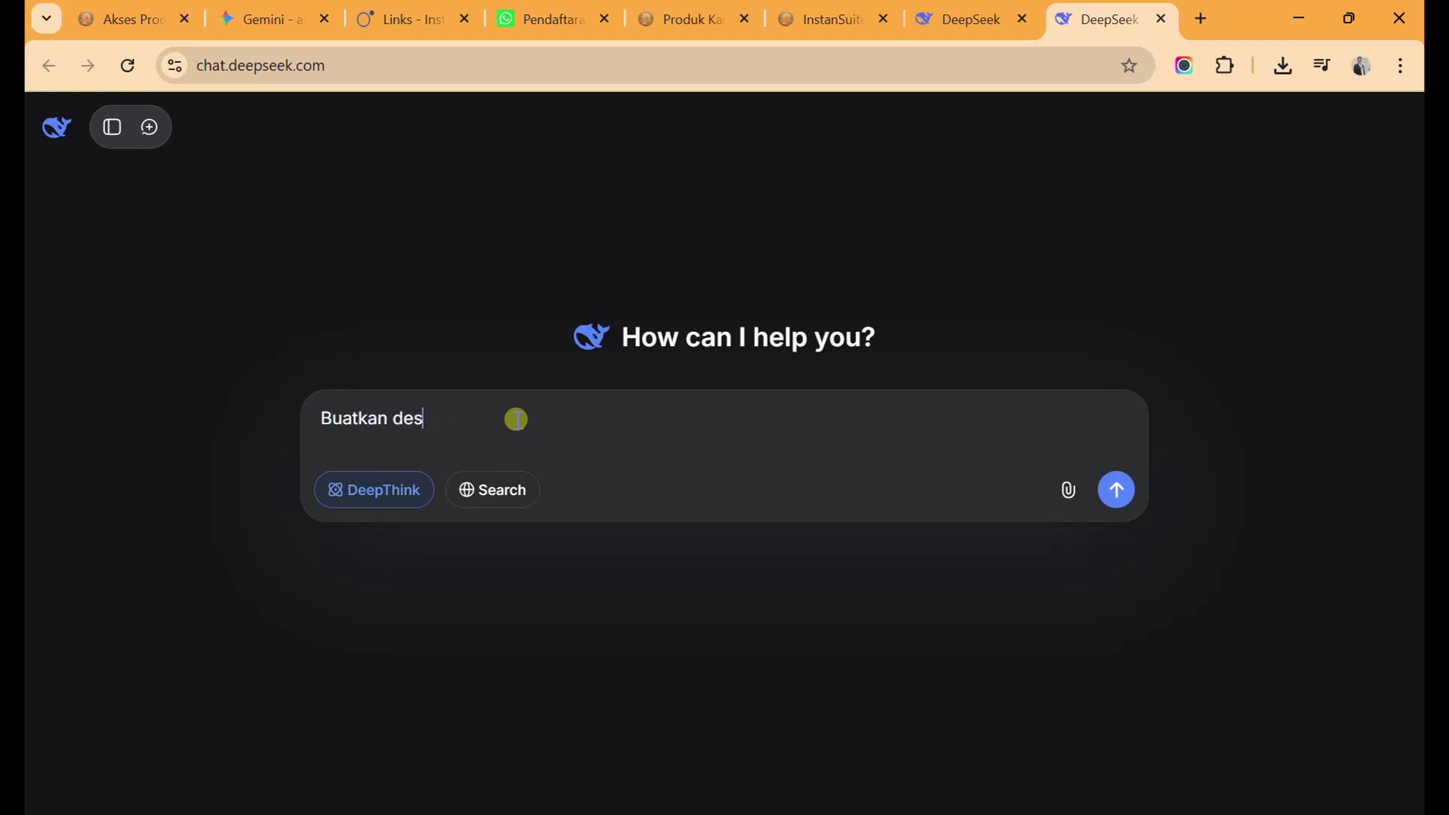
text(ign salespage HTML)
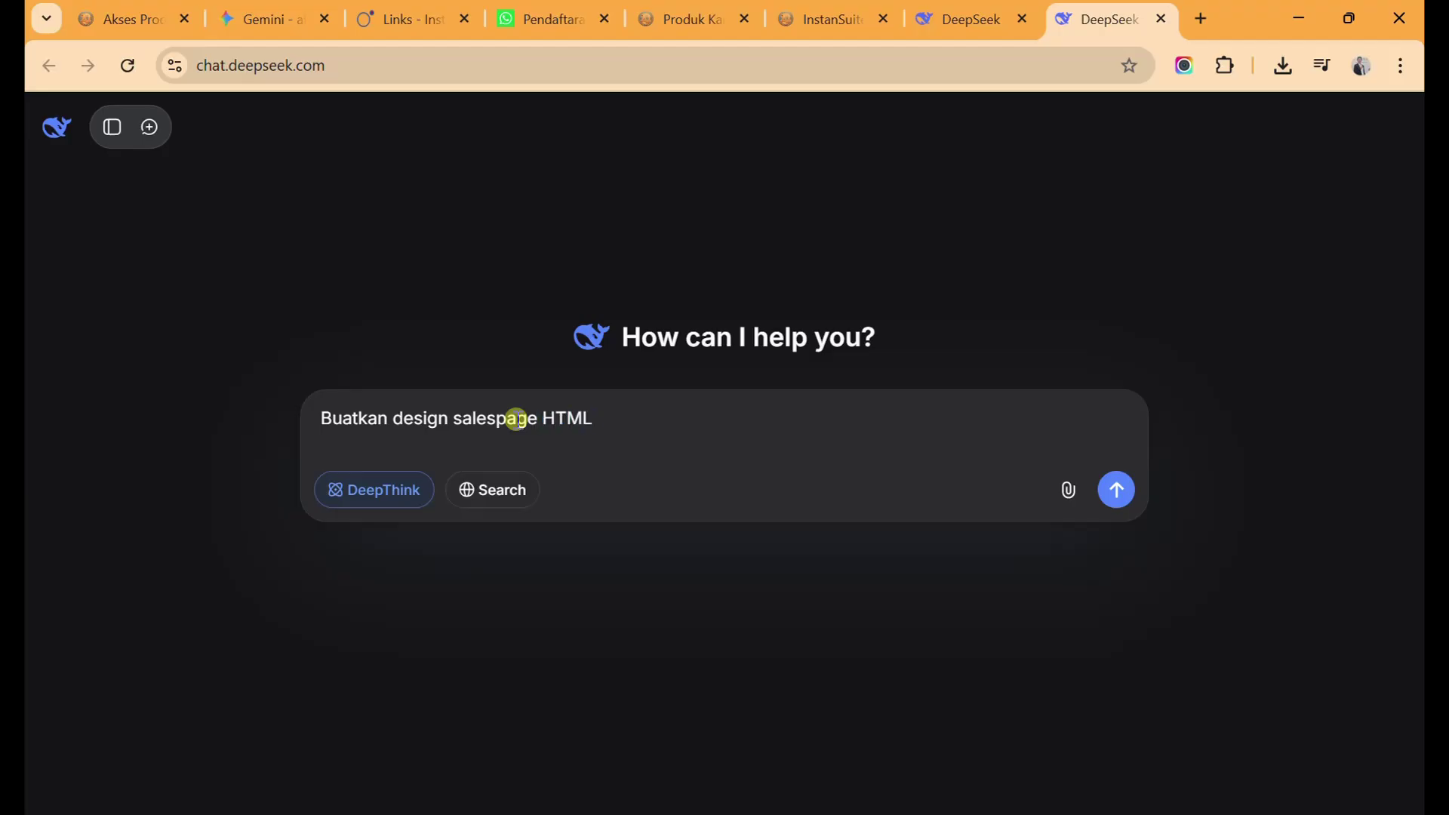
text(dengan gaya modern, minimalis, bersih, feminim)
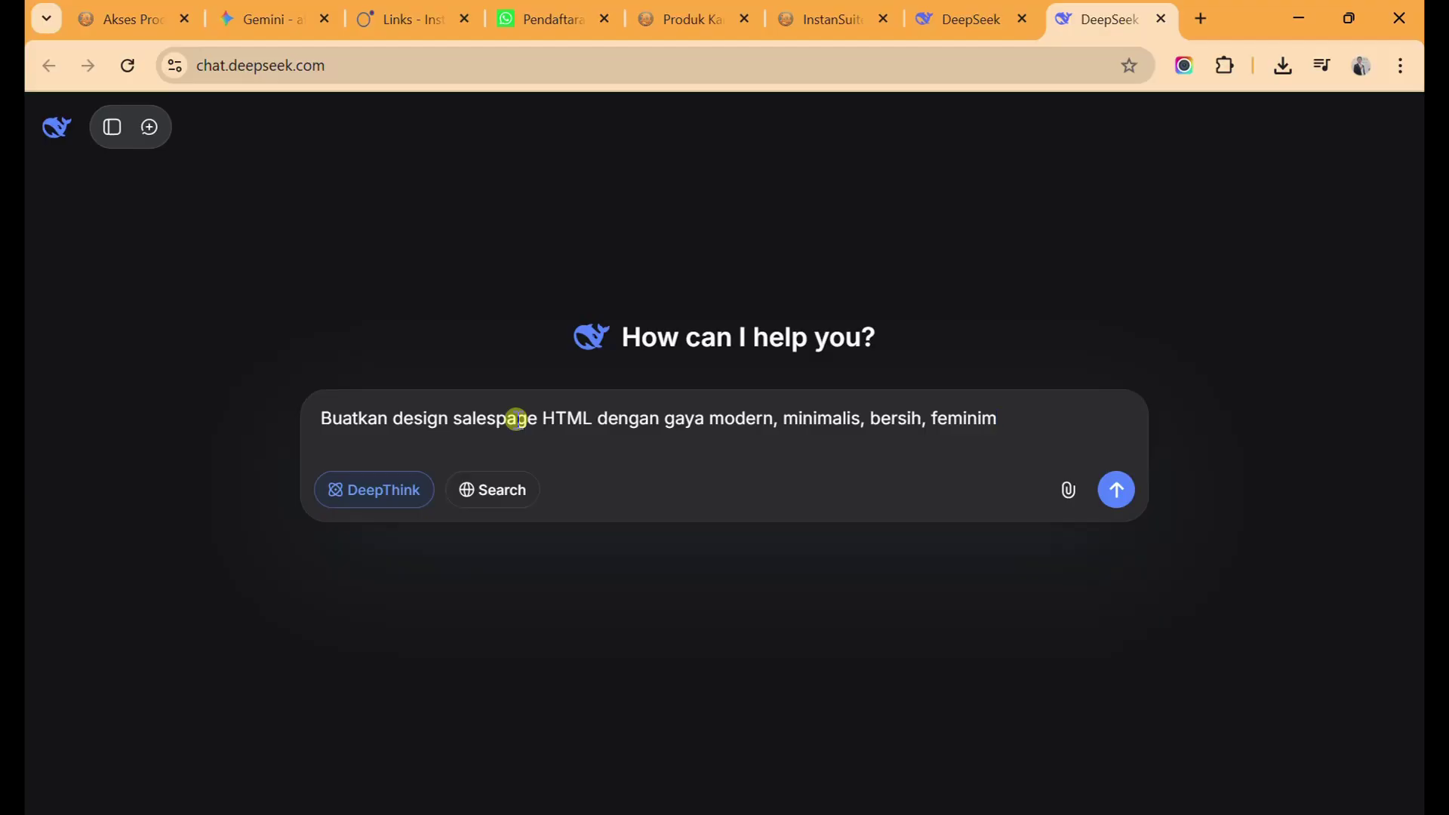
text(enggunakan )
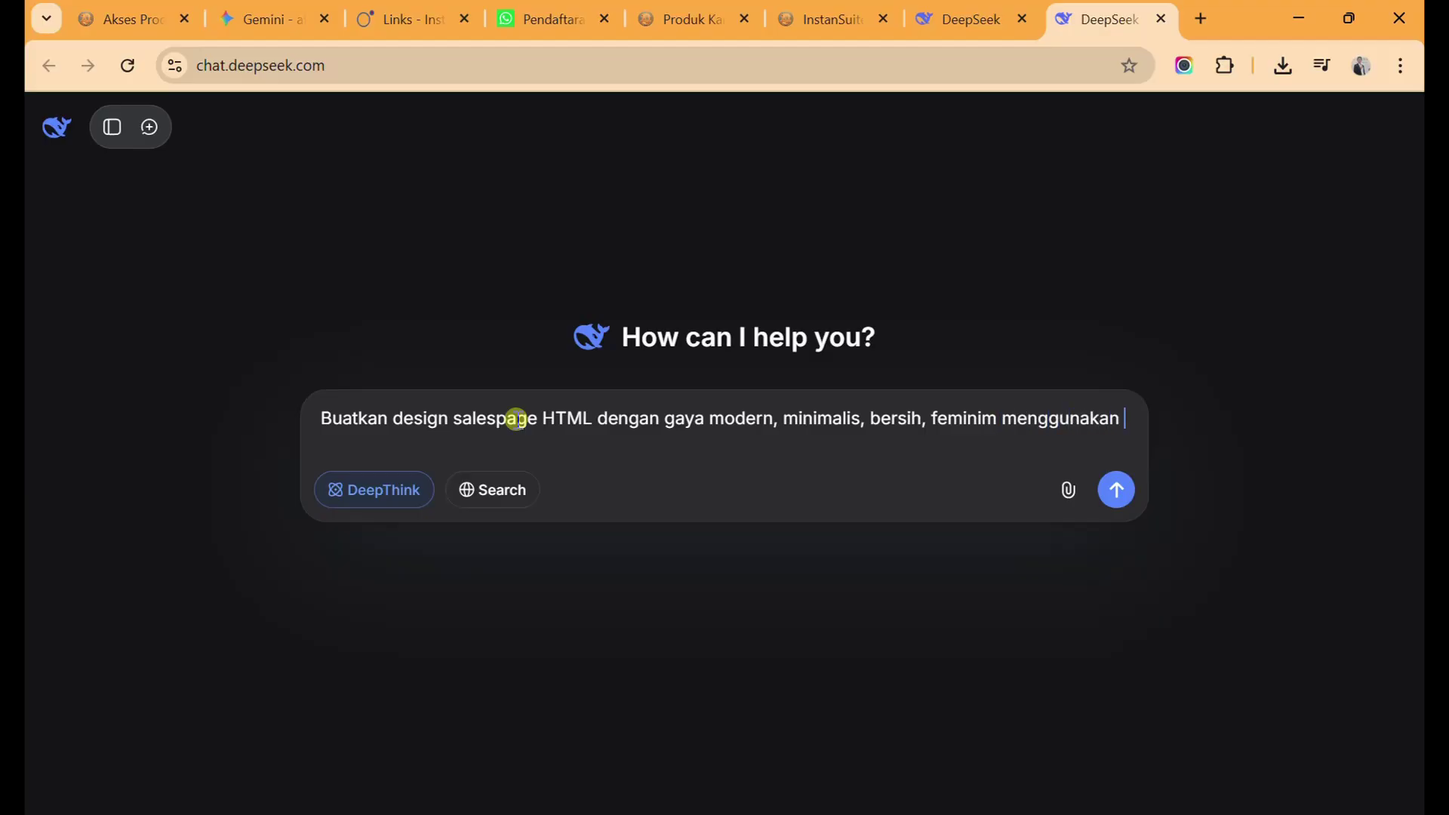
text(copywriting)
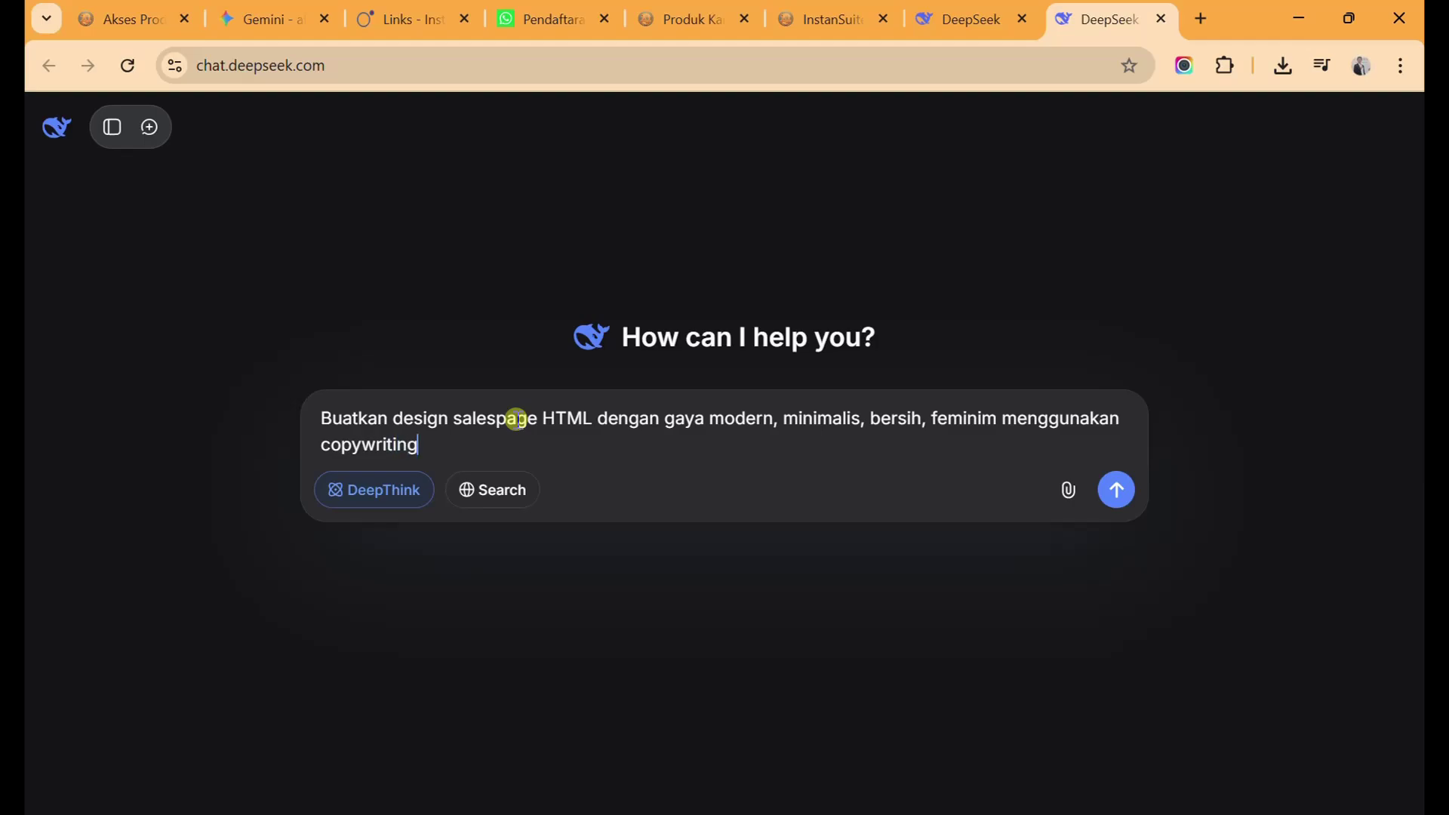
text( di bawah ini. CTA ara)
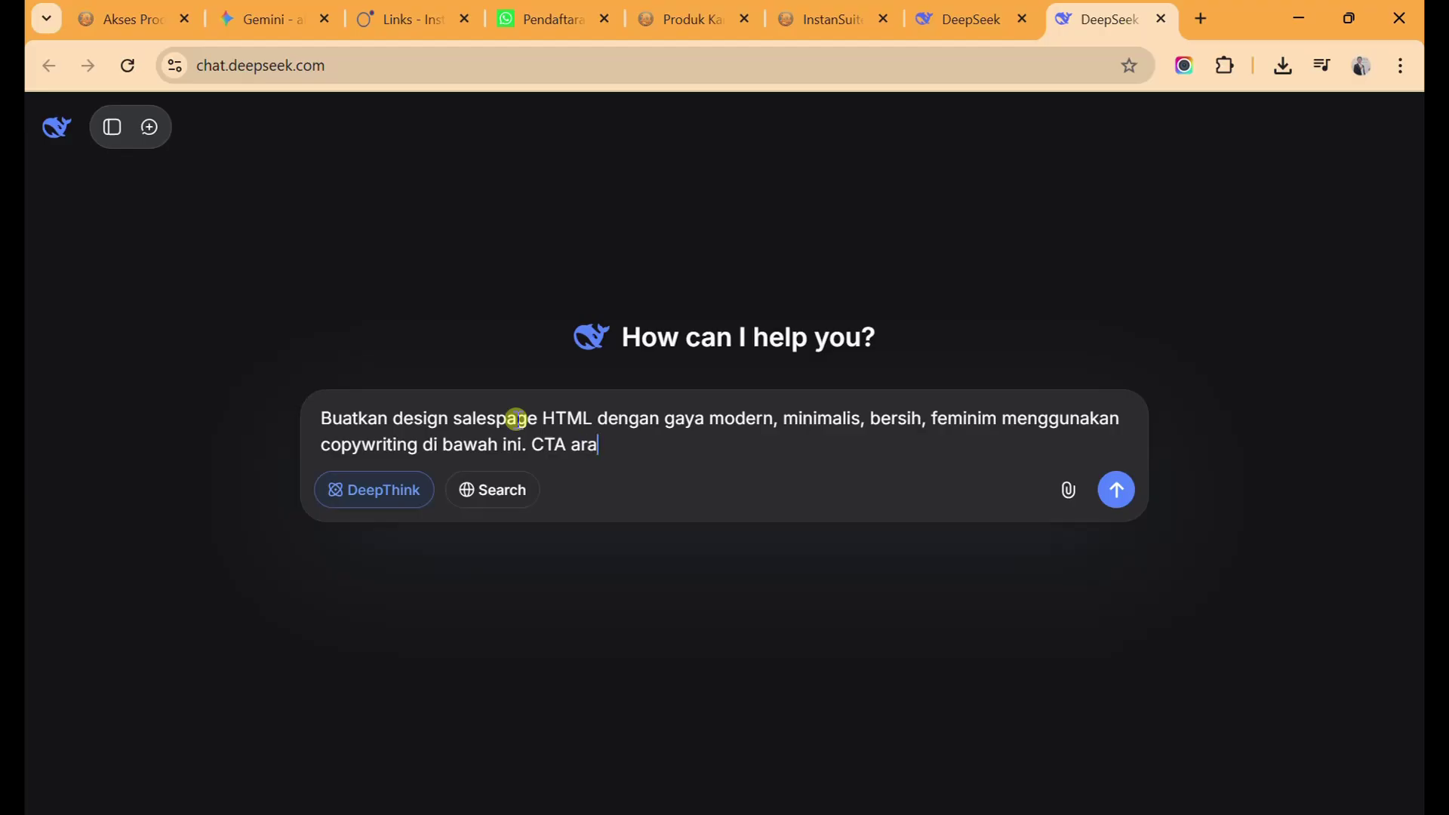
text(da)
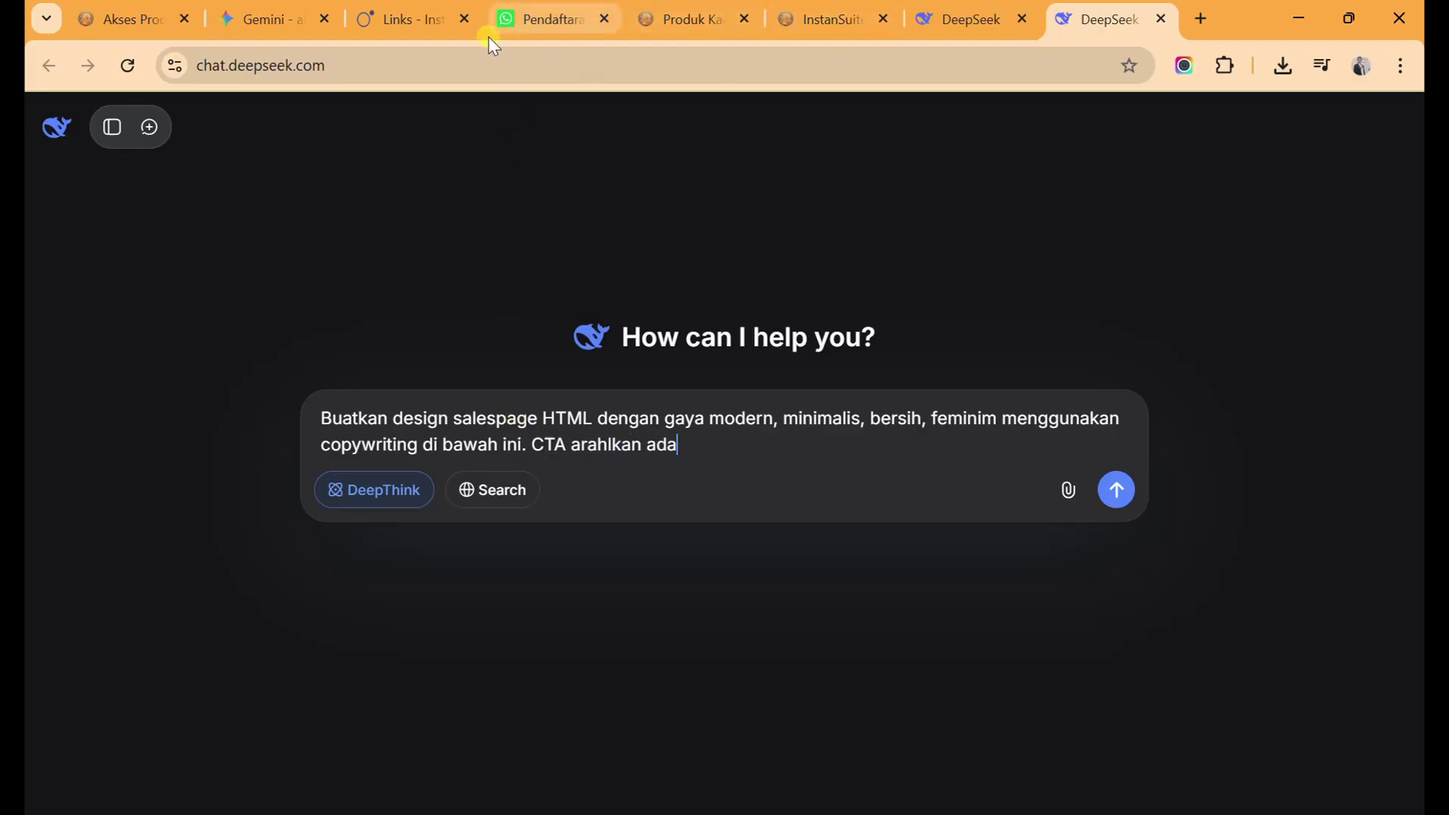
click(507, 23)
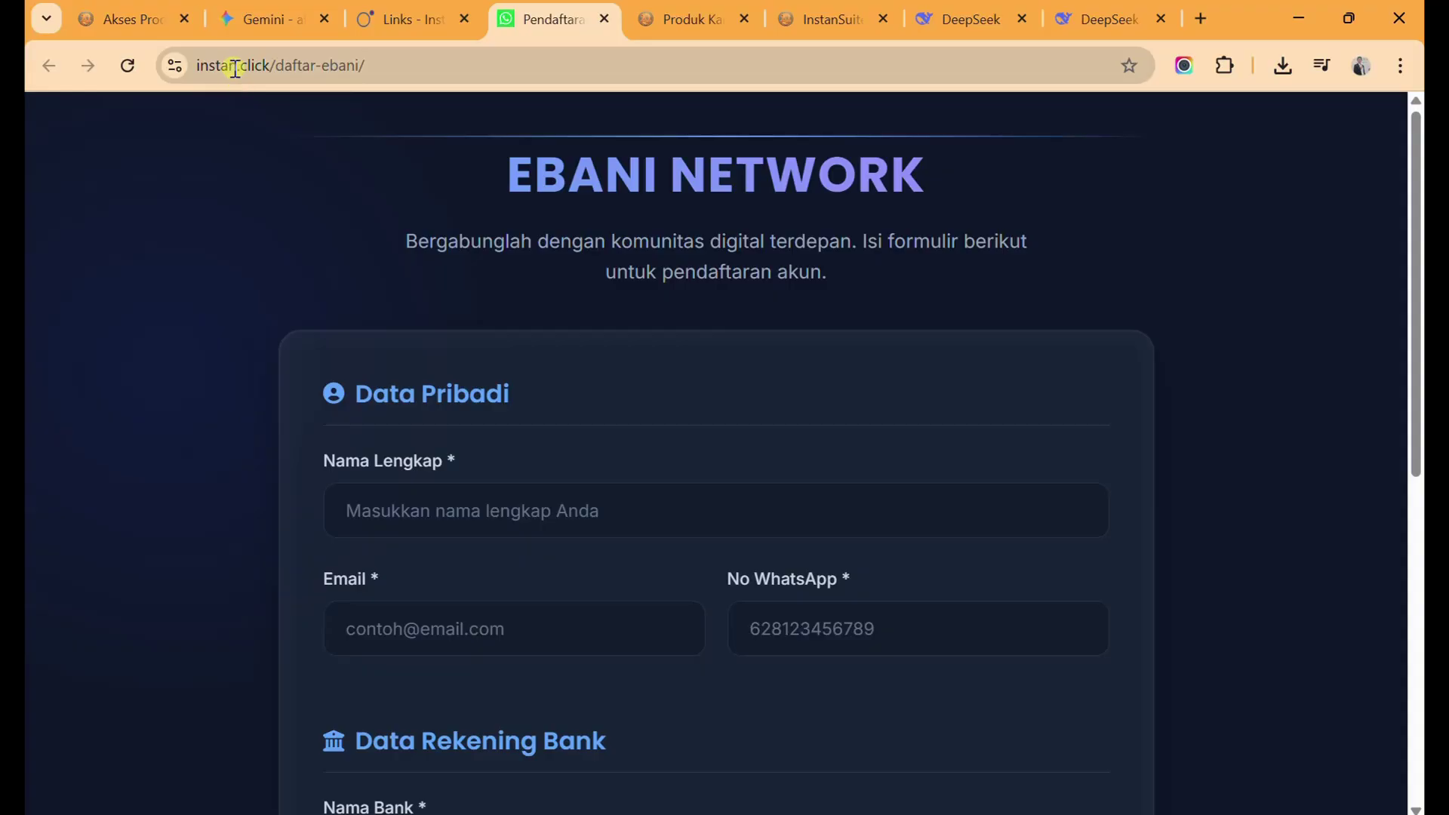
click(1090, 13)
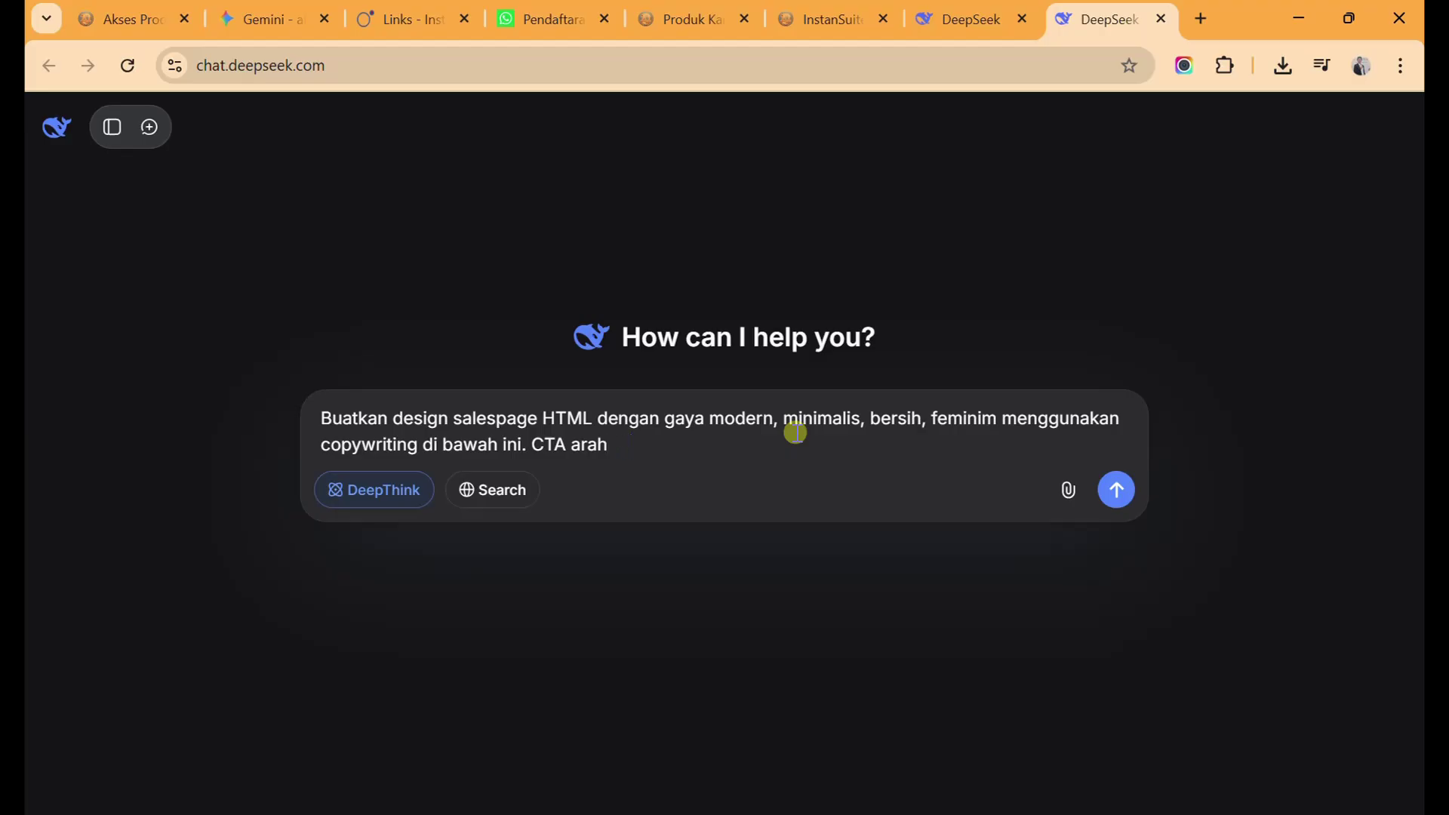
text(pada link https)
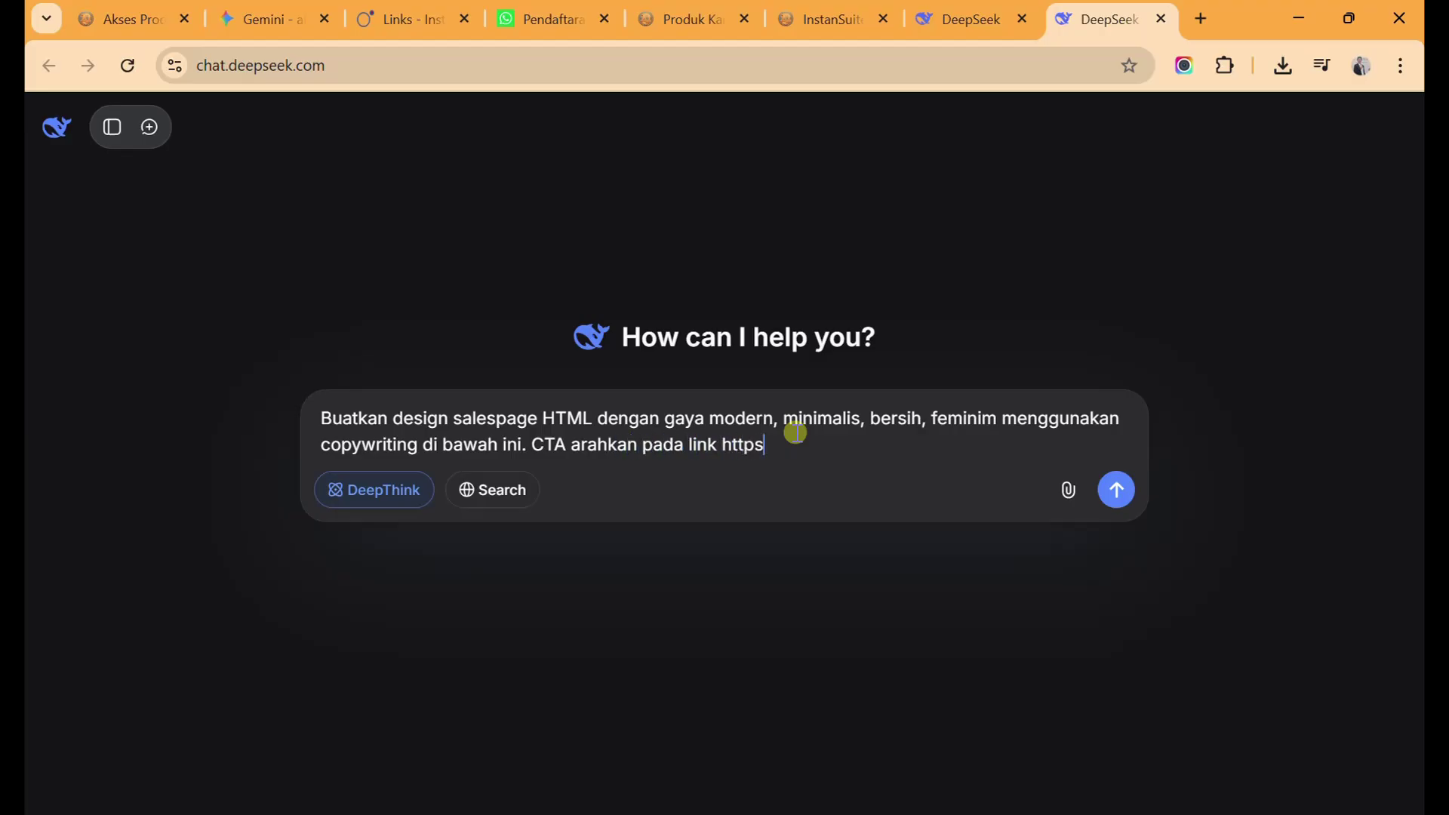
text(://instan.click/daftar)
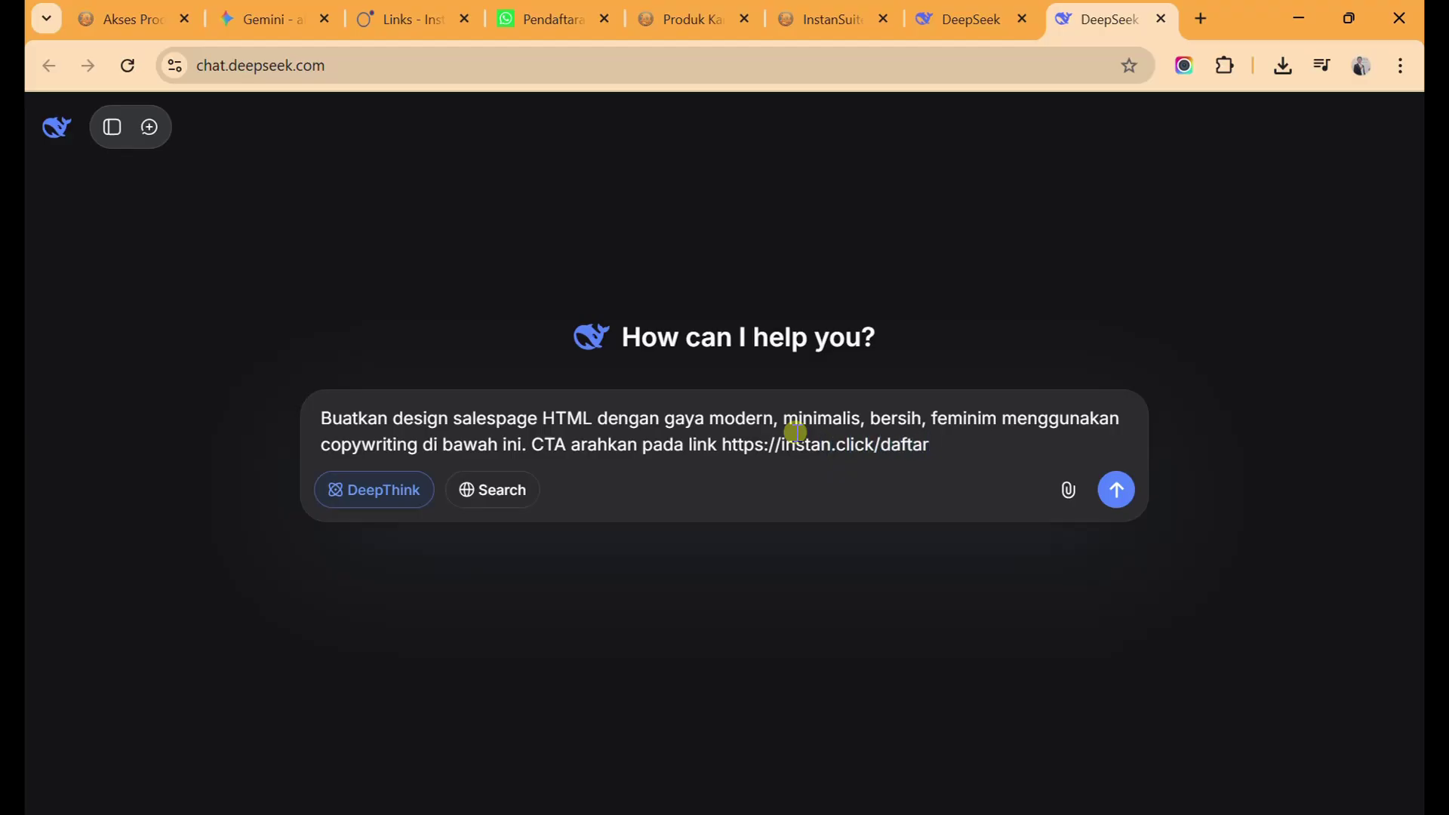
text(-ebani)
Add a separate "Copywriting :" heading to the prompt, paste the copied sales page text below it and send the prompt.
key(shift+Return)
key(shift+Return)
text(Copywriting)
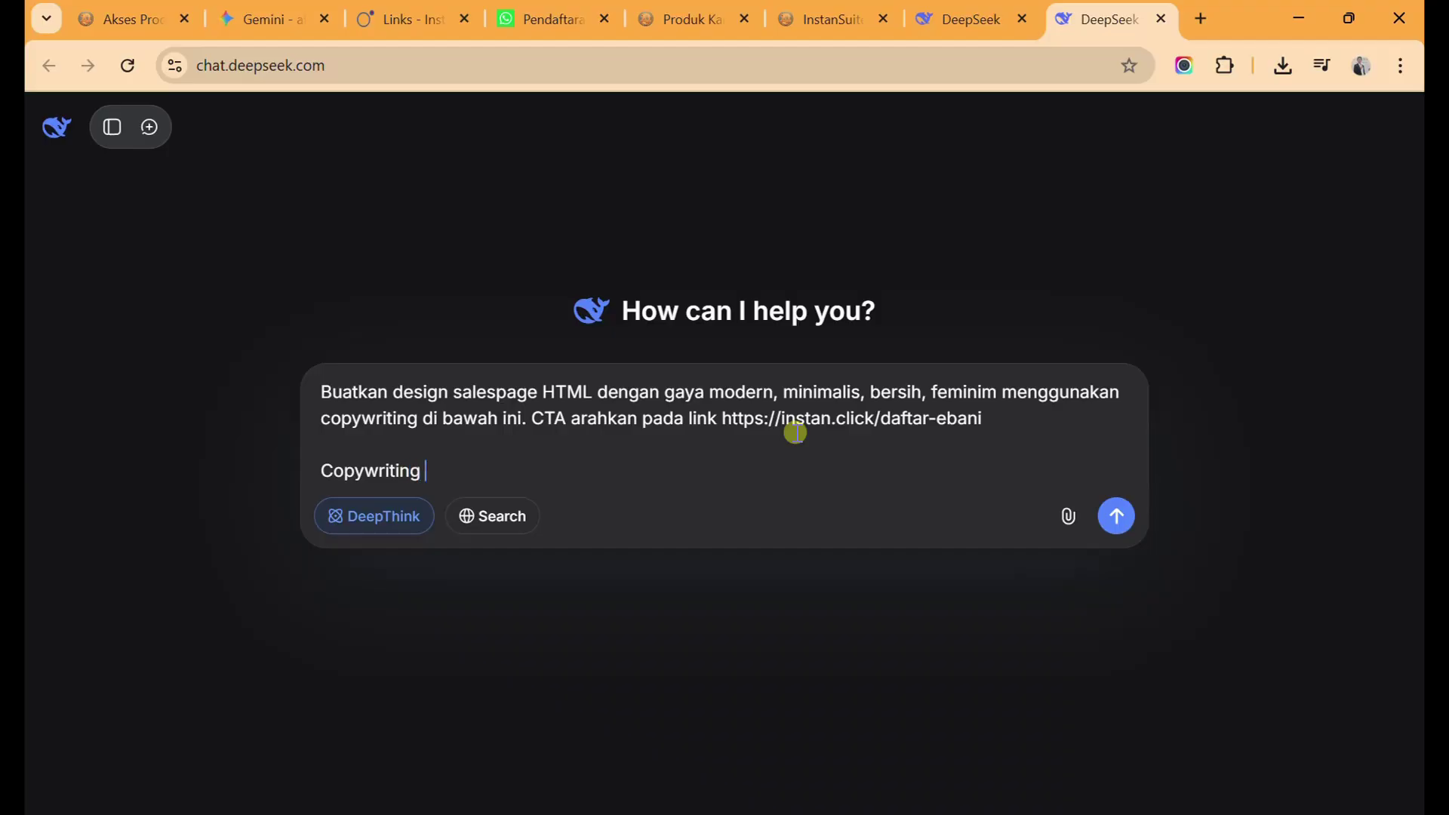
text( :)
key(shift+Return)
key(shift+Return)
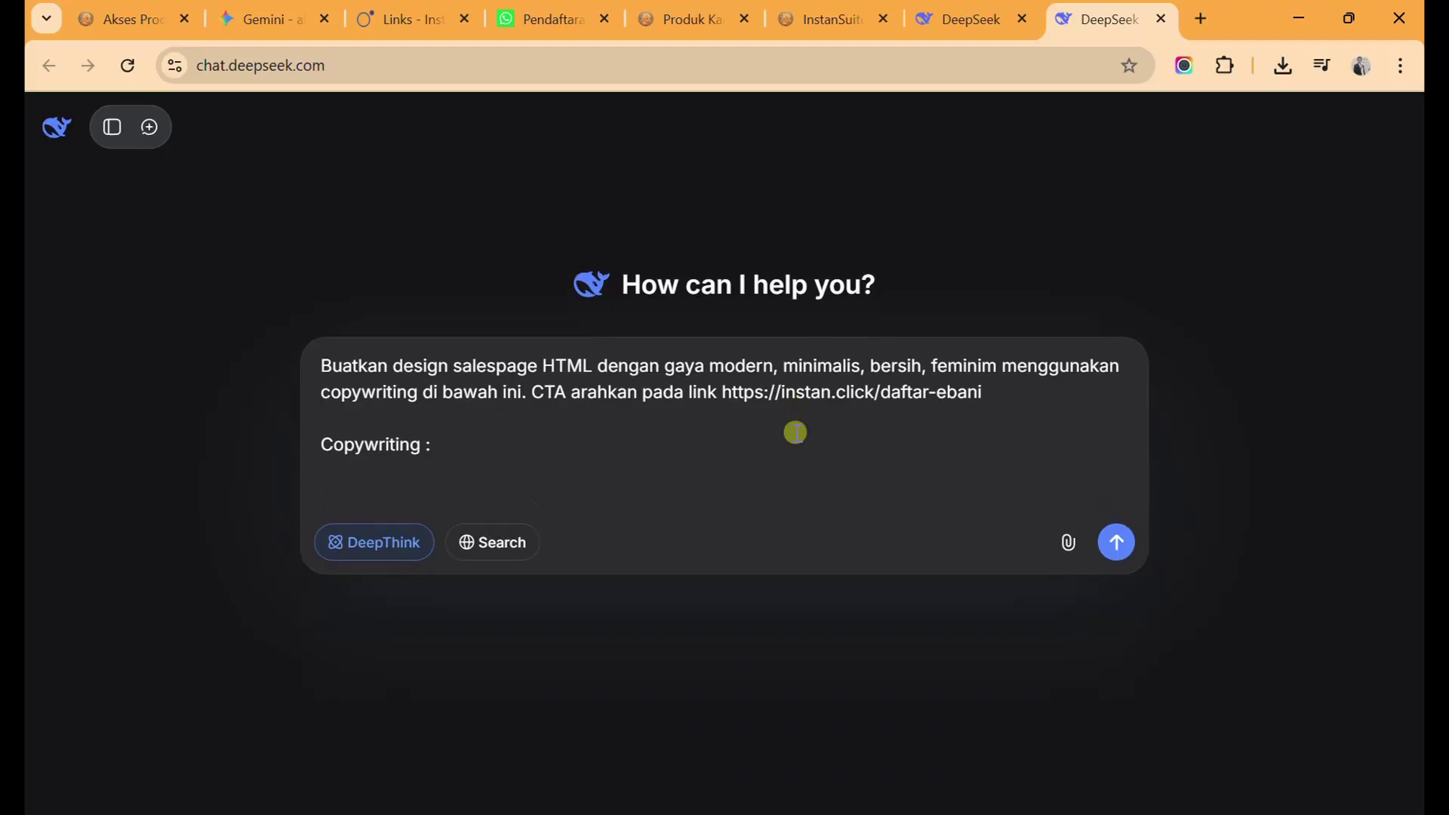
key(ctrl+v)
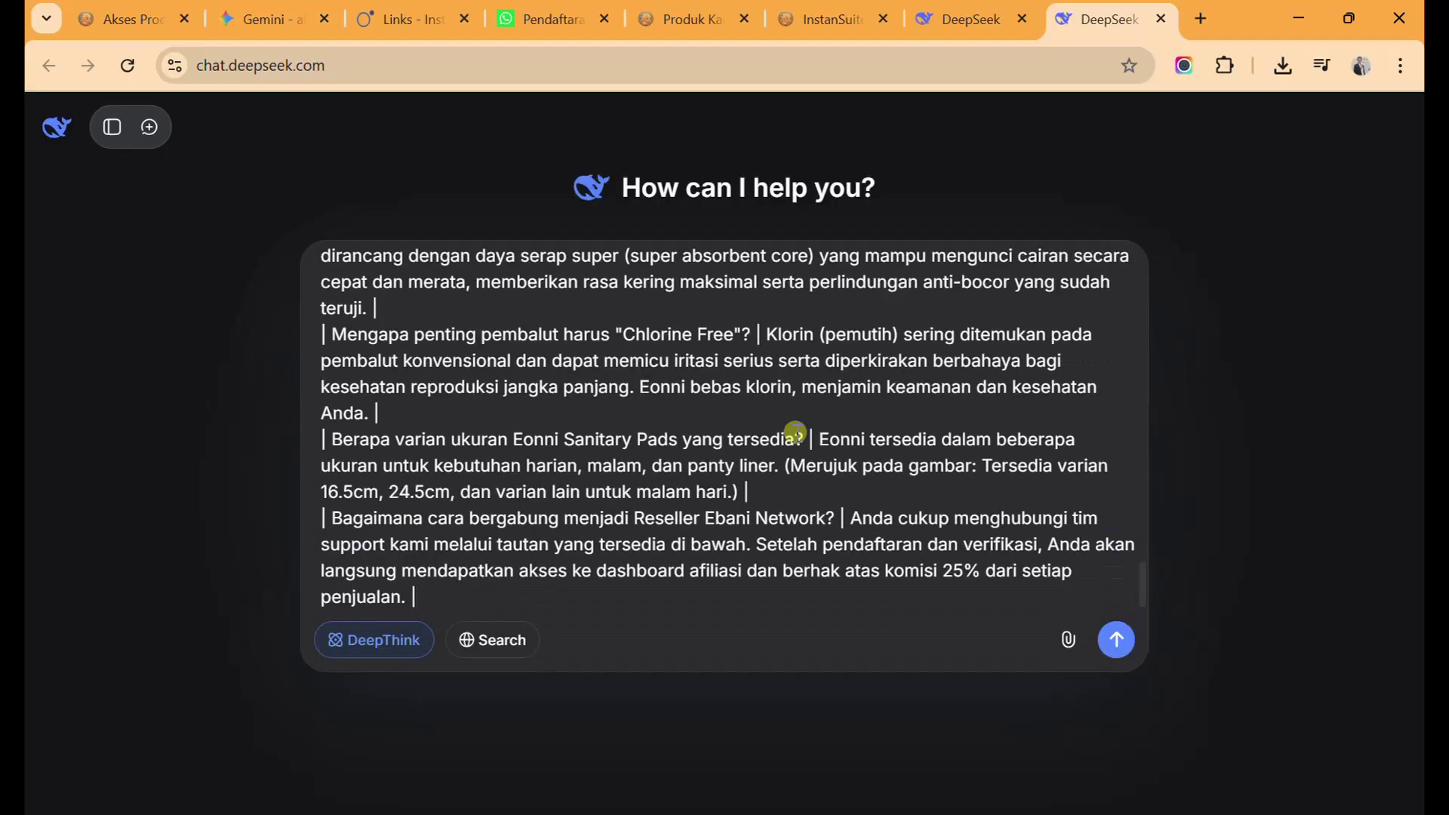
click(1117, 642)
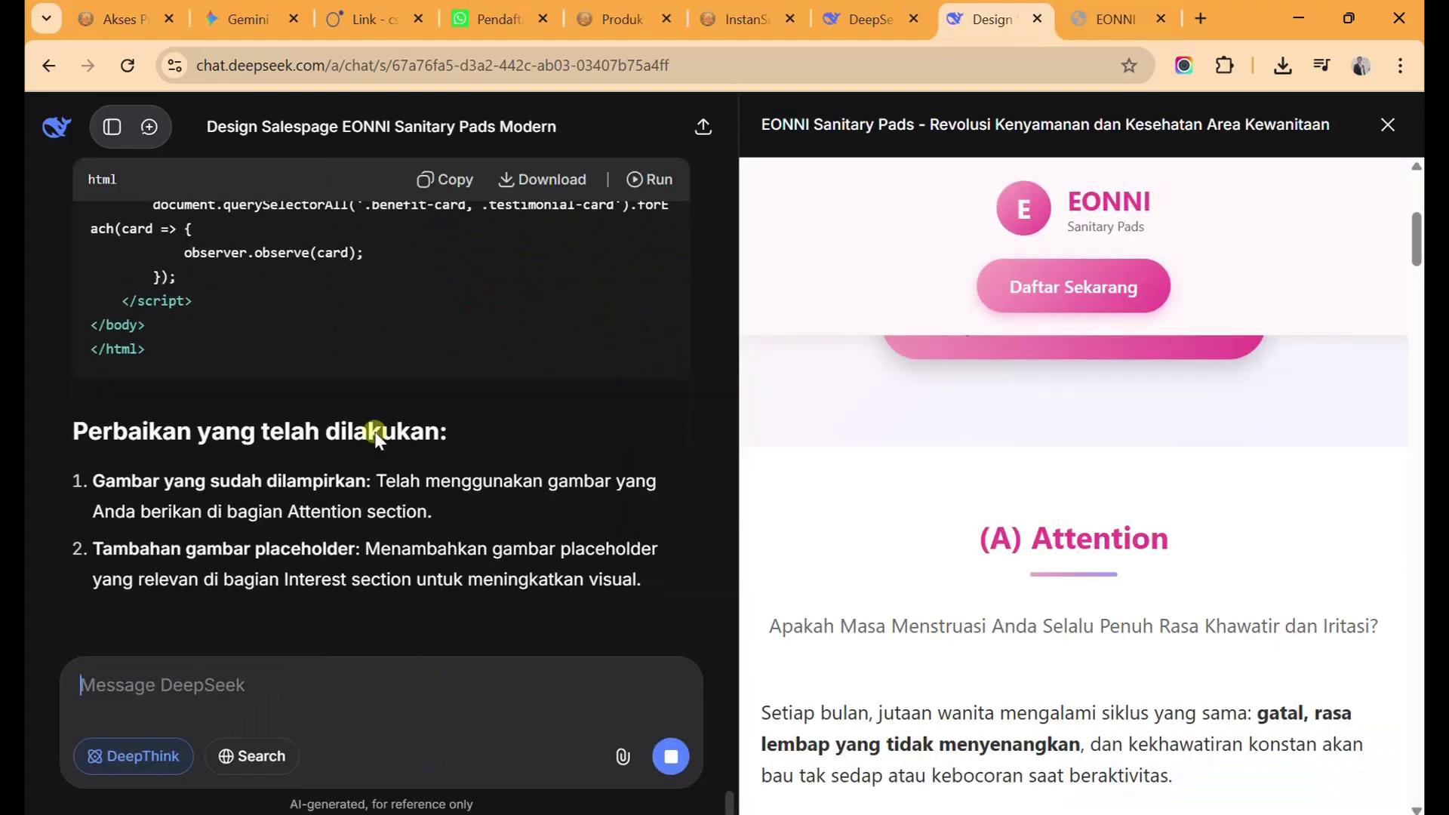
Run the revised HTML sales page and examine its preview from the call to action through the Attention and Interest sections.
click(657, 179)
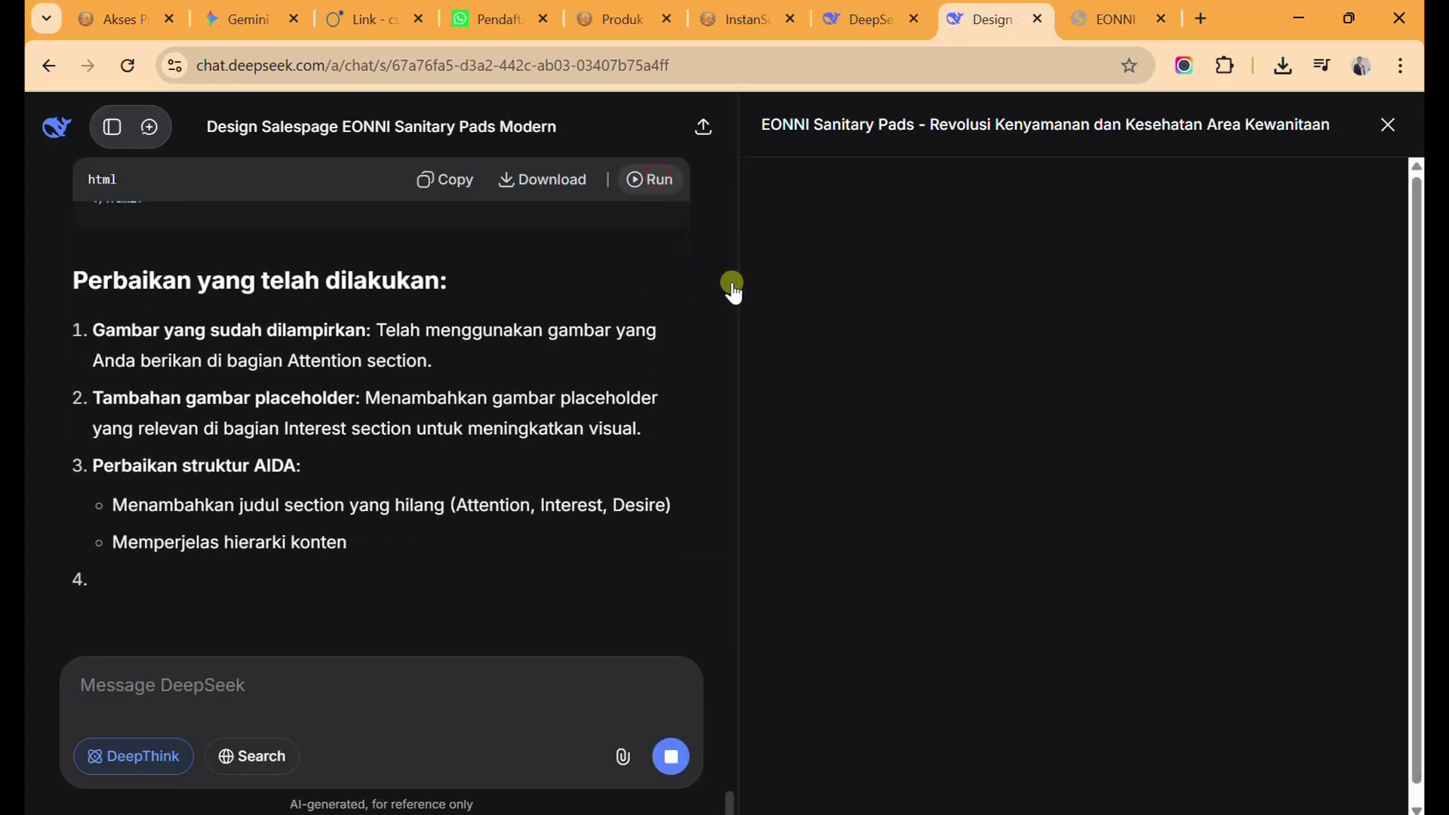
scroll(913, 477, down, 1)
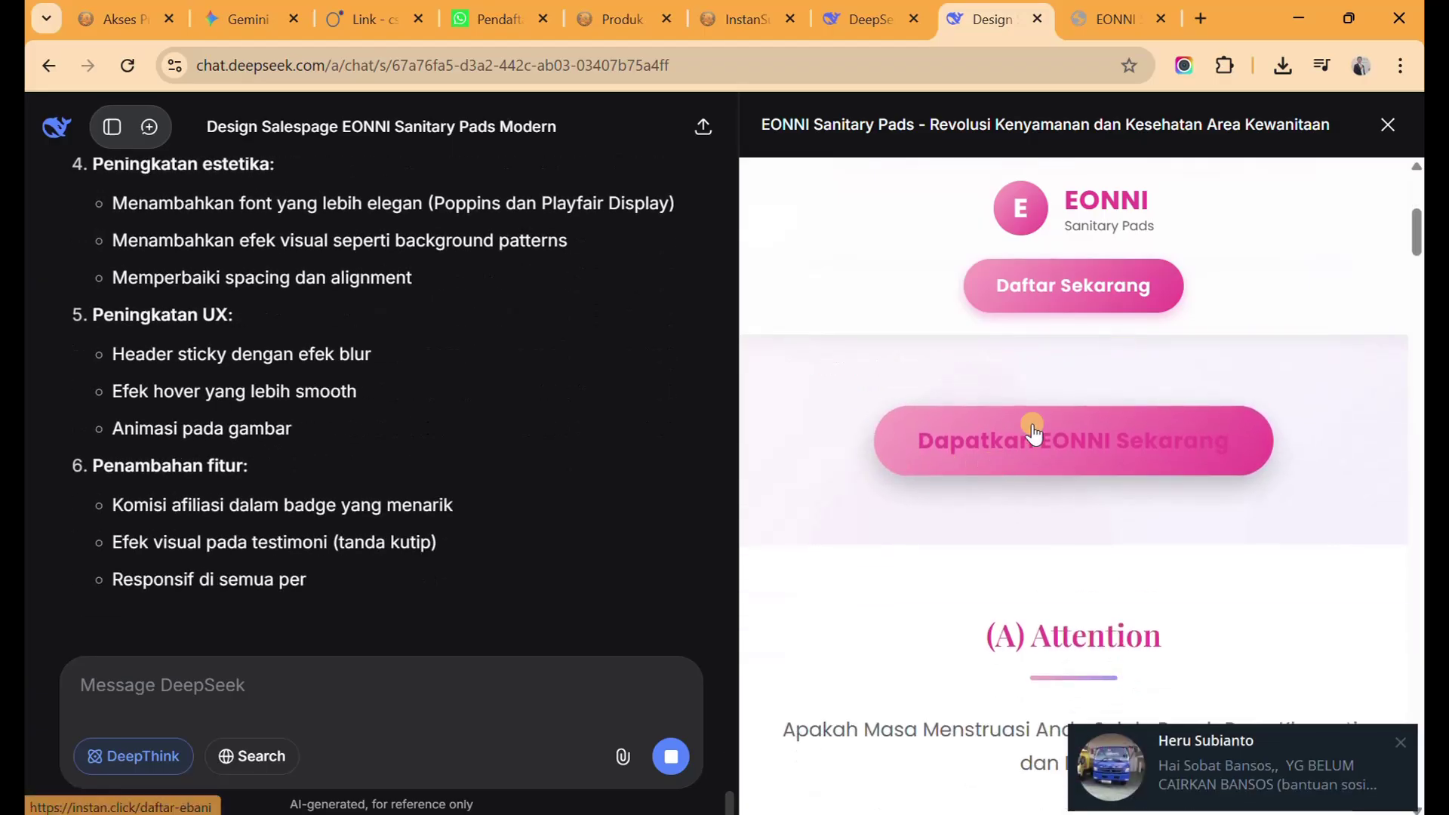
scroll(1051, 455, down, 3)
scroll(1016, 475, down, 7)
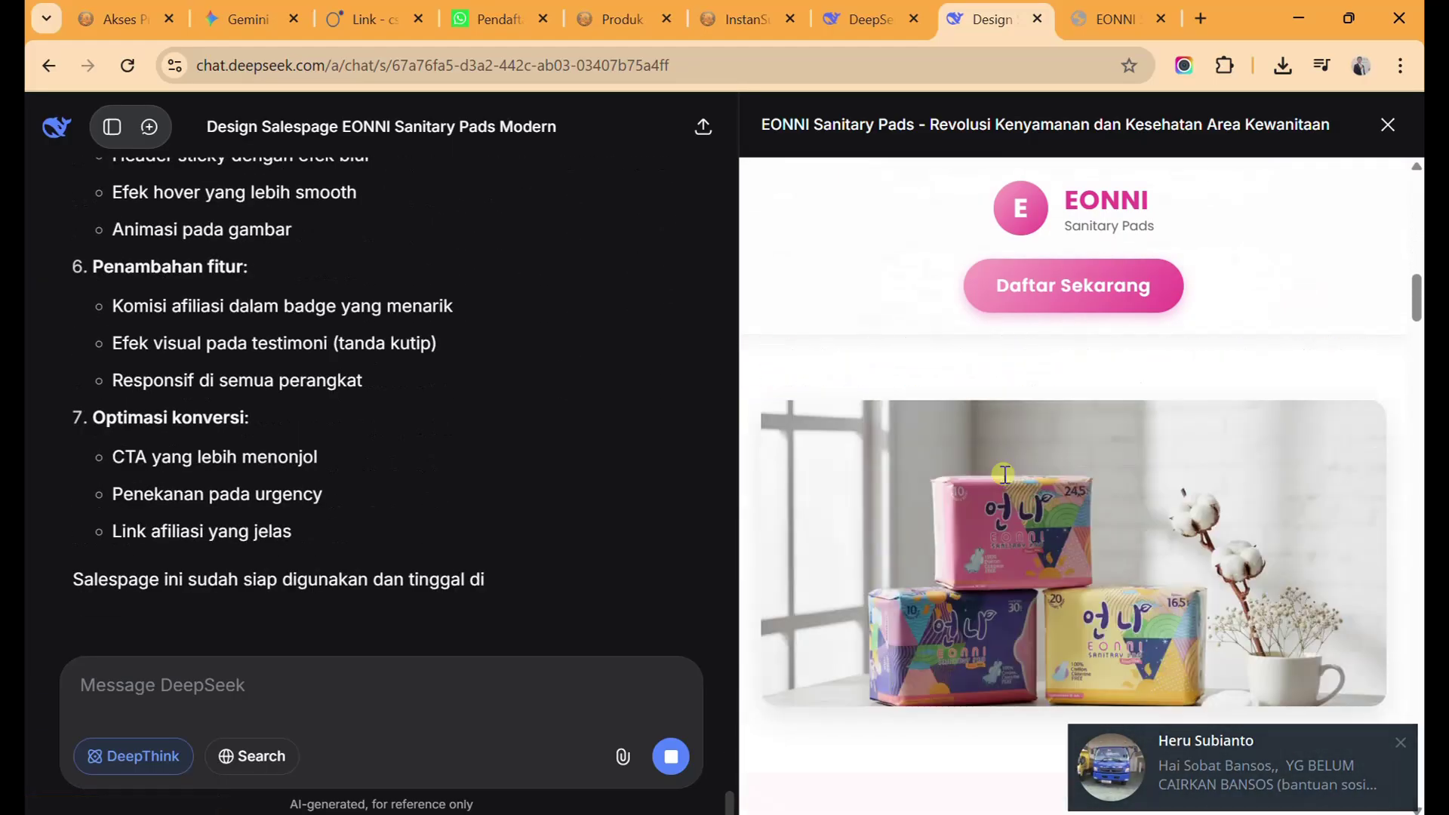
scroll(991, 484, up, 3)
scroll(1026, 474, down, 5)
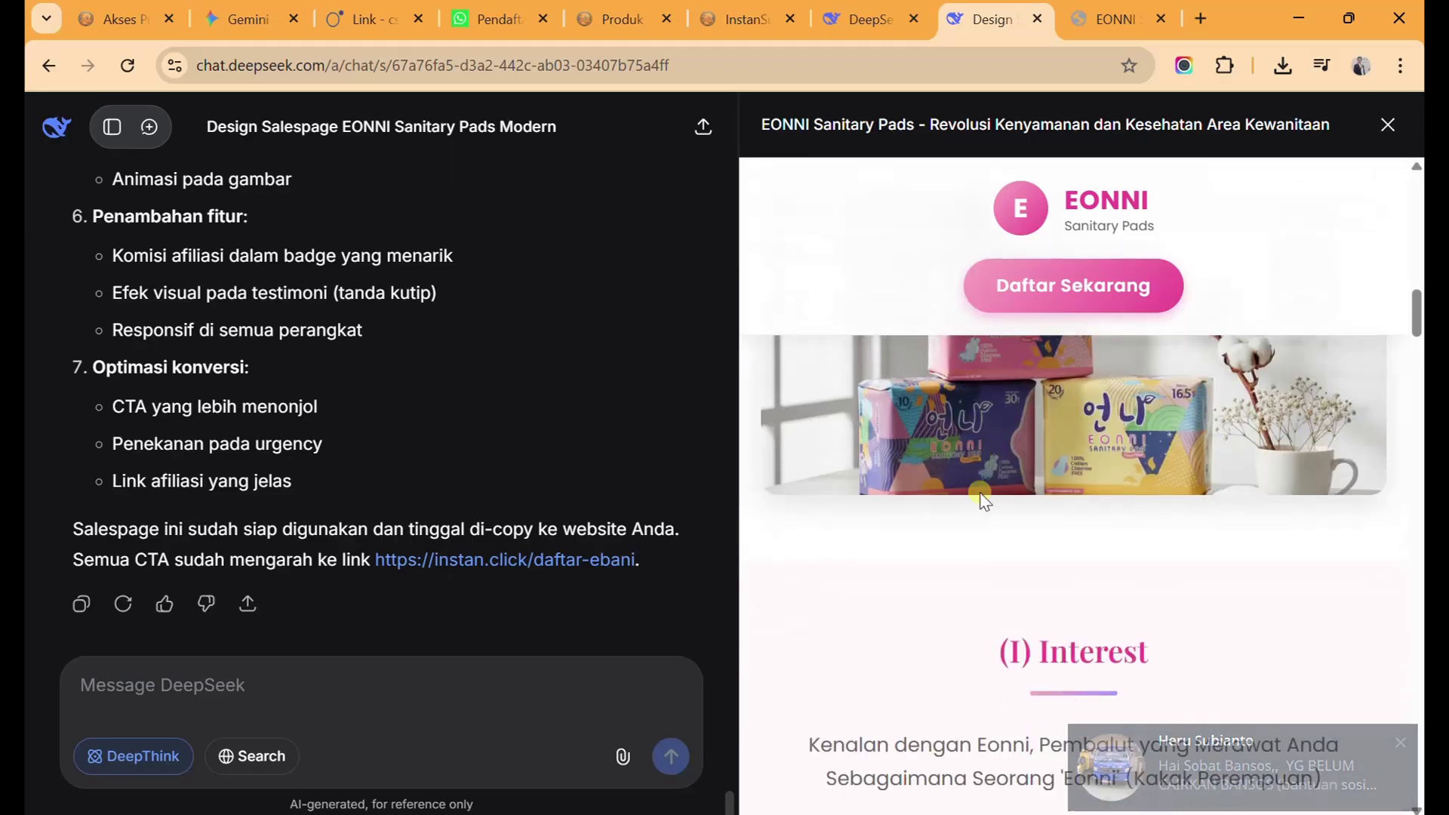
Examine the images and text in the Attention and Interest sections of the sales page preview.
scroll(1046, 525, up, 2)
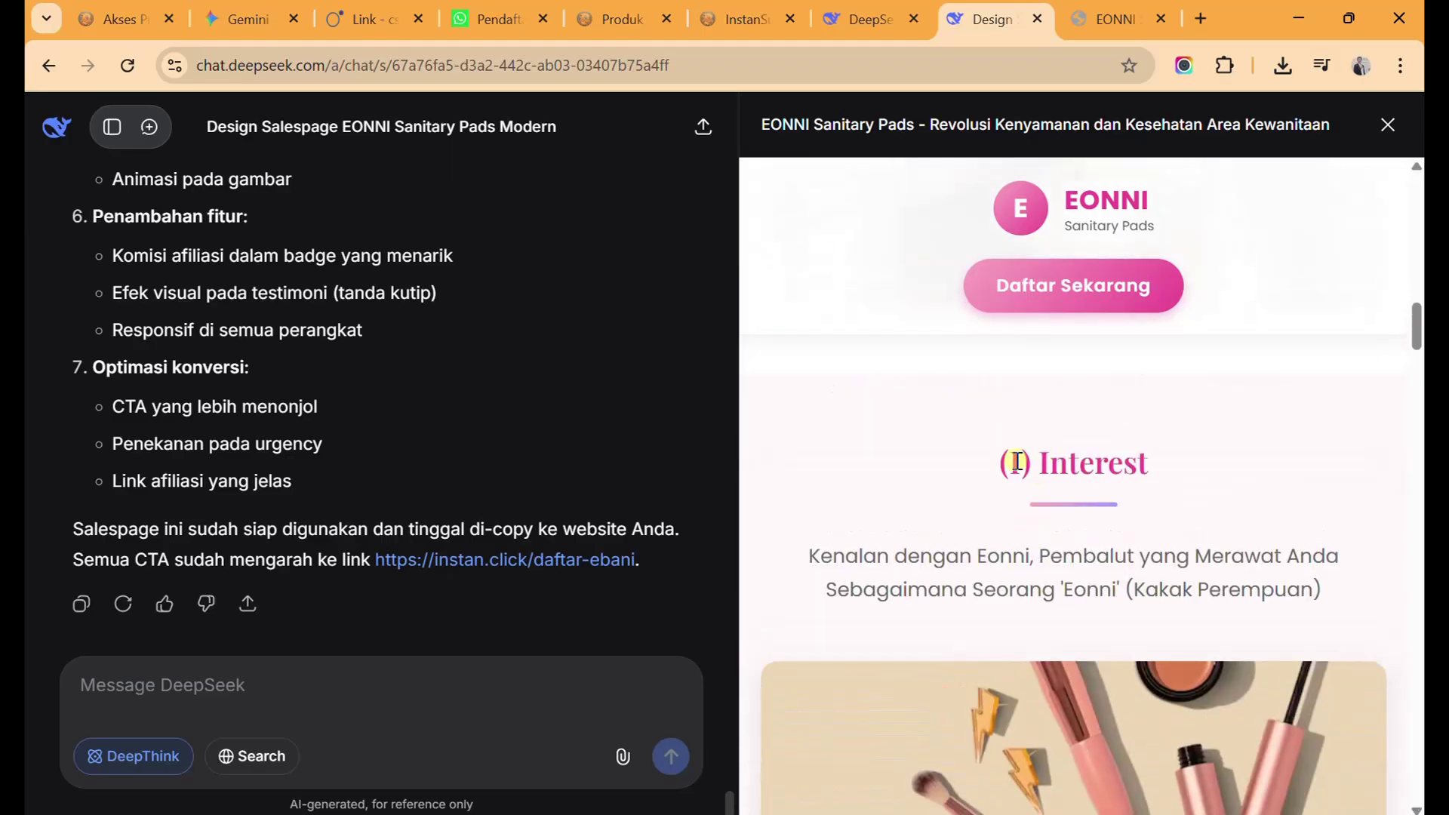
scroll(1007, 513, down, 12)
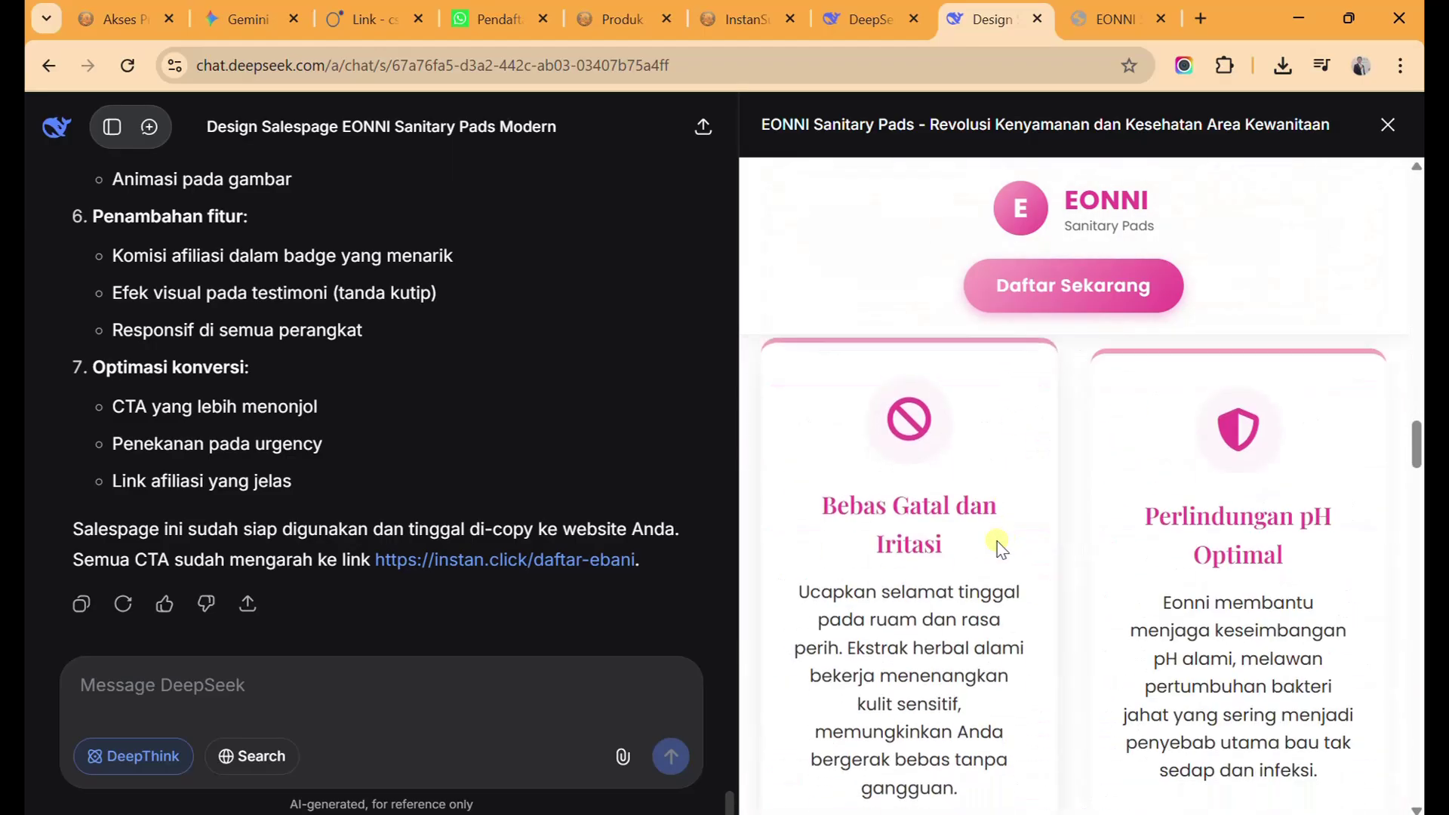
scroll(997, 545, up, 8)
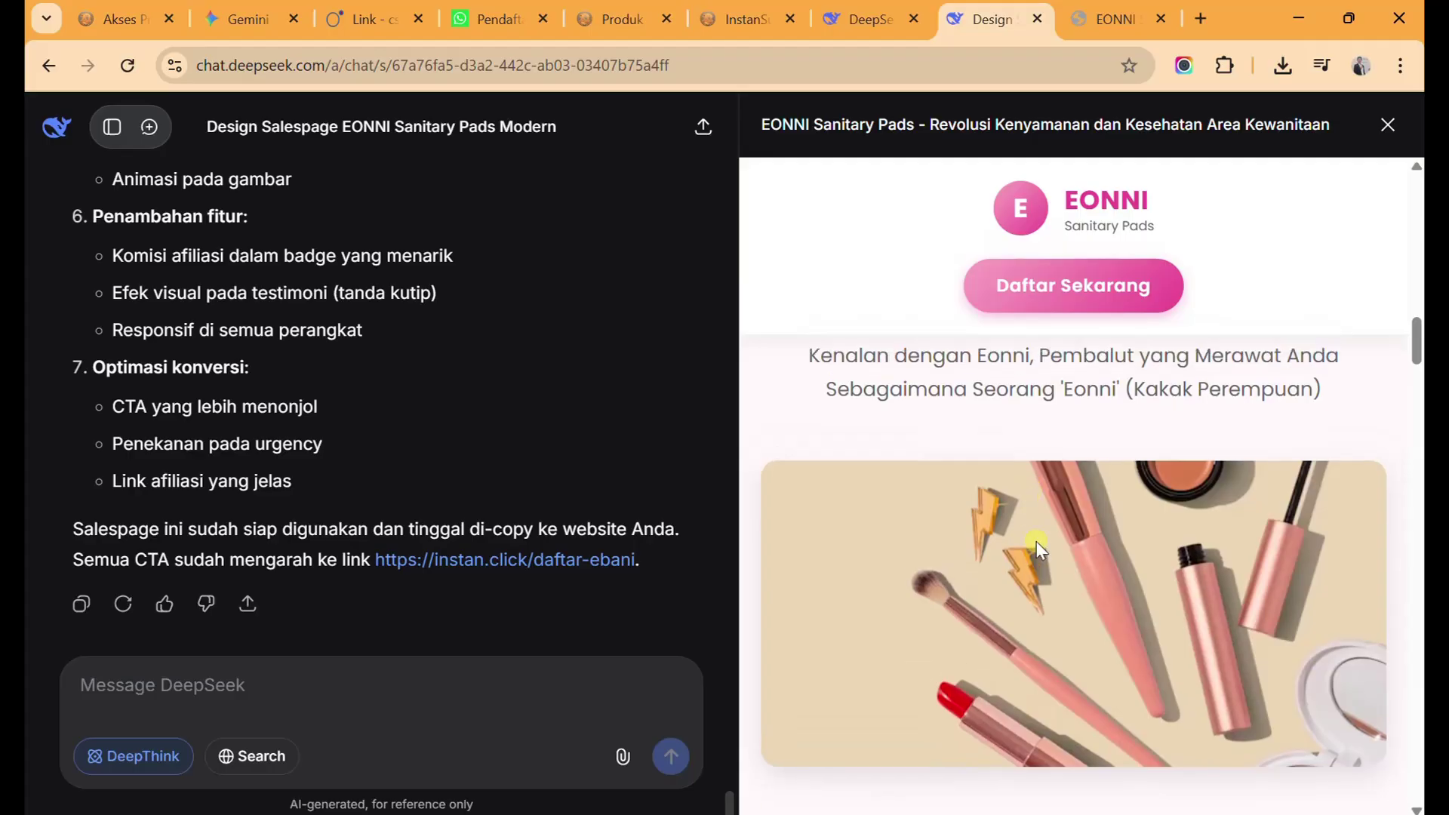
scroll(1035, 541, up, 5)
scroll(1037, 464, down, 10)
scroll(1018, 485, up, 9)
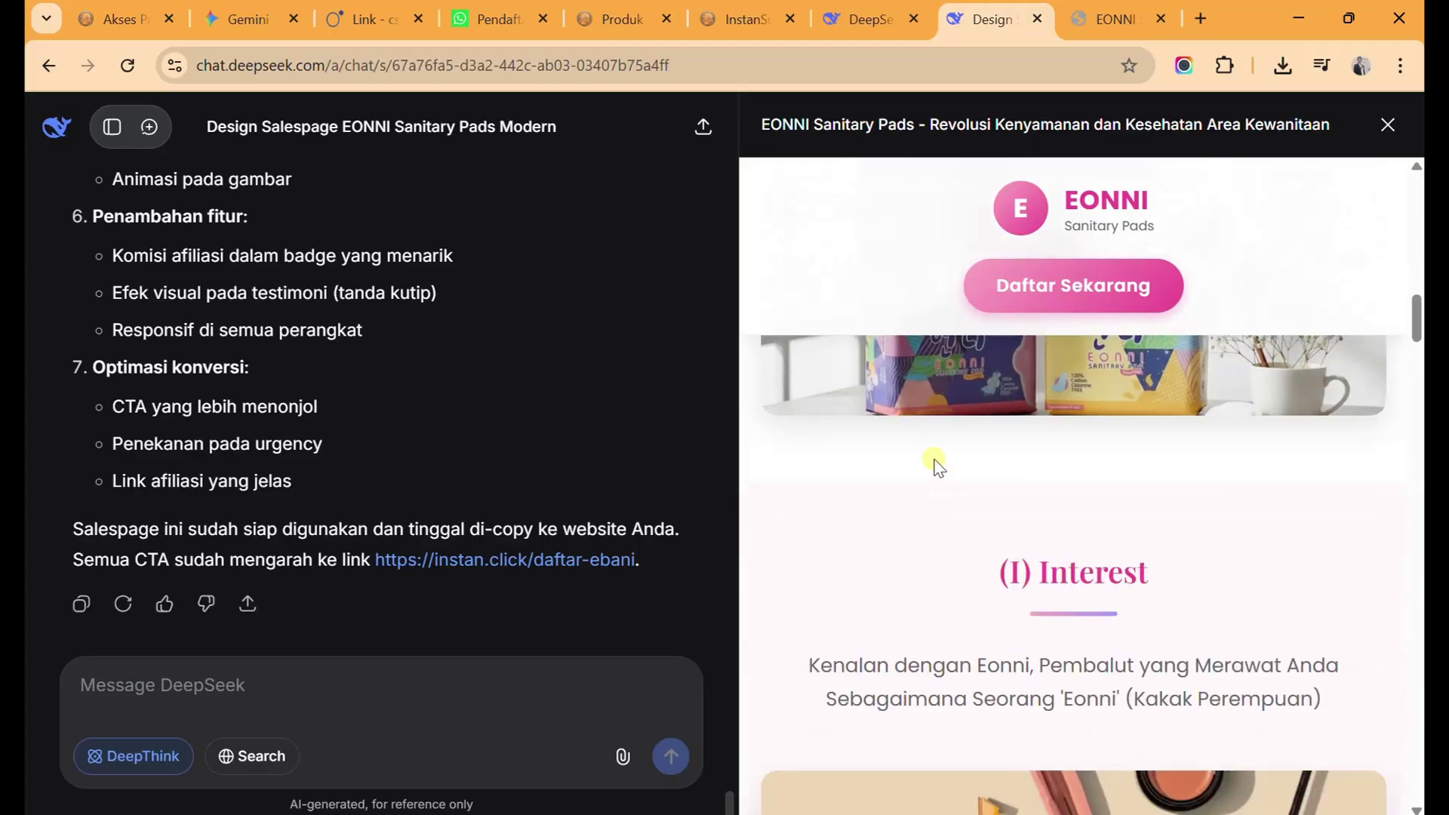
scroll(1084, 544, up, 4)
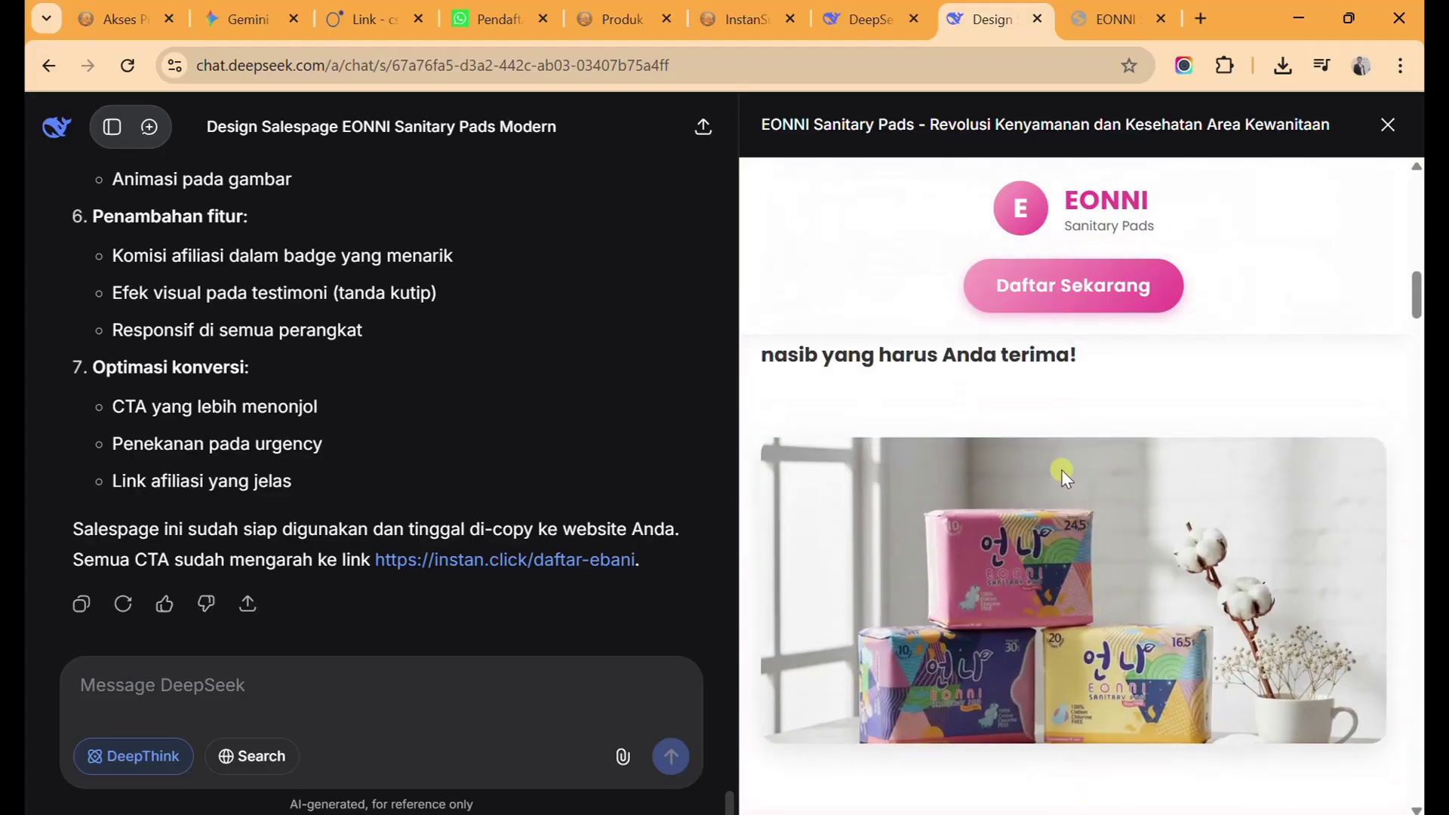
scroll(1061, 469, down, 4)
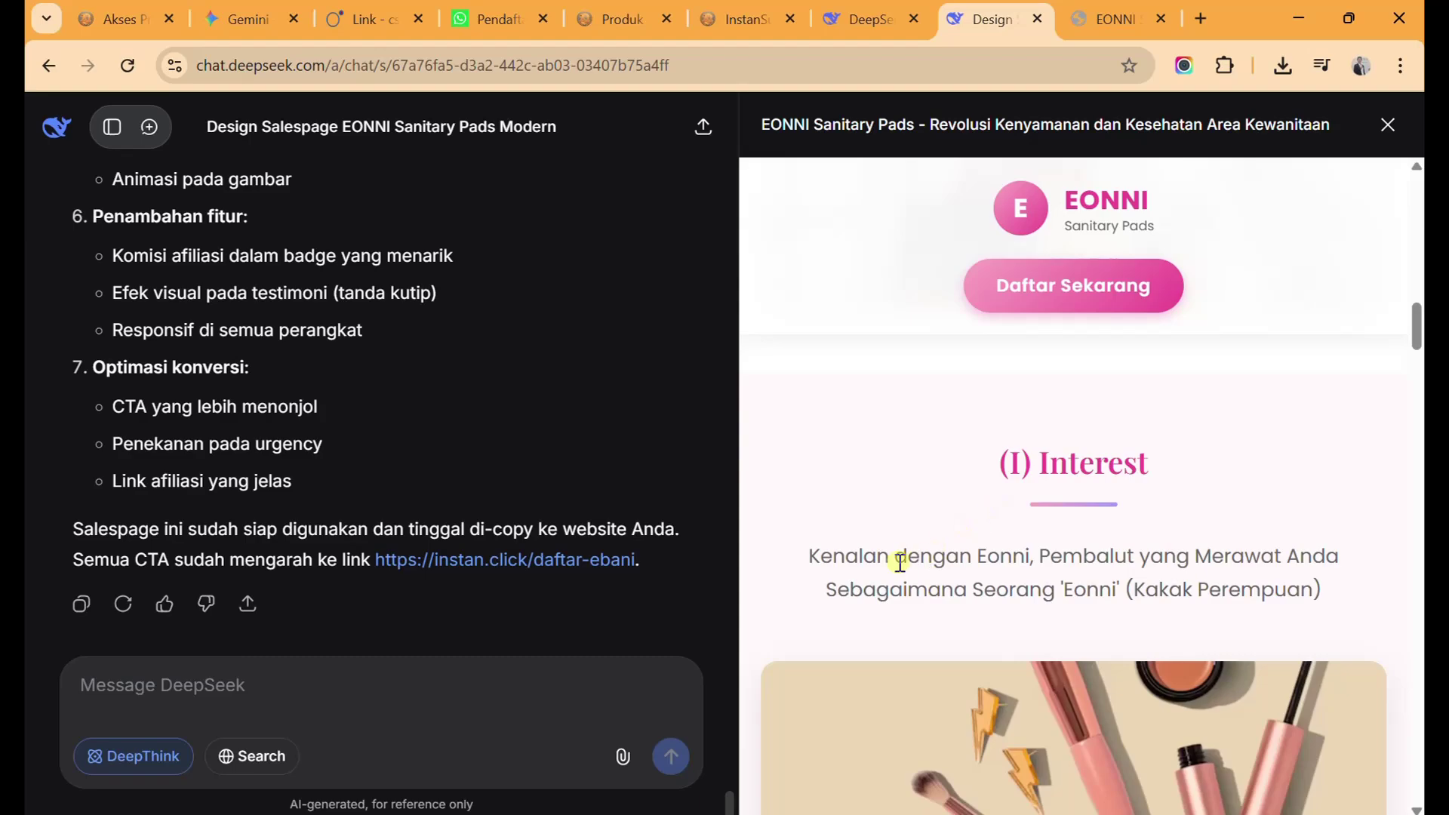
scroll(1103, 542, down, 4)
scroll(1089, 528, up, 6)
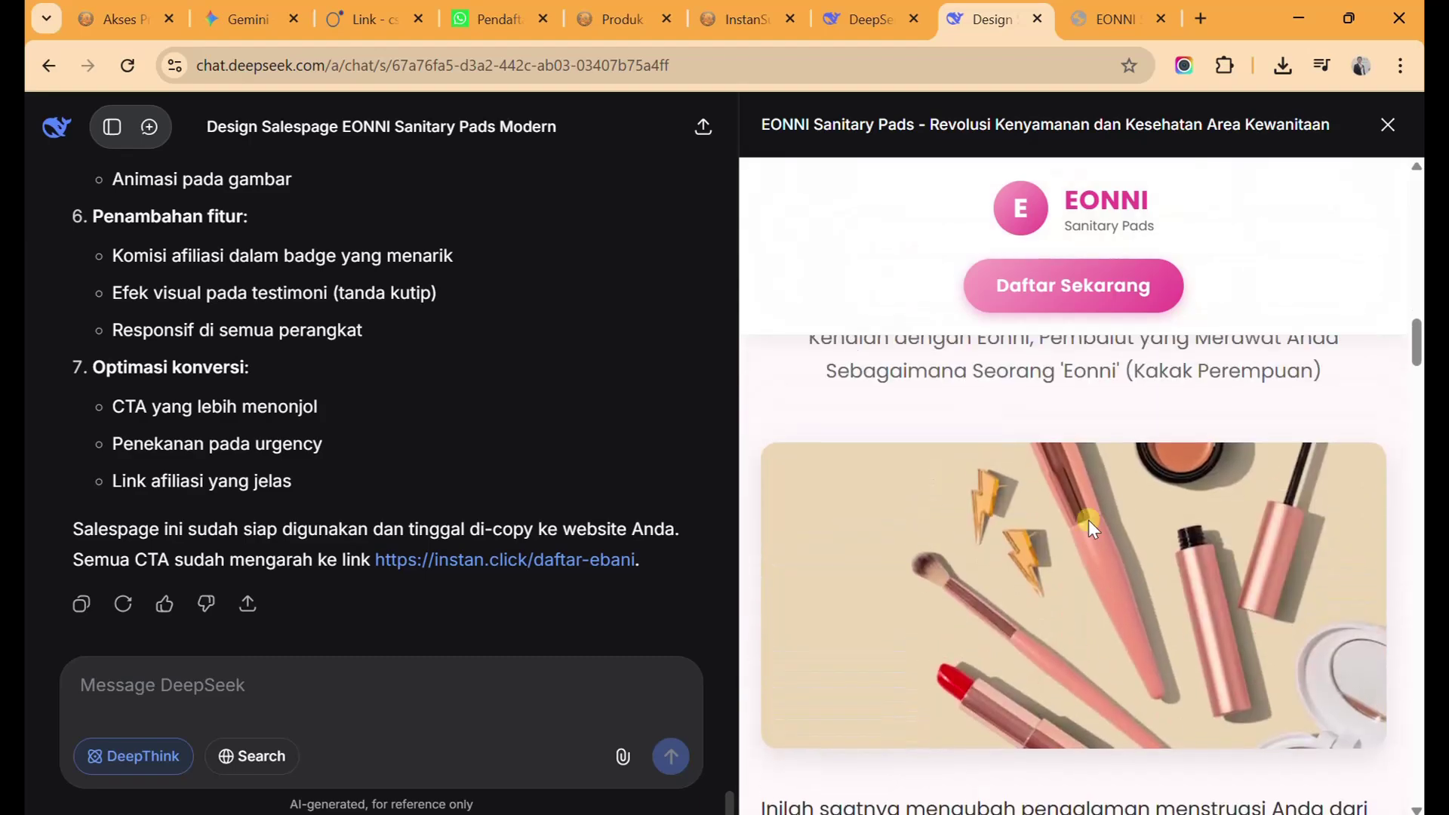
scroll(1087, 519, up, 6)
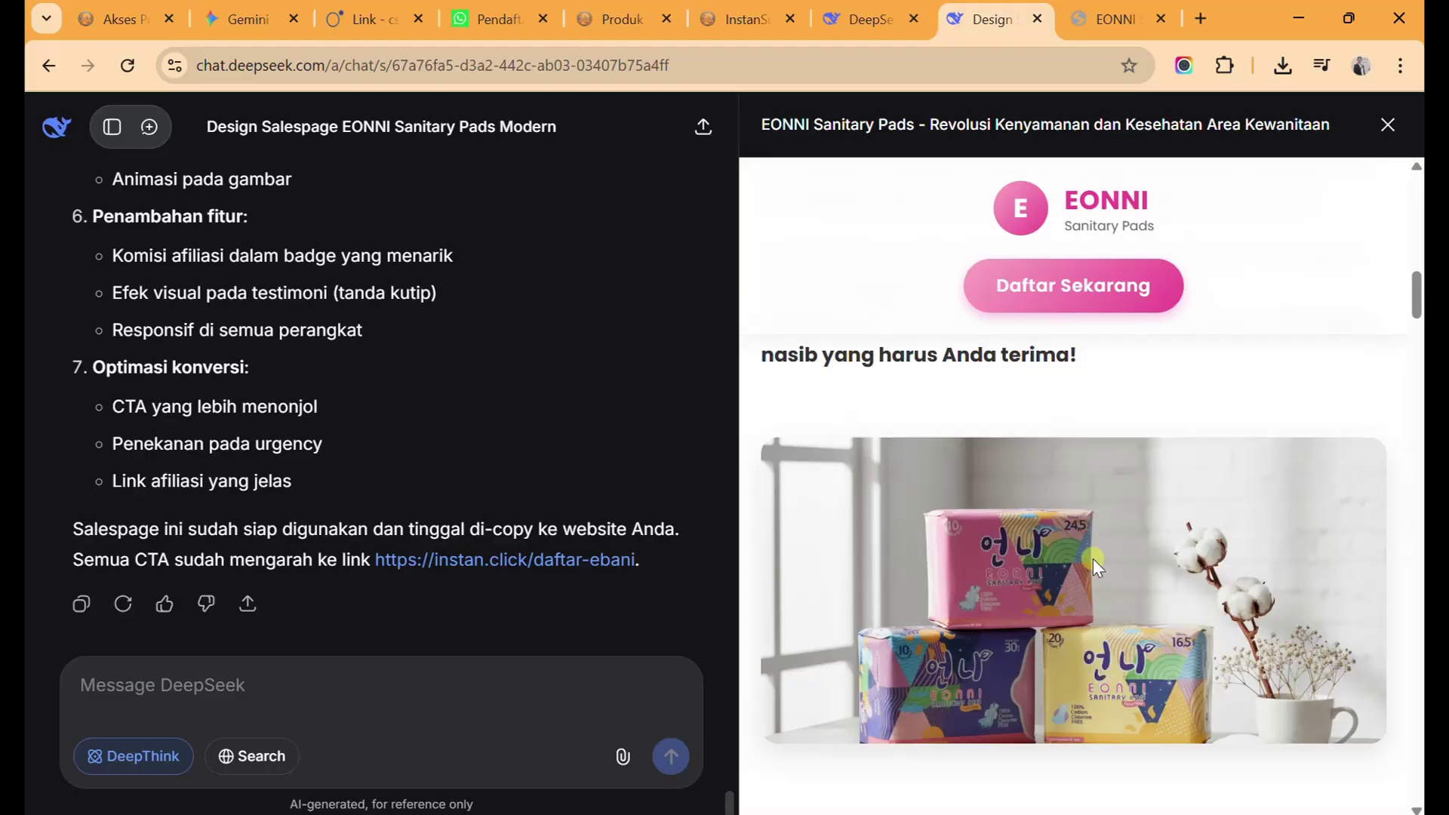
scroll(940, 702, up, 3)
scroll(940, 702, down, 6)
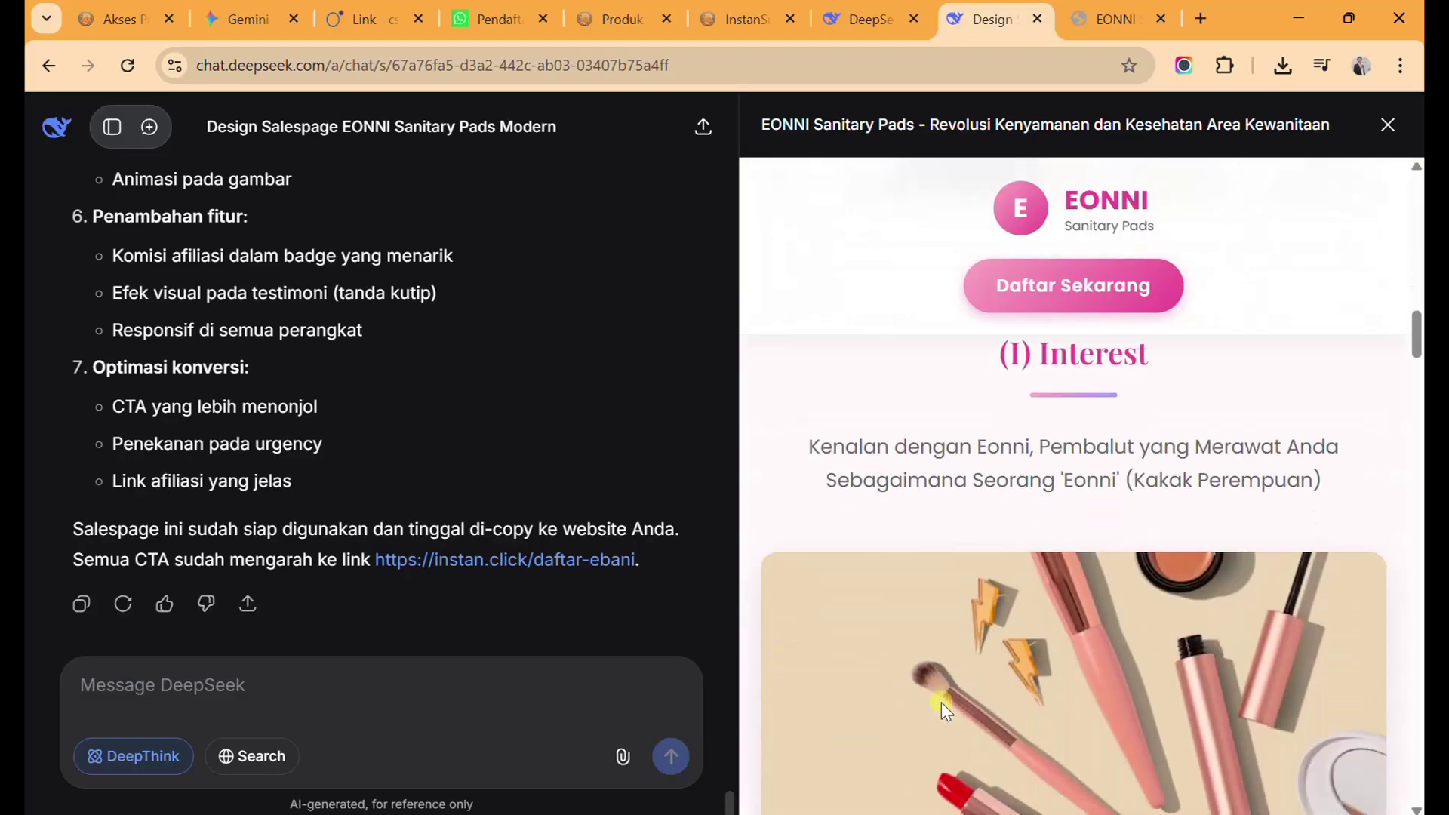
Review the rest of the preview down to the footer and highlight the plain registration link below the final call-to-action button.
scroll(940, 702, down, 10)
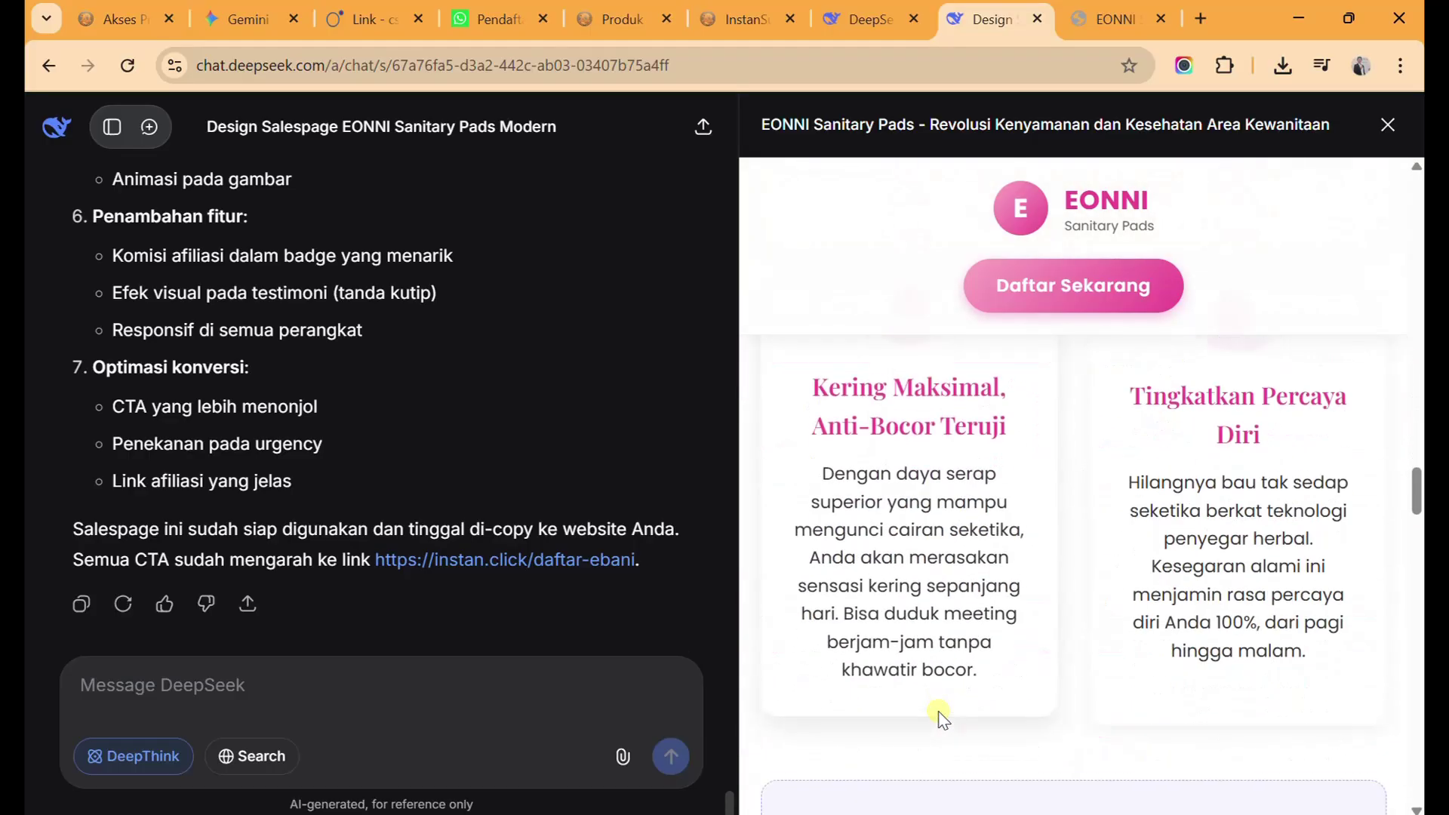
scroll(941, 716, down, 10)
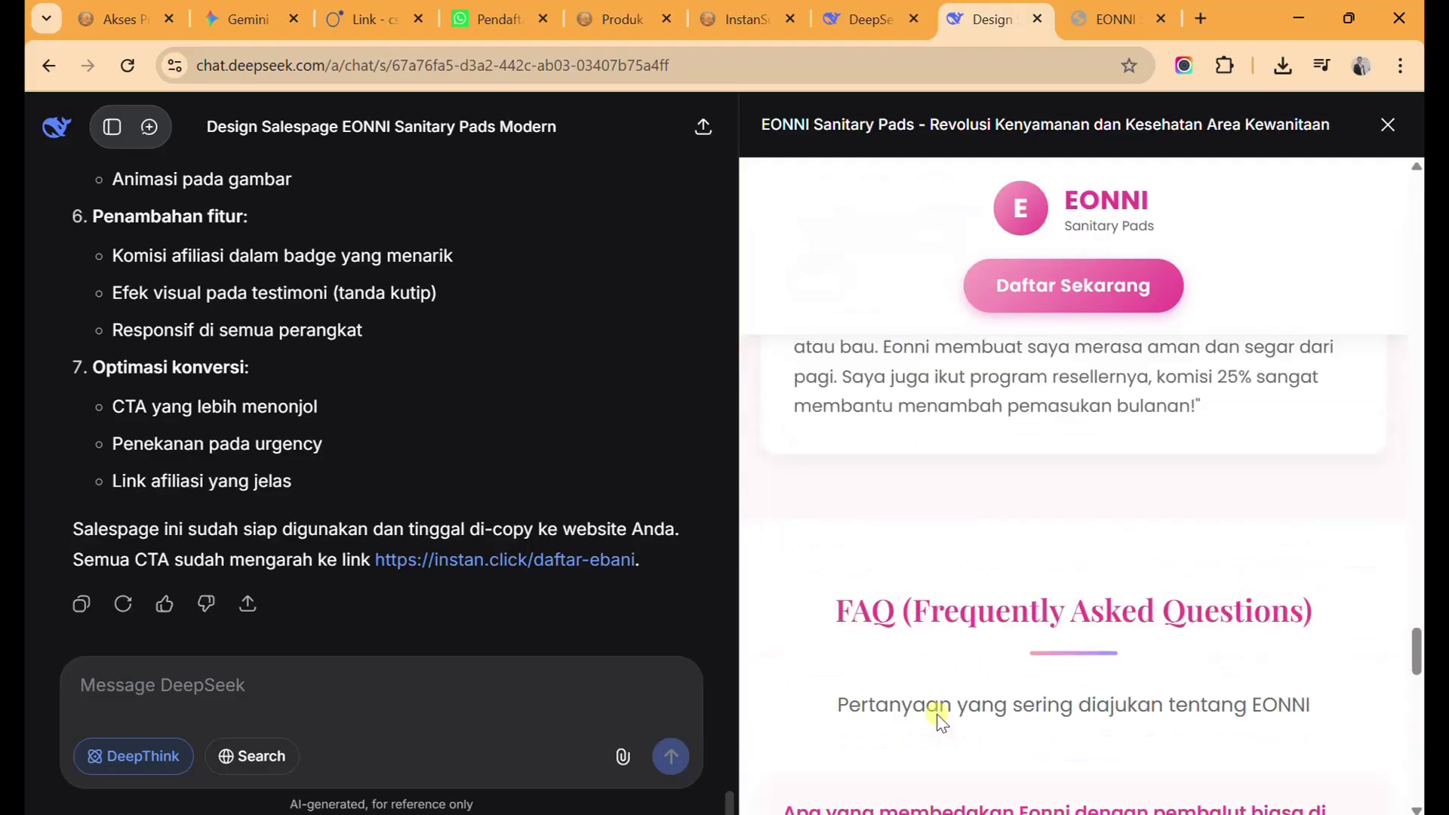
scroll(941, 721, down, 10)
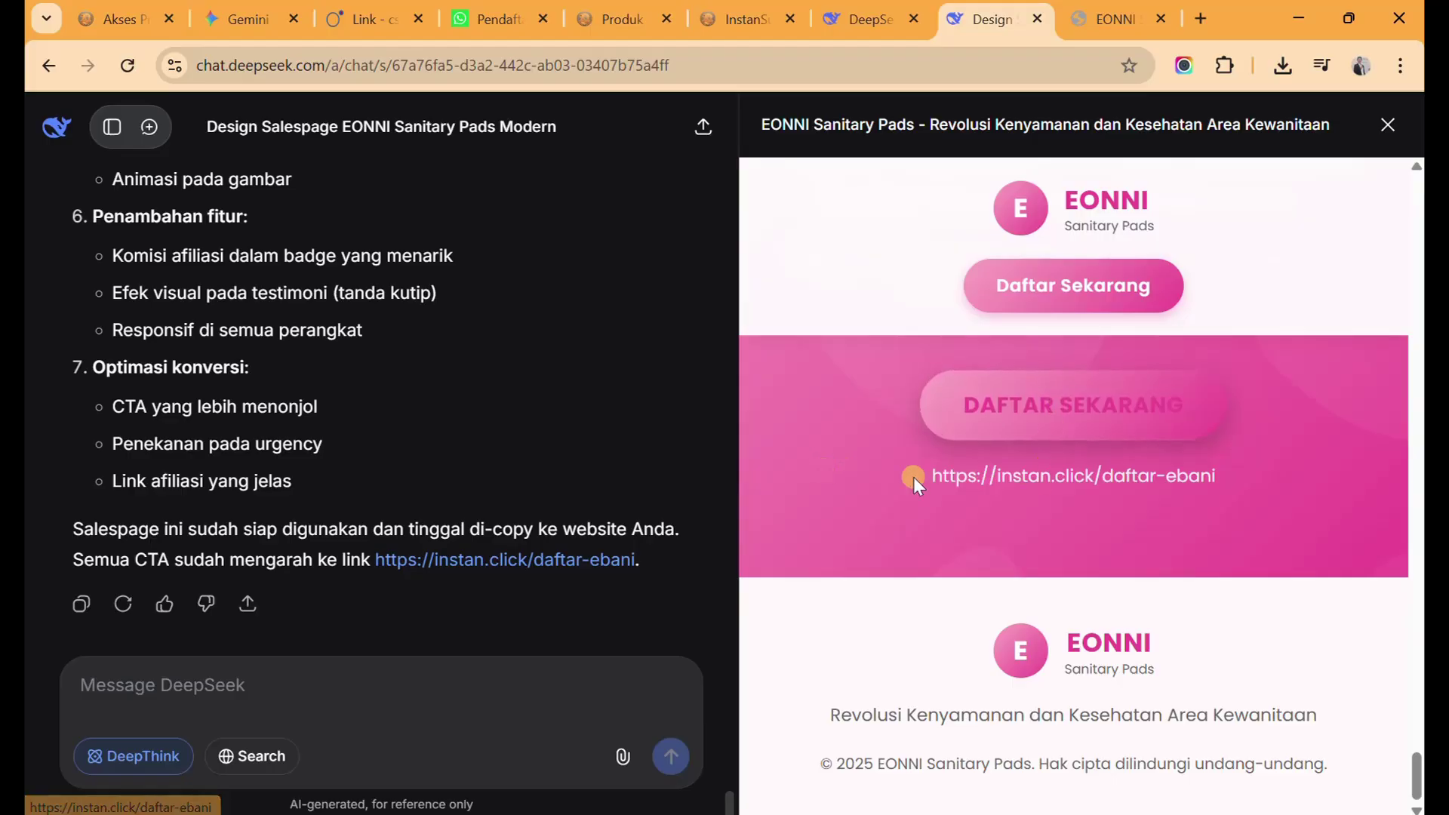
drag(913, 477, 1194, 475)
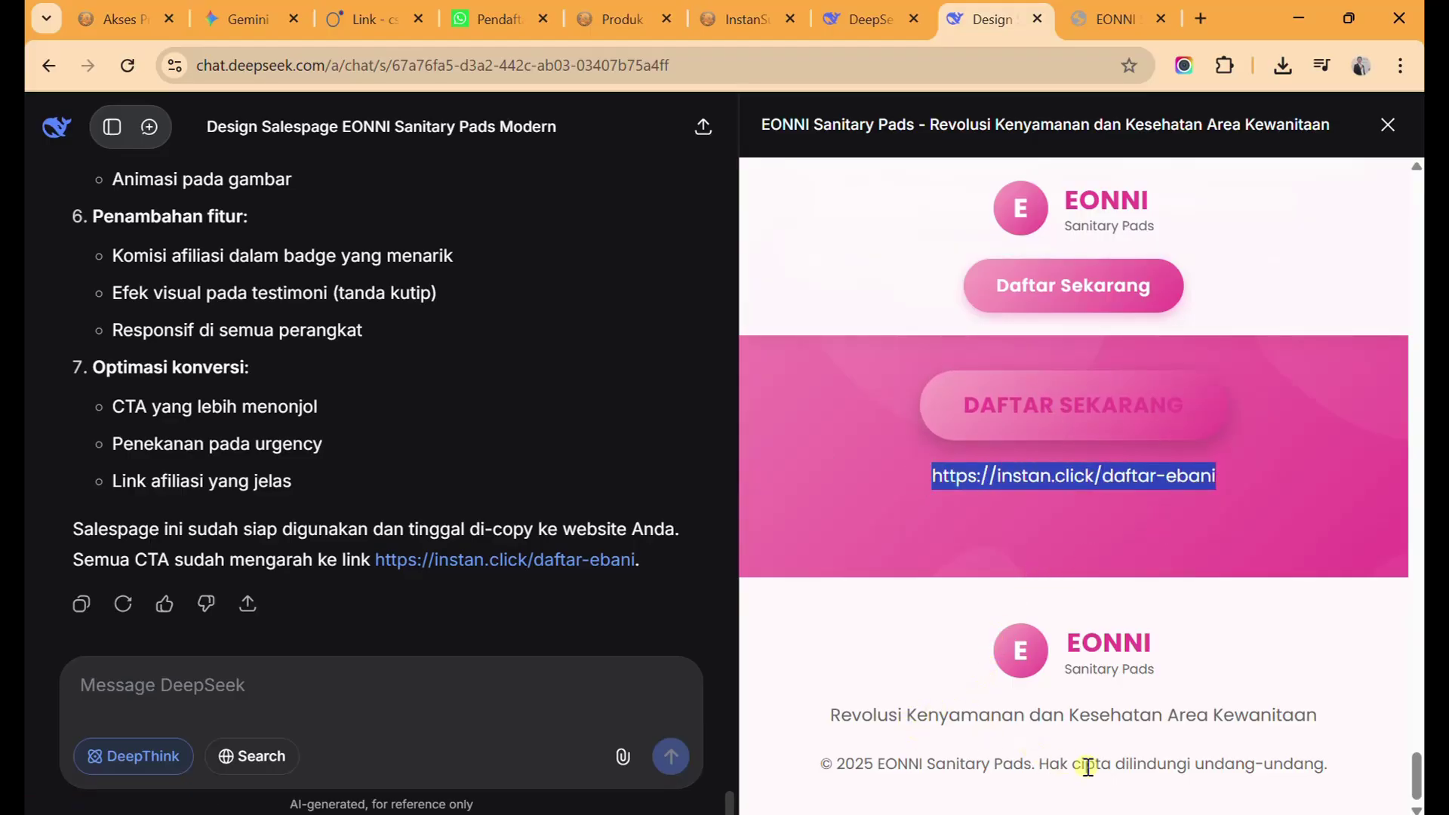
Download the generated HTML code to the Downloads folder as salespage_eonni, replacing the existing file.
scroll(1082, 717, up, 10)
scroll(468, 216, up, 15)
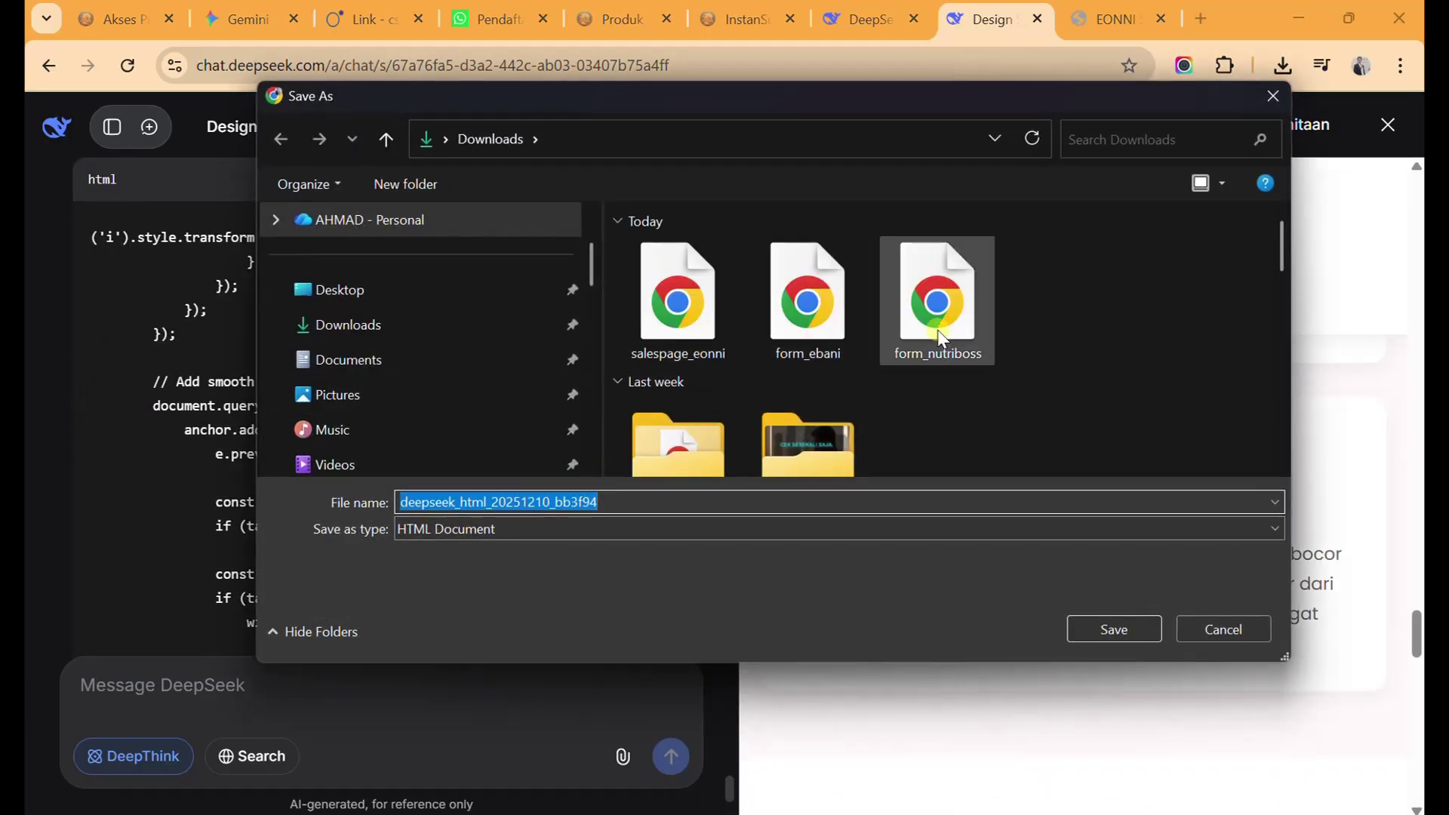
click(682, 323)
click(1120, 625)
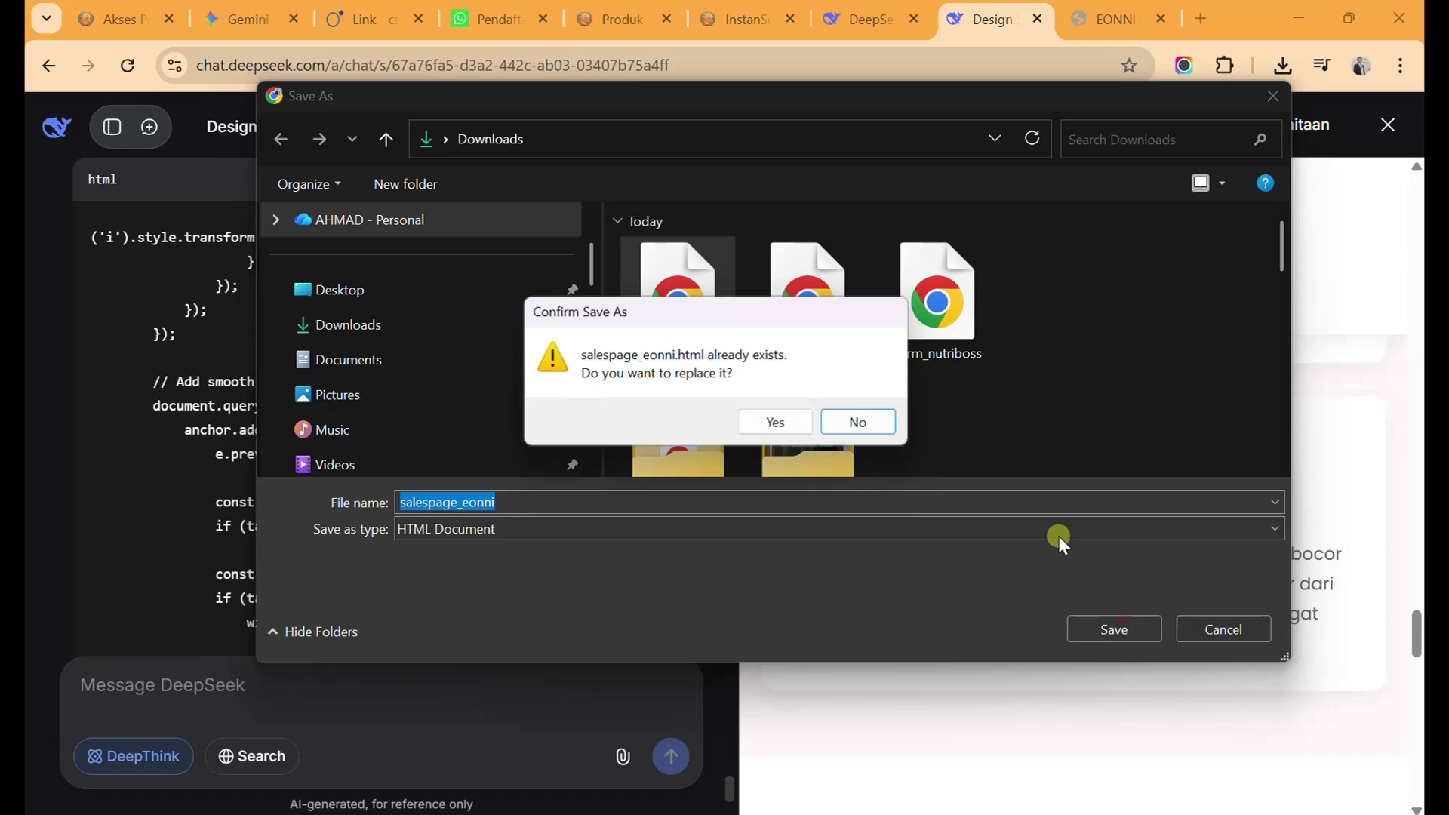
click(757, 424)
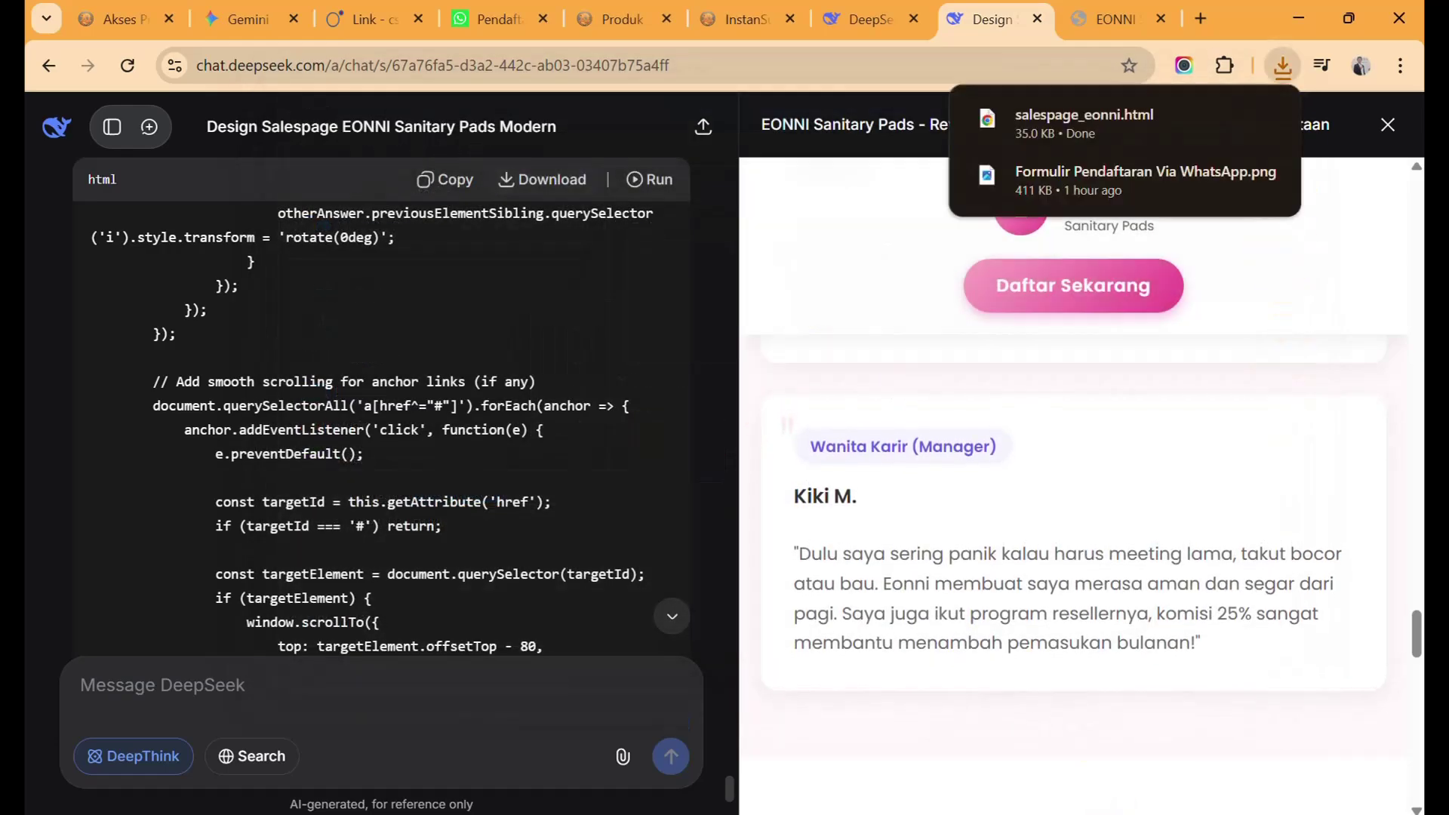
Close the old salespage_eonni.html in Notepad and reopen the newly downloaded file from the Downloads folder in Notepad.
click(1028, 725)
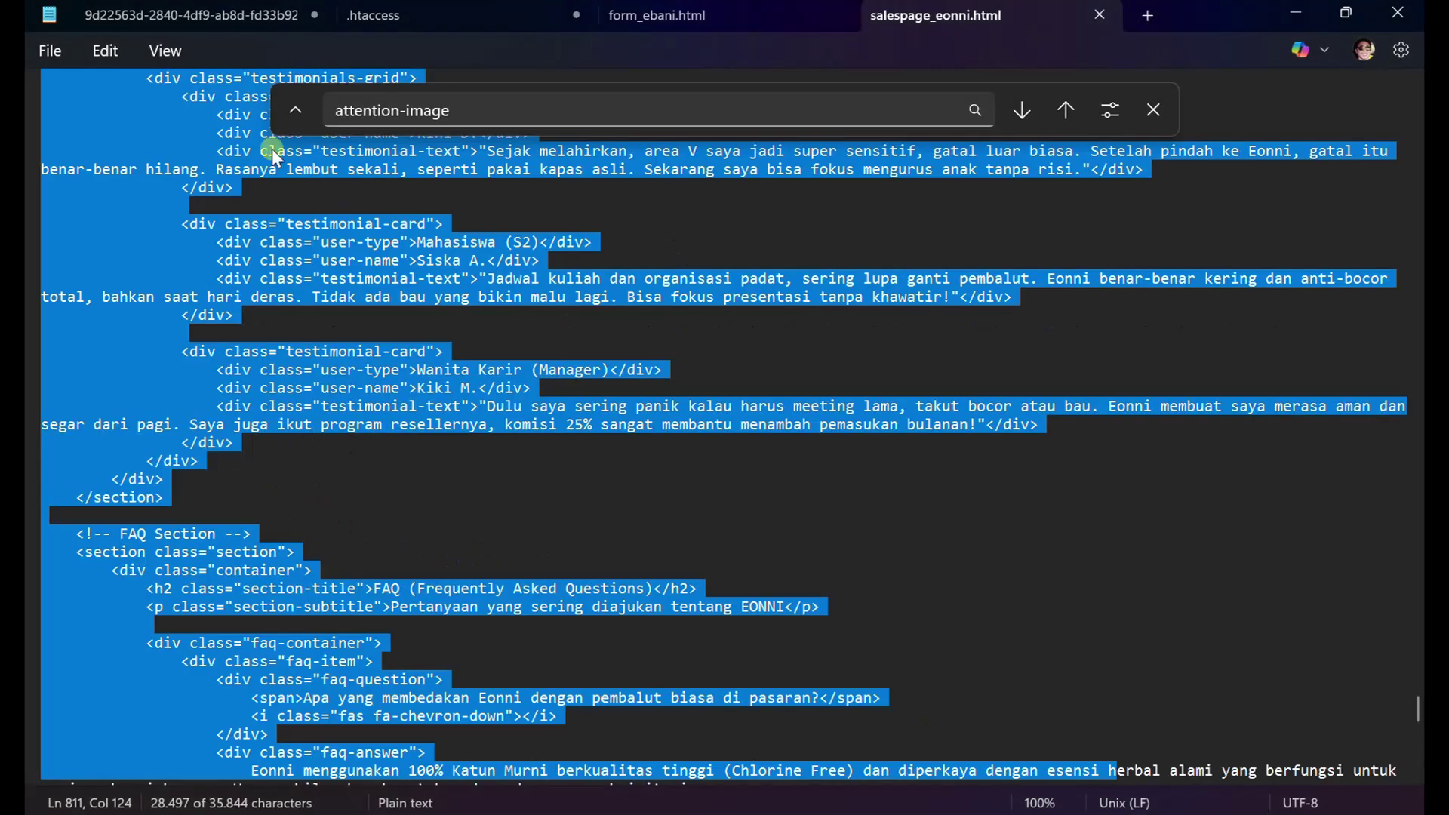
click(921, 383)
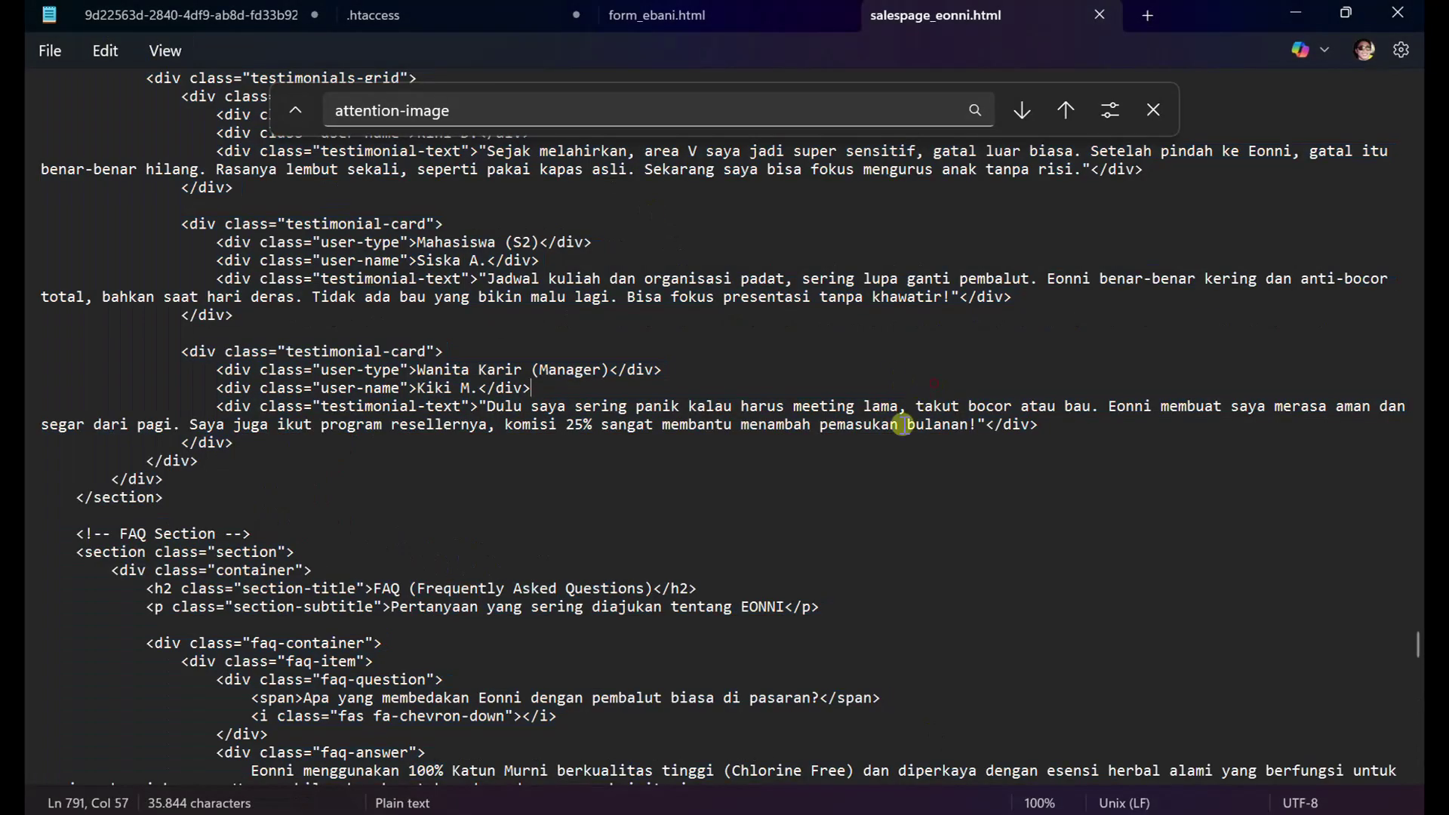
click(1102, 24)
key(alt+Tab)
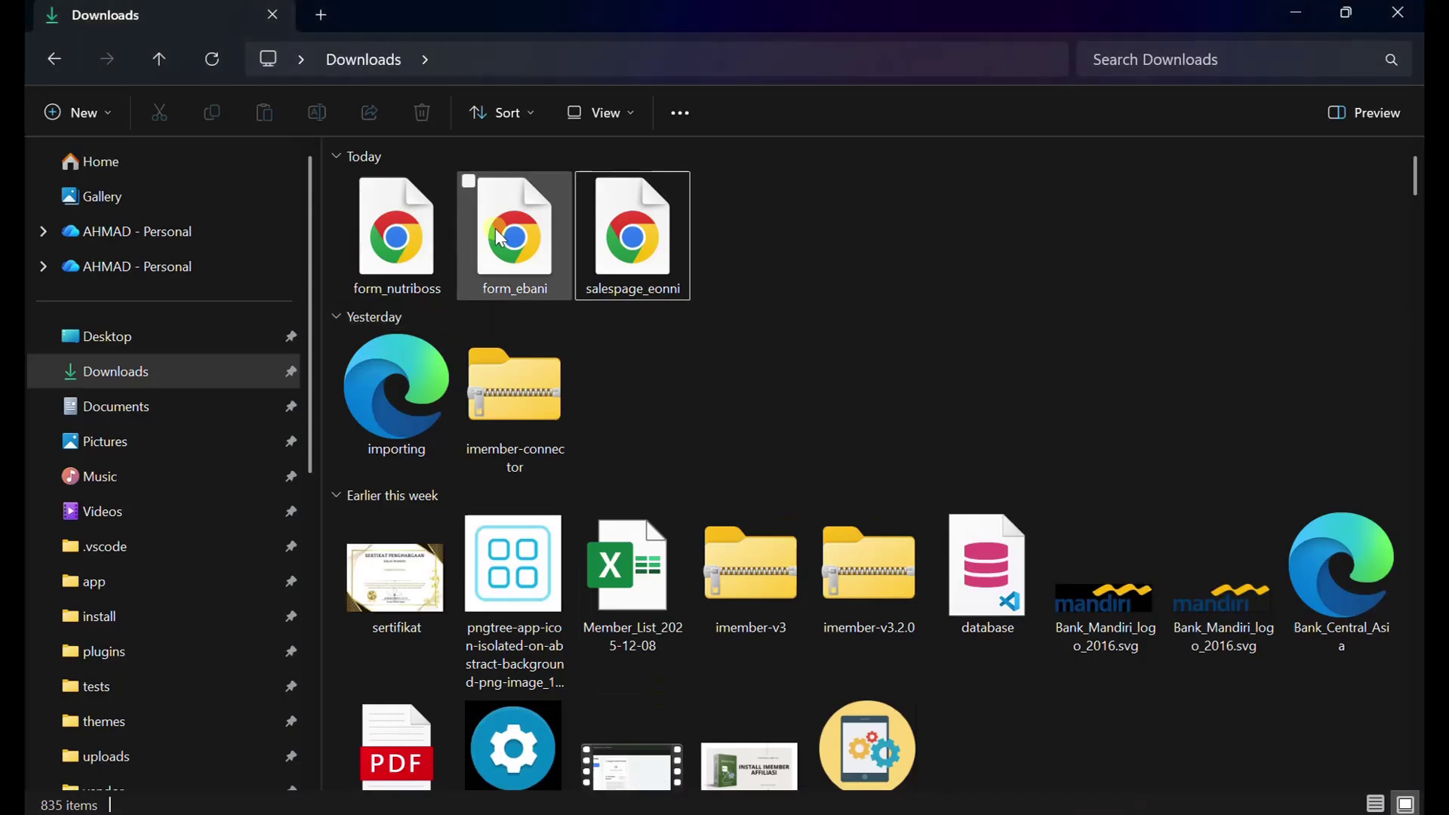
click(634, 226)
right_click(640, 231)
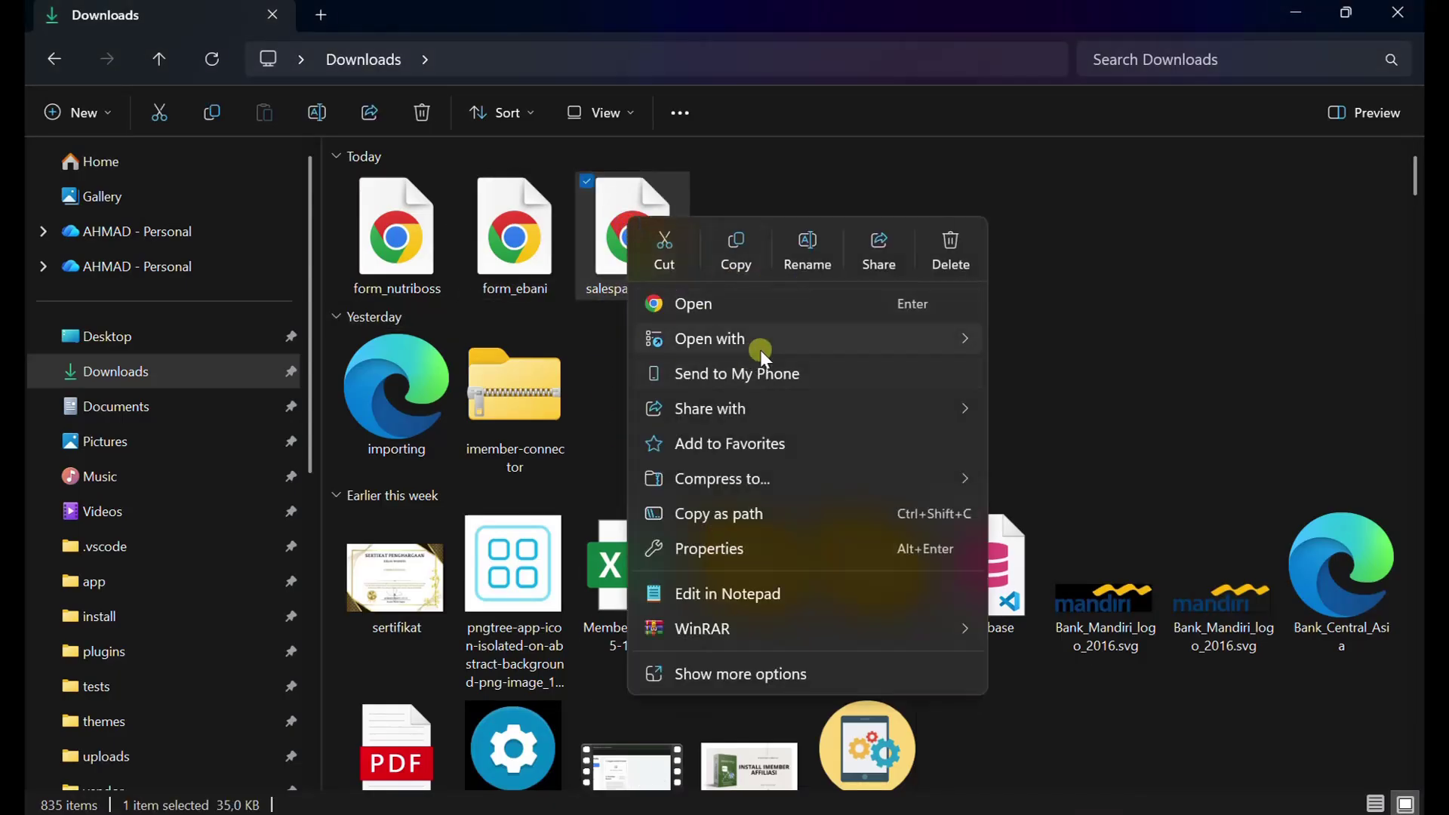
mouse_move(764, 353)
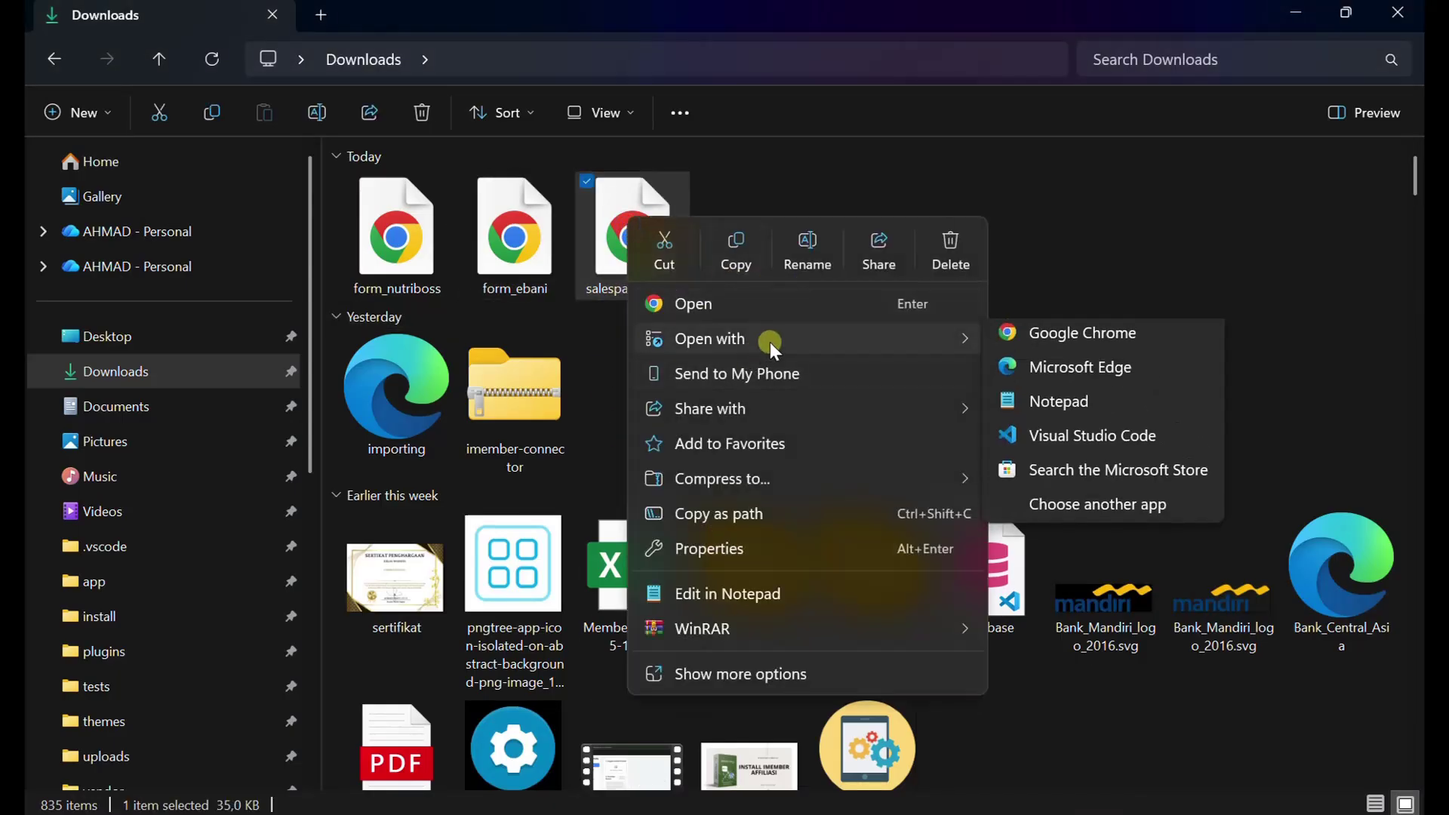
click(1081, 413)
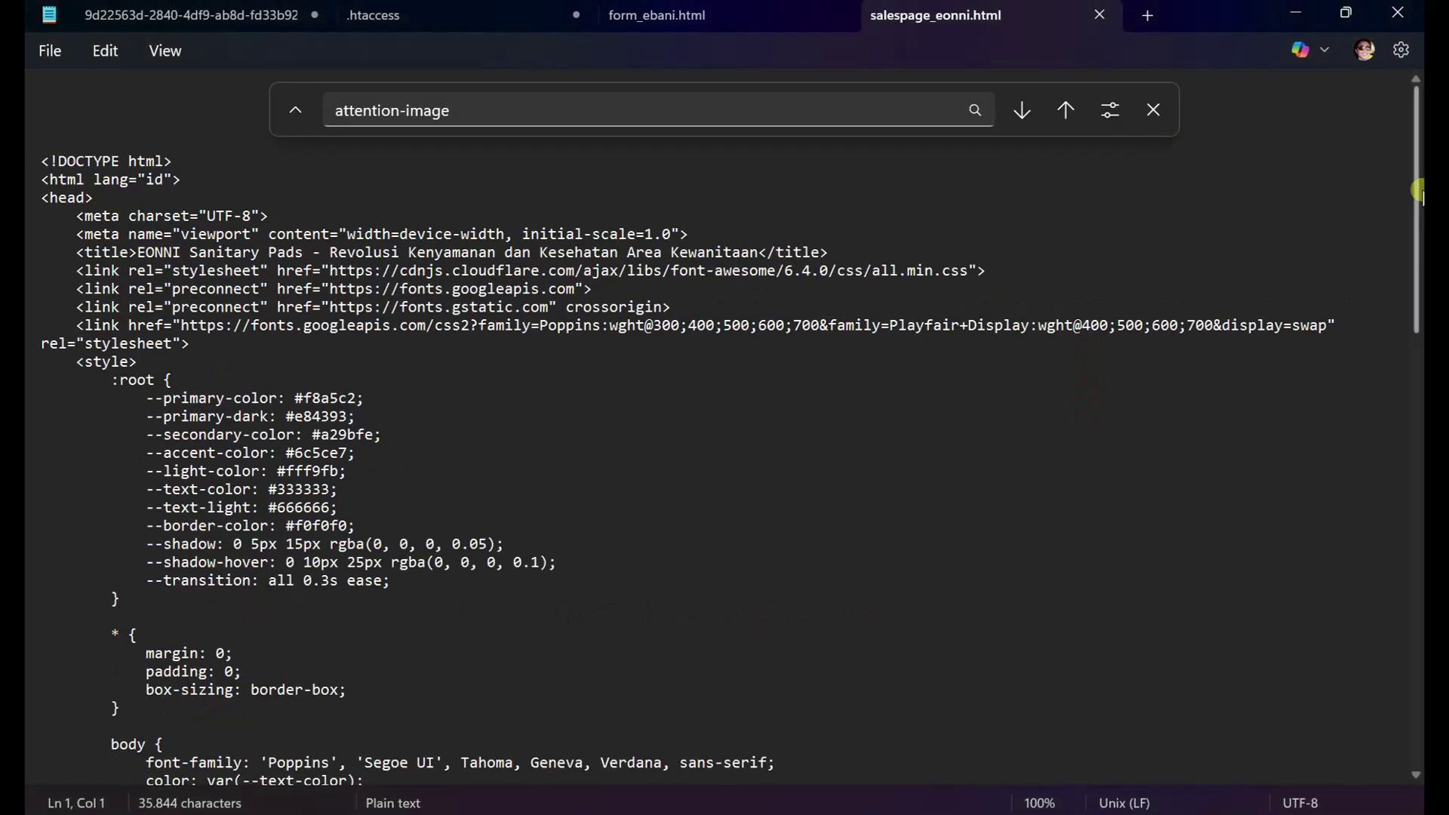
drag(1418, 192, 1398, 791)
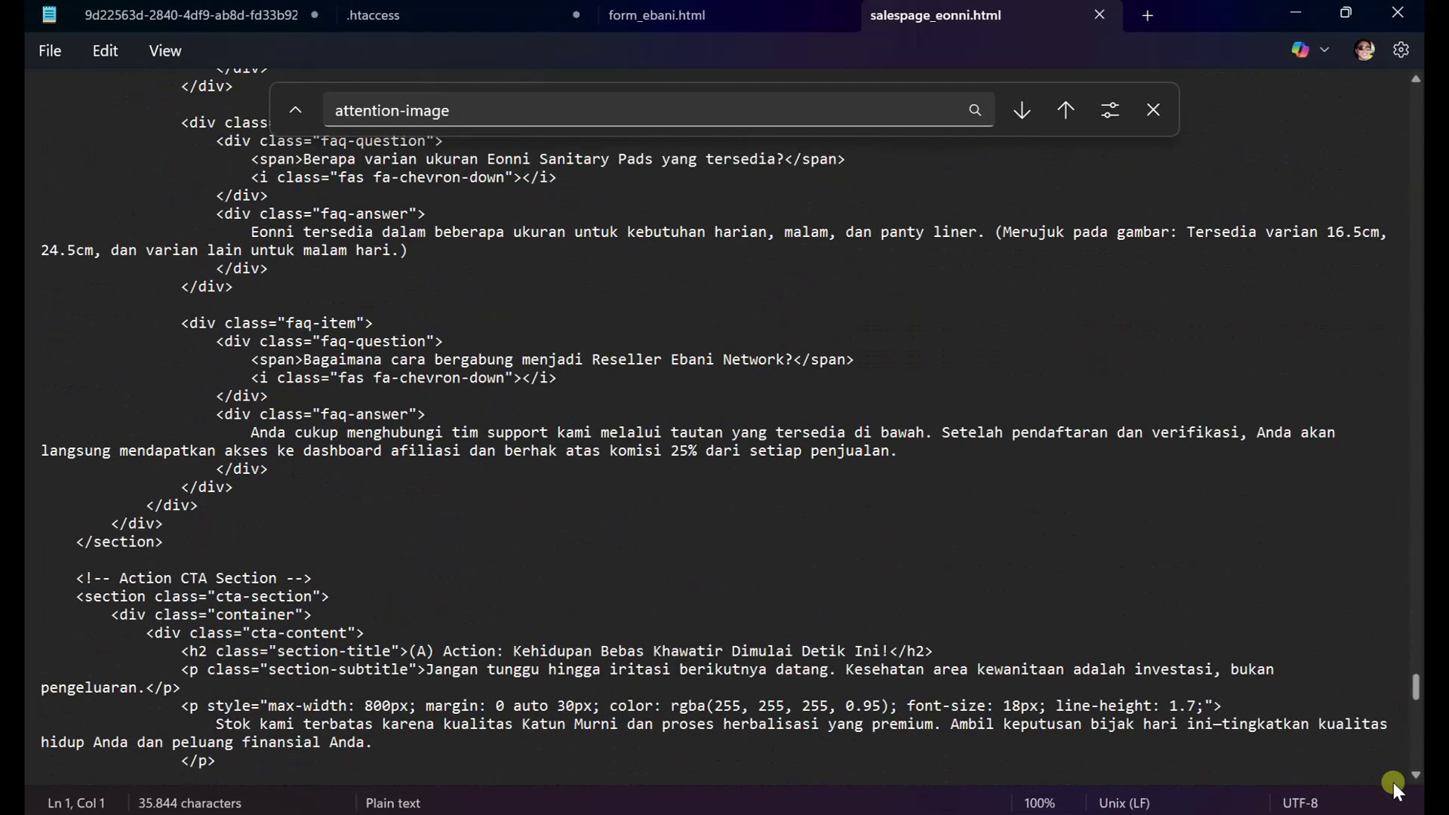
scroll(741, 625, down, 10)
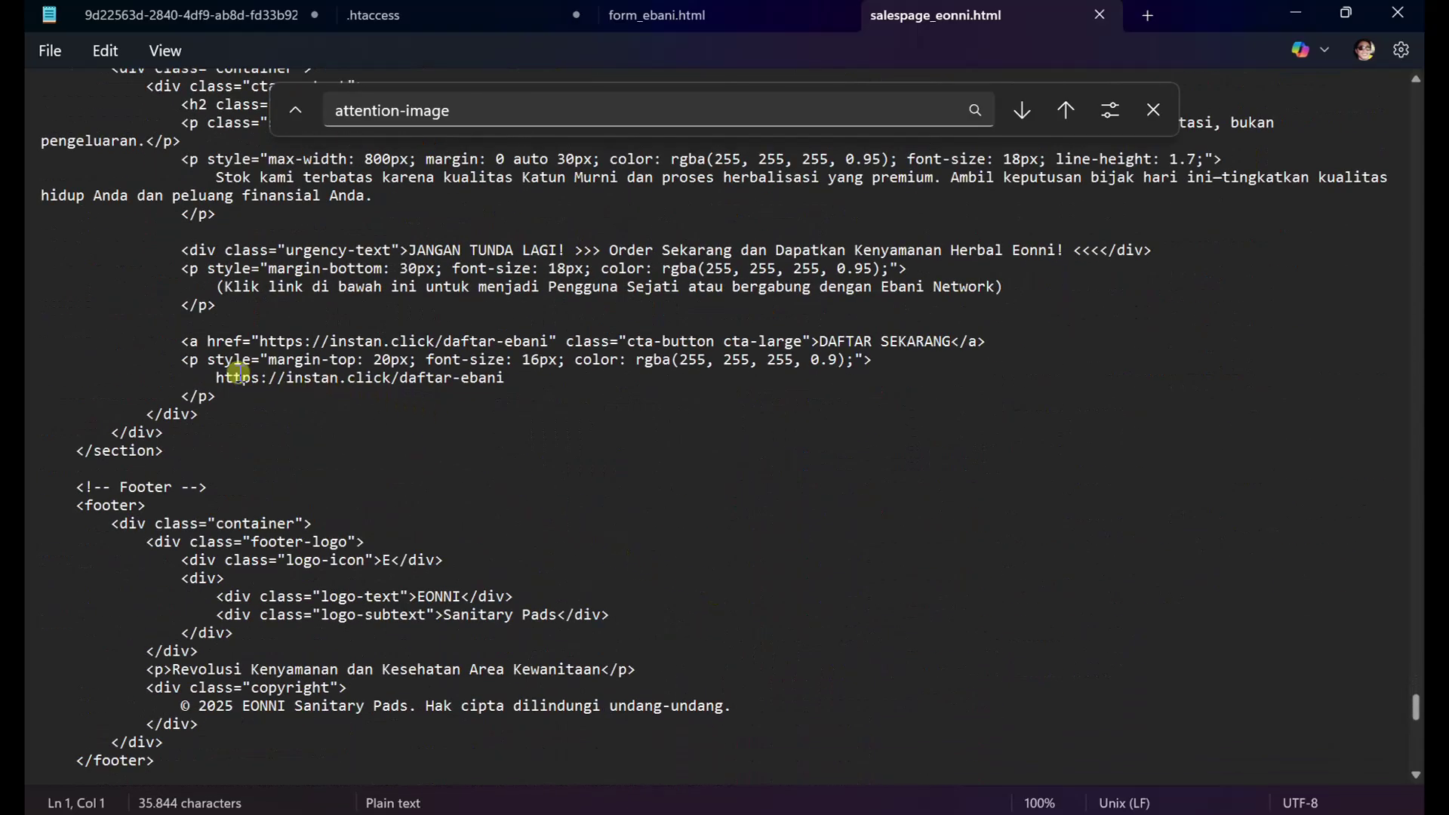
drag(175, 355, 269, 388)
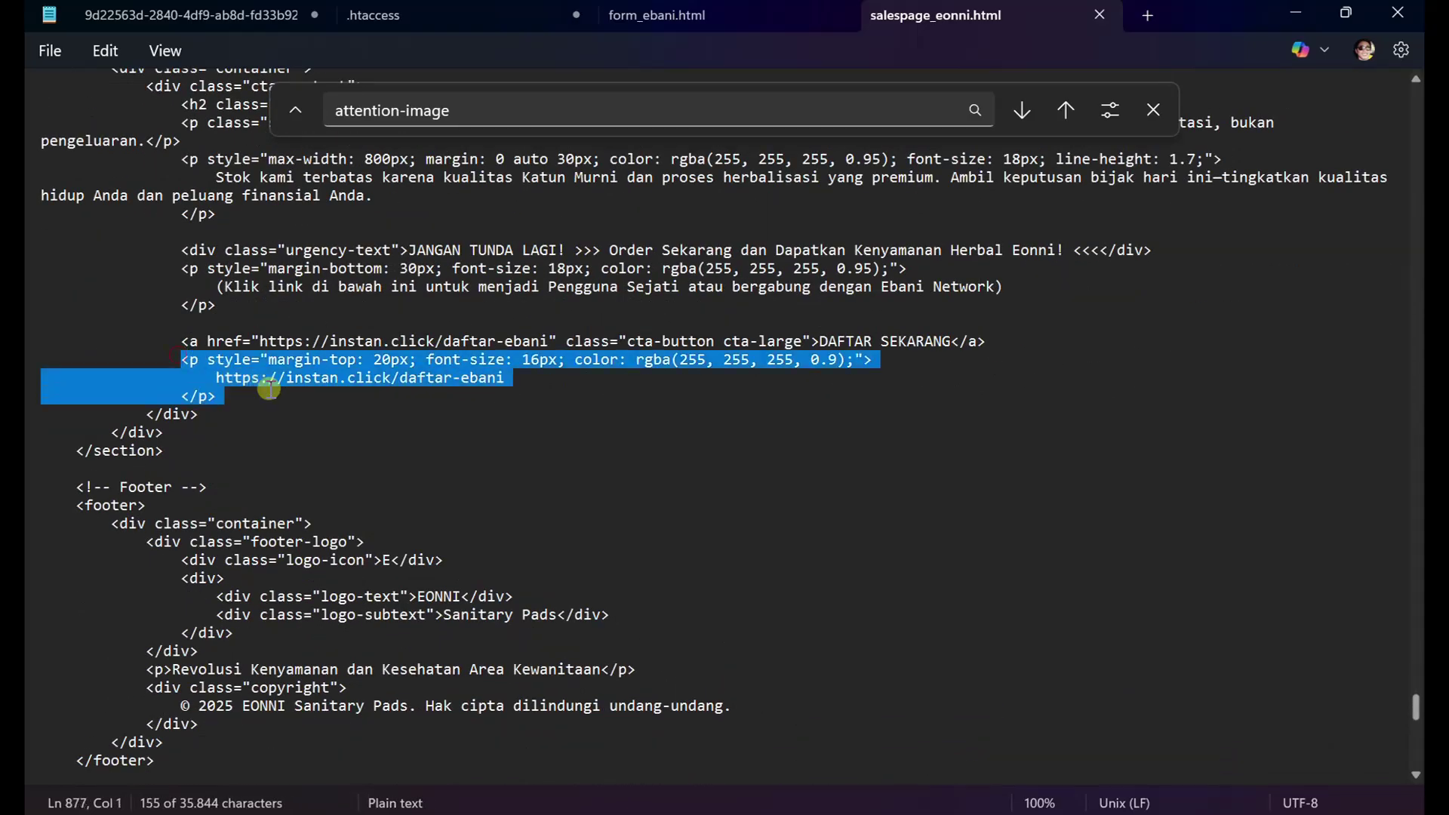
key(Delete)
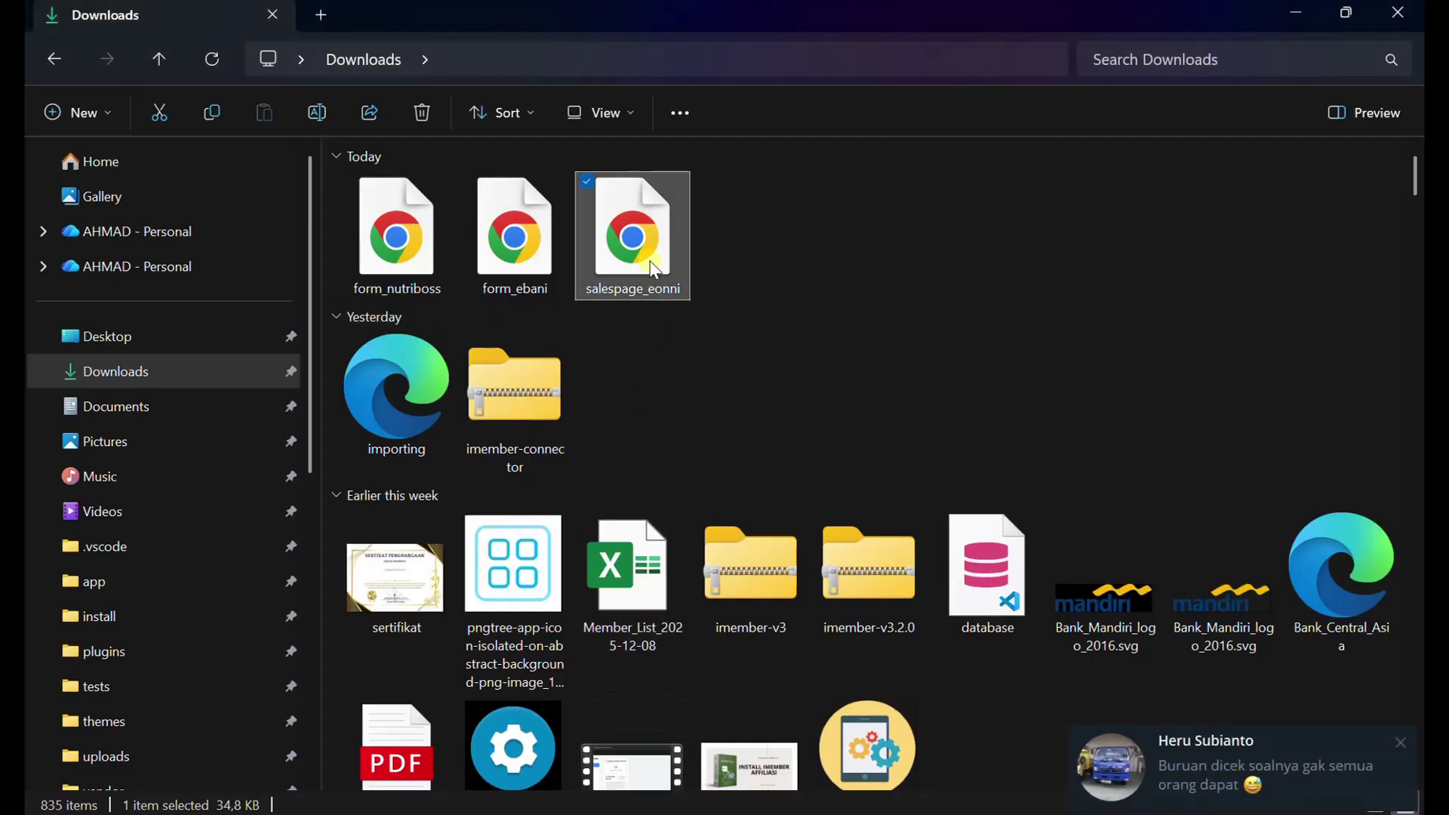
Open the edited salespage_eonni file in the browser and review it from the footer up through the FAQ, testimonials and benefits.
key(Return)
drag(1416, 159, 1415, 808)
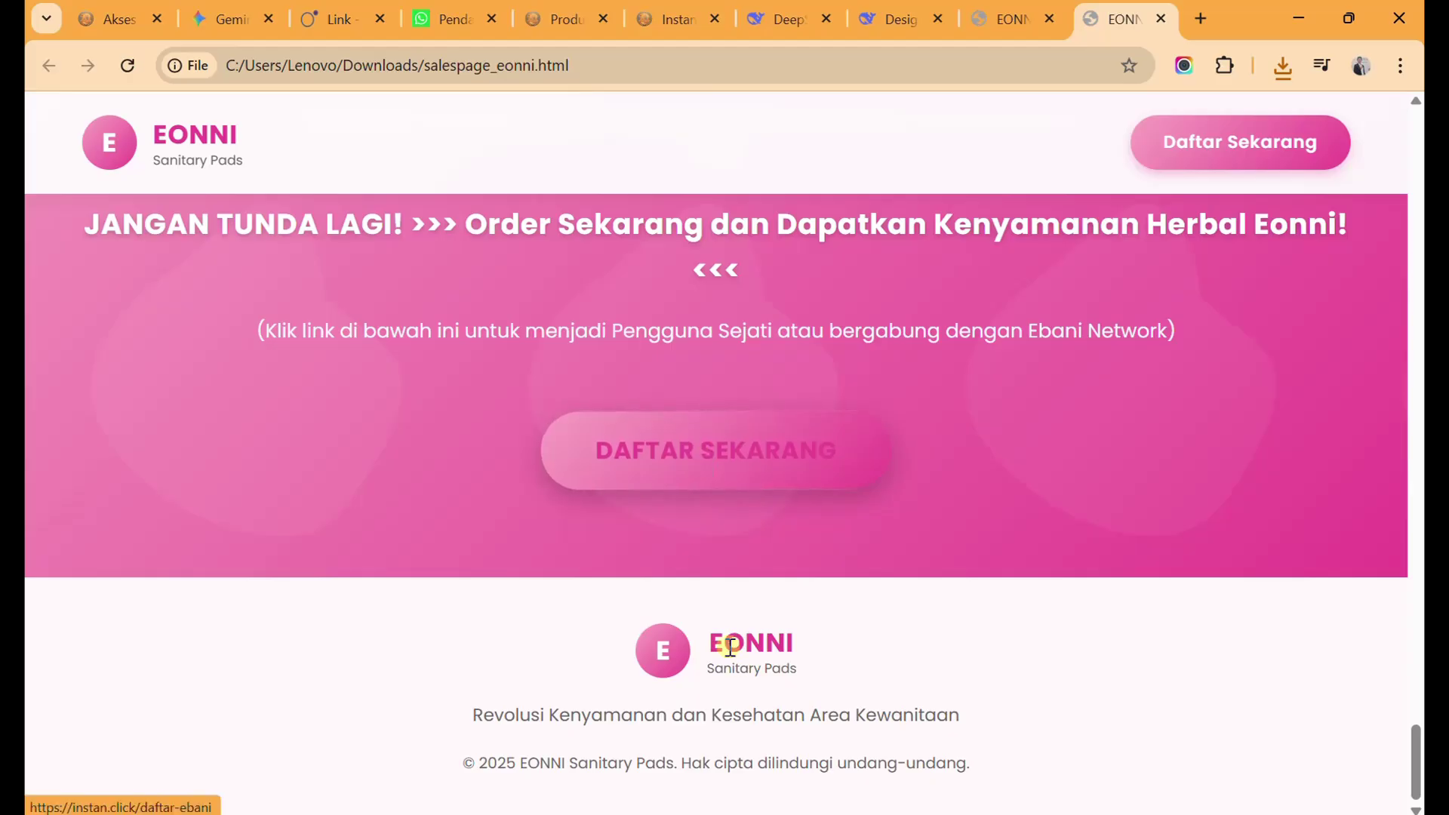
scroll(689, 435, up, 10)
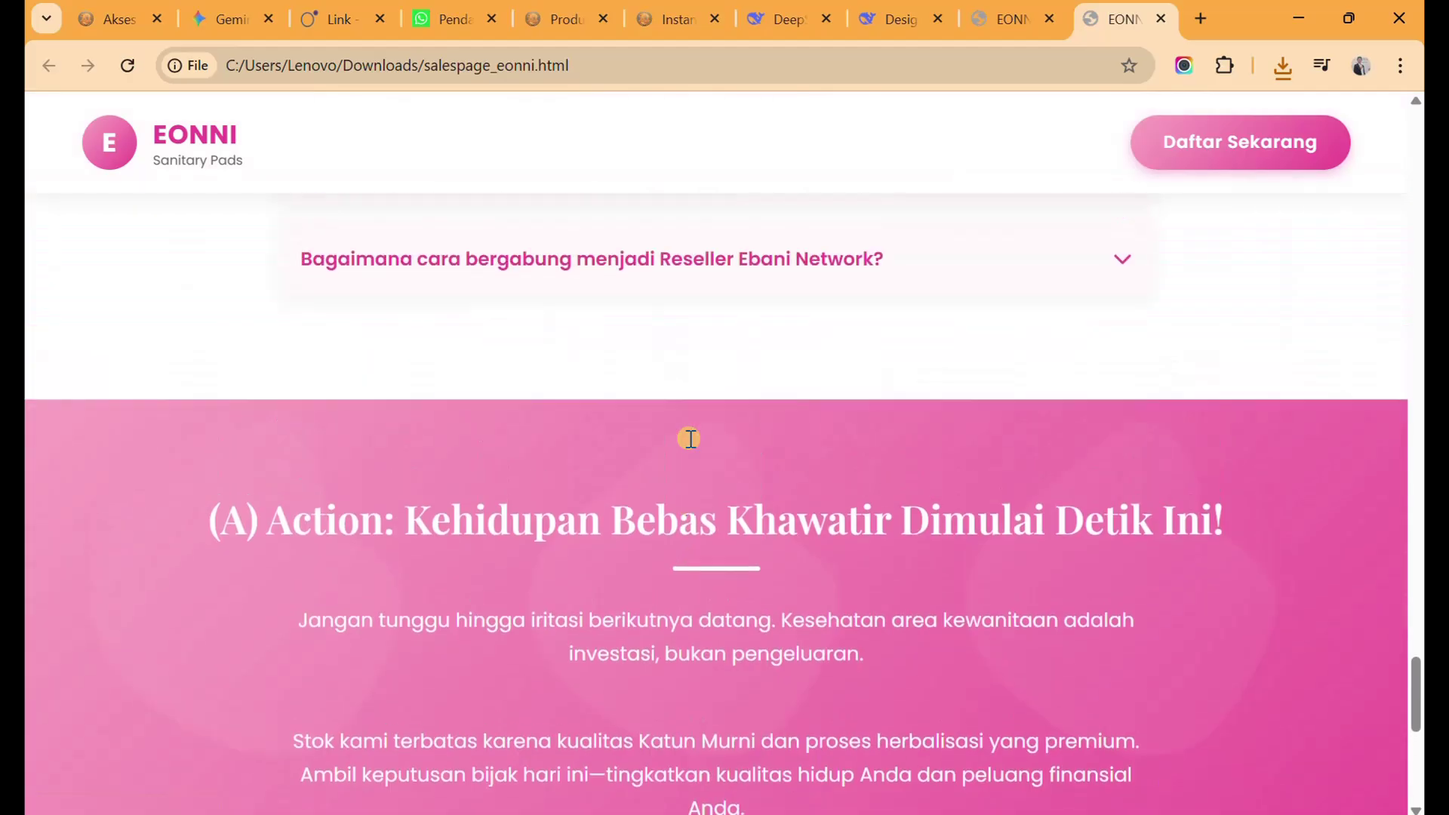
scroll(680, 445, down, 5)
scroll(380, 441, up, 5)
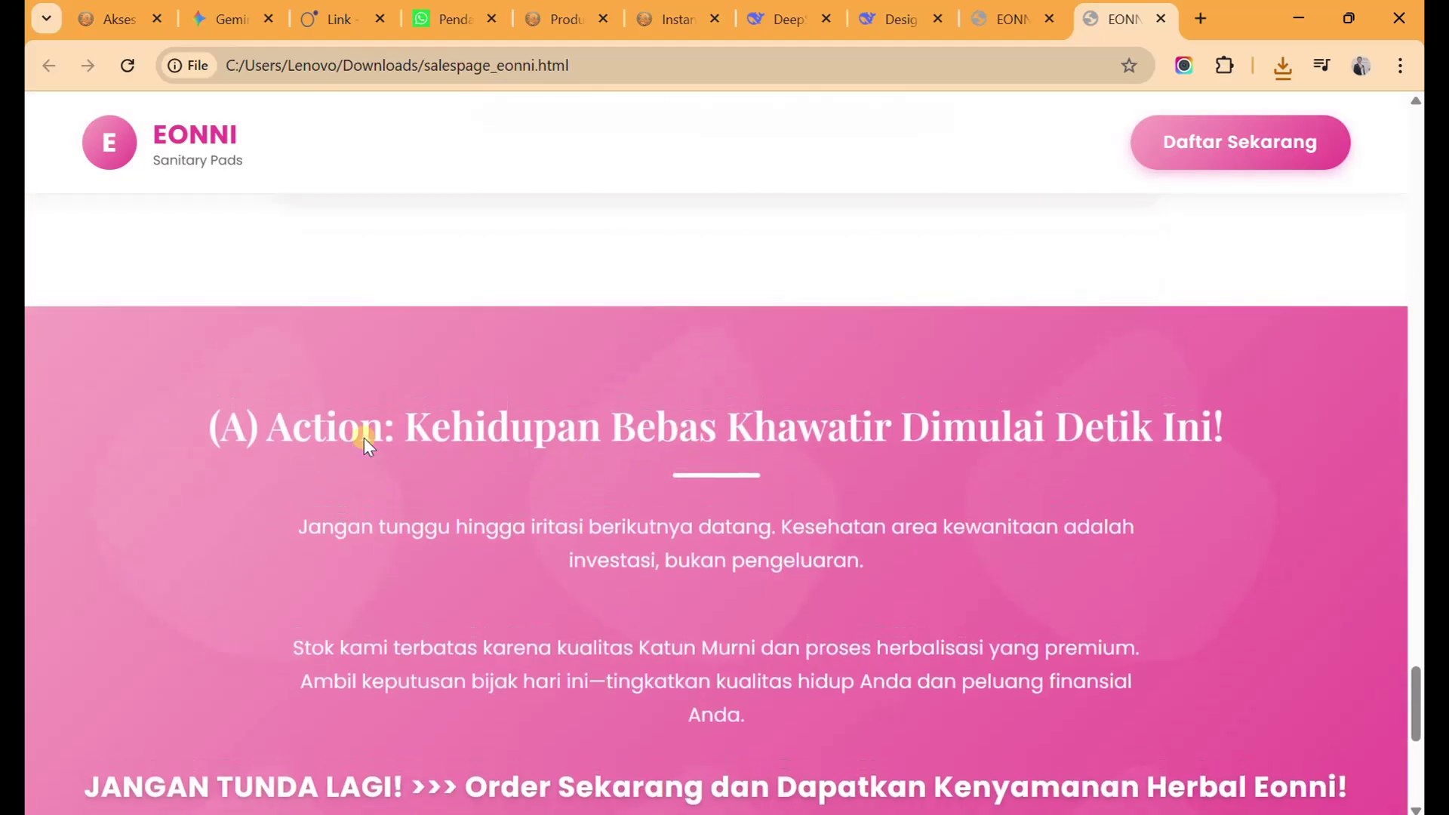
scroll(387, 498, up, 8)
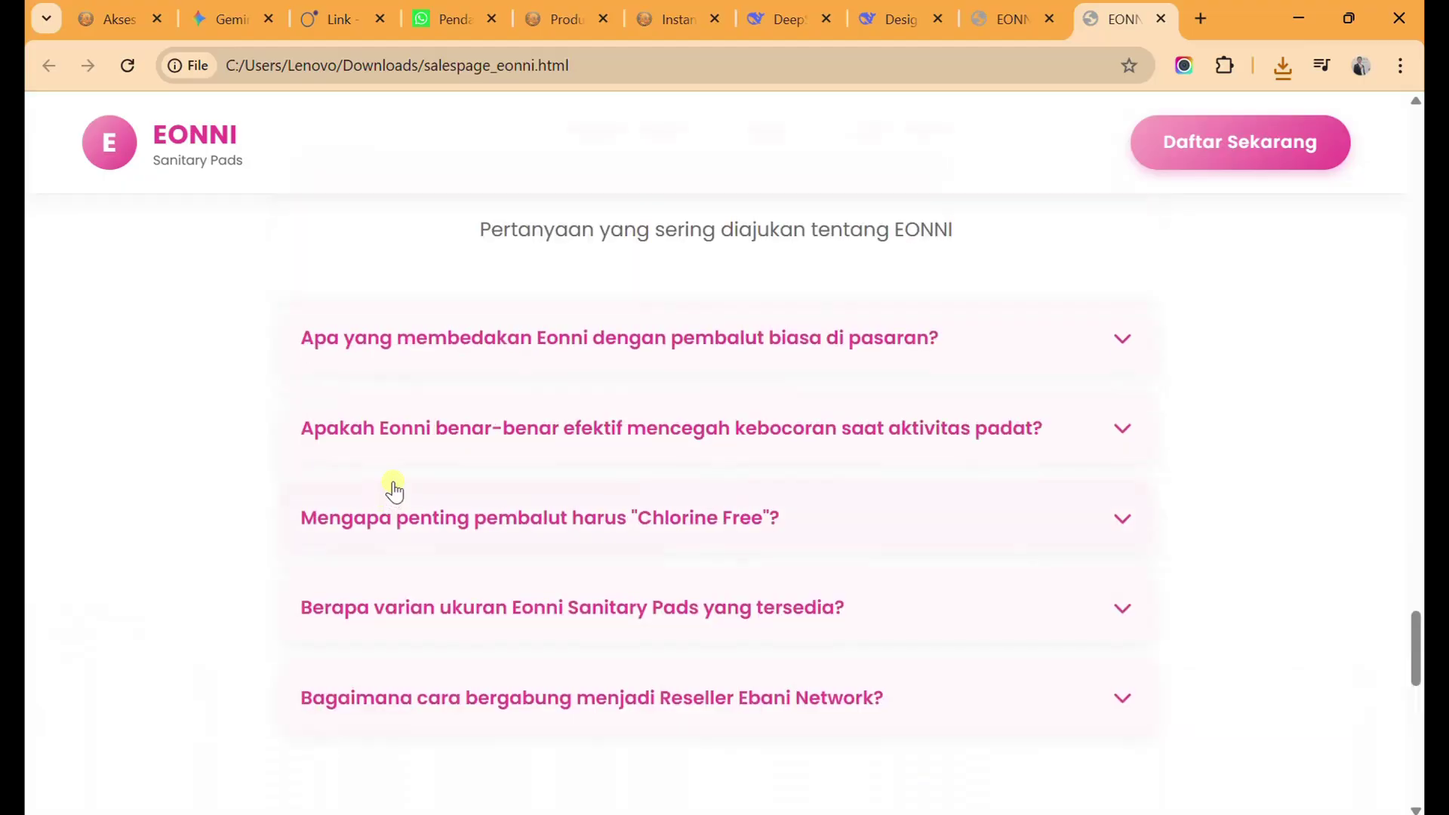
scroll(479, 485, up, 10)
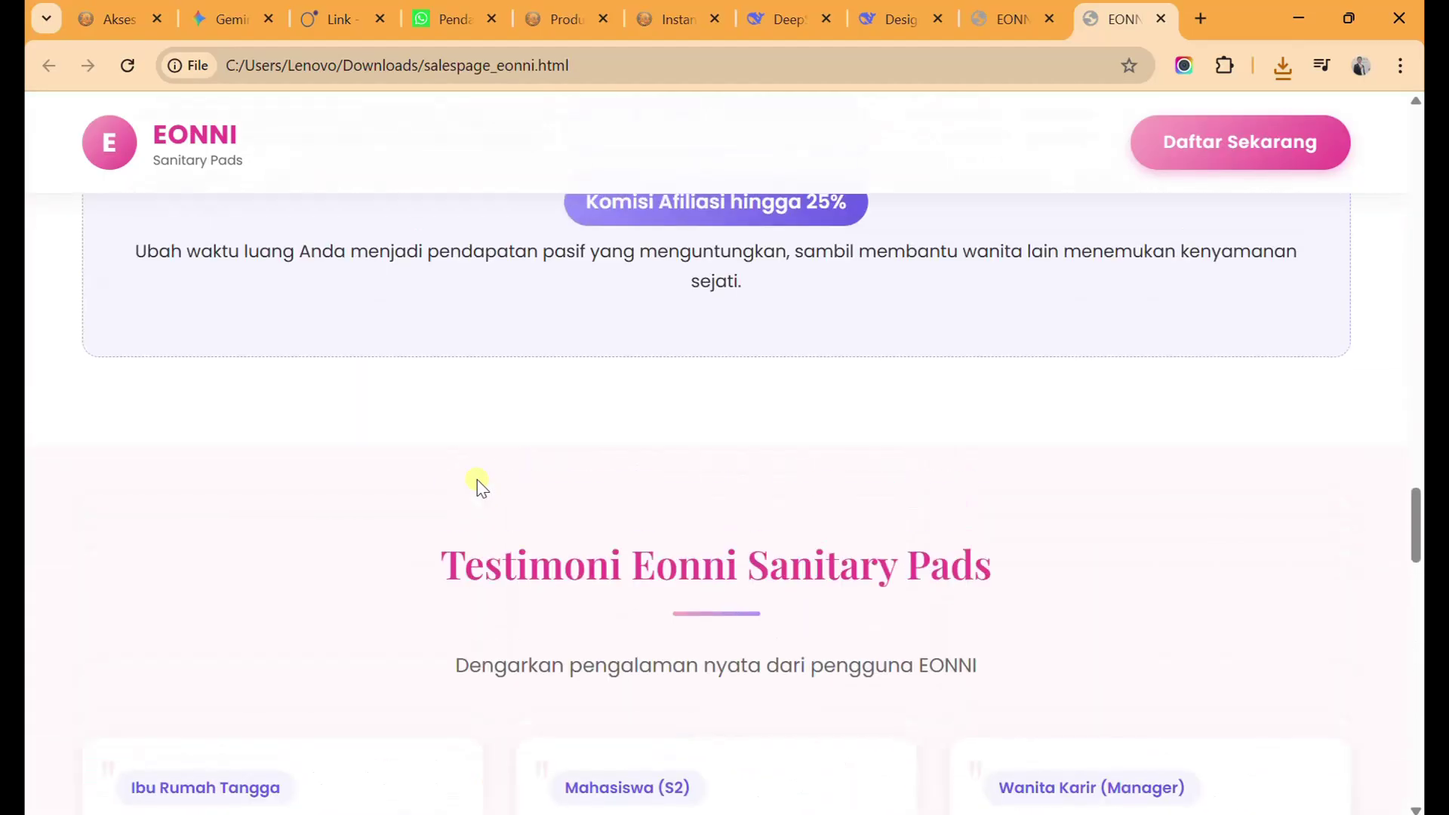
scroll(508, 475, down, 4)
scroll(581, 453, up, 6)
scroll(581, 453, up, 18)
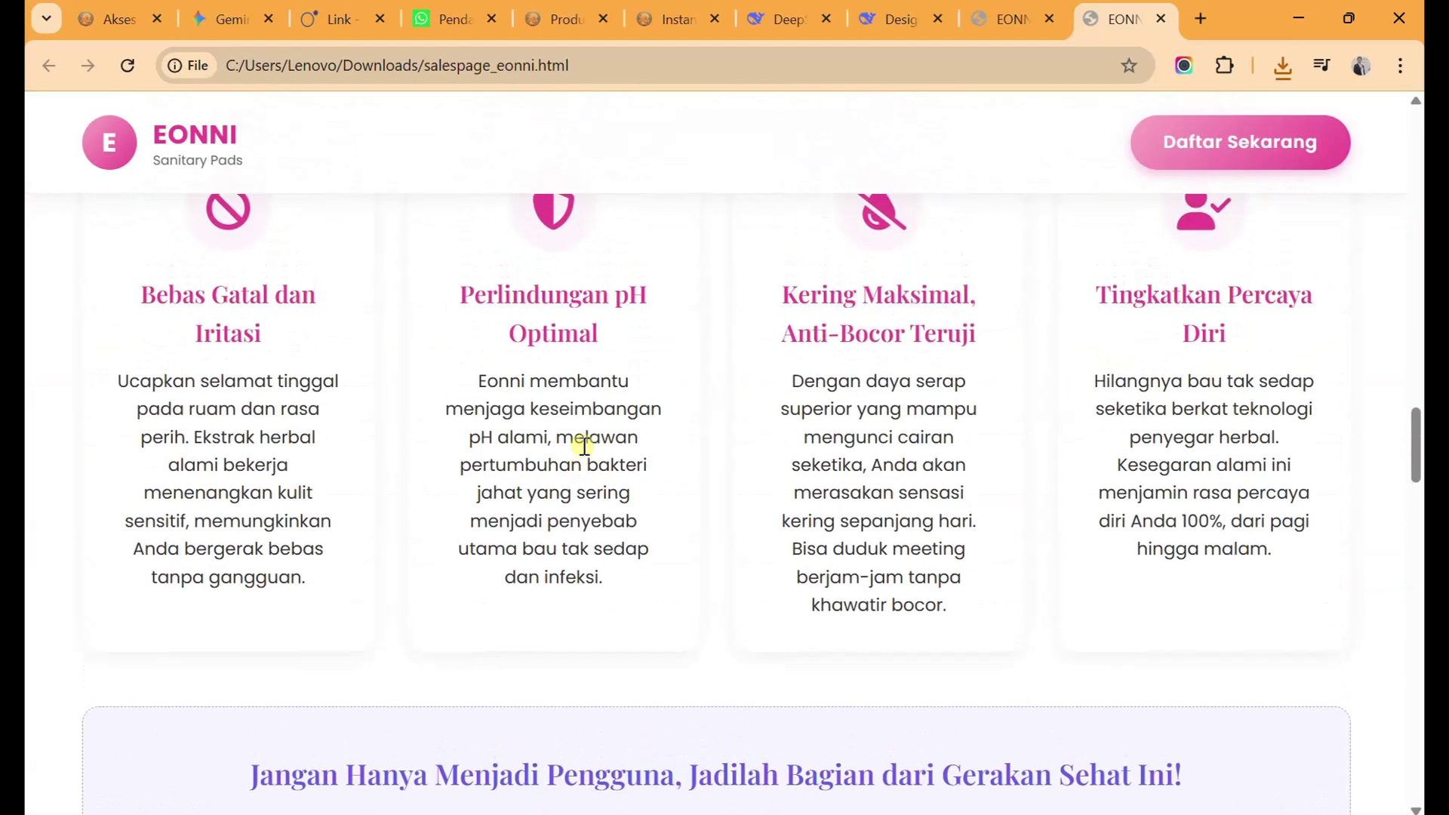
Highlight the "(D) Desire" and "(I) Interest" section headings on the opened sales page to check their AIDA labels.
drag(630, 666, 815, 668)
scroll(655, 601, down, 3)
click(615, 513)
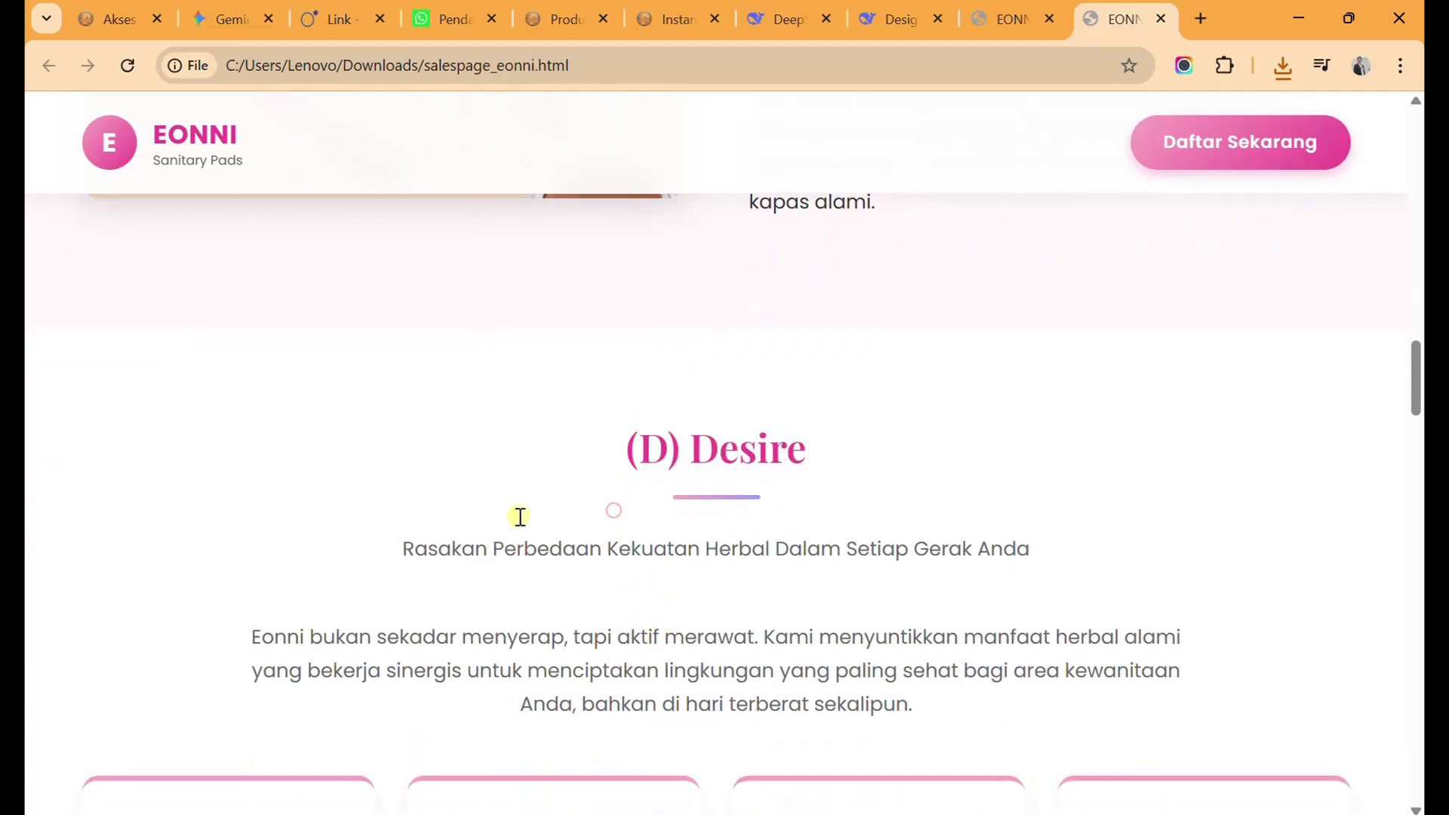
drag(629, 441, 842, 451)
scroll(834, 446, up, 10)
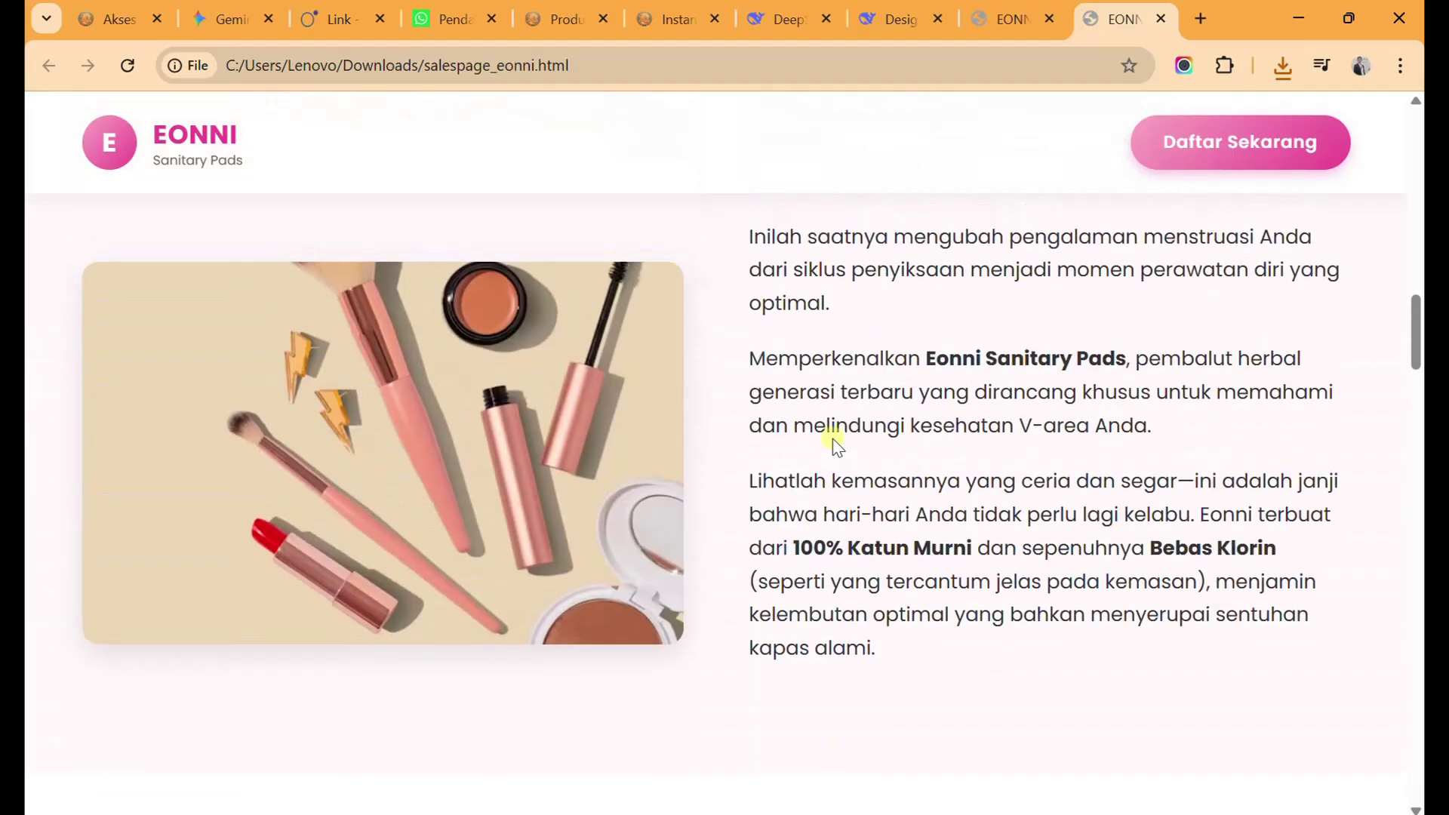
drag(630, 442, 790, 433)
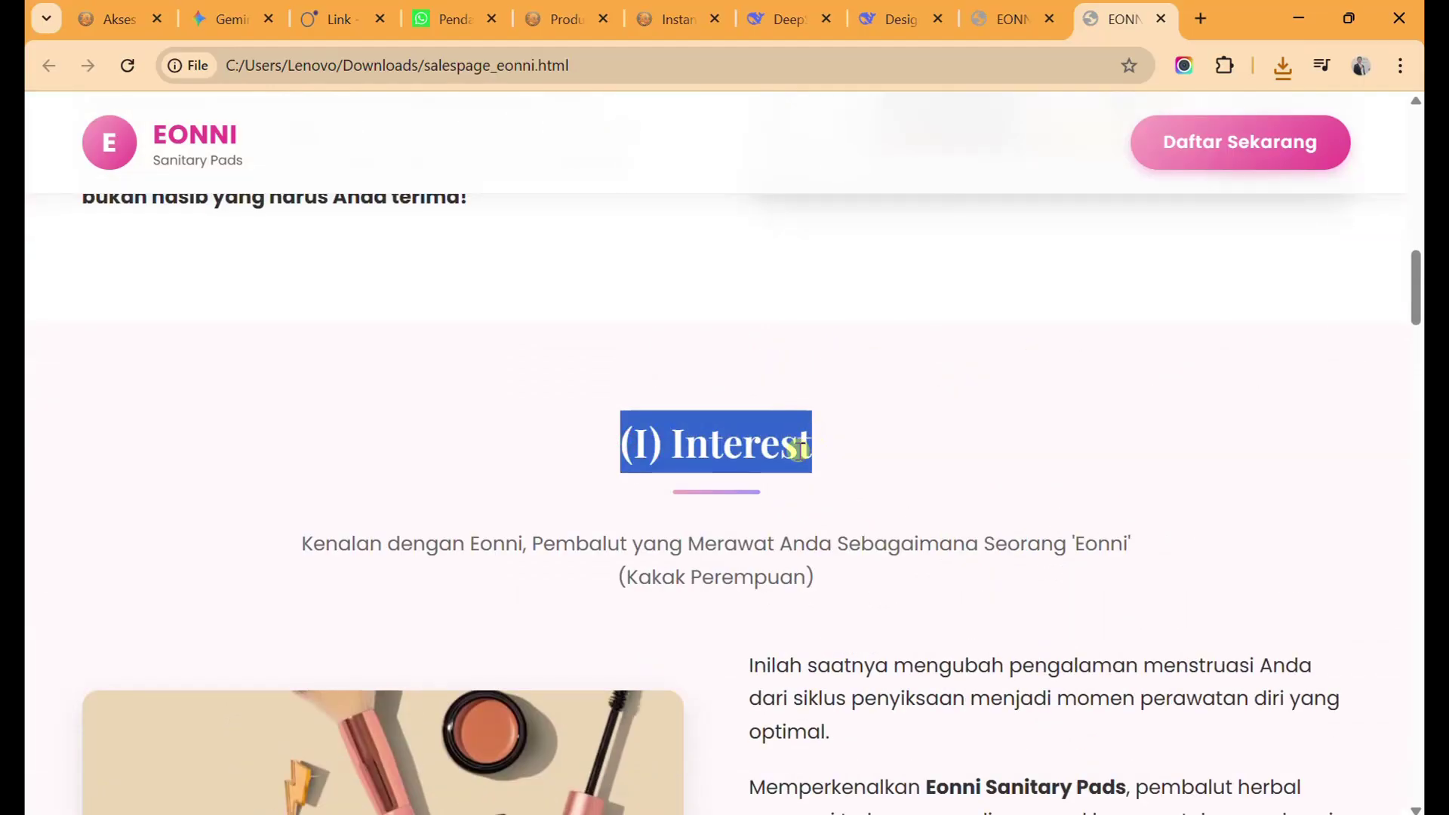
Highlight the "(A) Attention" heading on the sales page and review the hero section above it.
scroll(728, 475, up, 10)
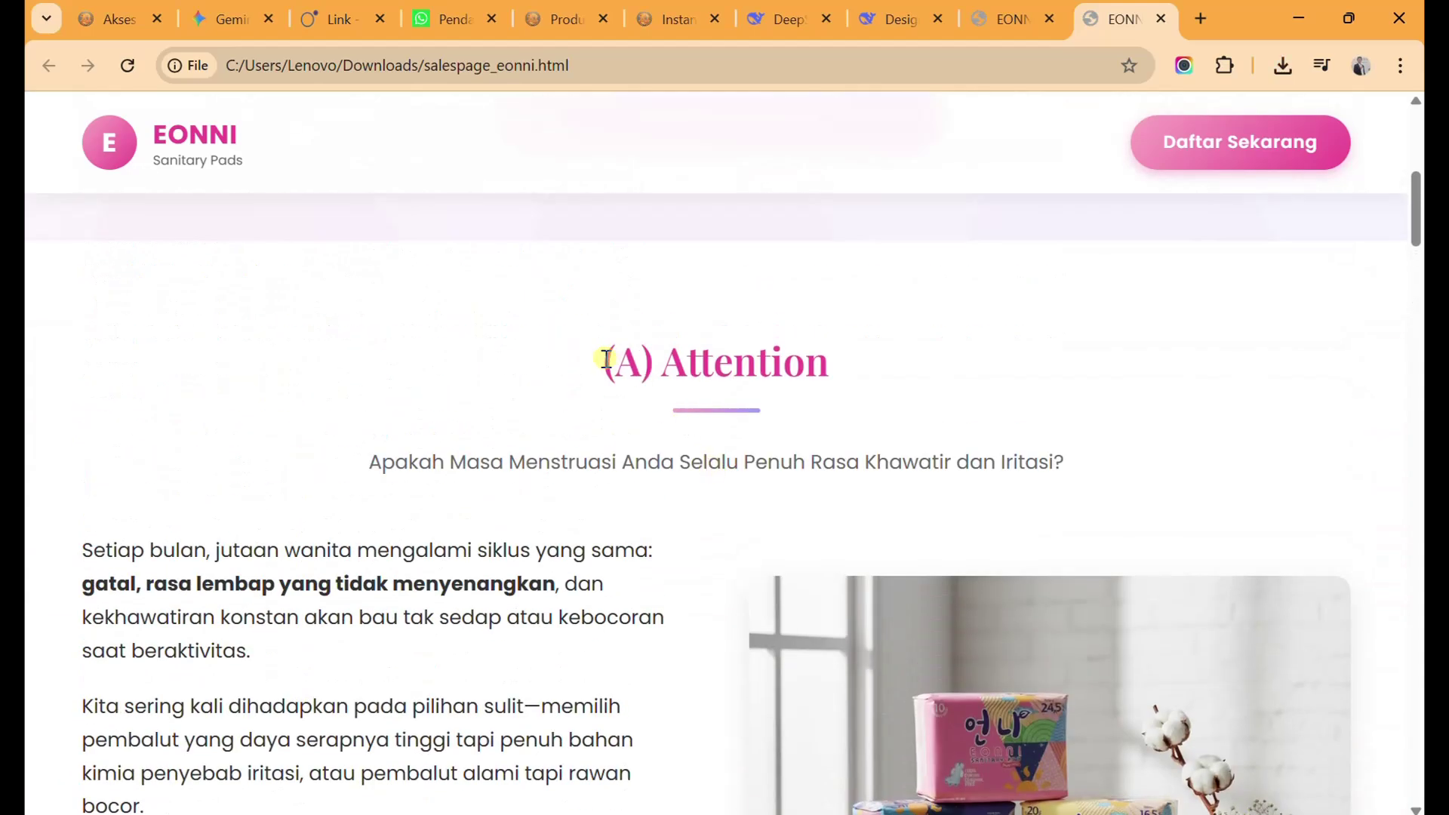
drag(605, 358, 809, 357)
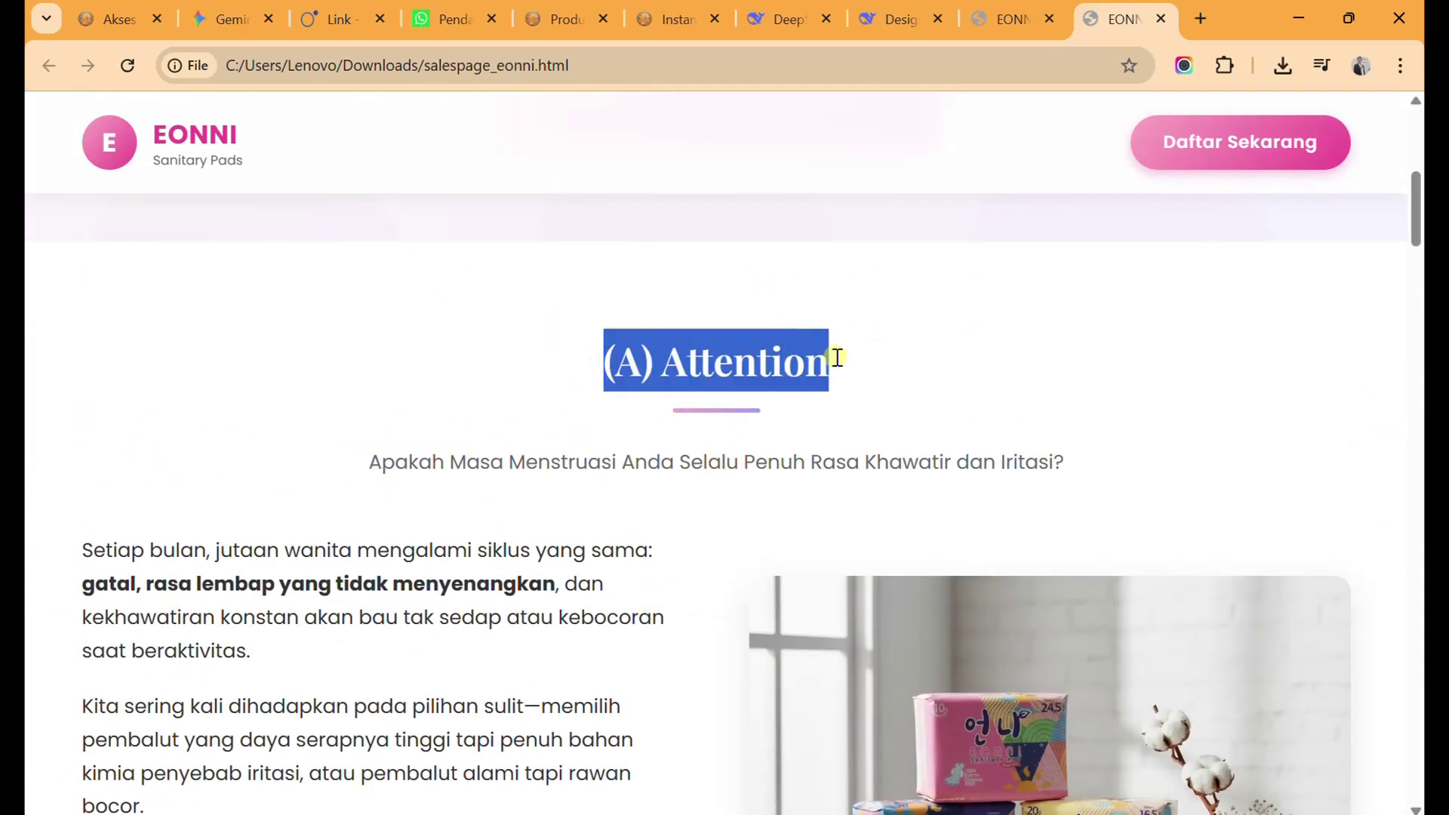
scroll(803, 394, up, 3)
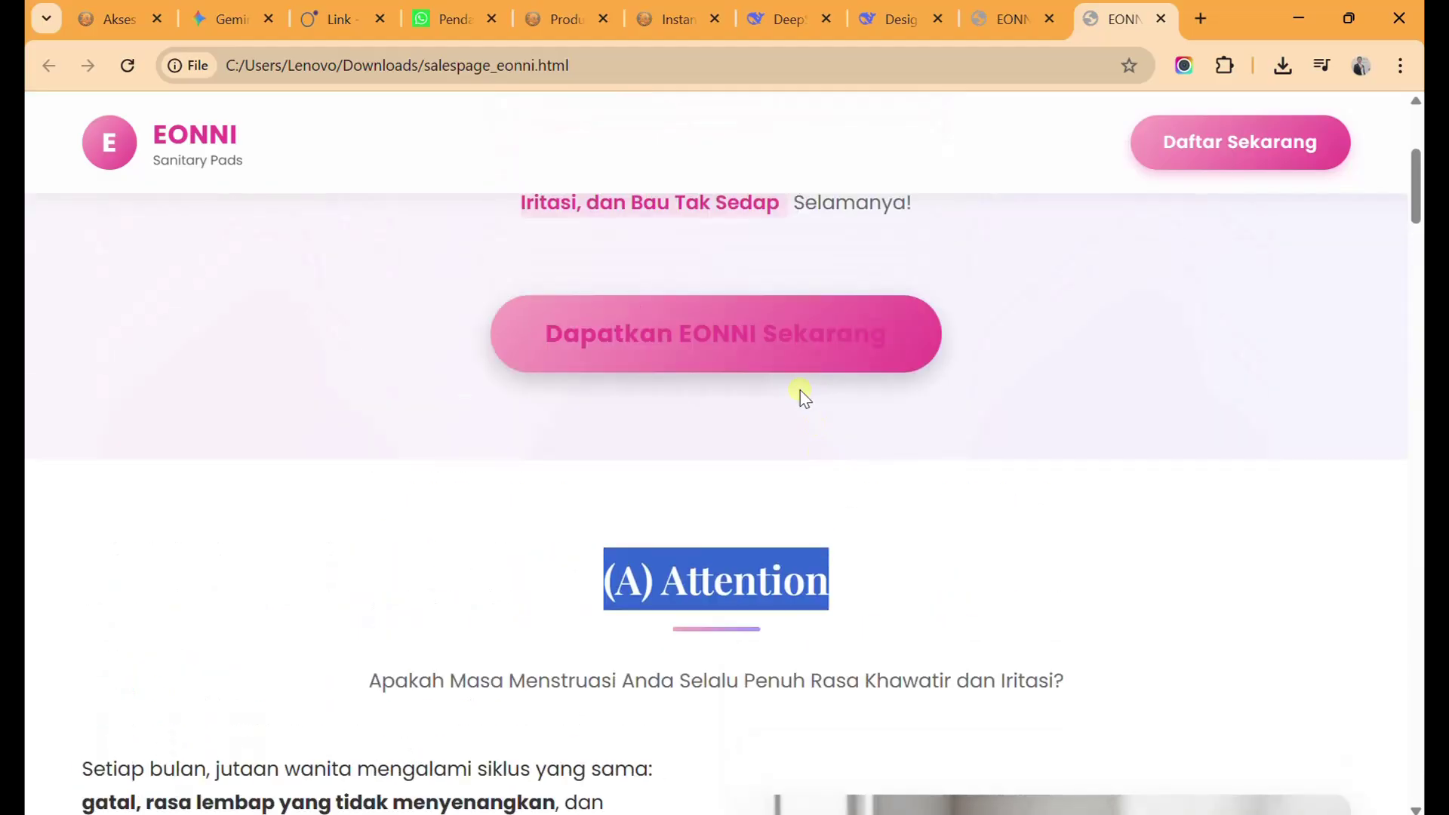
scroll(779, 480, up, 5)
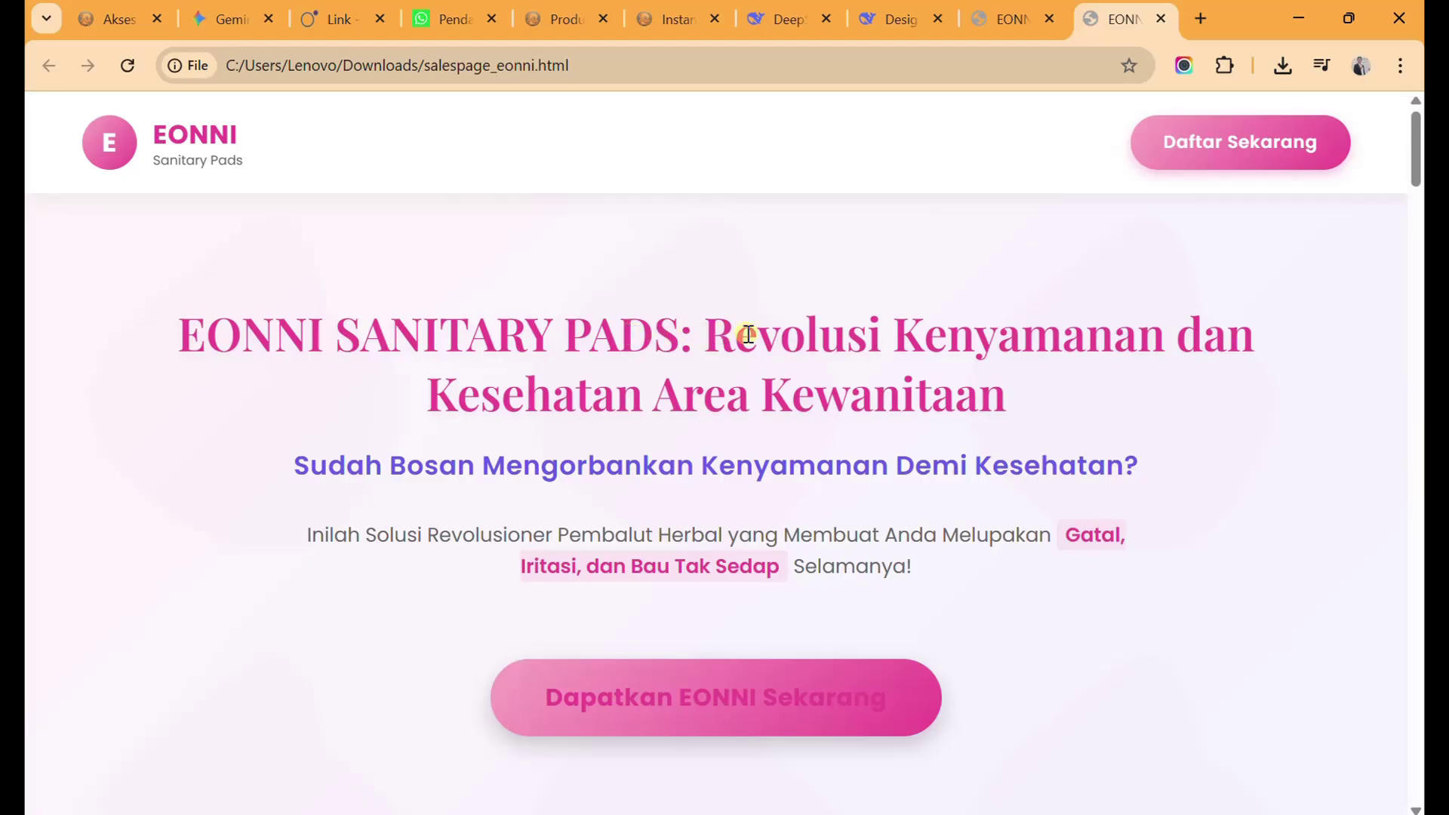
Review the sales page from the hero down to the benefit cards, then return to the Interest section's cosmetics image.
scroll(590, 396, down, 5)
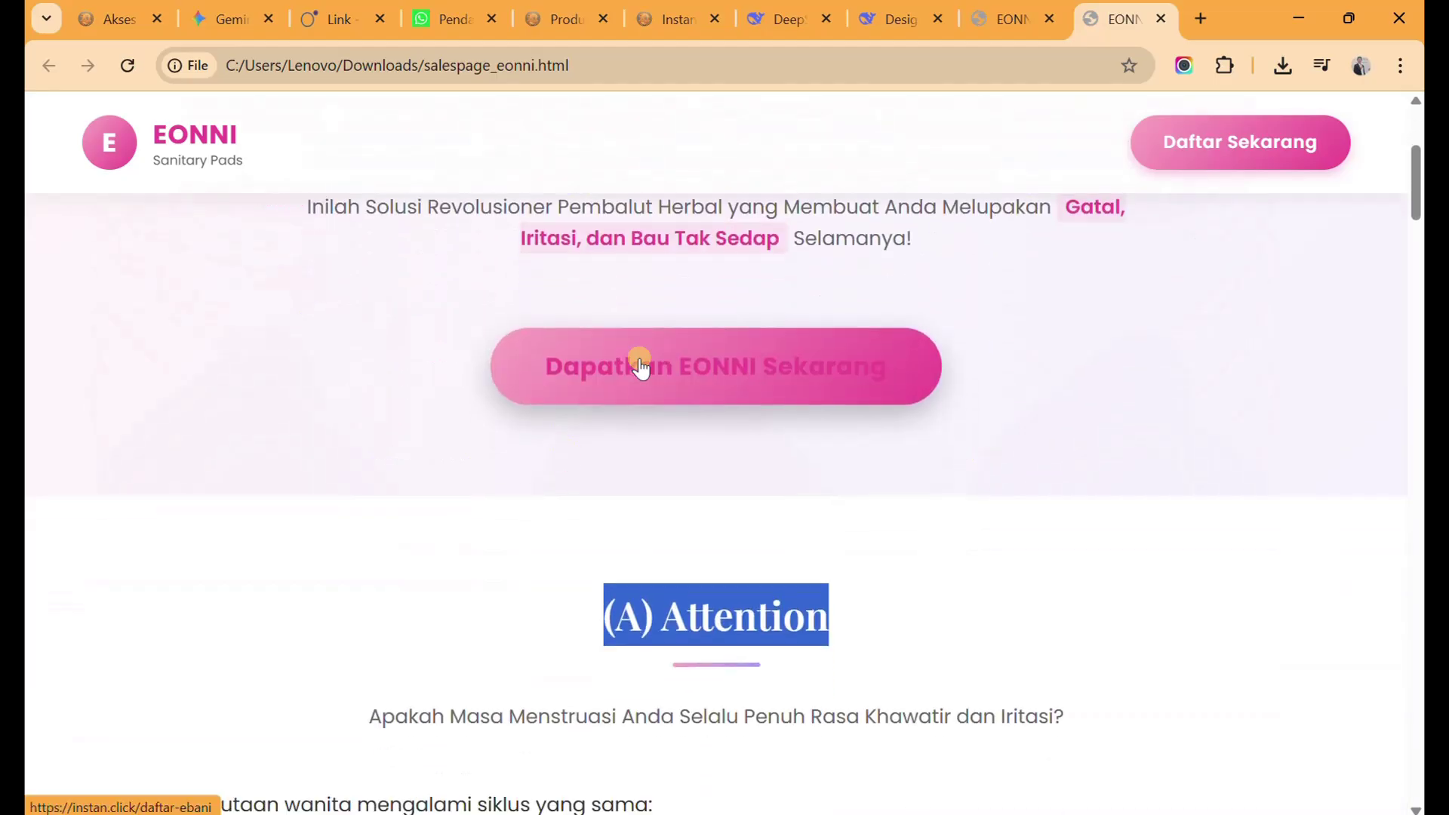
scroll(686, 572, down, 3)
click(732, 404)
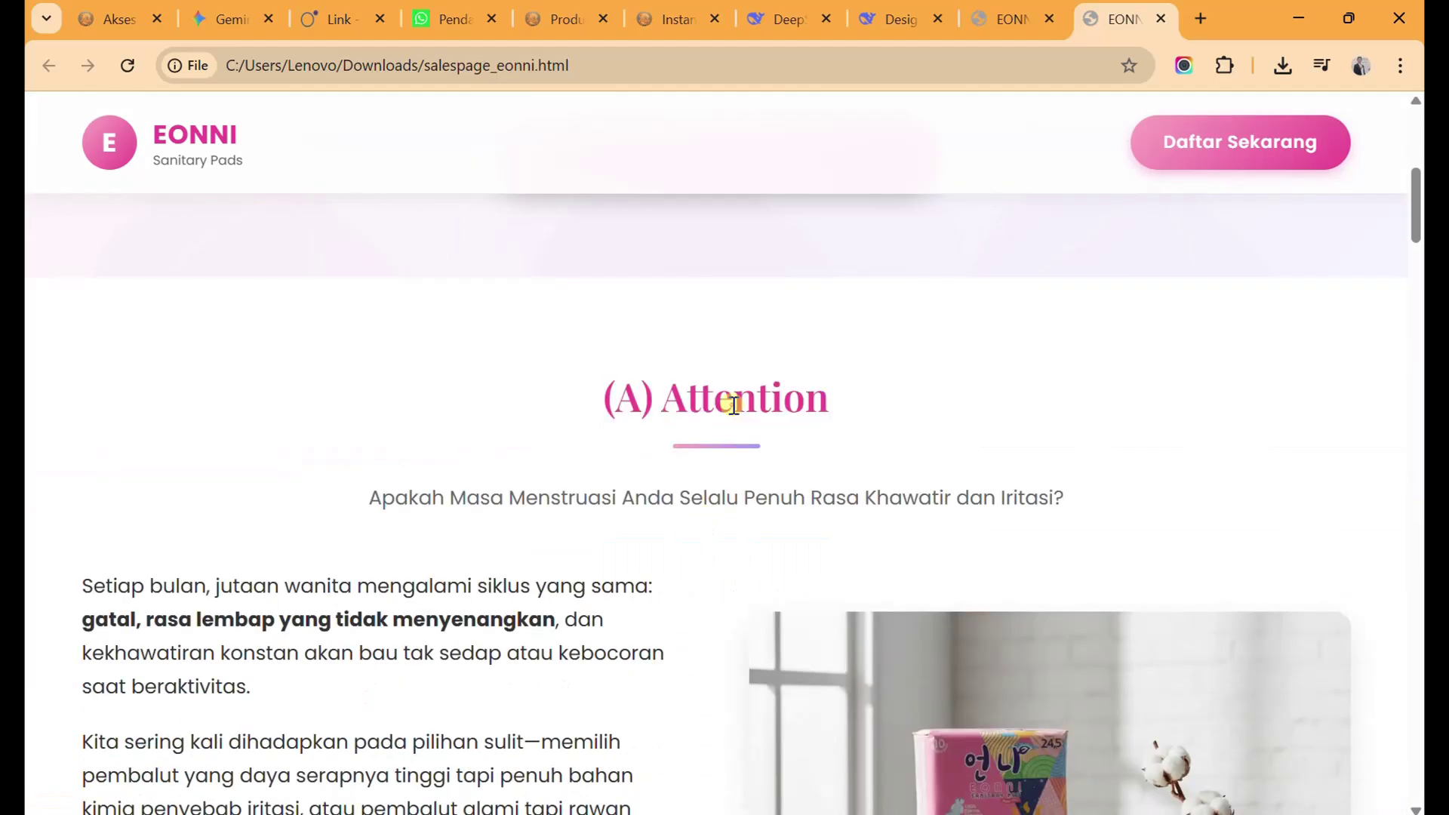
scroll(618, 446, down, 10)
scroll(617, 457, down, 15)
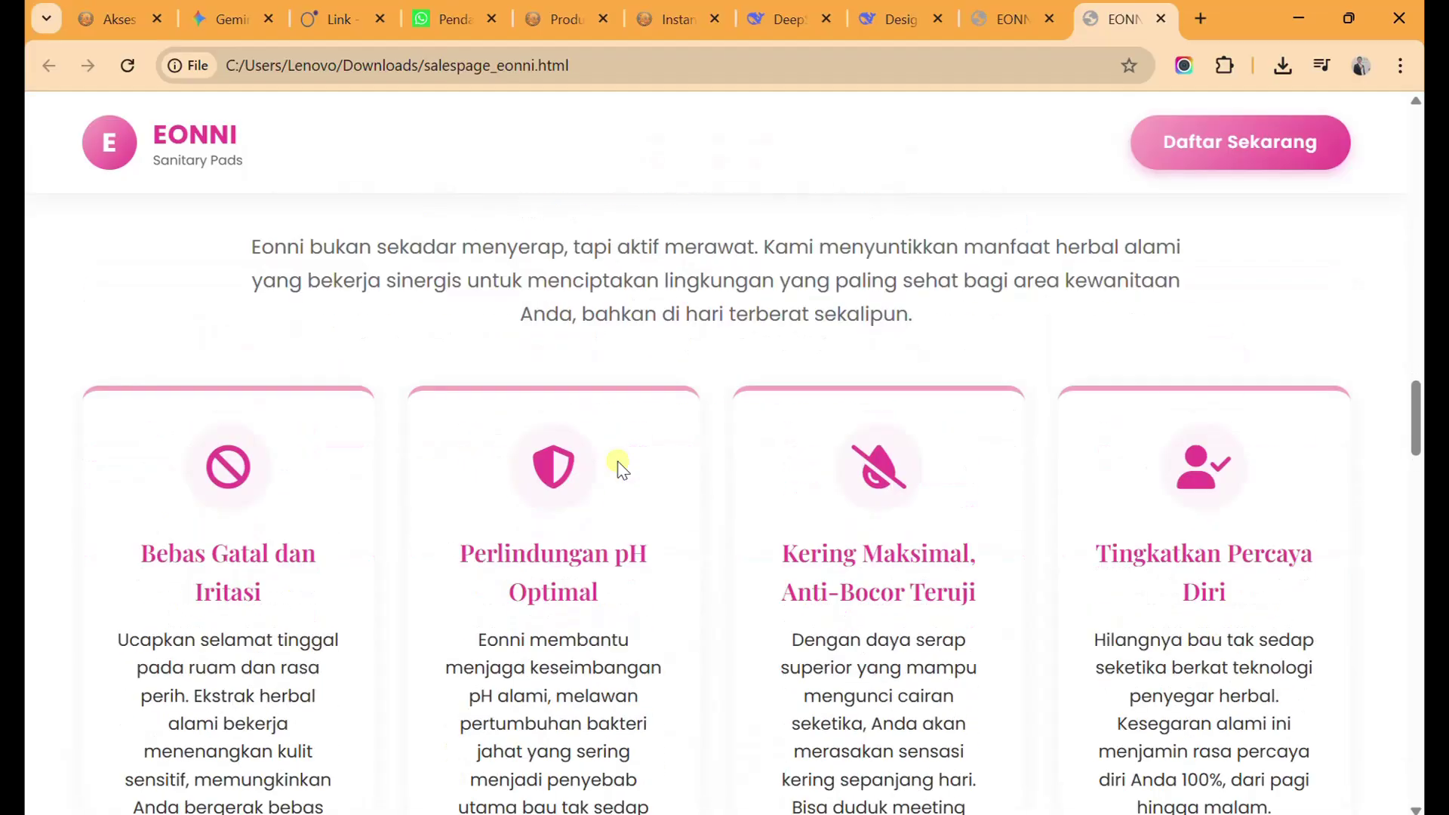
scroll(504, 445, up, 16)
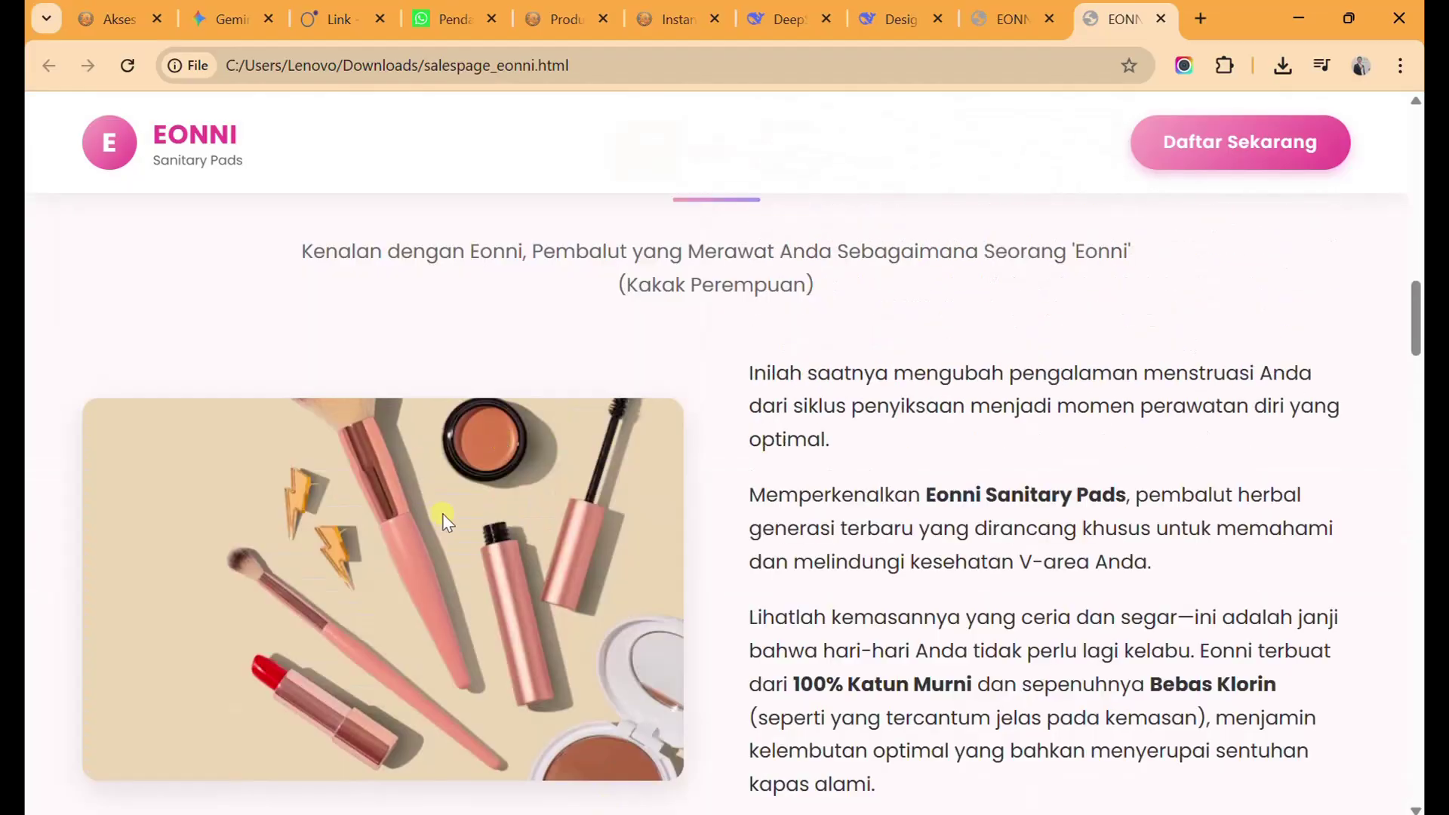
Add an Image block to the csbotai biolink page on Instan, uploading bank_konten_1_pagi_yang_segar_dan_nyaman from Downloads without cropping.
click(338, 30)
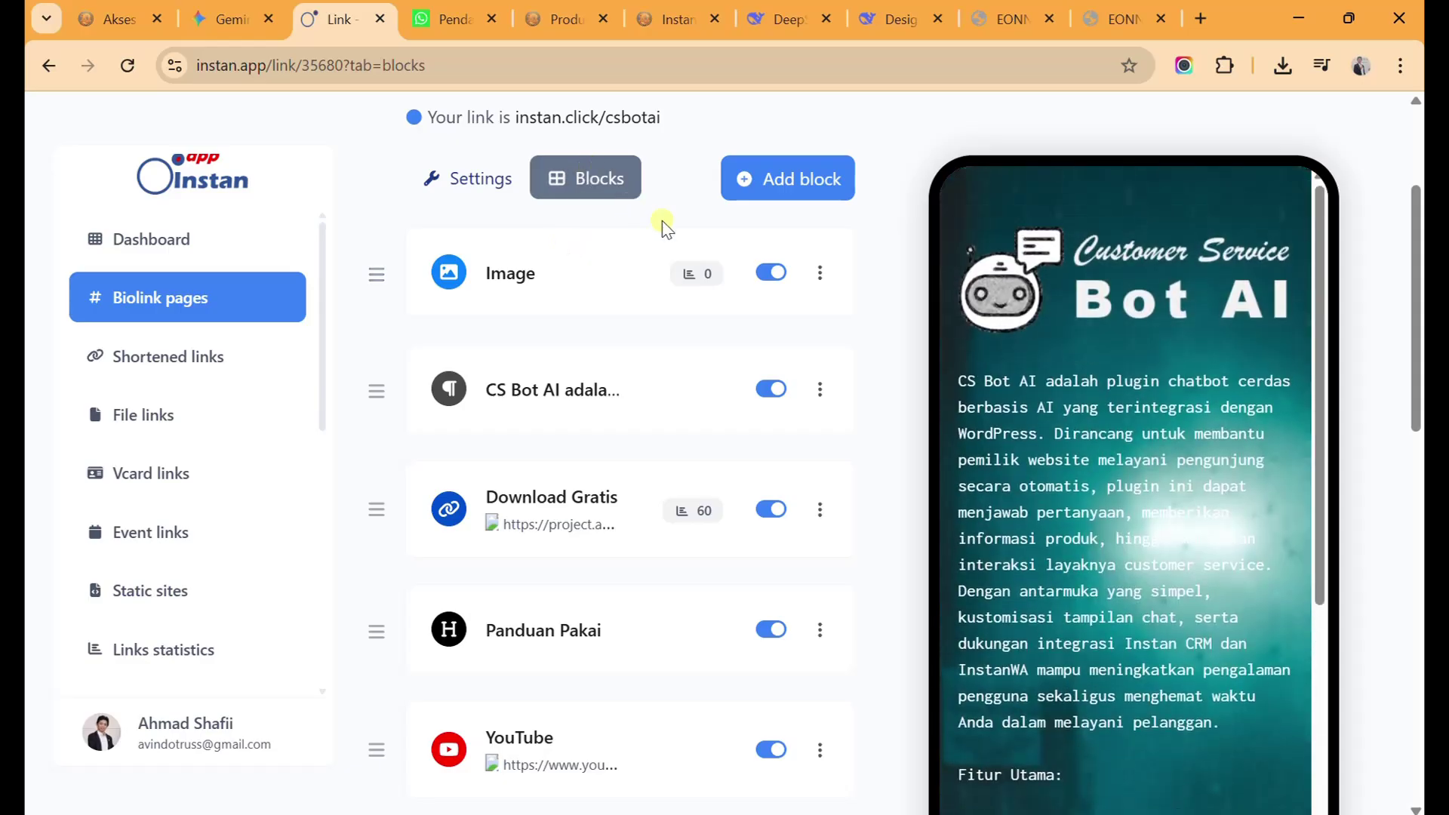
click(776, 190)
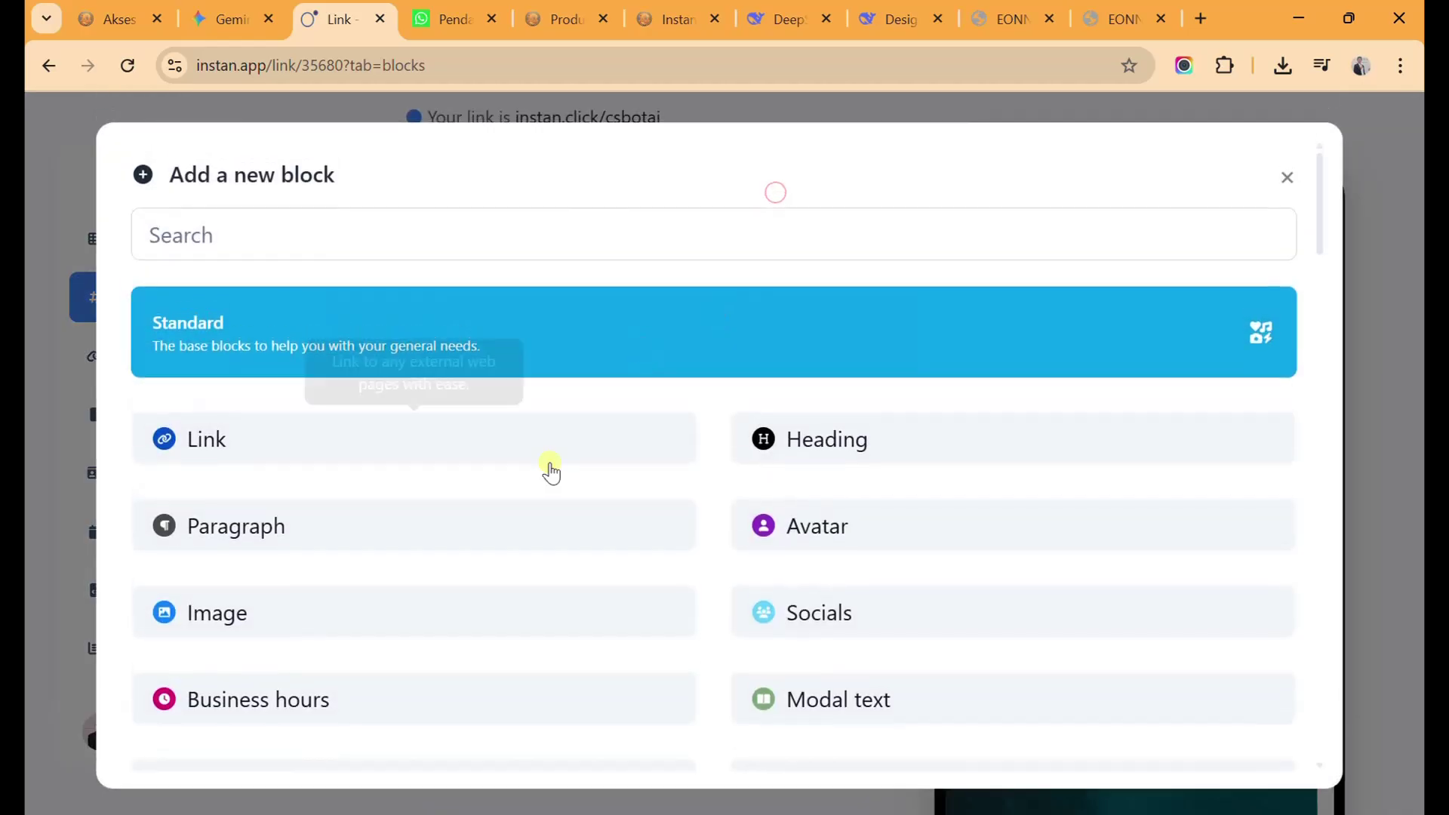
click(224, 615)
click(828, 392)
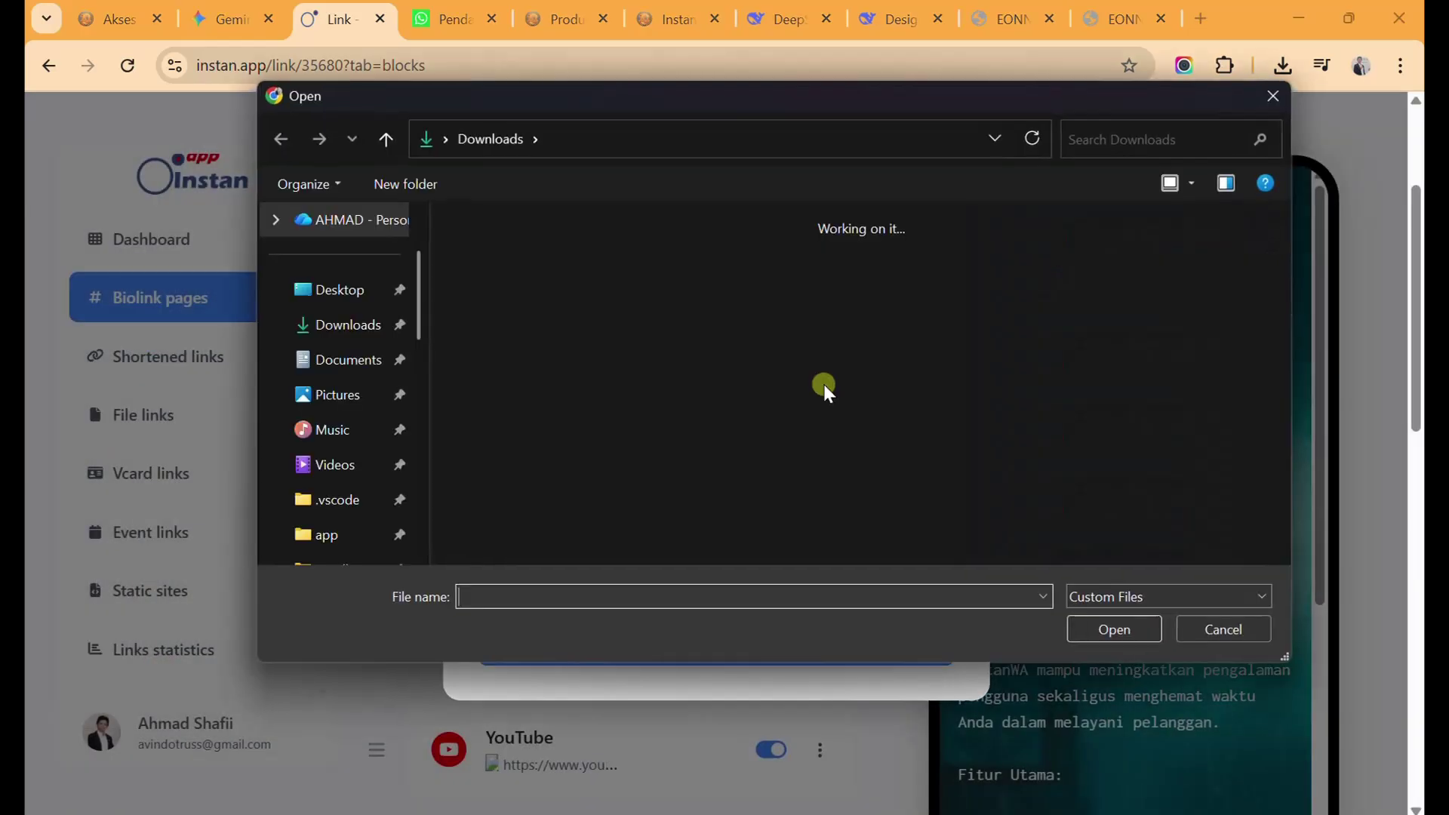
scroll(921, 360, down, 5)
scroll(921, 360, down, 10)
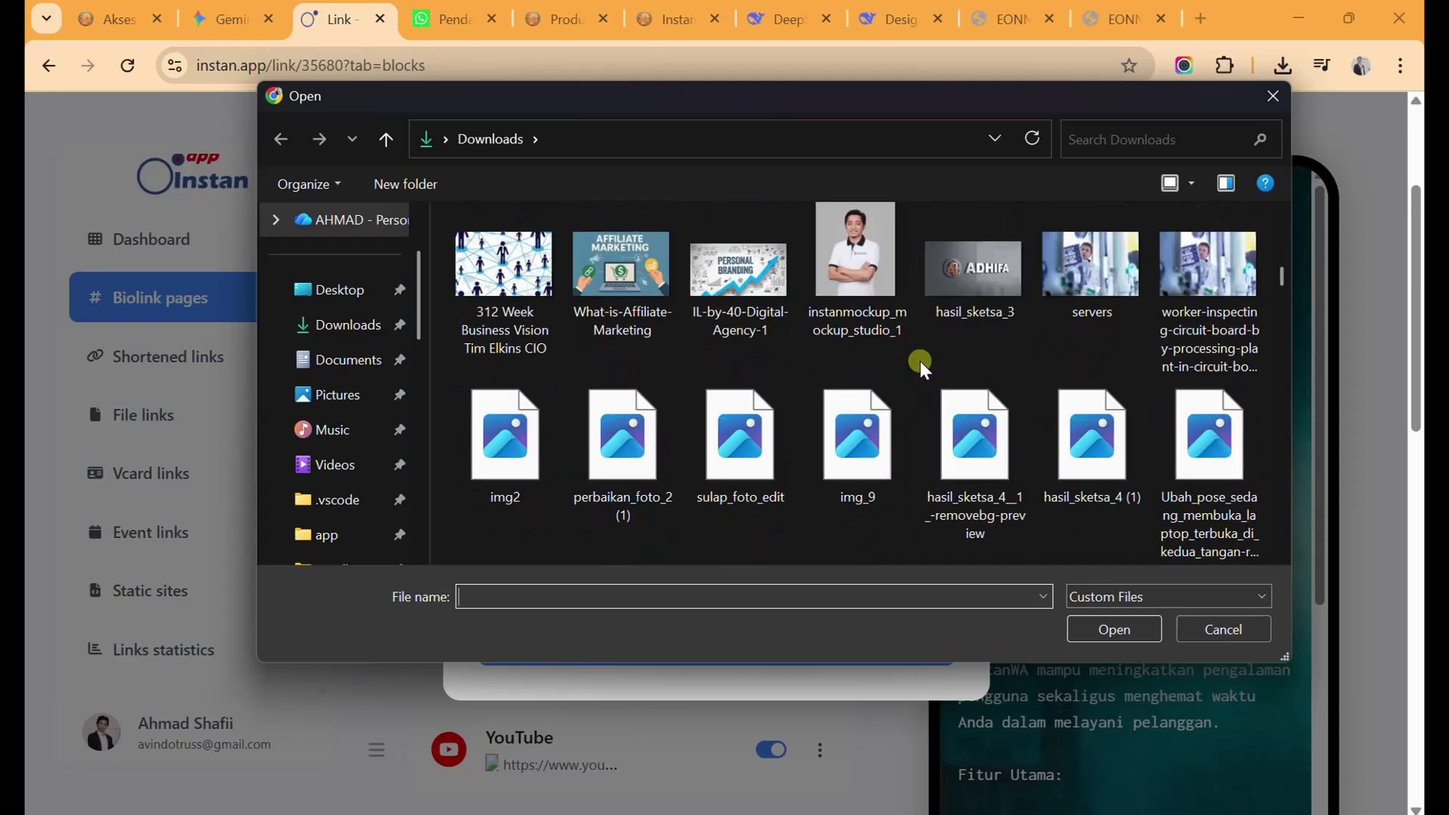
drag(1275, 301, 1252, 515)
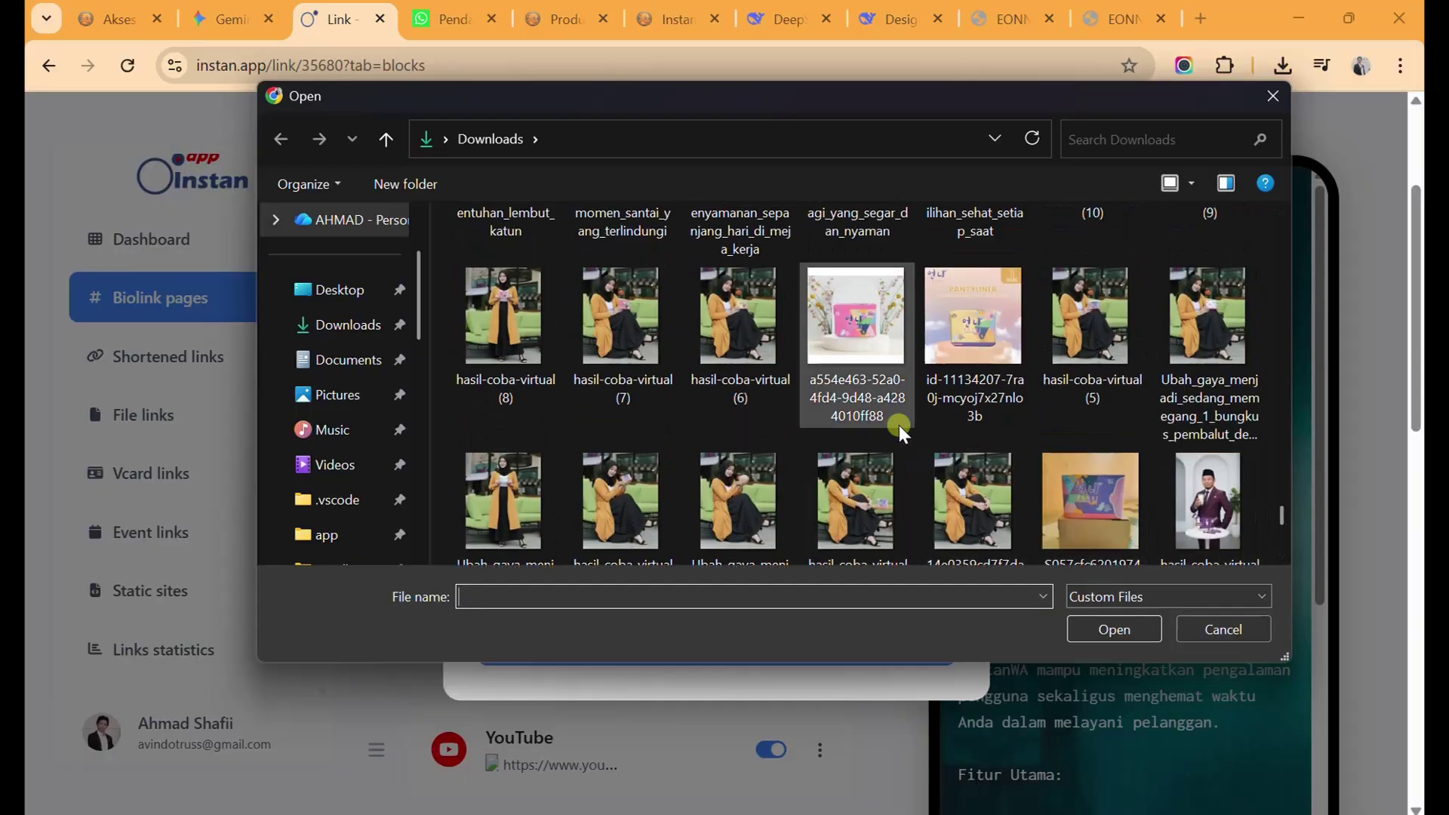
scroll(837, 370, up, 2)
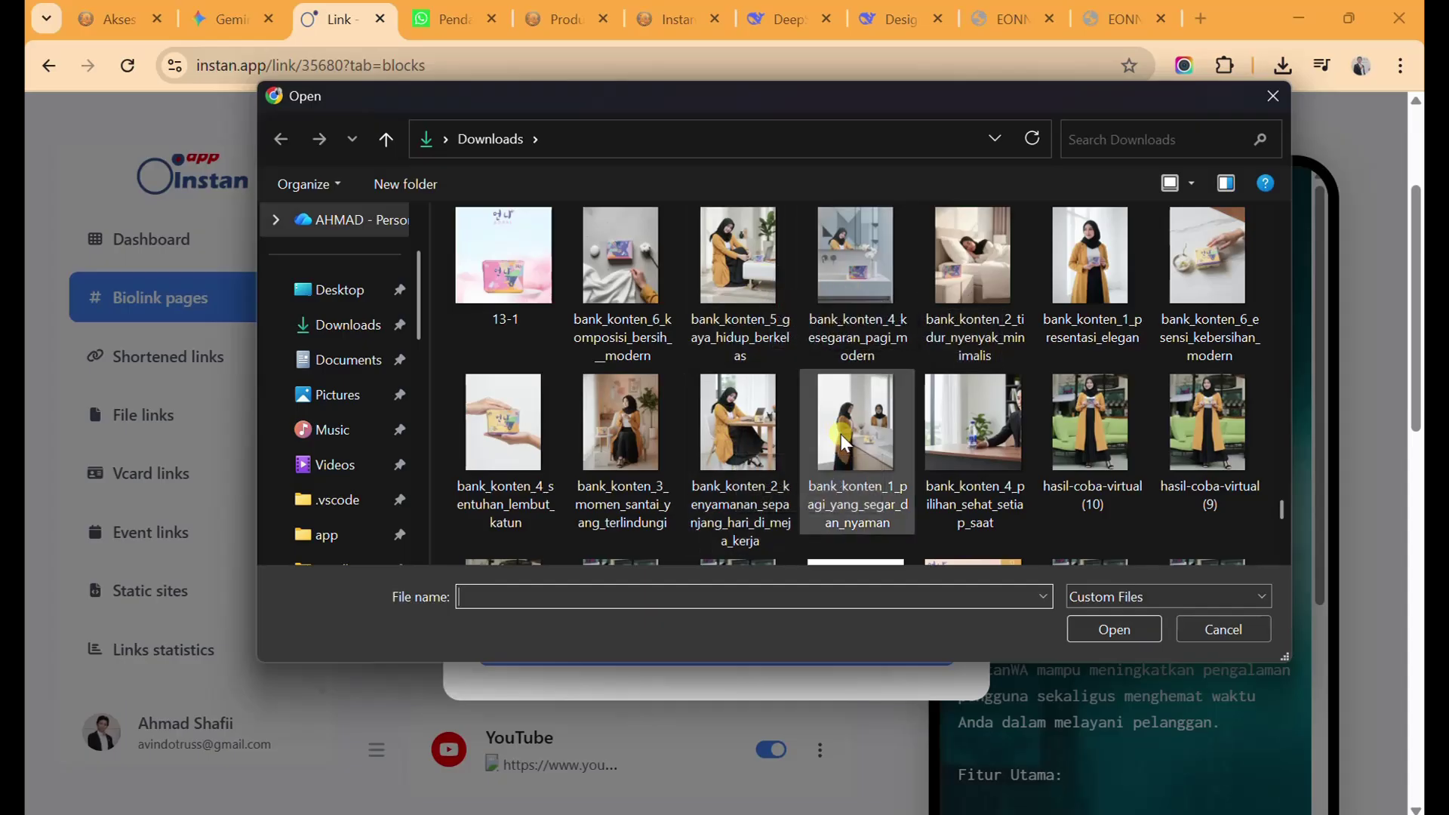
click(868, 446)
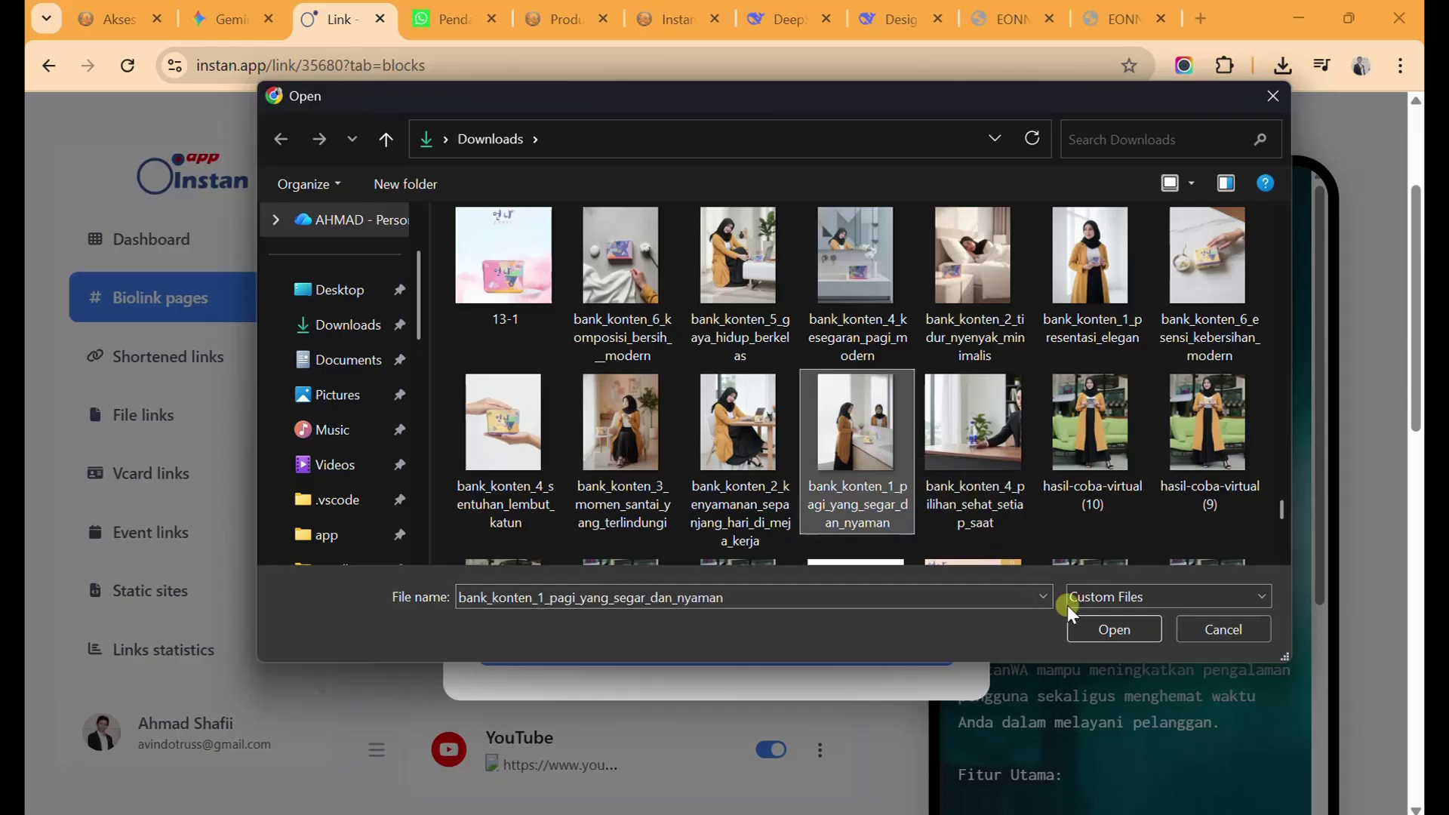
click(1103, 627)
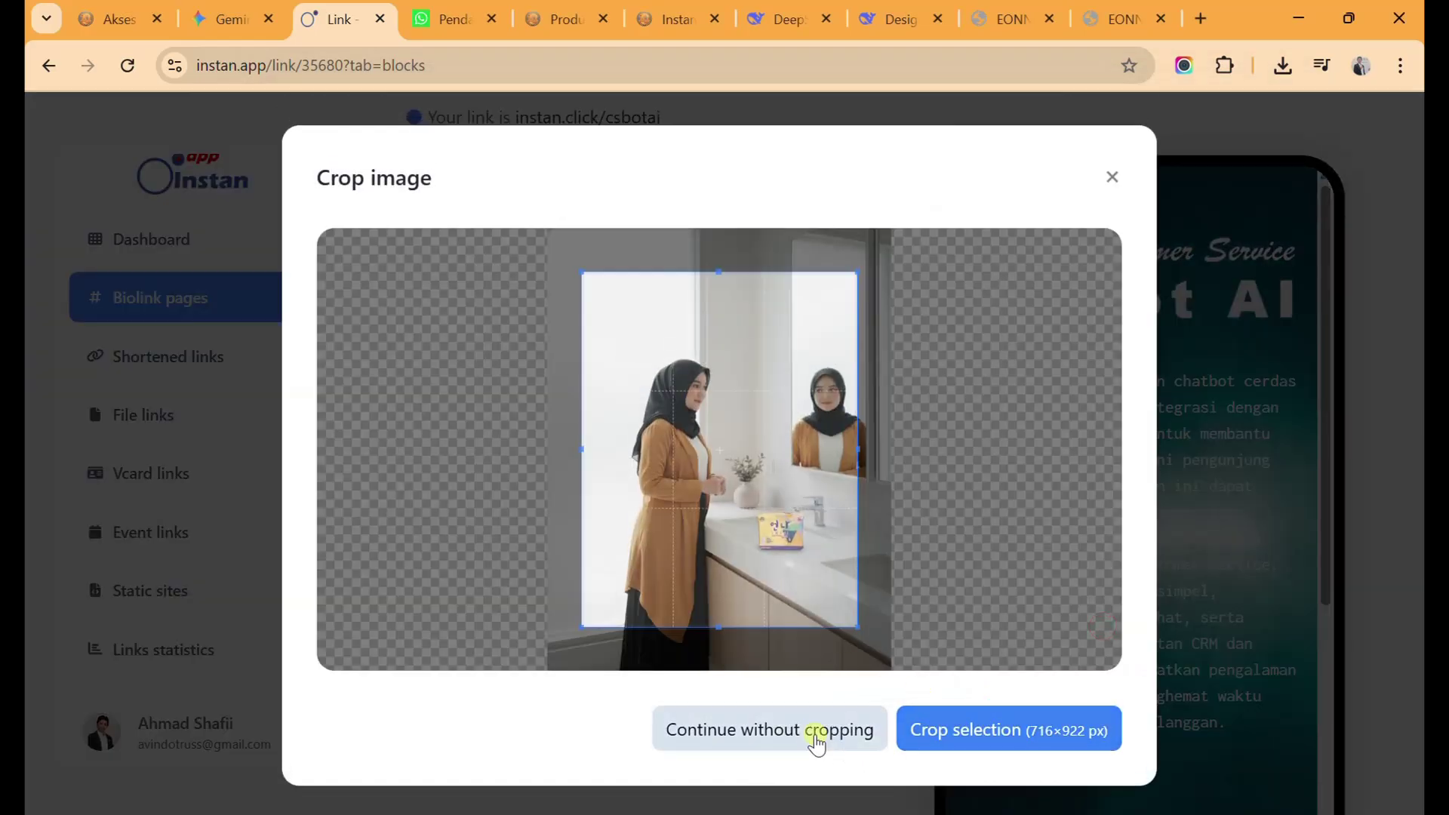
click(812, 734)
click(748, 653)
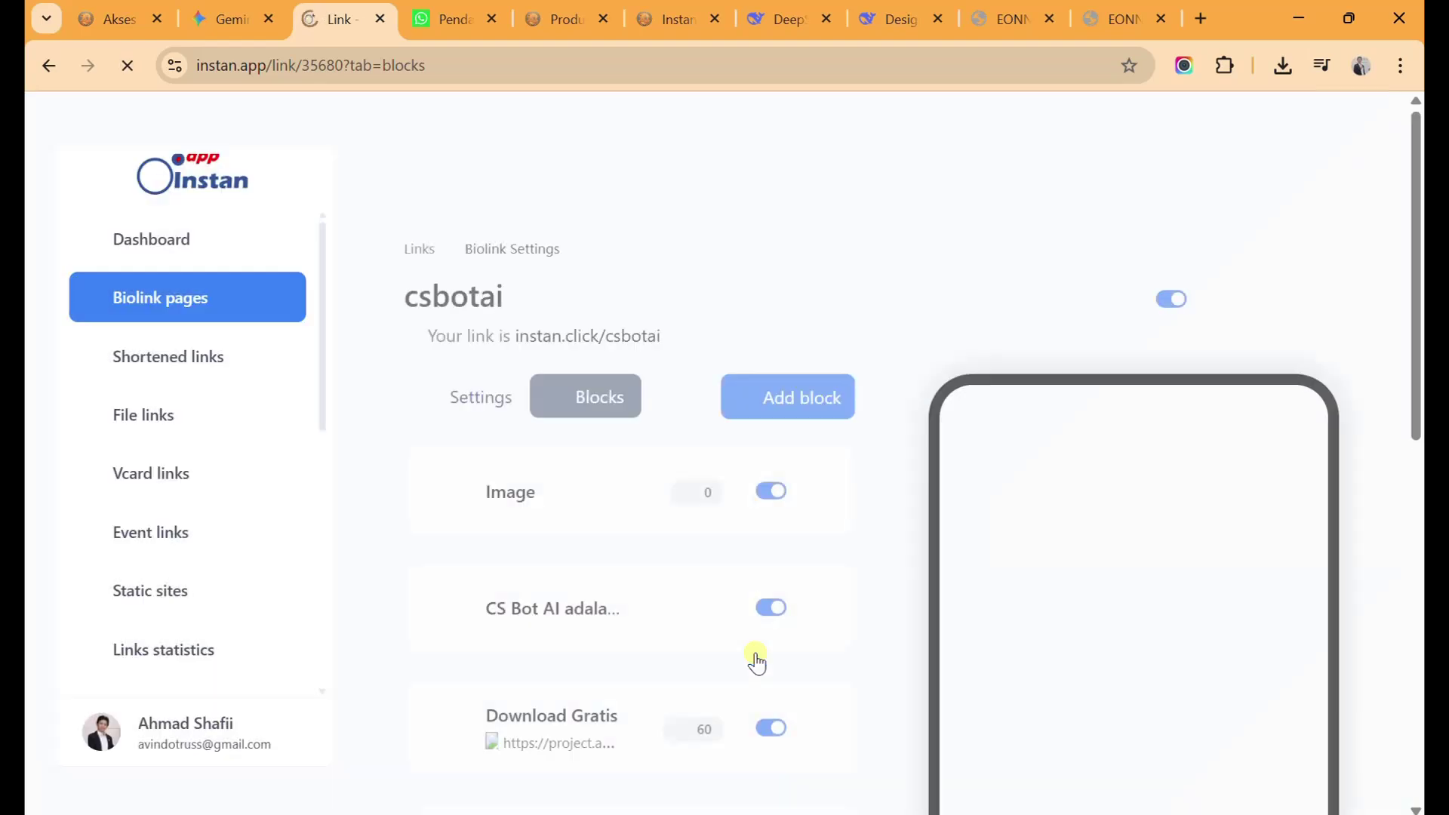
Disable the newly added last Image block, open its settings and copy the address of its uploaded image.
scroll(755, 653, down, 10)
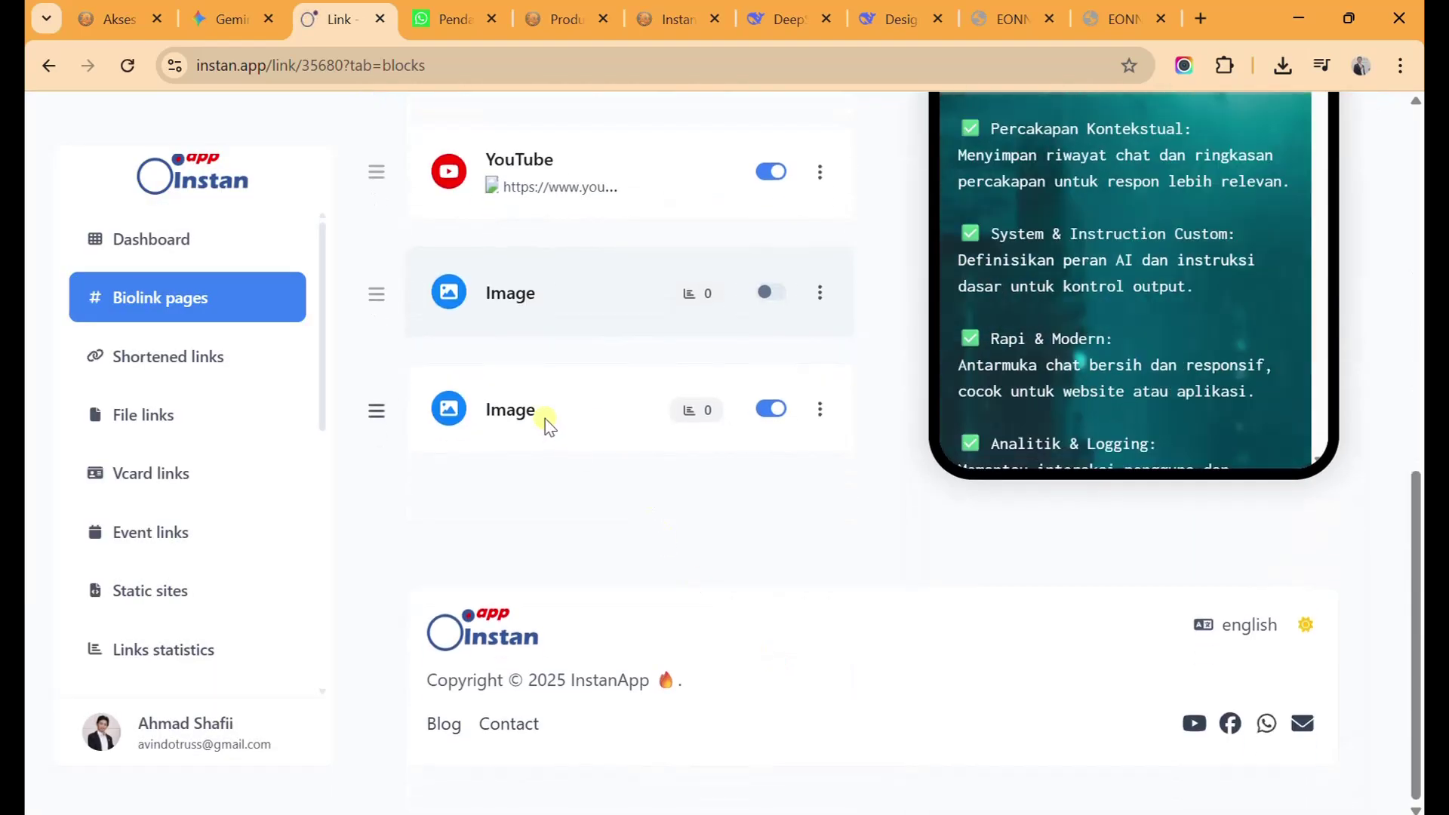
click(776, 413)
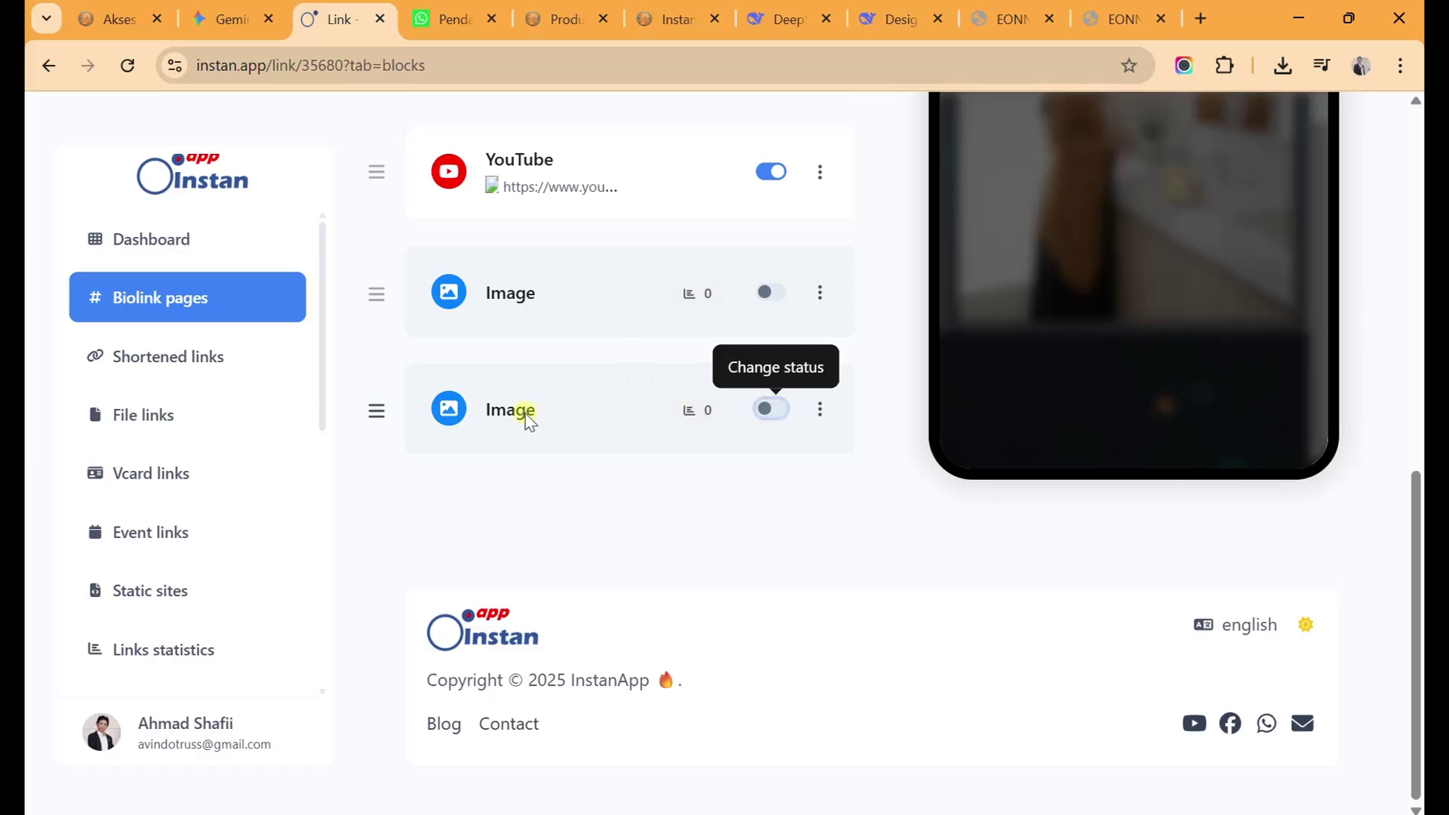
click(521, 419)
scroll(581, 462, down, 3)
right_click(792, 287)
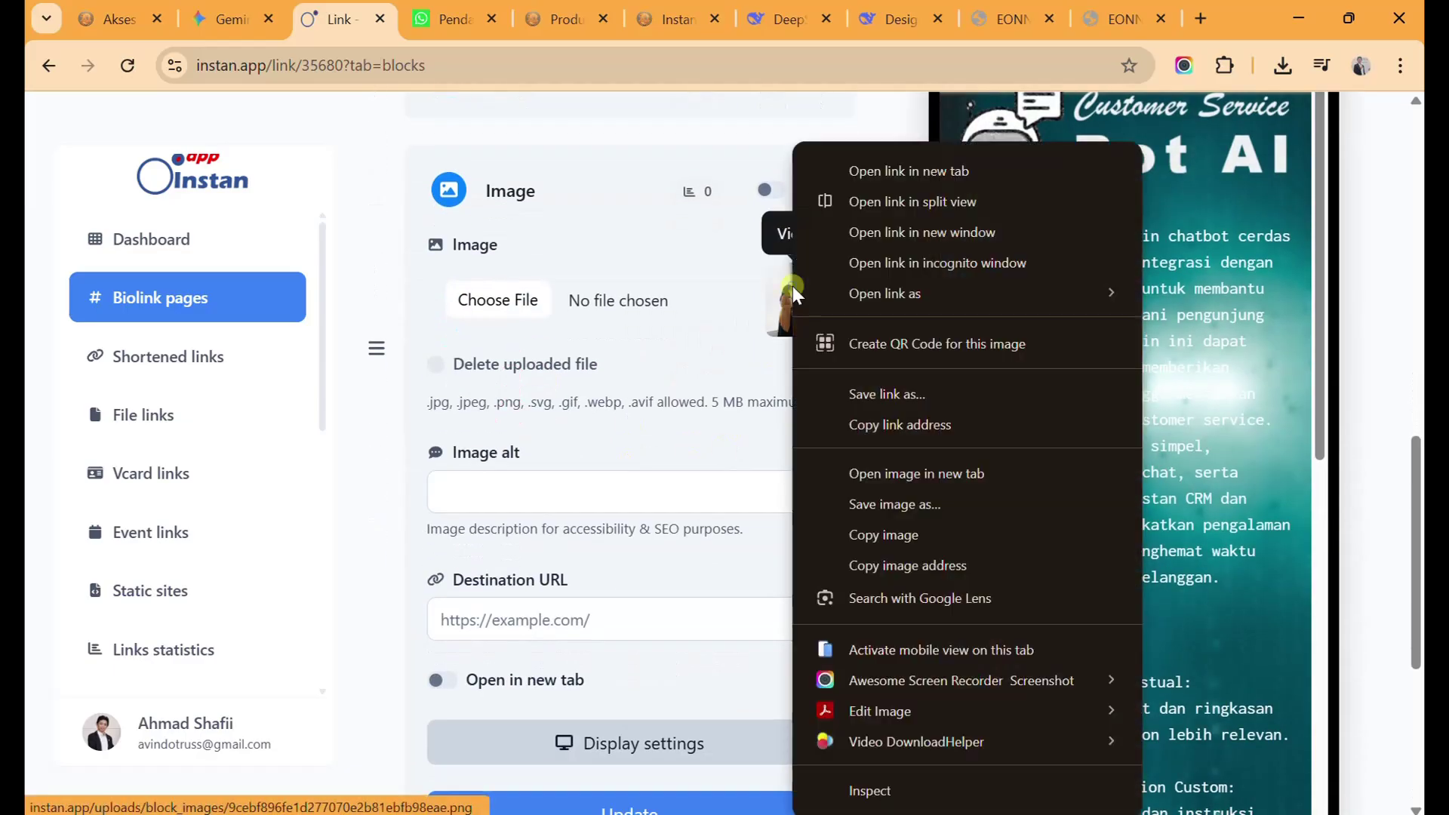
click(901, 565)
In salespage_eonni.html in Notepad, paste the copied image address over the Interest image's Unsplash URL up to "&auto=format".
key(alt+Tab)
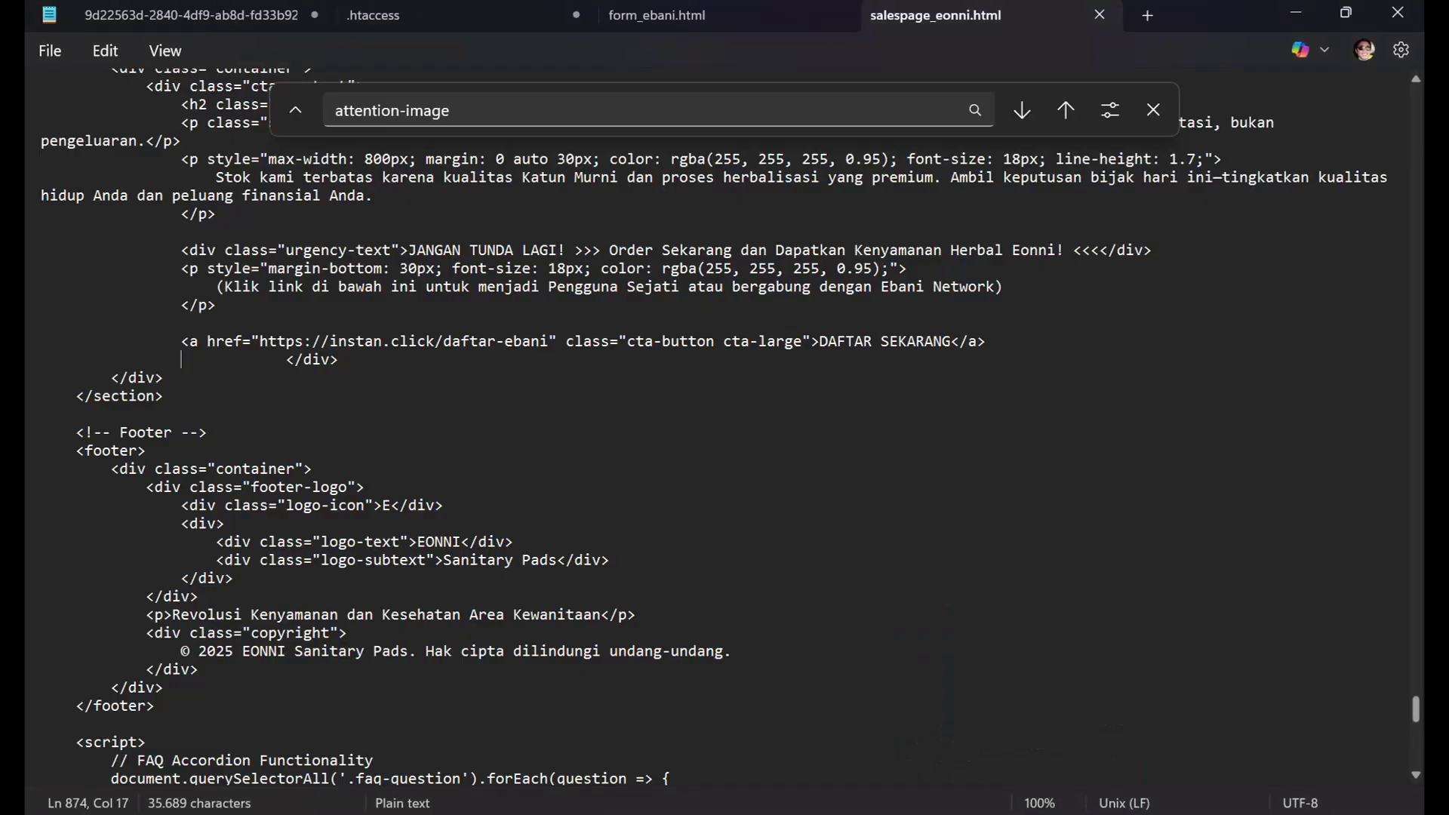
drag(1419, 690, 1395, 558)
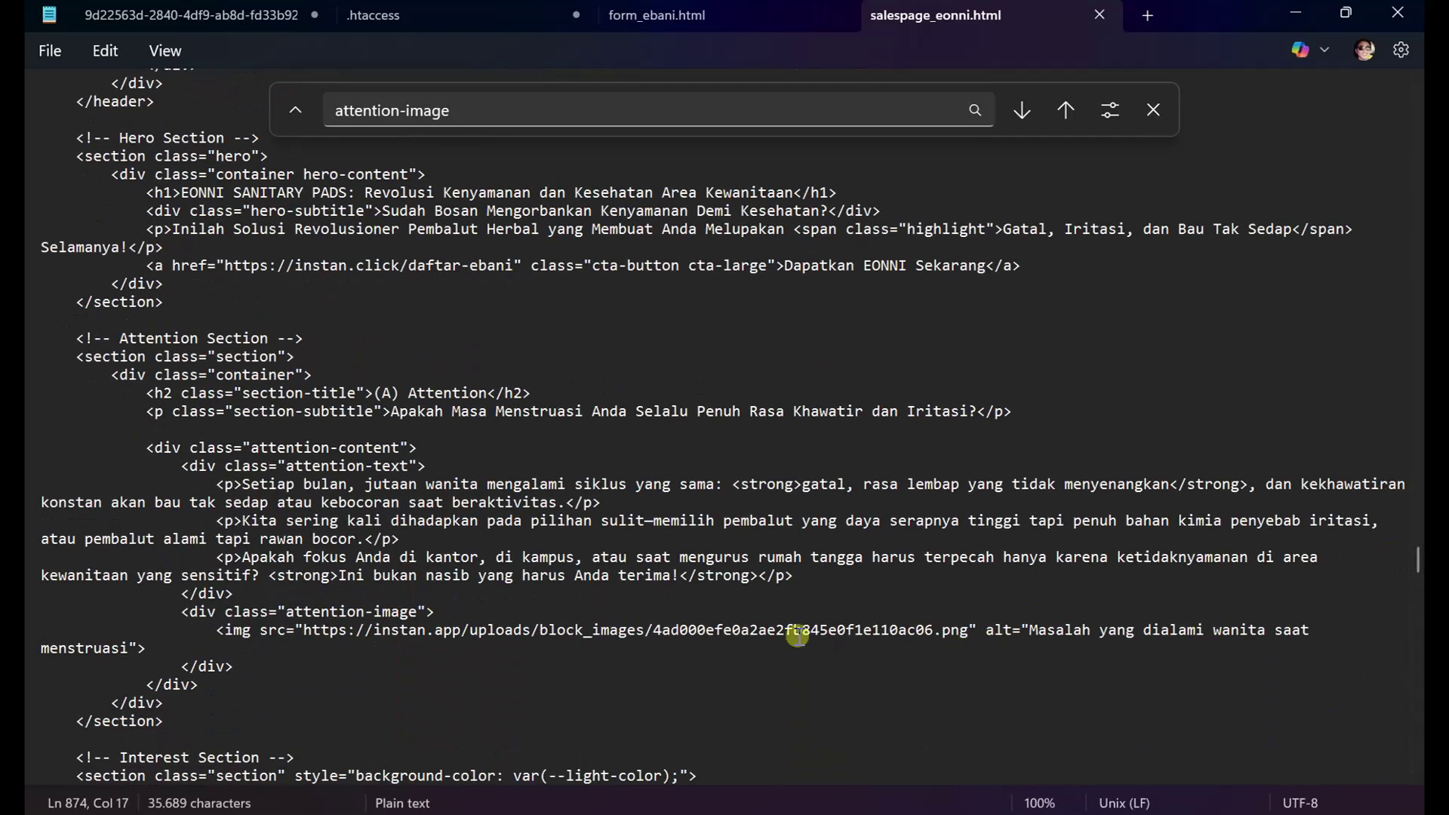
scroll(785, 634, down, 4)
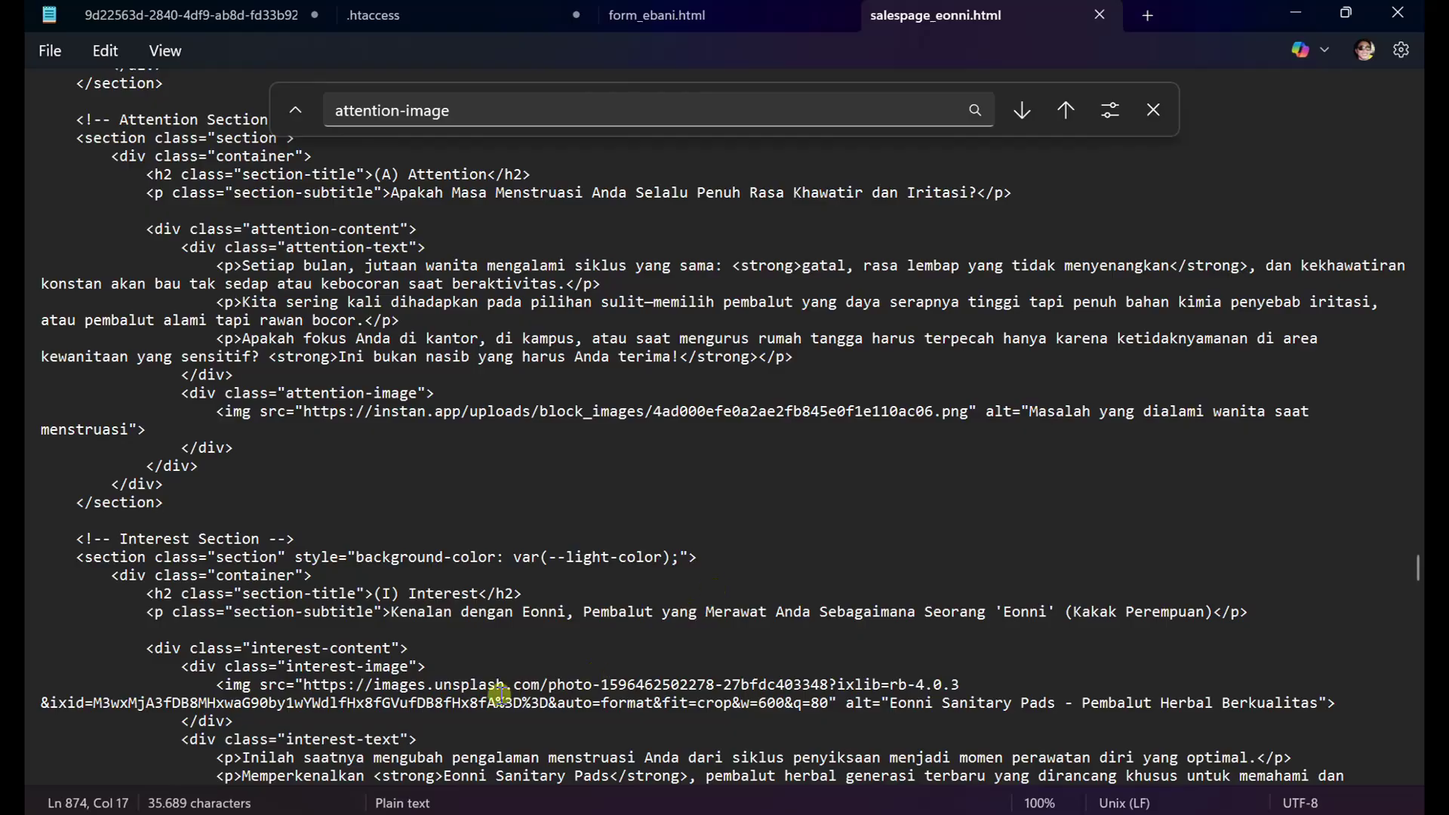
drag(304, 687, 830, 700)
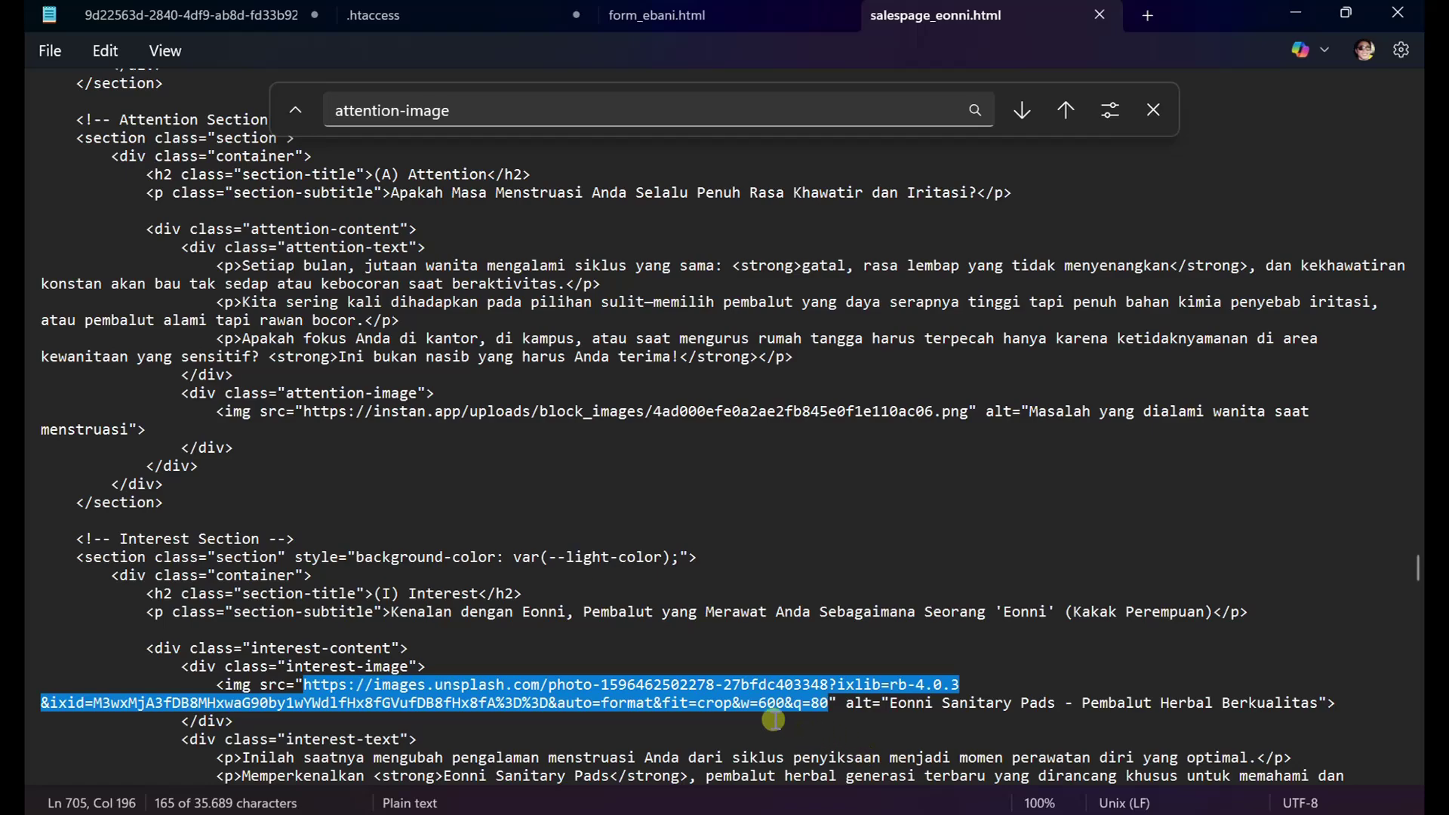
shift+click(544, 706)
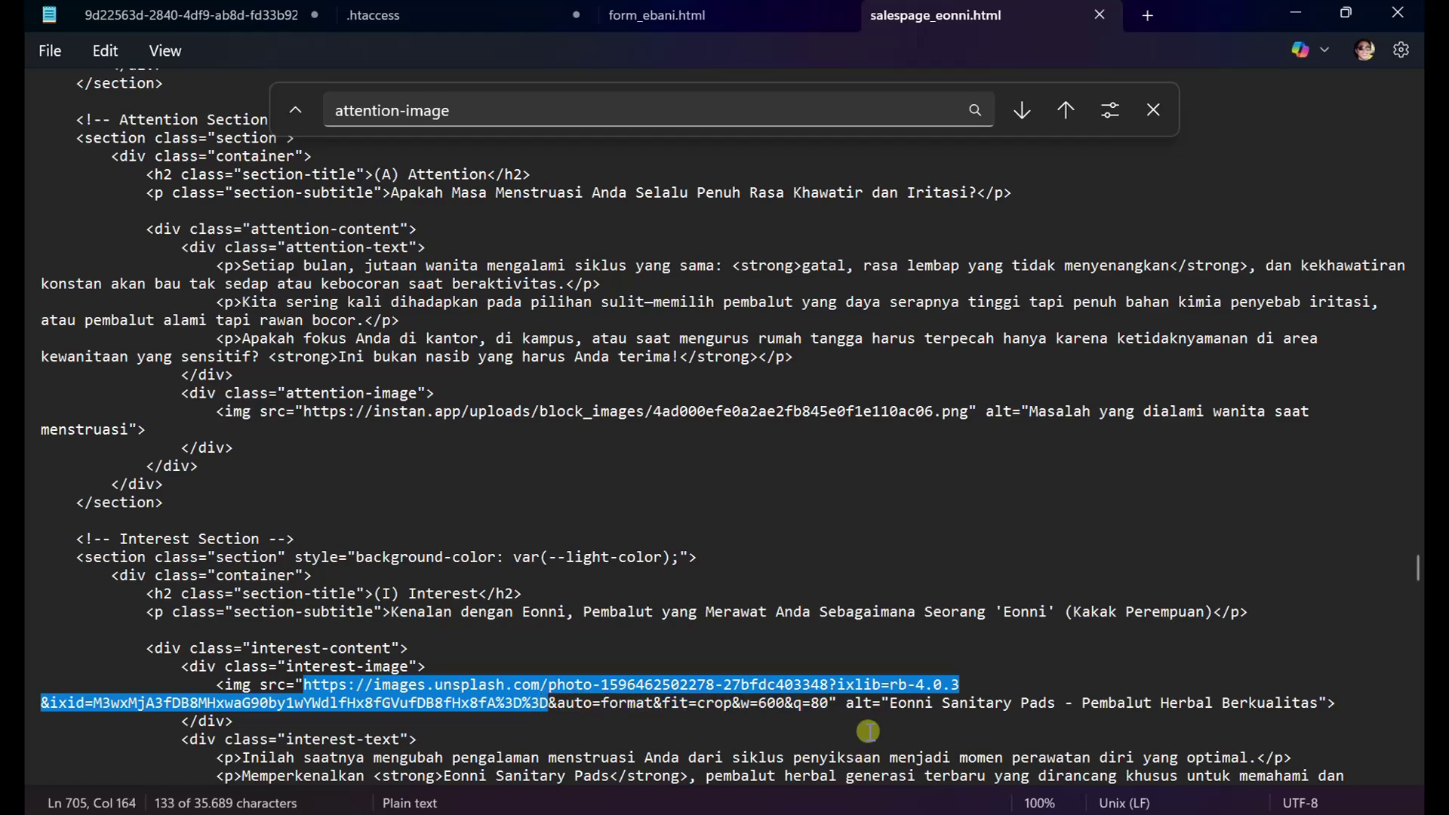
key(ctrl+v)
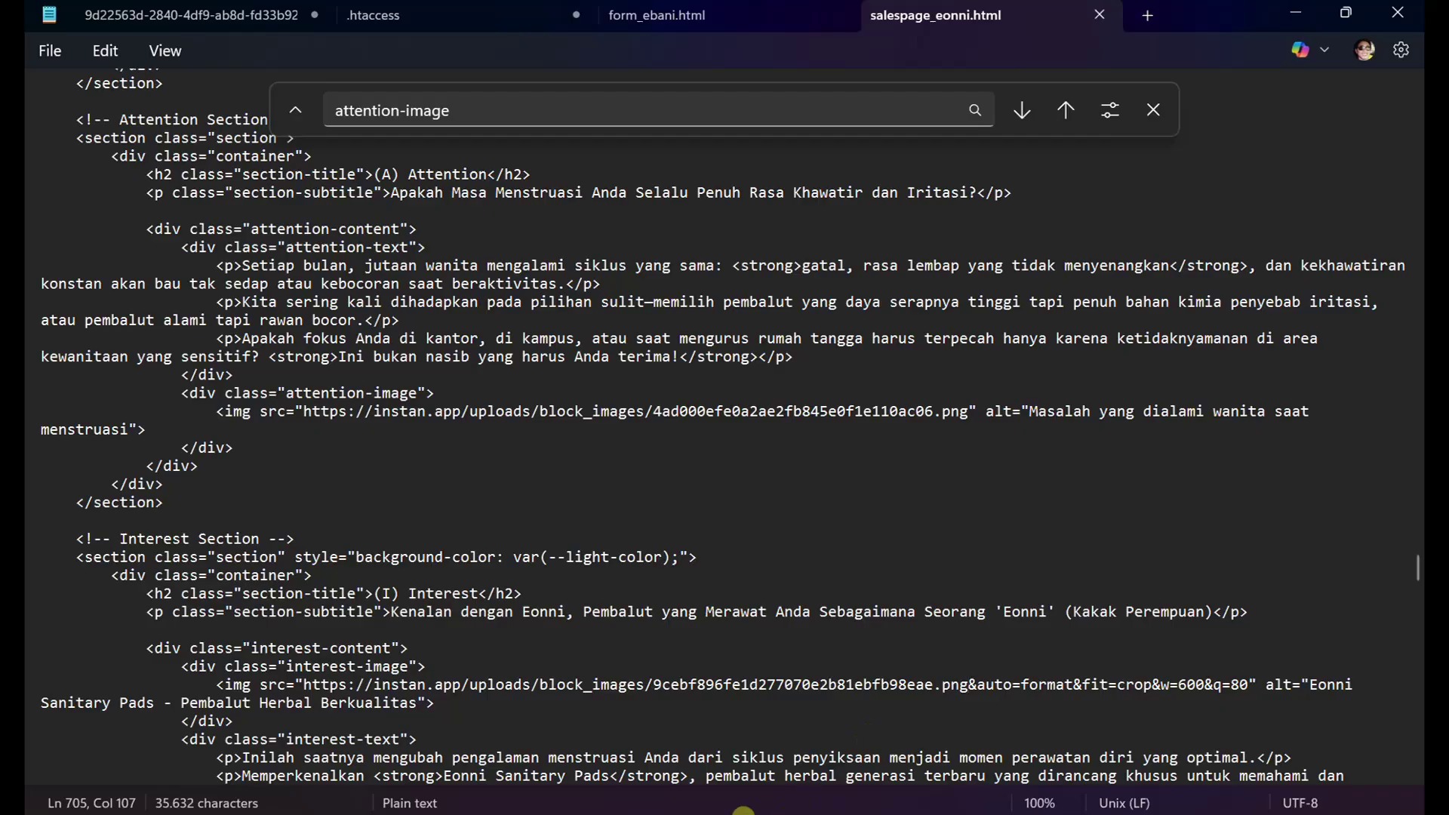
Return to the EONNI sales page in the browser and reload it to check the Interest section image.
mouse_move(700, 781)
click(909, 740)
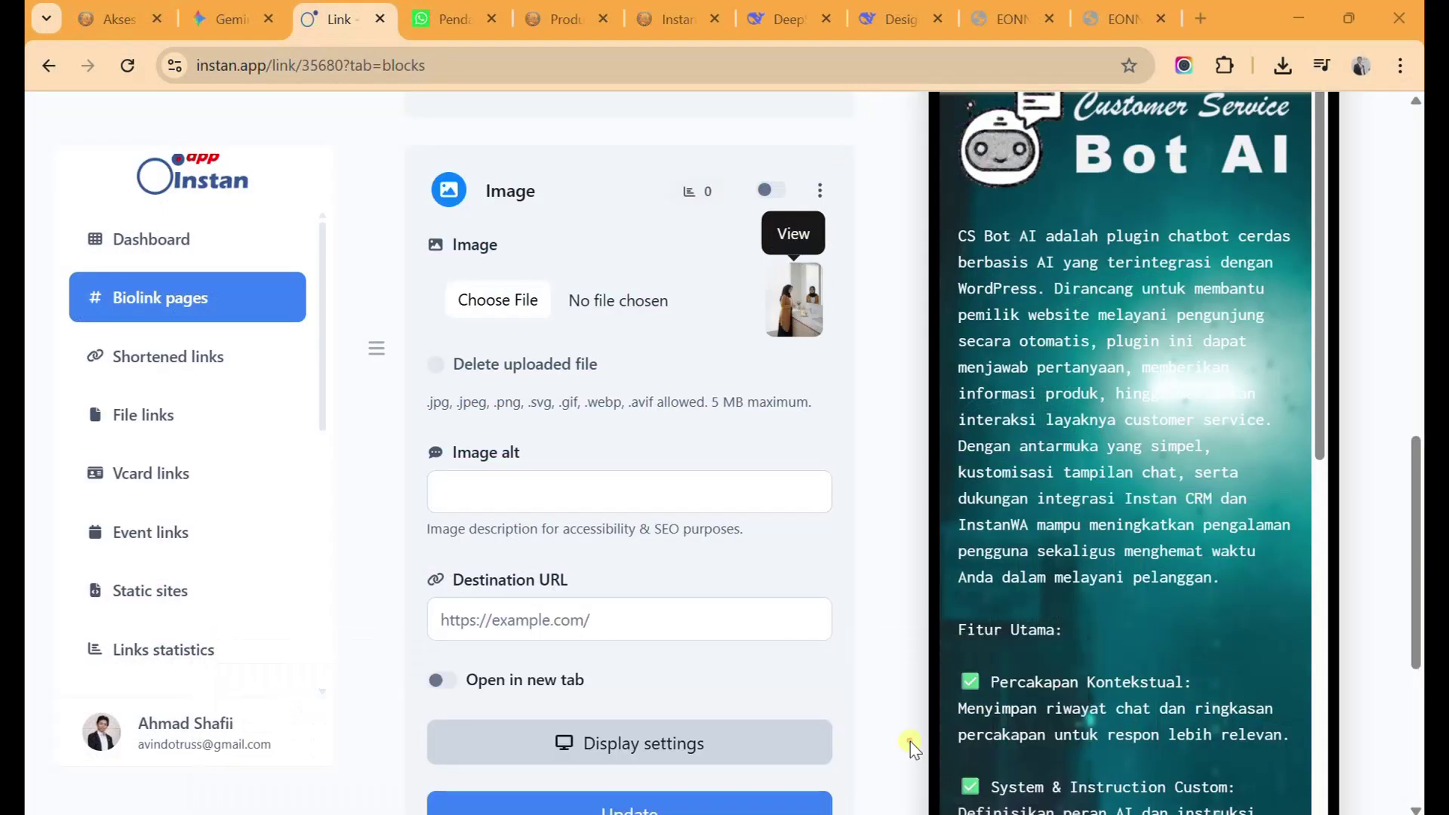
click(1121, 18)
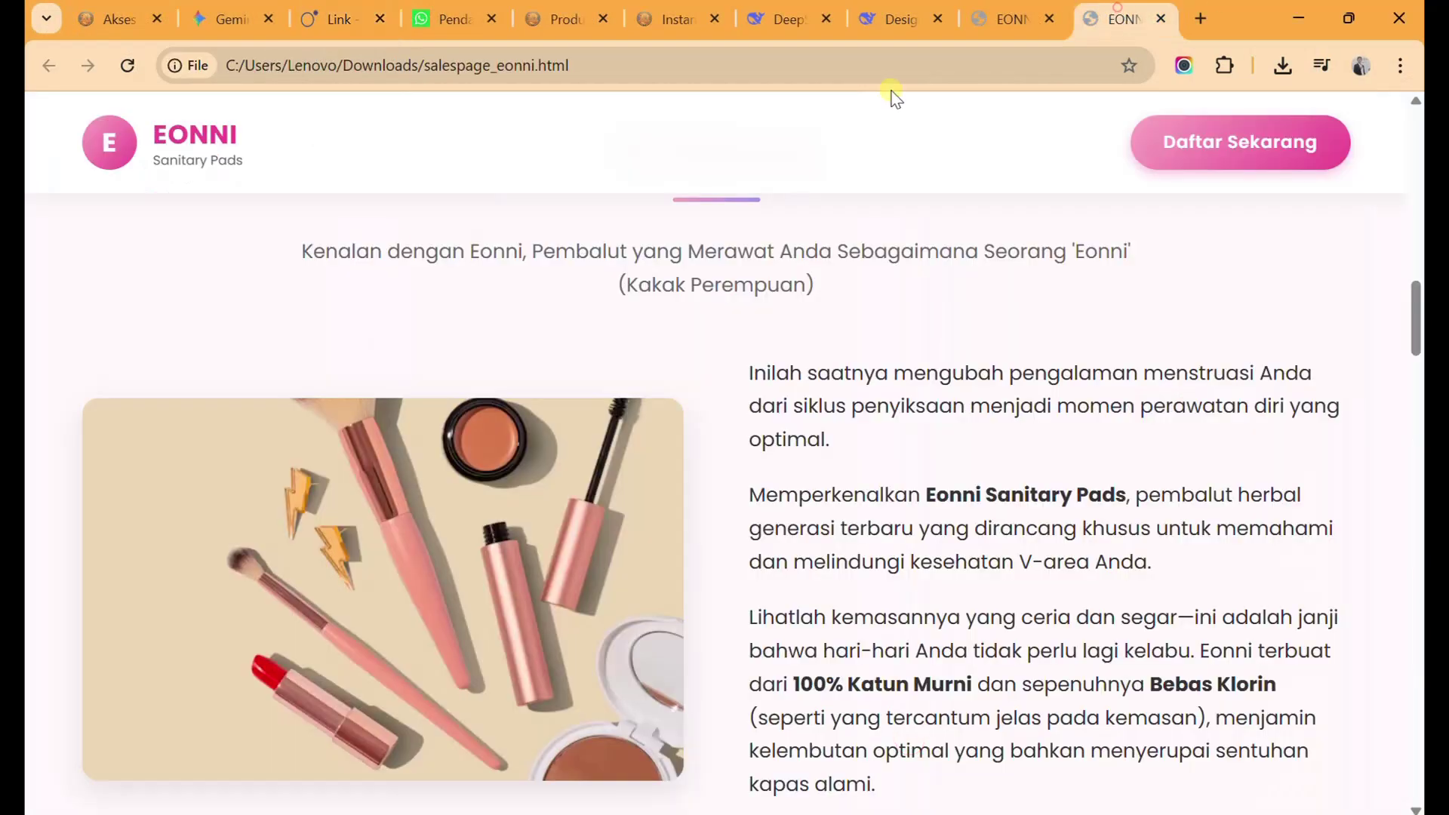
click(131, 76)
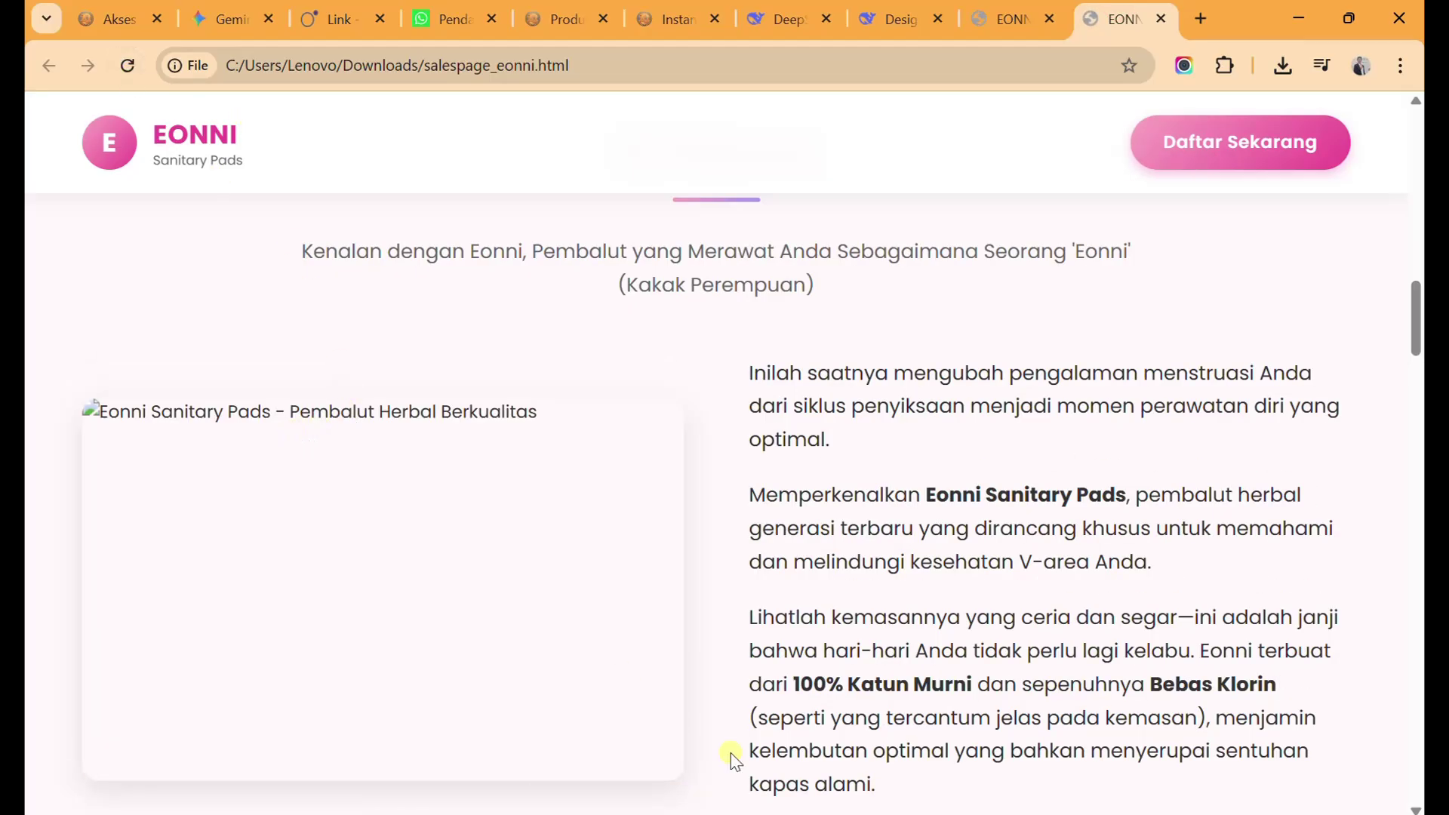
Back in Notepad, replace the Interest image's entire src, including the "&auto=format&fit=crop&w=600&q=80" parameters, with the copied image address and save the file.
key(alt+Tab)
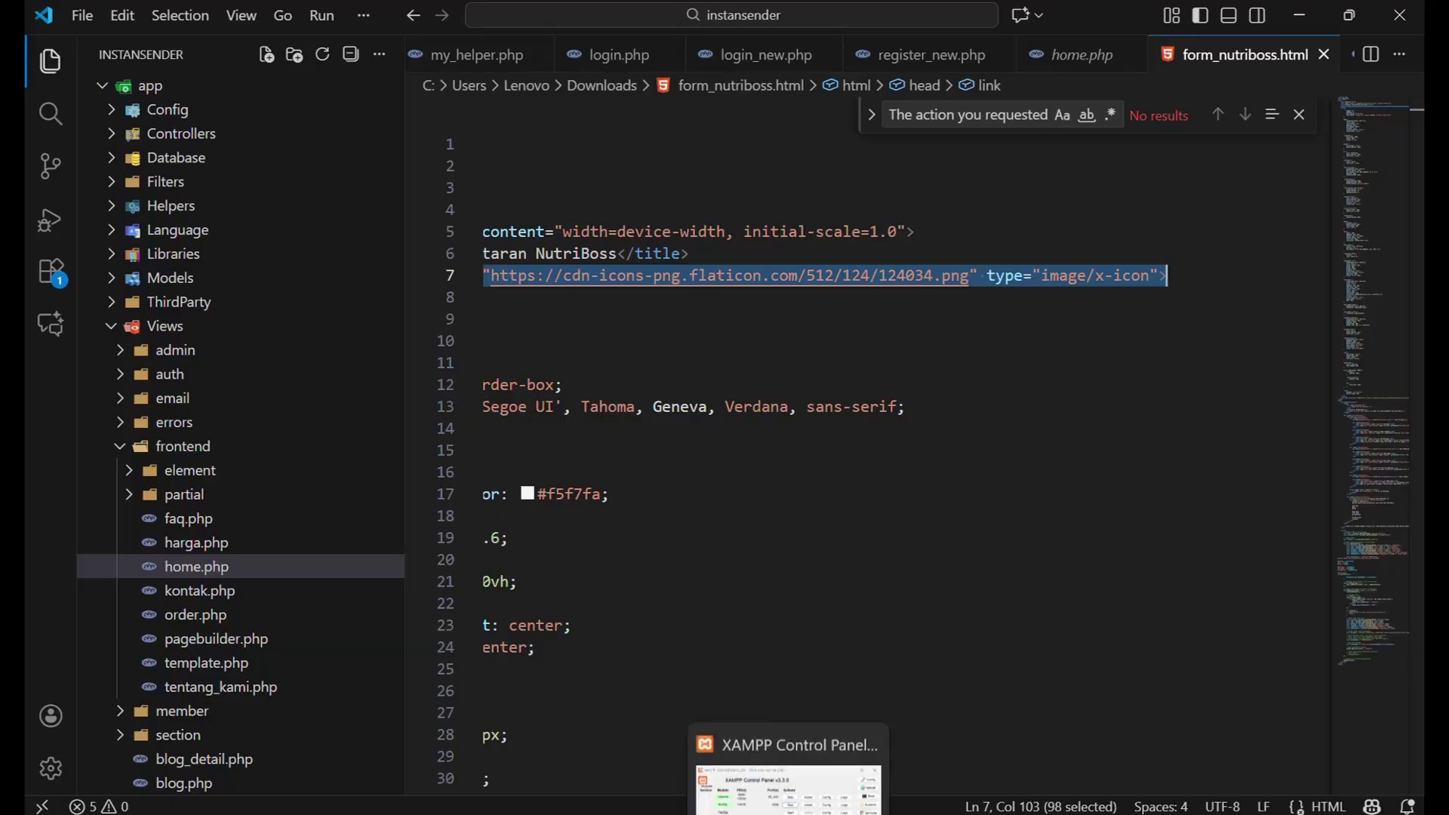
click(883, 812)
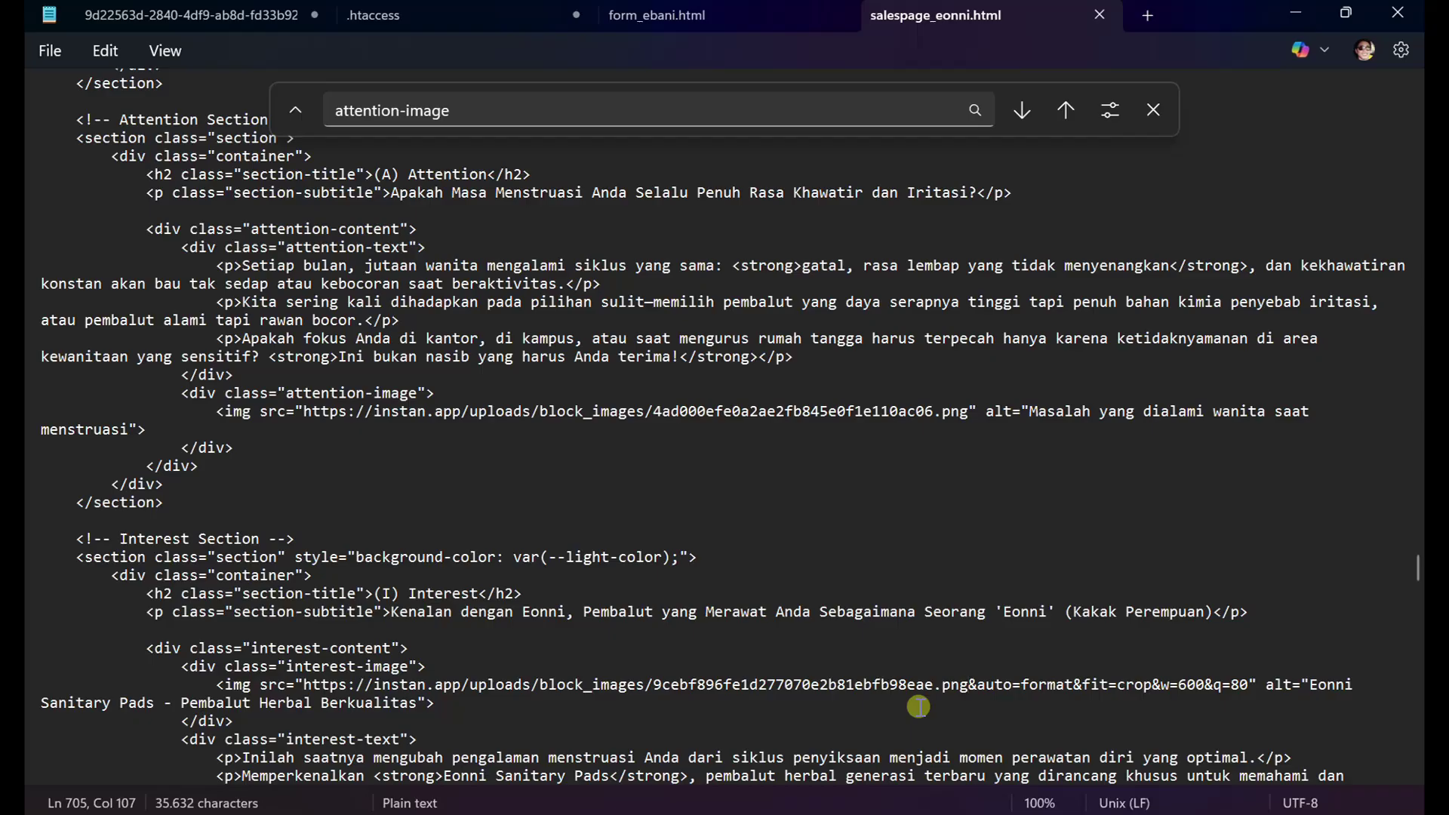
click(304, 688)
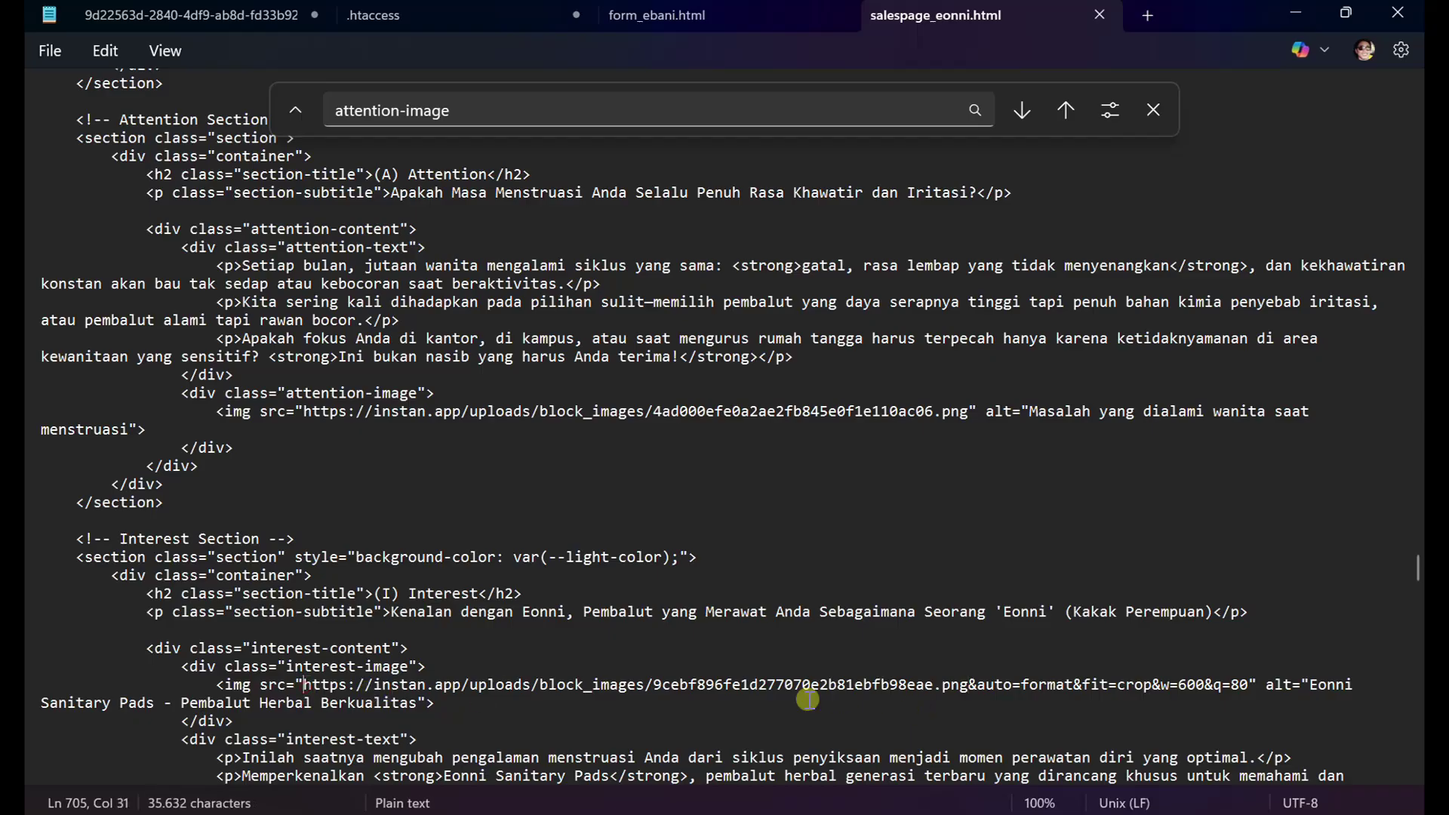
shift+click(1247, 683)
key(ctrl+v)
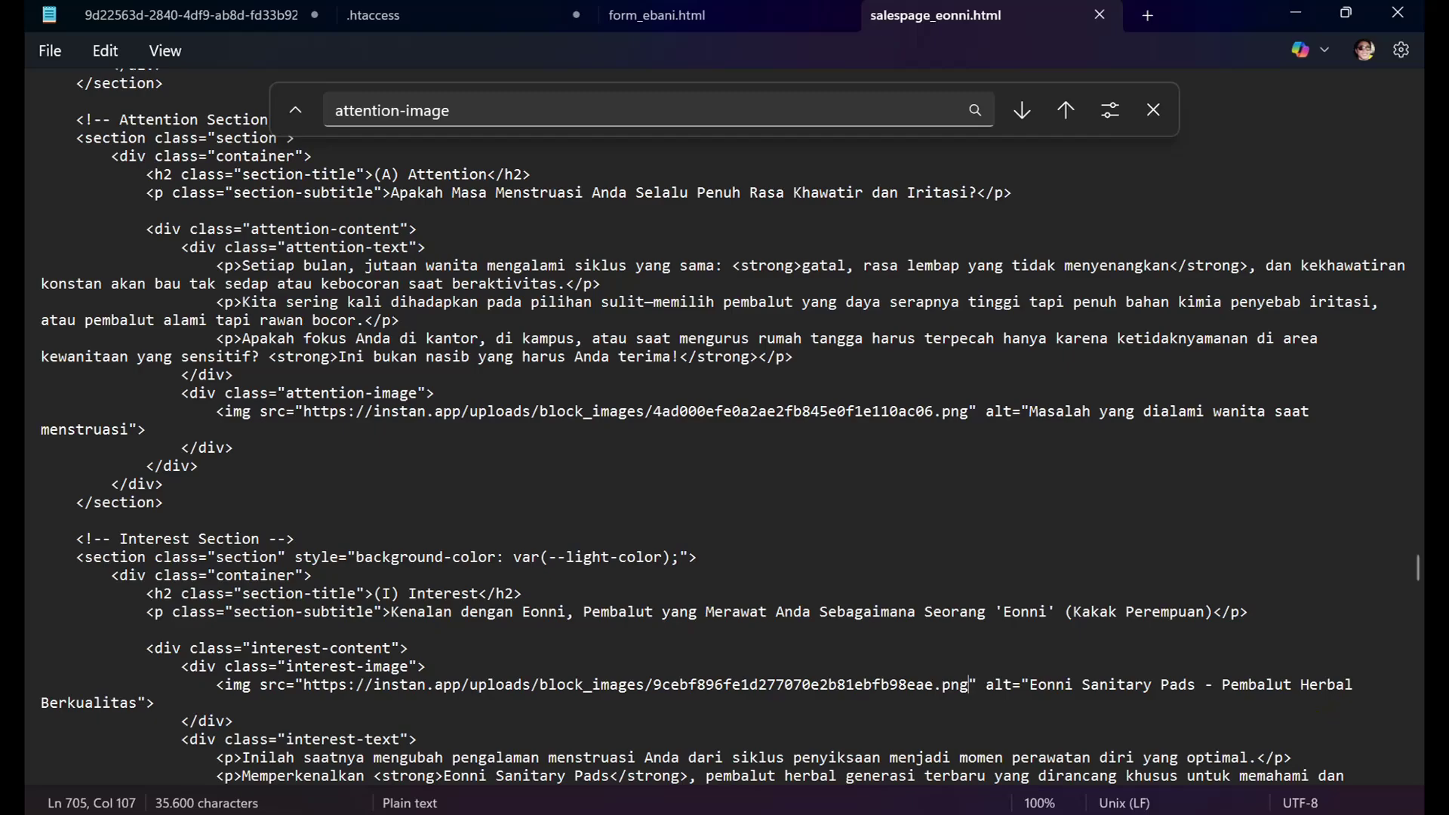
Reload the sales page in the browser and examine the replaced Interest section image beside its text.
mouse_move(630, 812)
click(1004, 740)
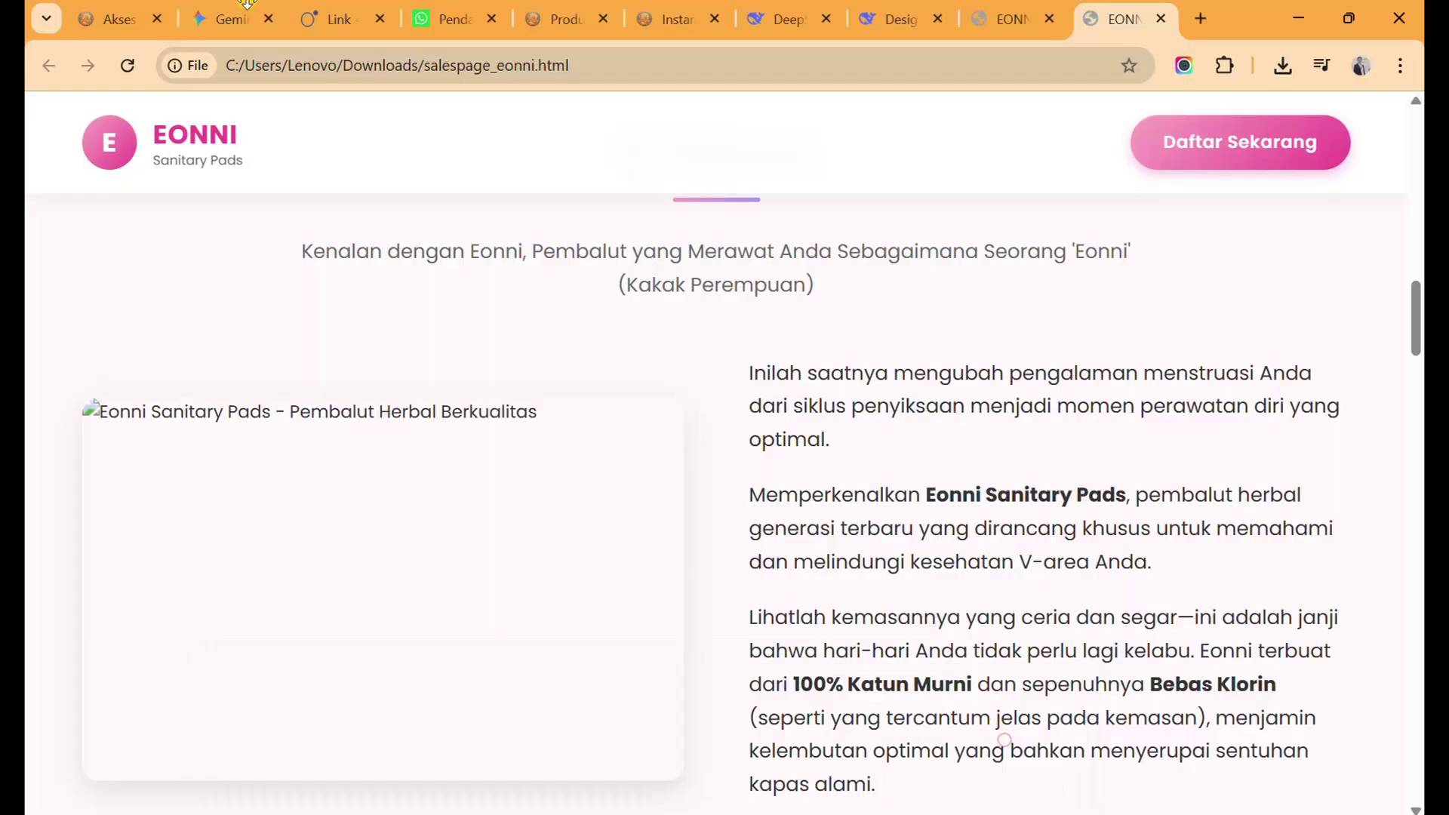
click(126, 66)
scroll(797, 449, down, 3)
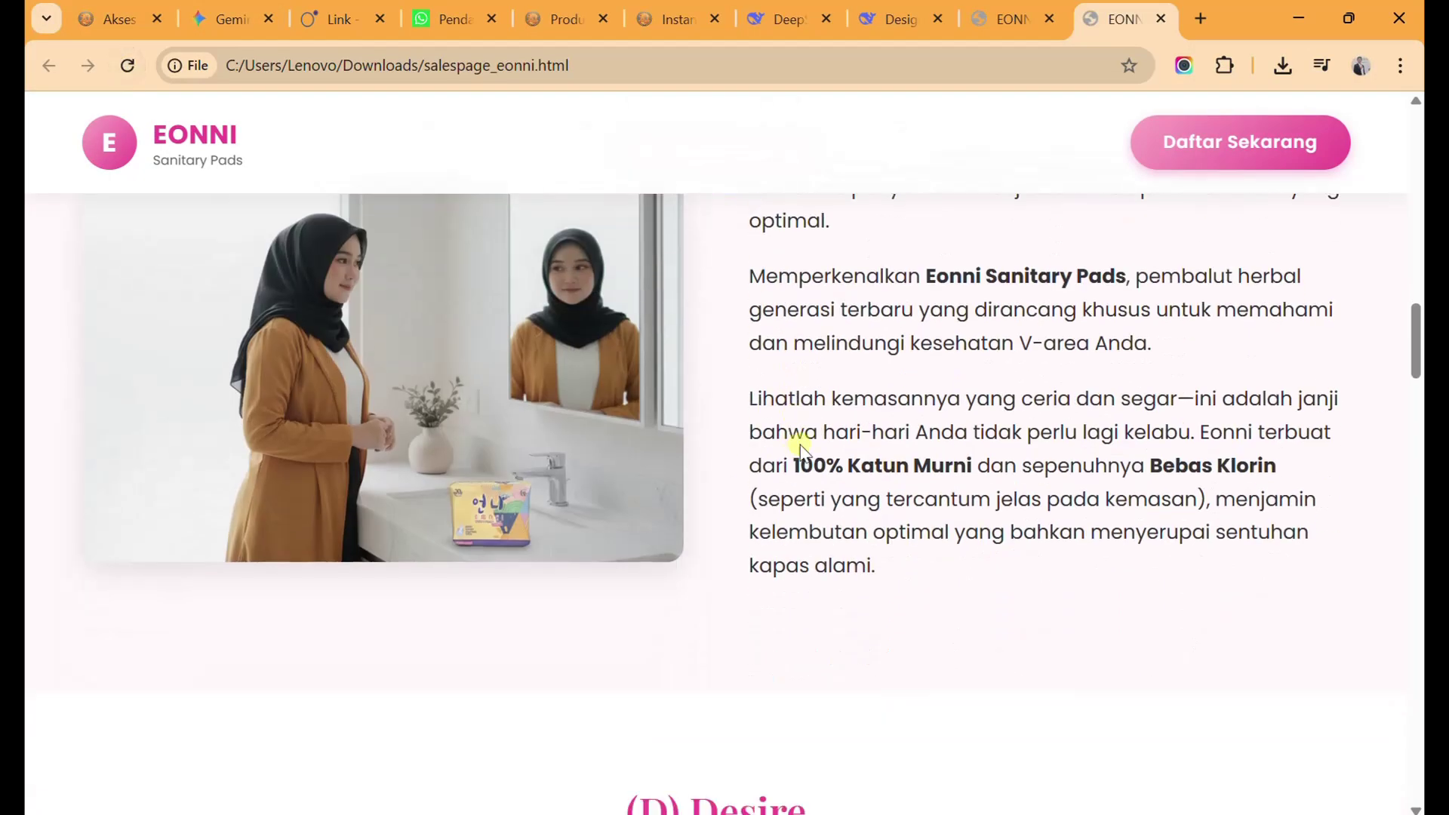
Review the whole local EONNI sales page, checking the replaced Attention and Interest images and the remaining sections down to the final registration call.
scroll(819, 436, up, 4)
scroll(806, 444, down, 3)
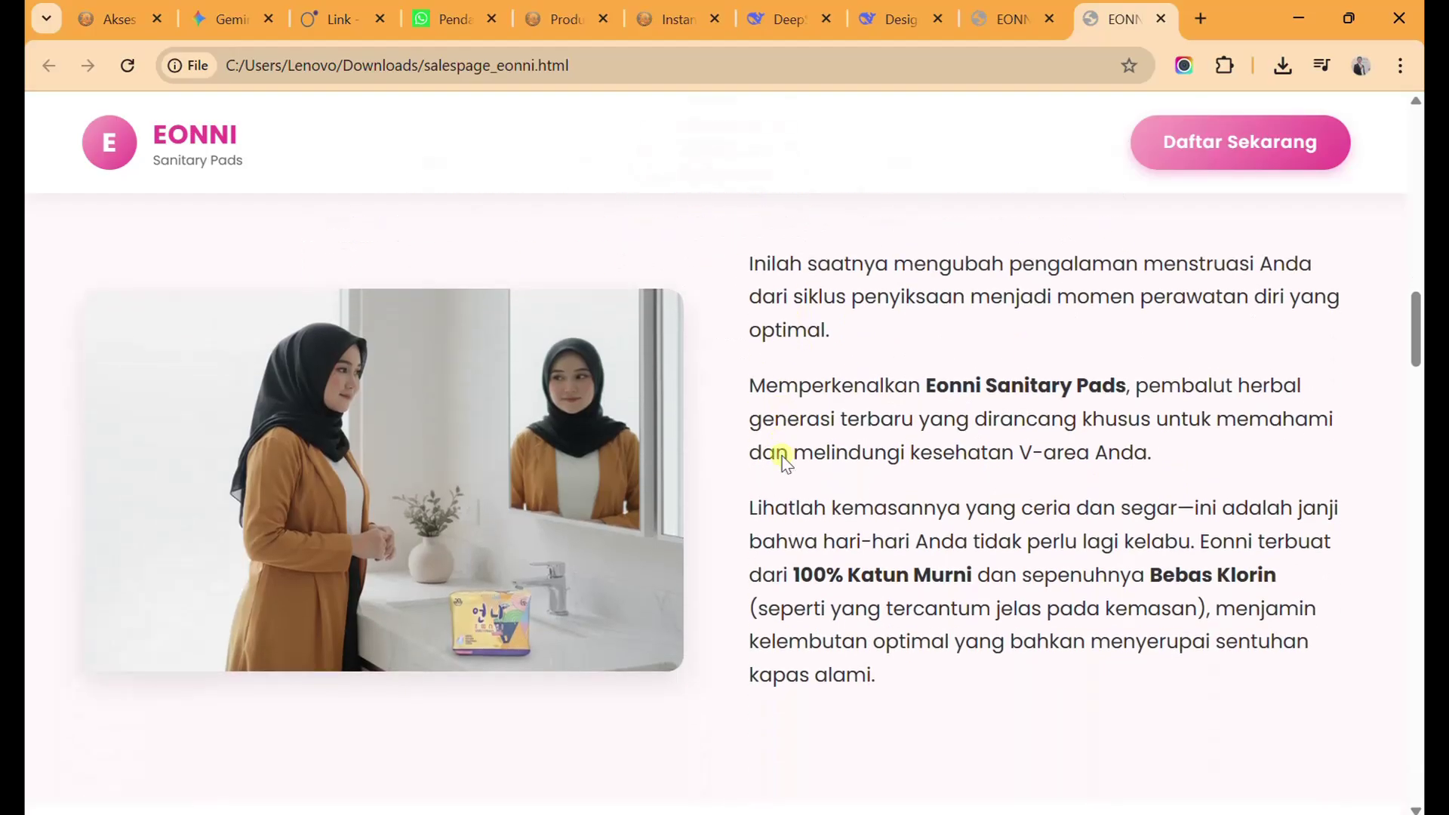
scroll(709, 510, up, 1)
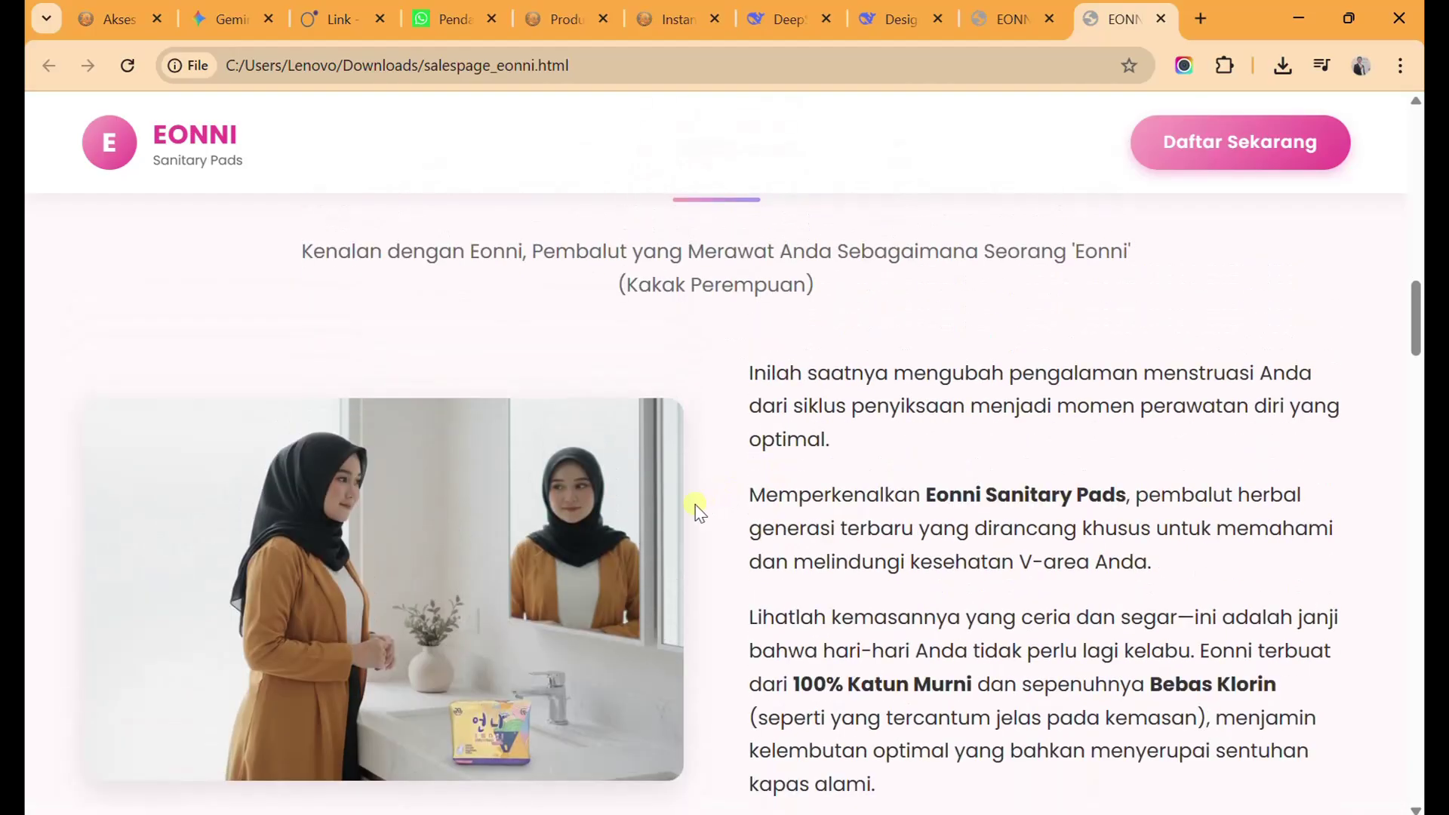
scroll(710, 499, up, 9)
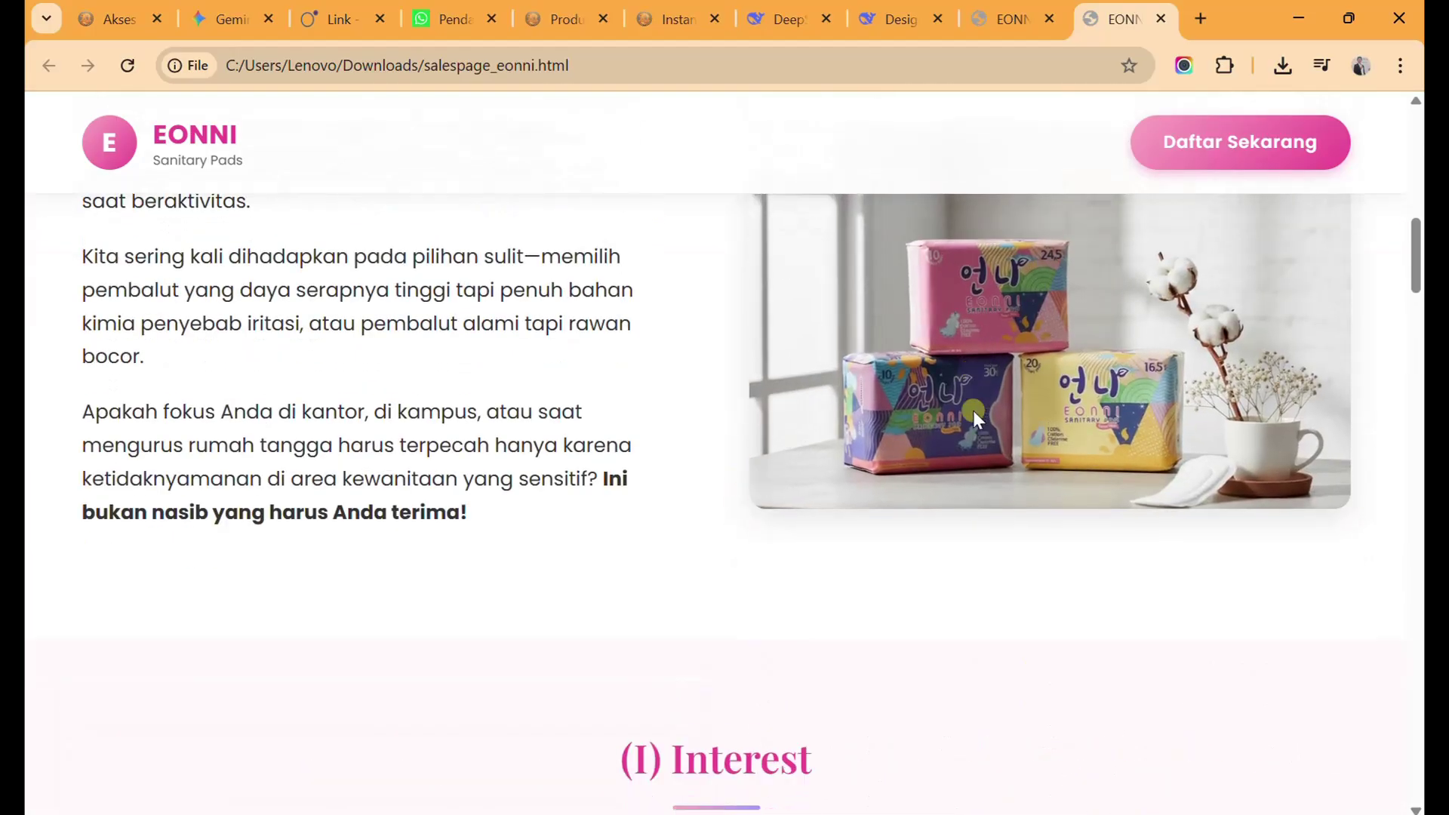
scroll(974, 415, down, 8)
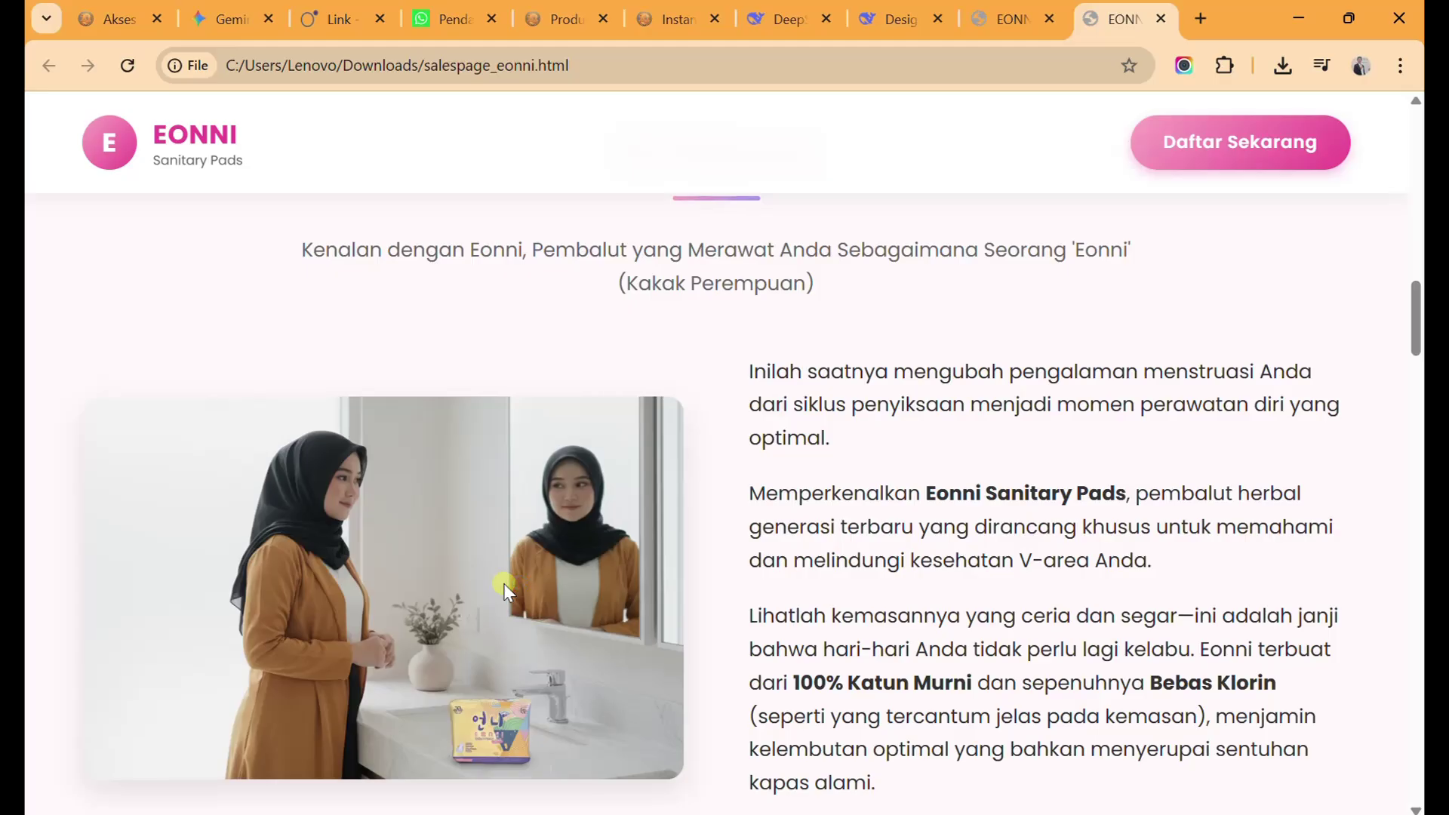
scroll(505, 582, down, 5)
scroll(504, 583, up, 5)
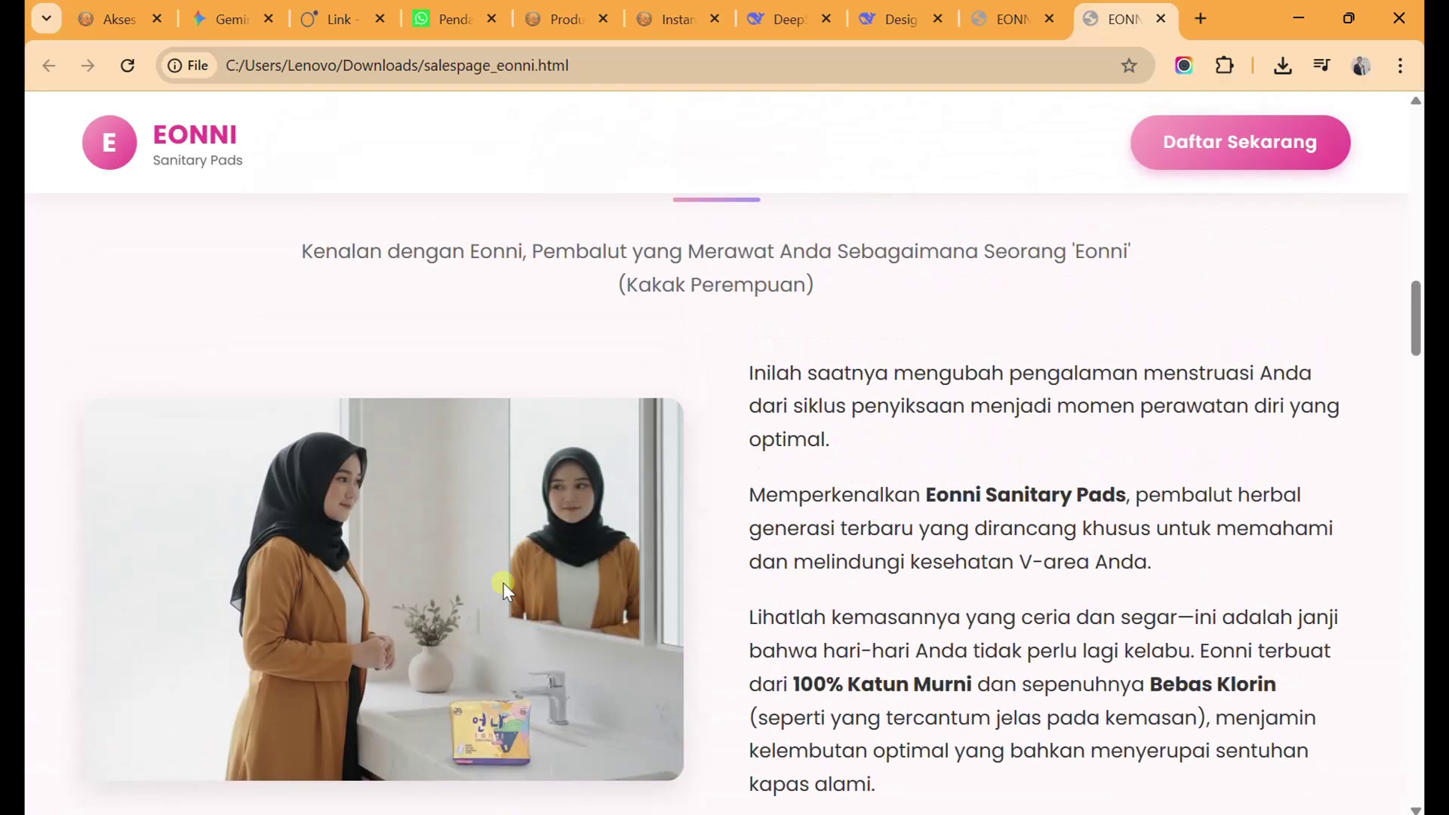
scroll(504, 583, down, 20)
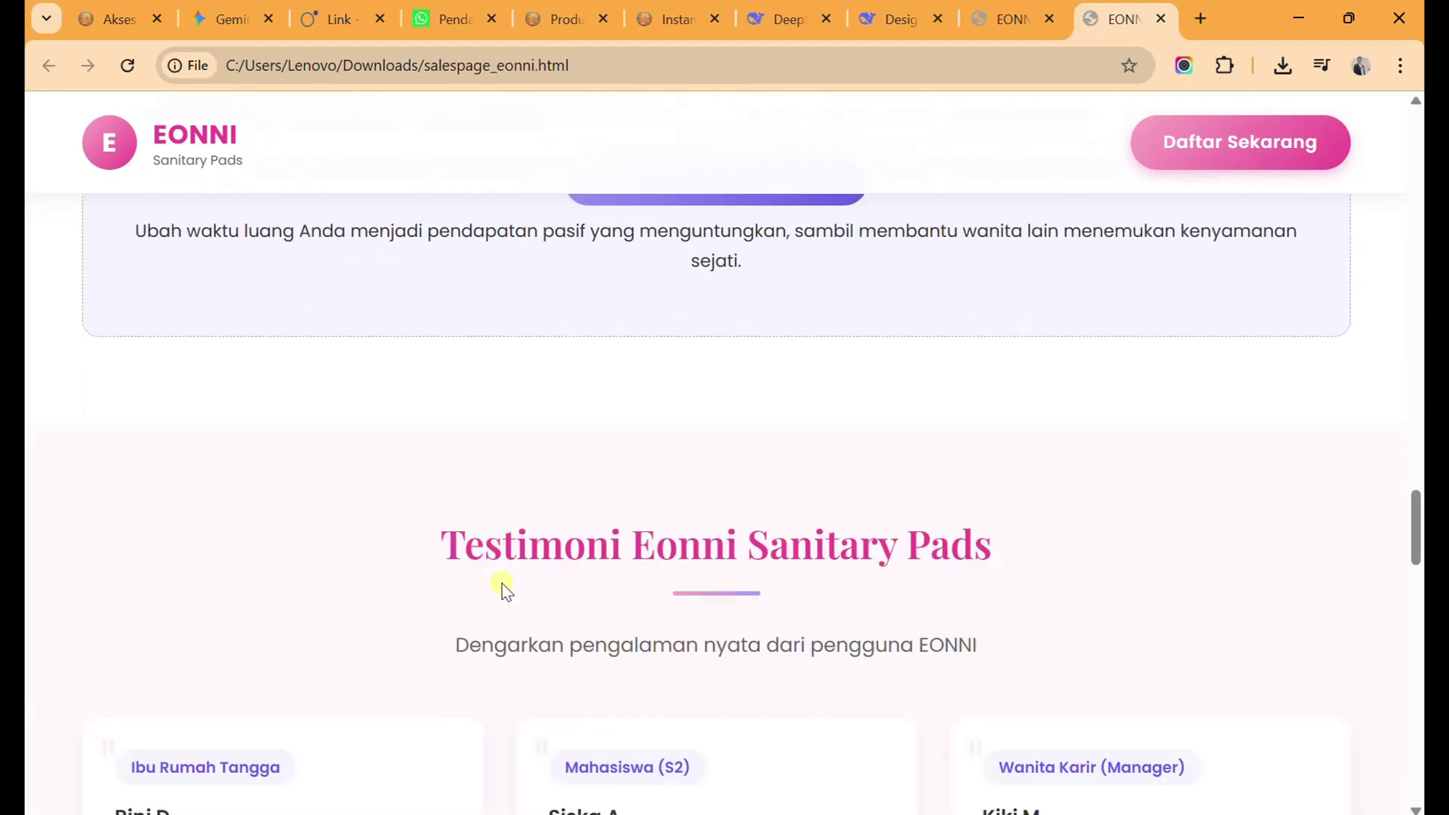
scroll(503, 585, down, 20)
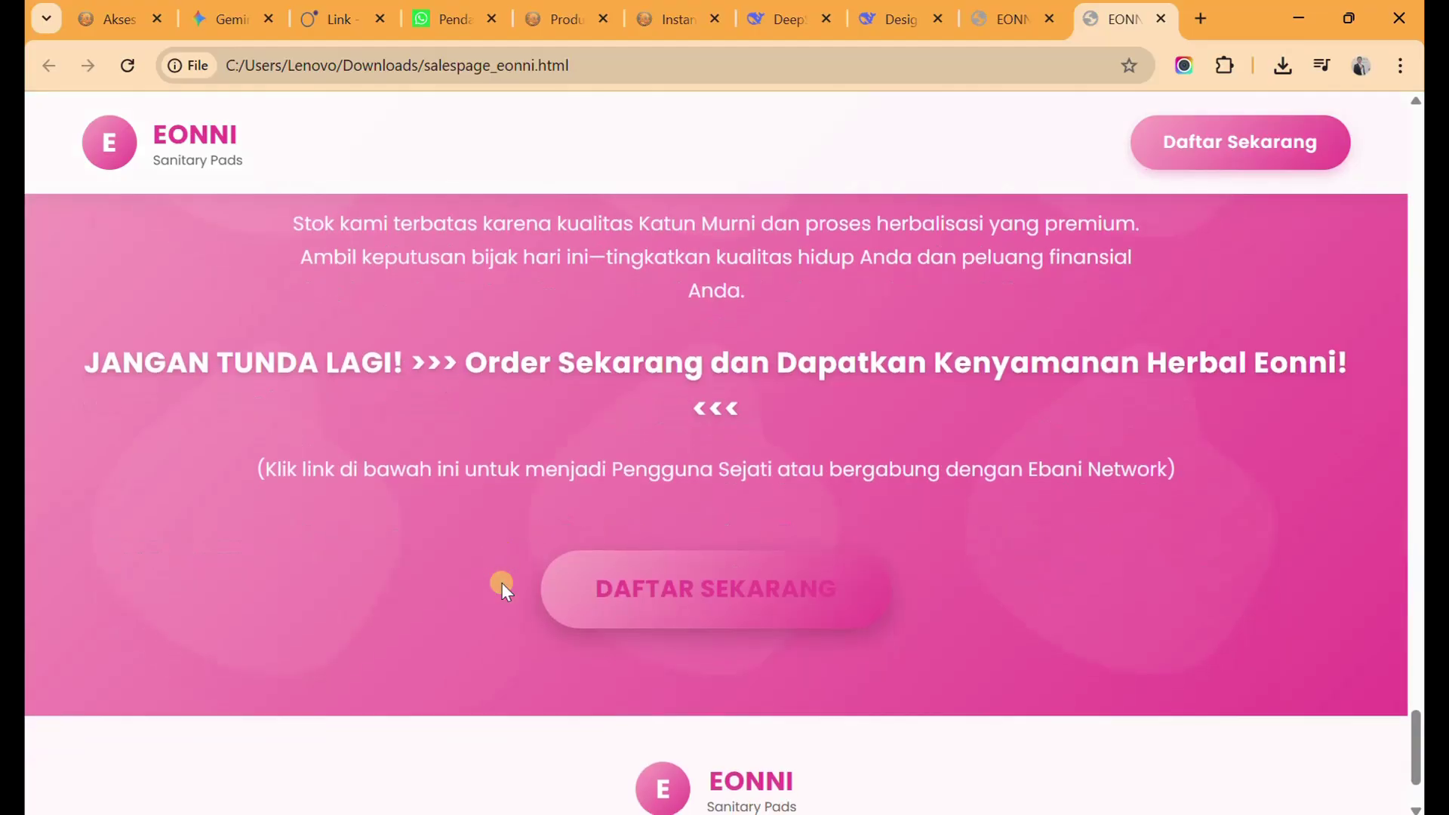
scroll(501, 583, down, 3)
scroll(709, 495, up, 8)
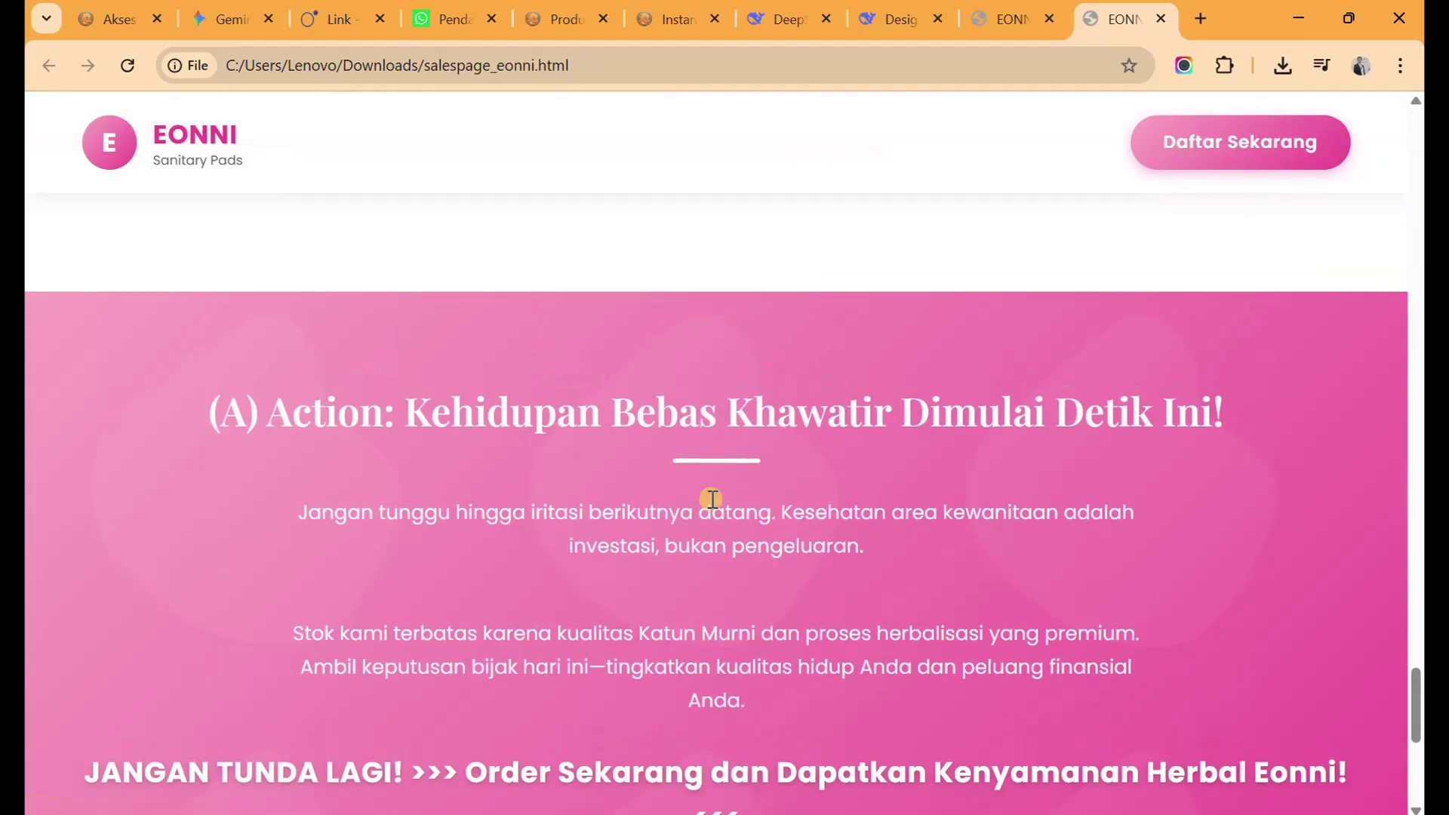
scroll(712, 499, up, 20)
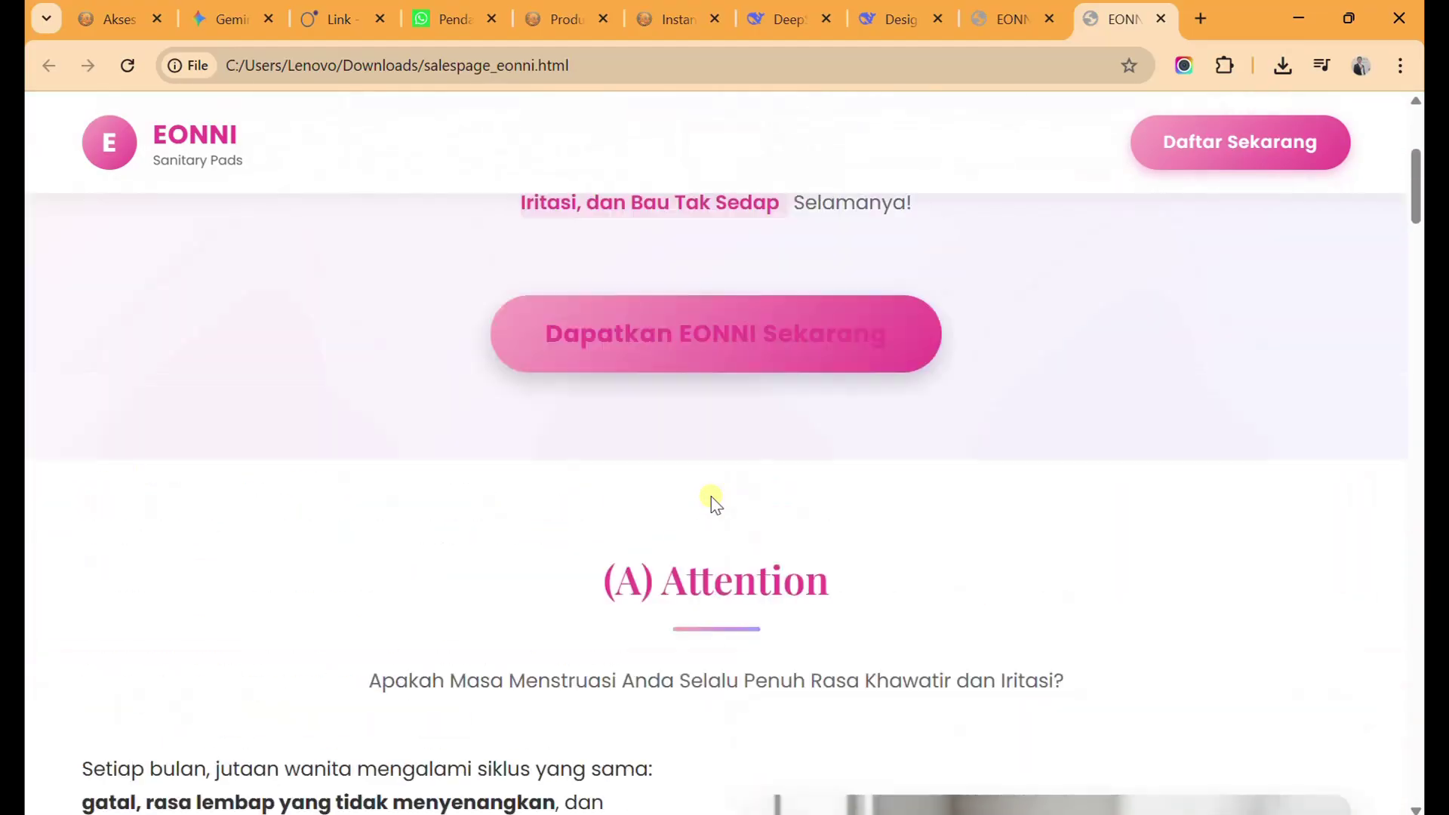
scroll(714, 502, up, 5)
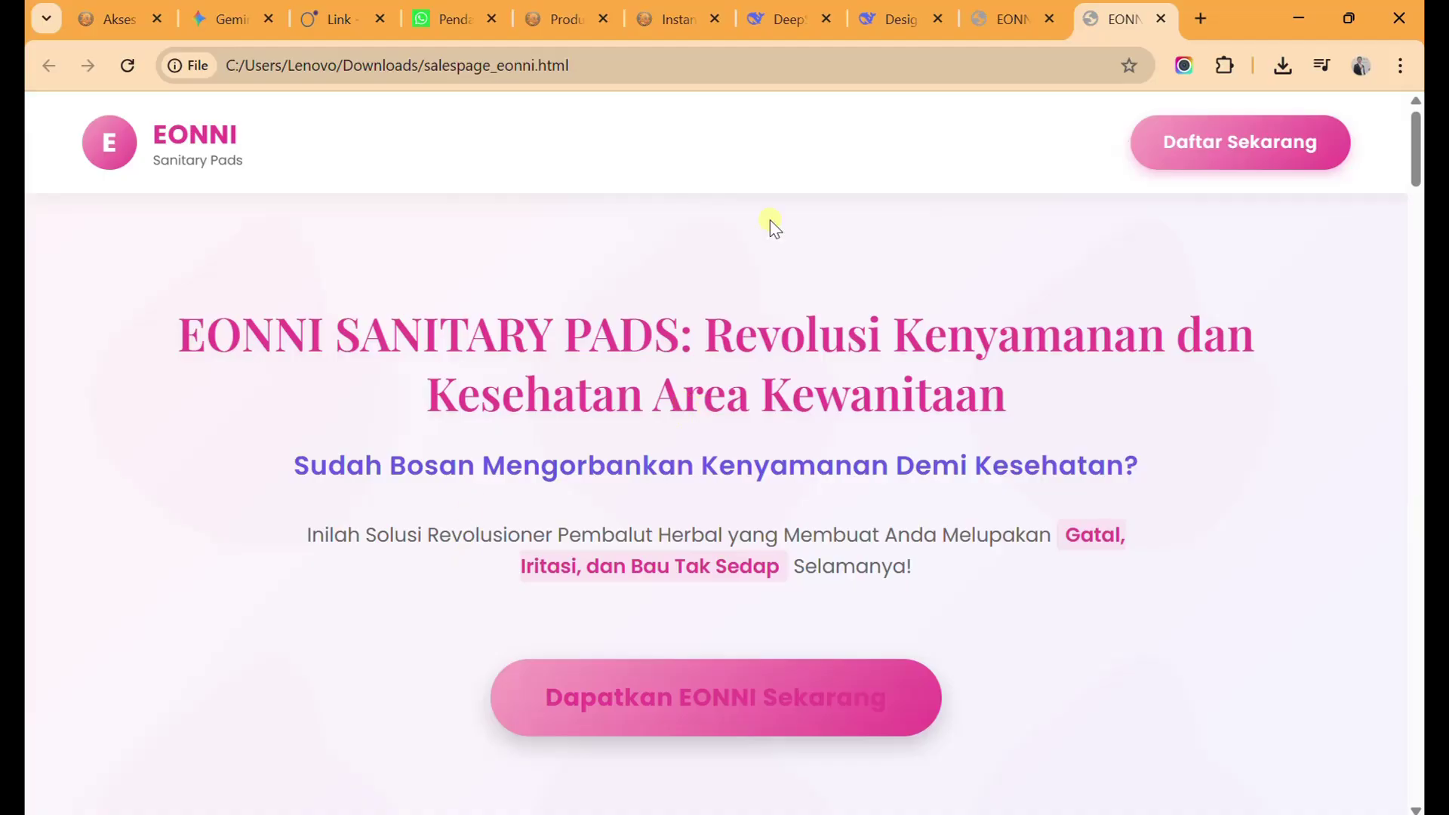
Switch to the Instan app, start a new static site and choose salespage_eonni.html from Downloads as its HTML file.
click(324, 21)
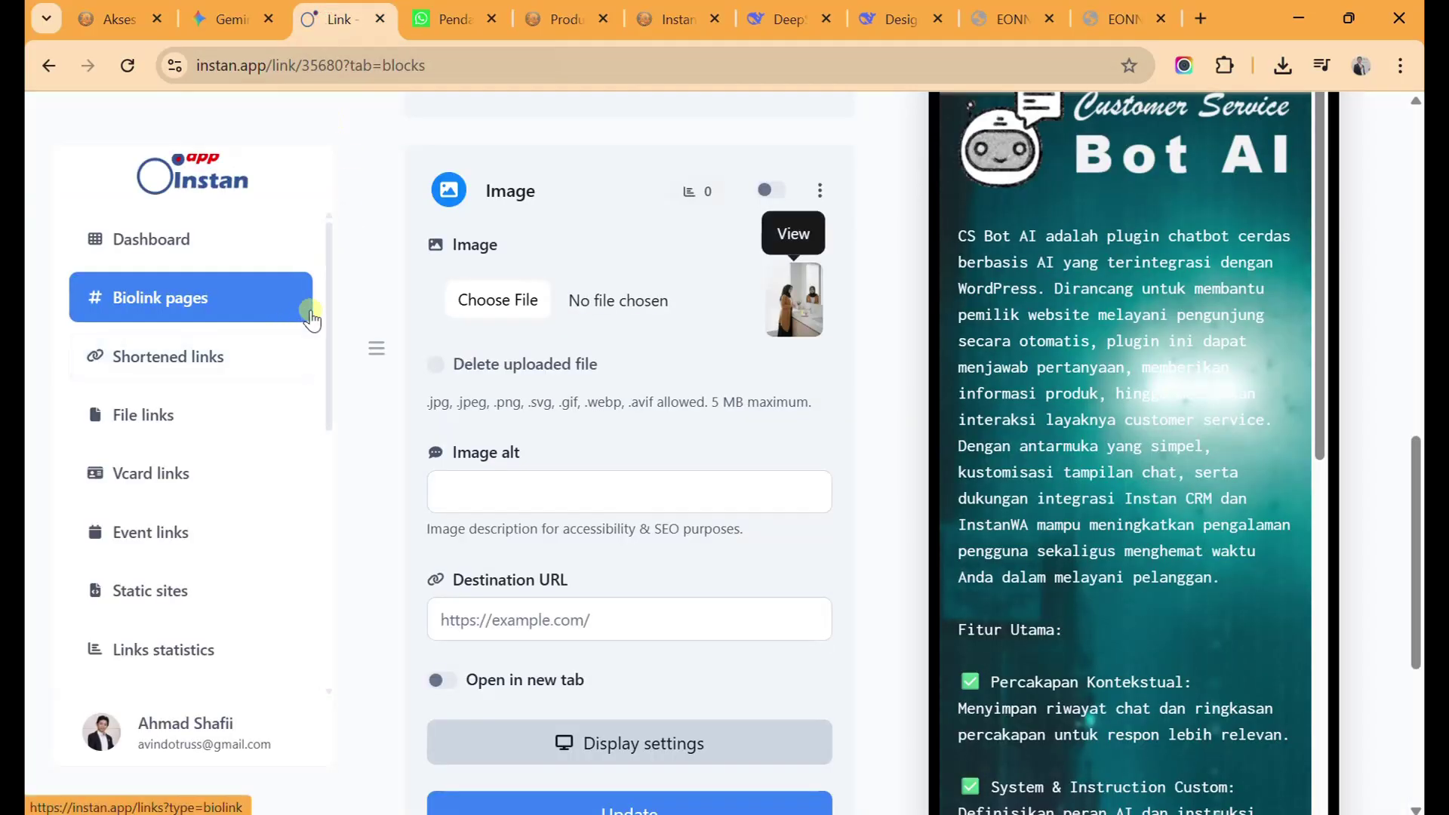
click(169, 586)
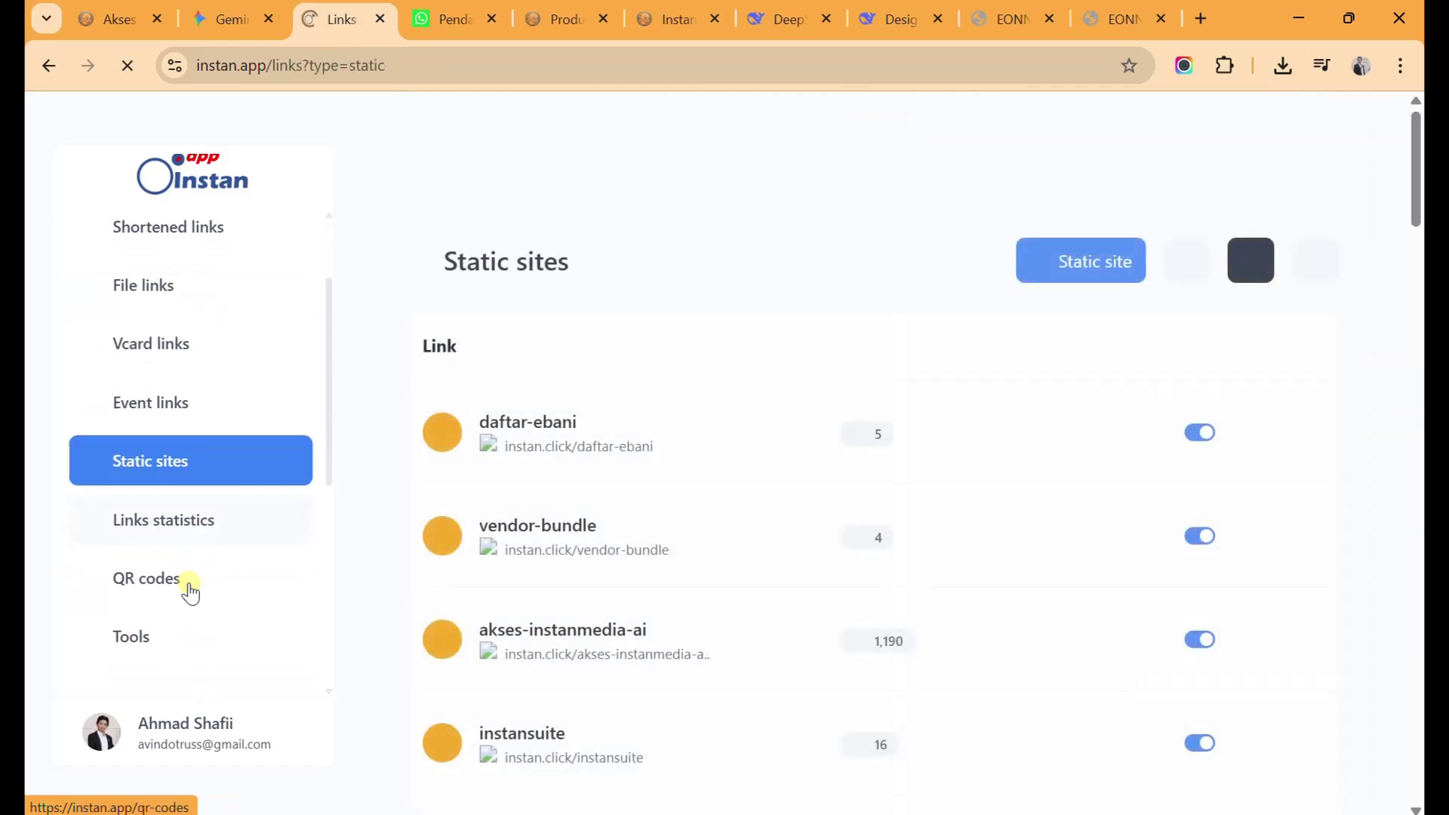
click(1061, 262)
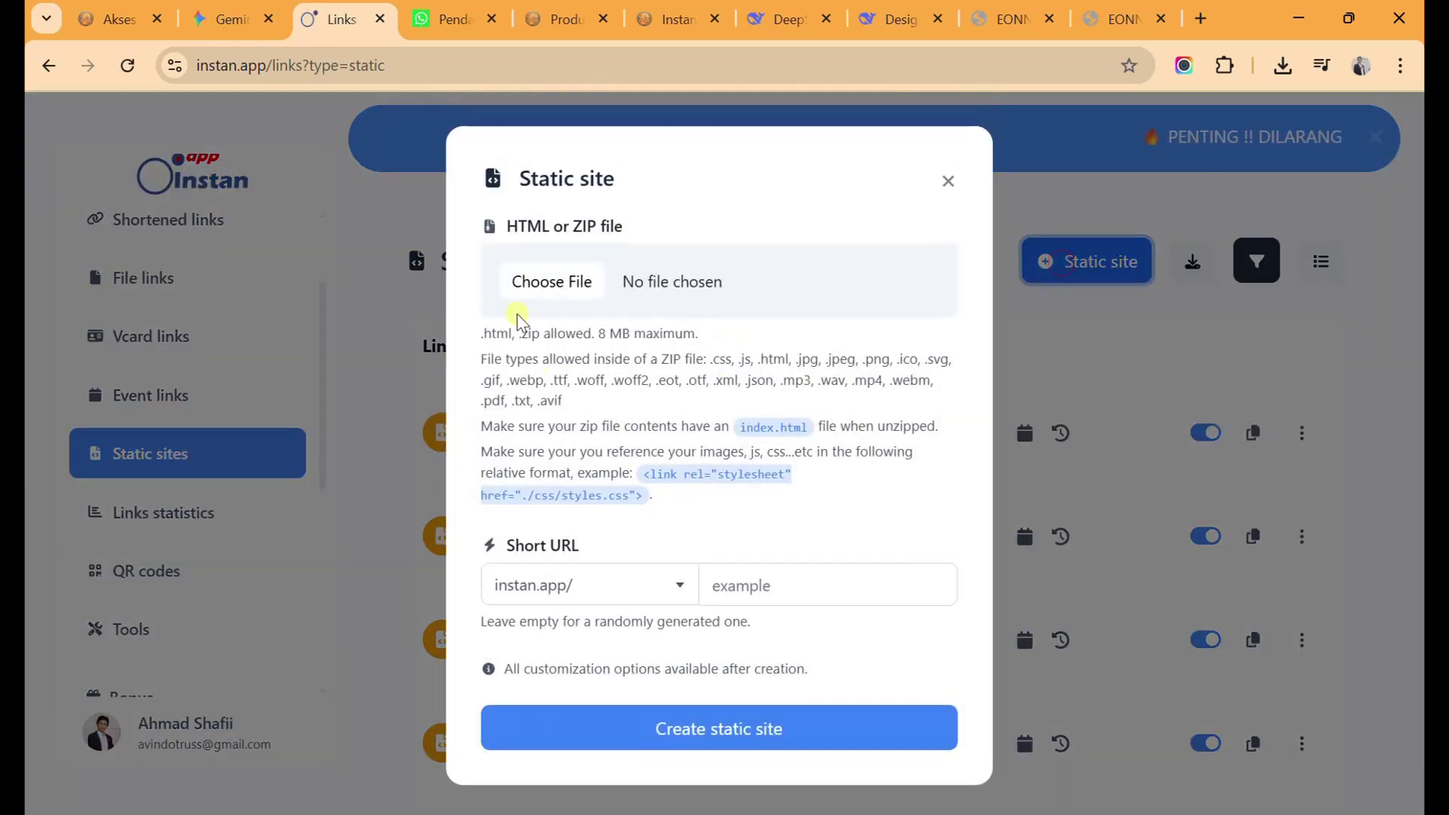
click(585, 289)
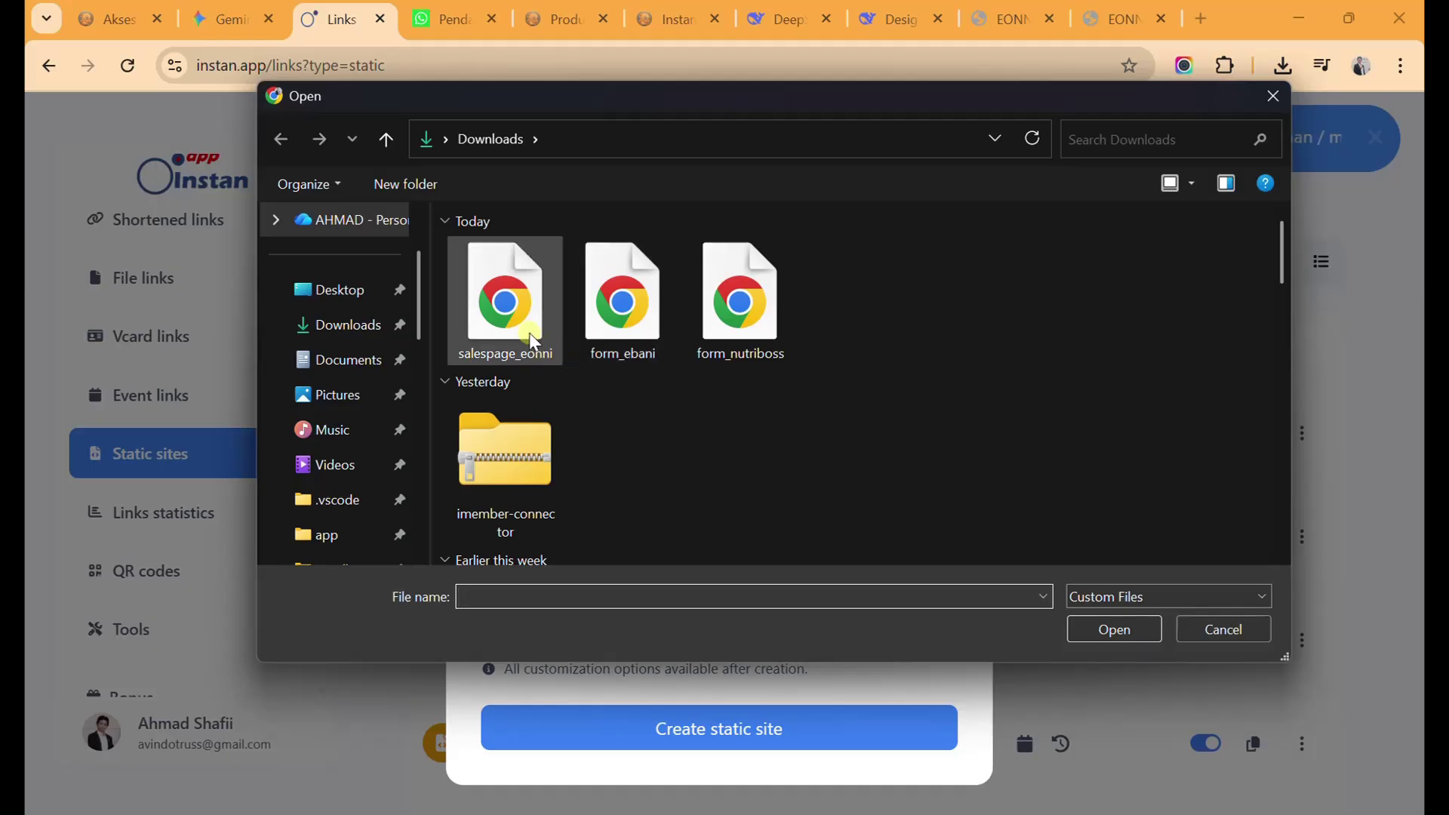
double_click(526, 332)
Set the static site's short URL to instan.click/salespage-eonni and create the site.
click(599, 589)
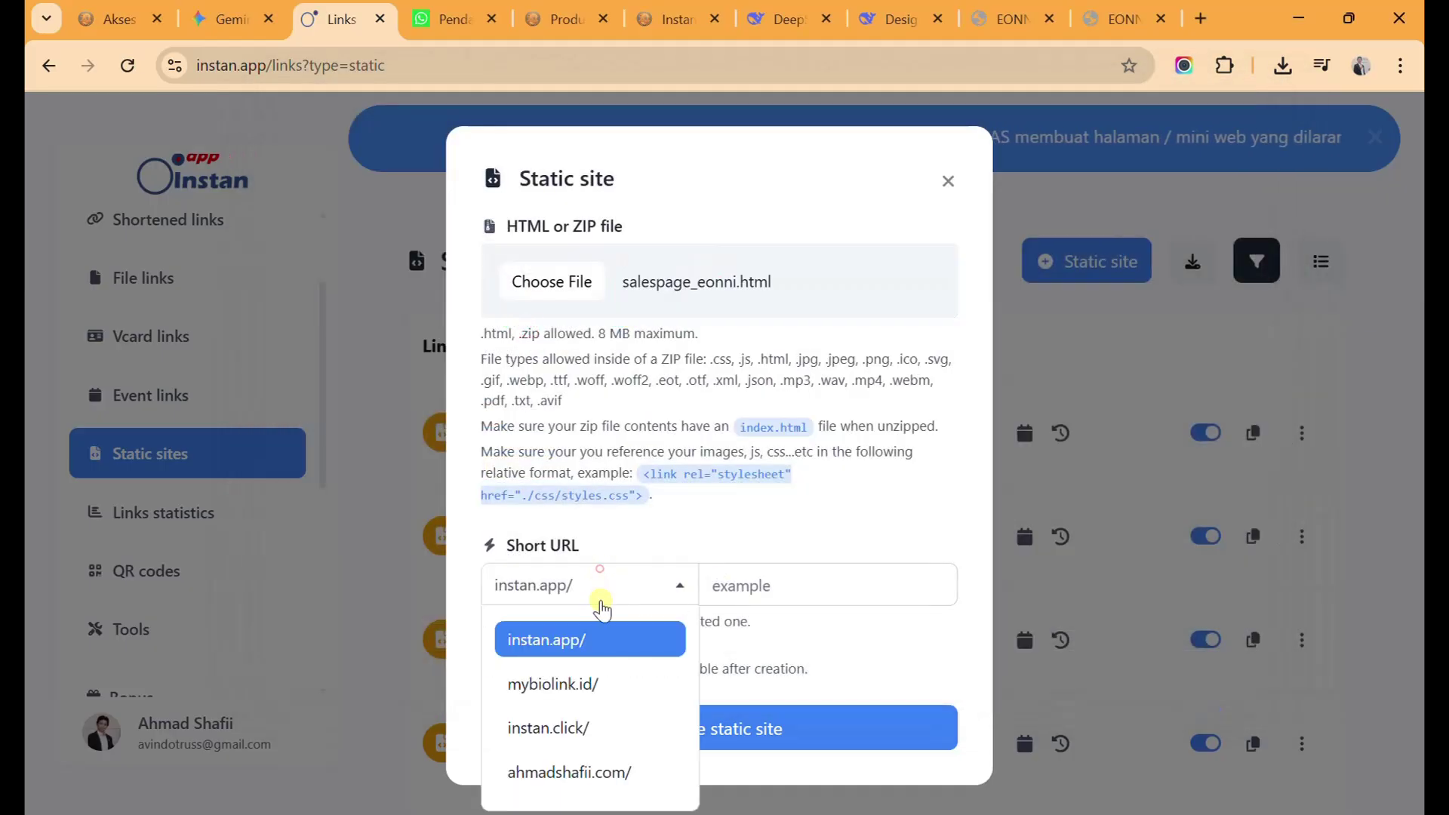
click(581, 723)
click(763, 587)
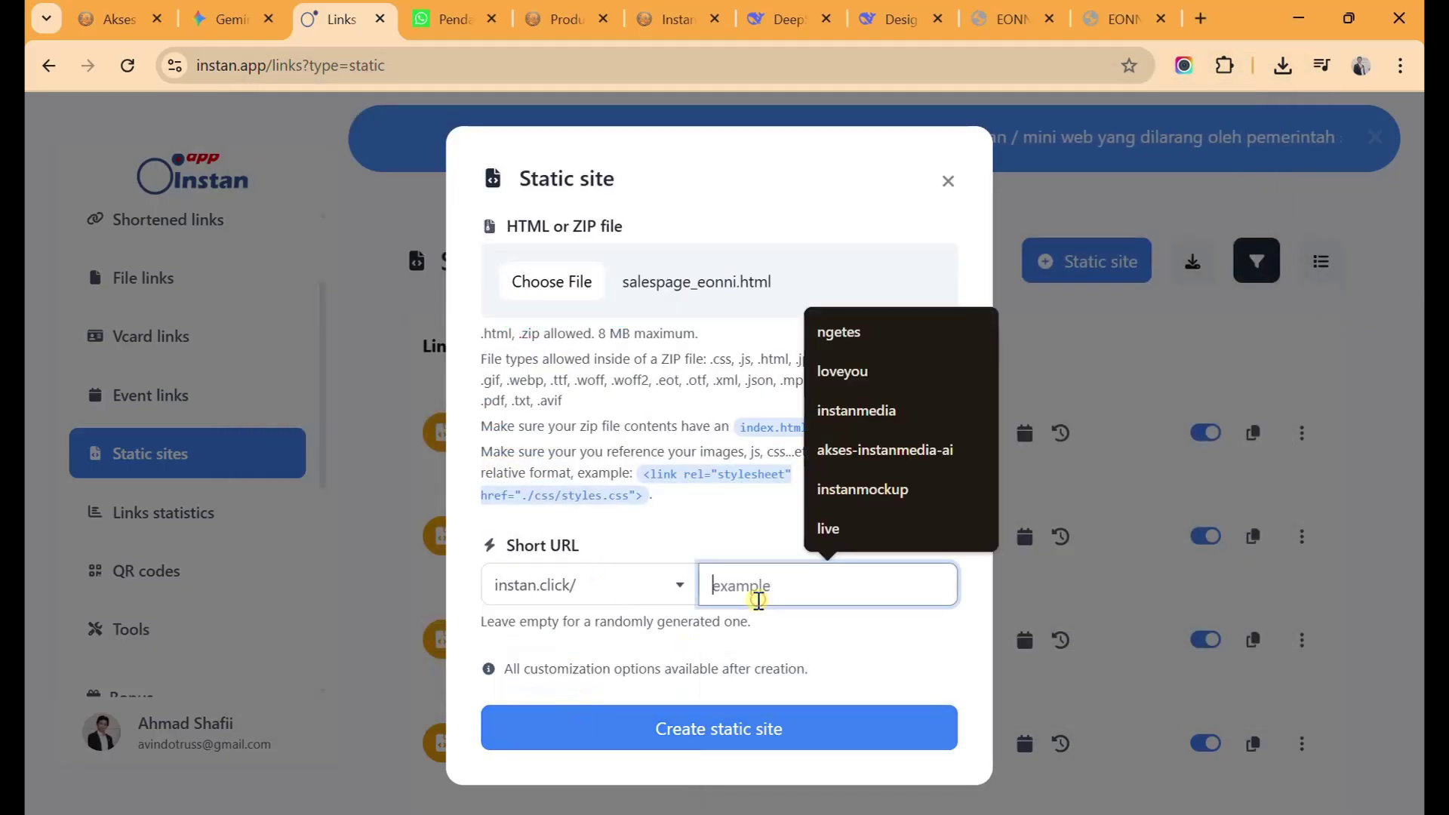
text(salespa)
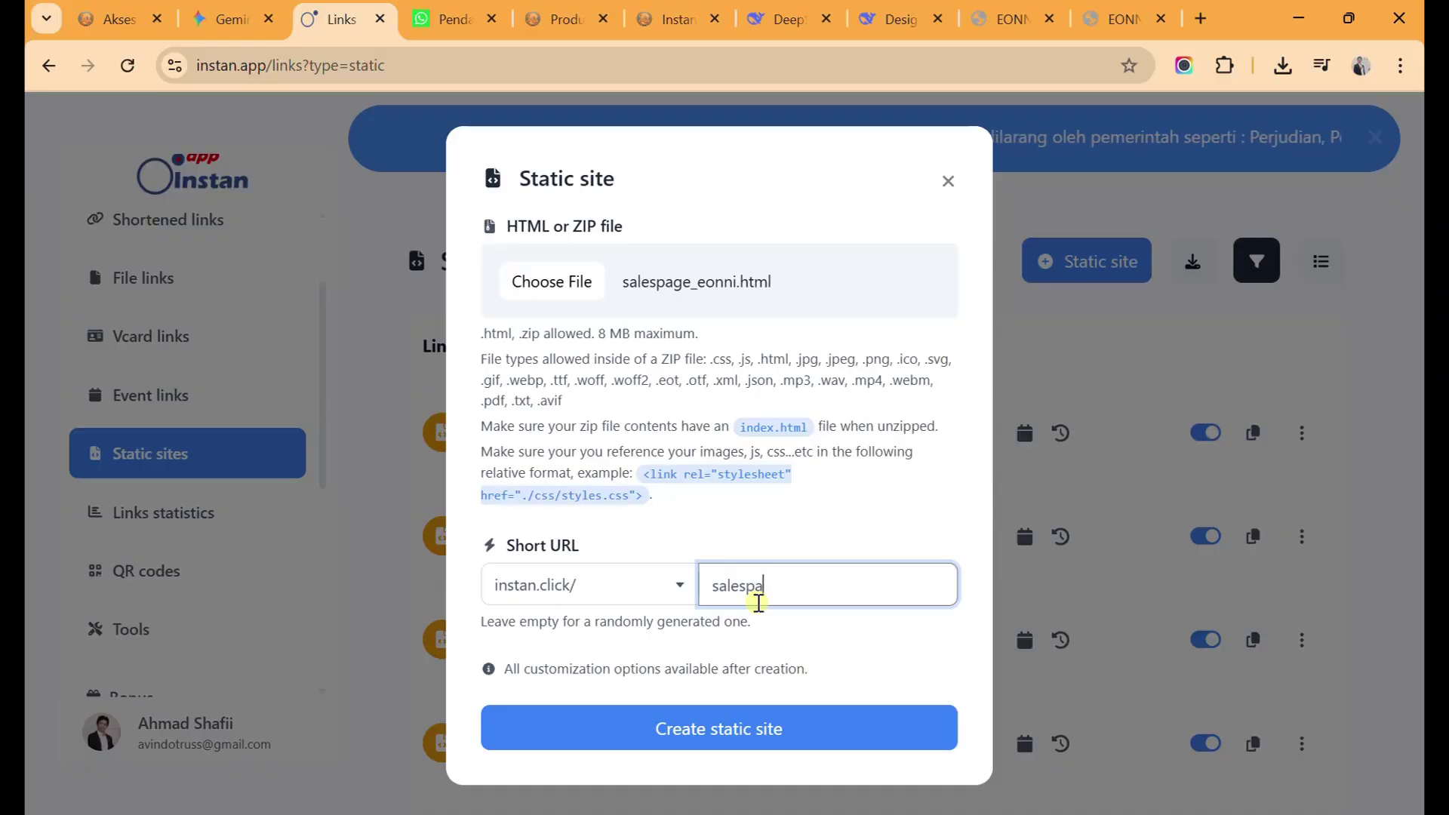
text(ge-eonni)
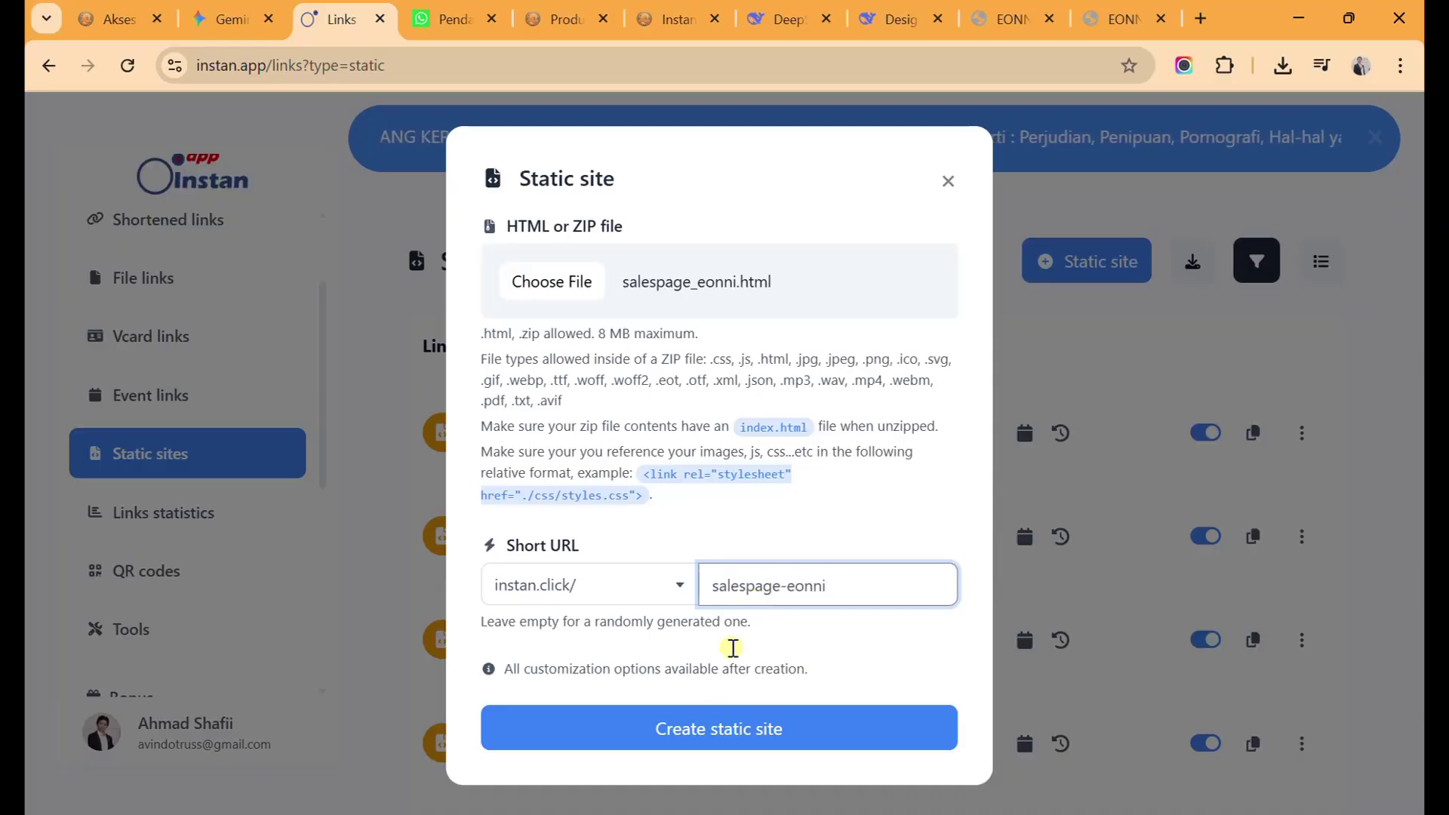
click(706, 731)
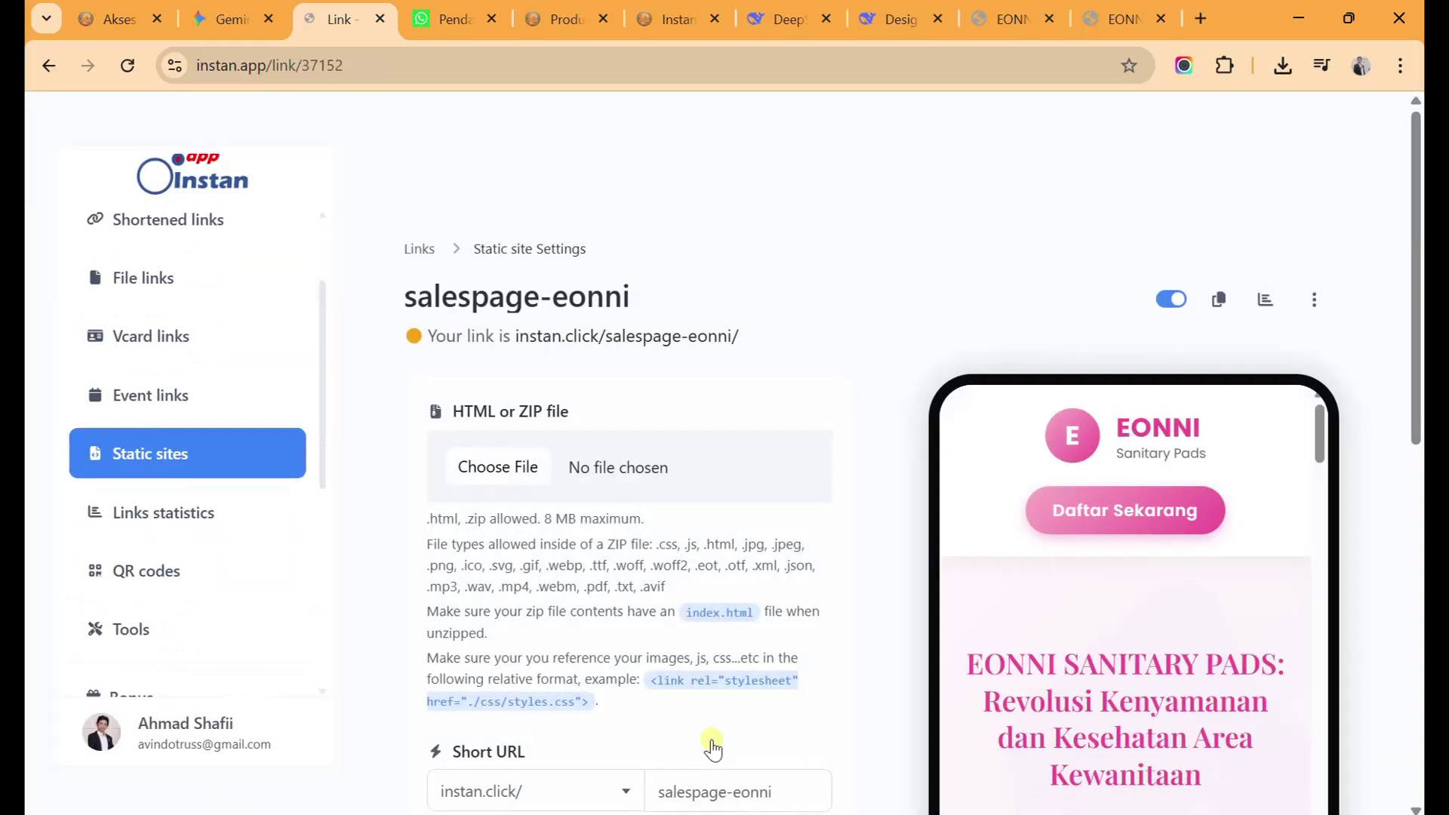
Open the published site at instan.click/salespage-eonni, test its link to the Ebani registration form and return to the sales page.
scroll(755, 568, down, 7)
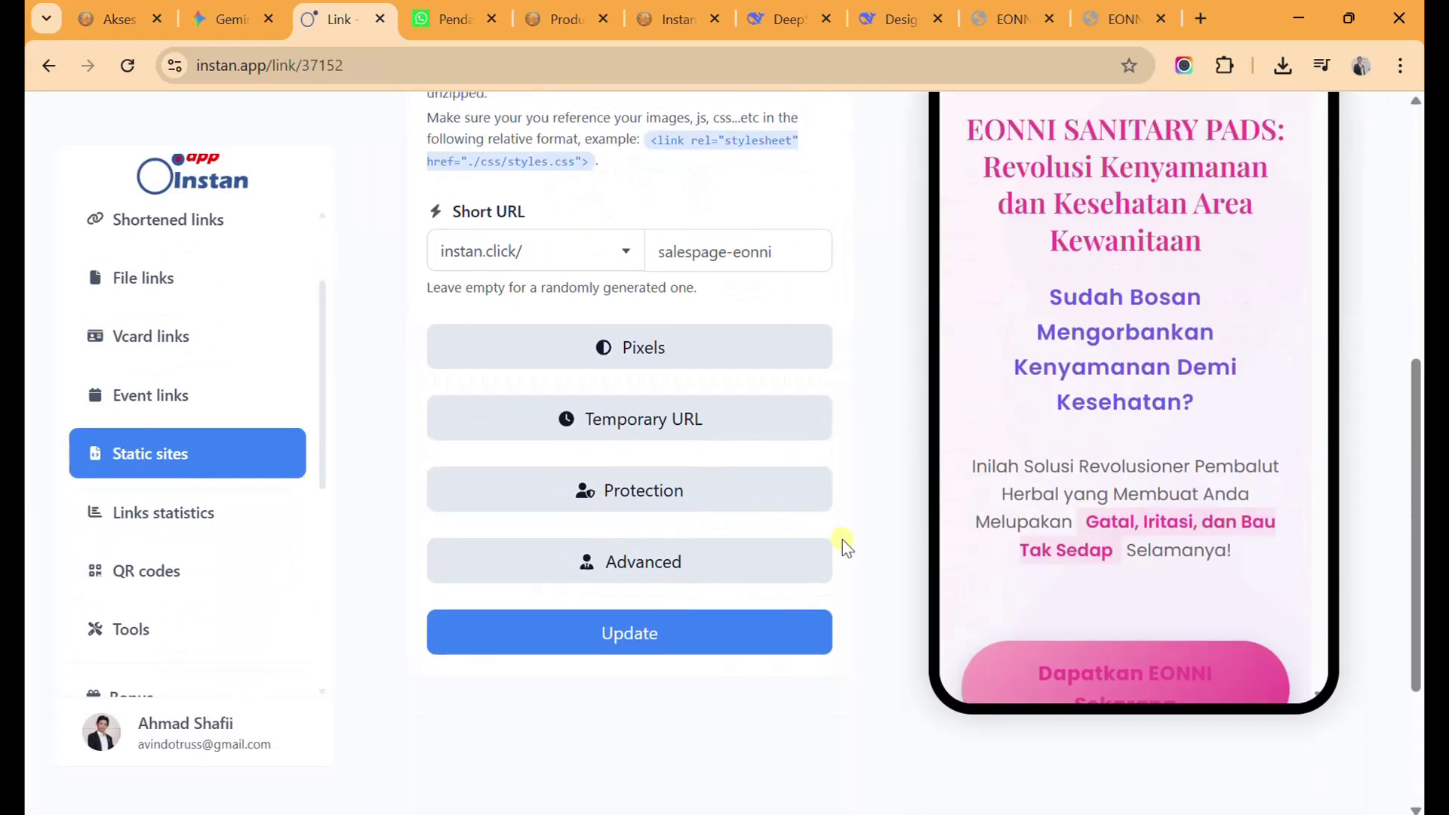
scroll(843, 540, up, 6)
click(684, 239)
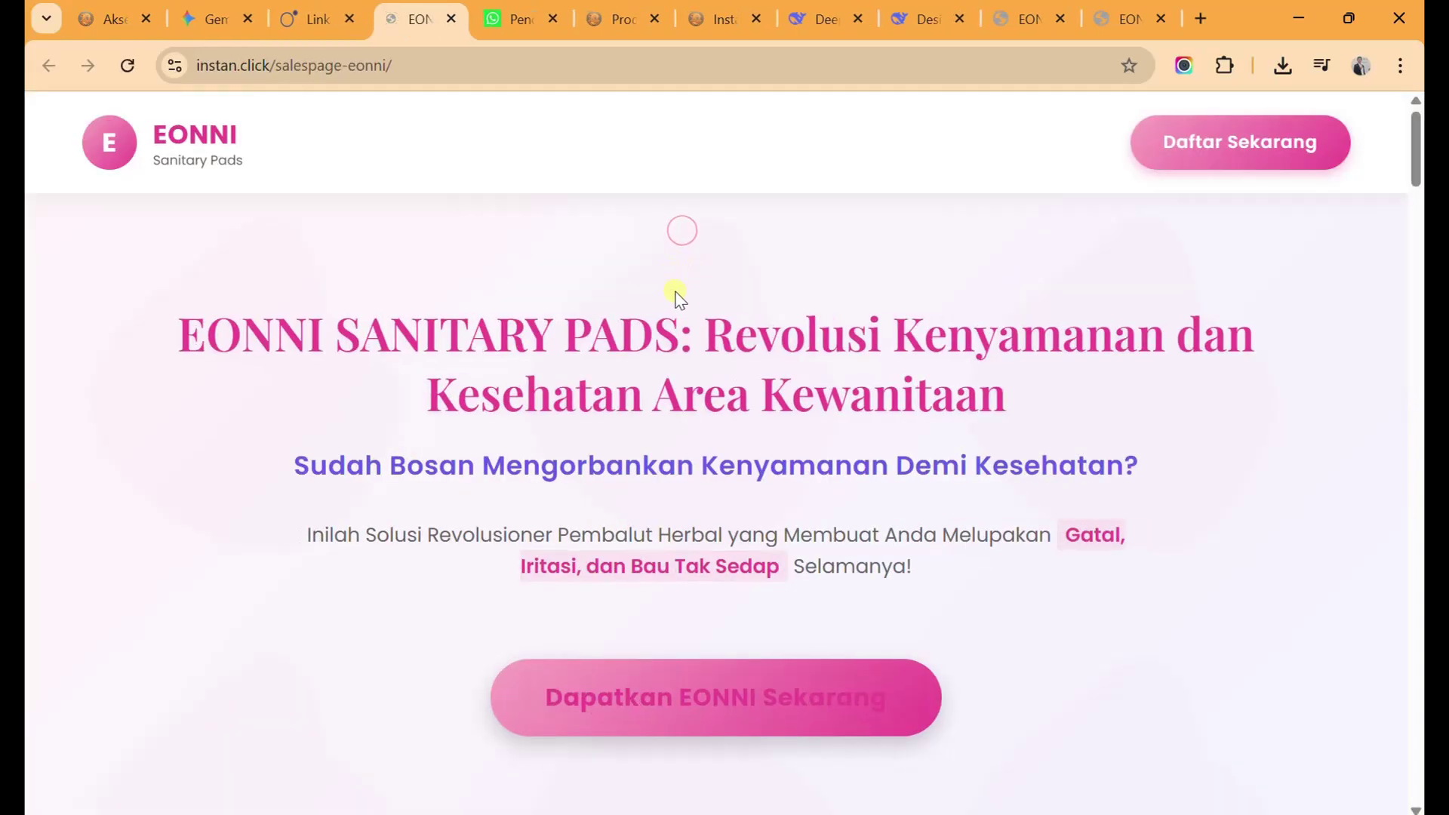
scroll(702, 302, down, 4)
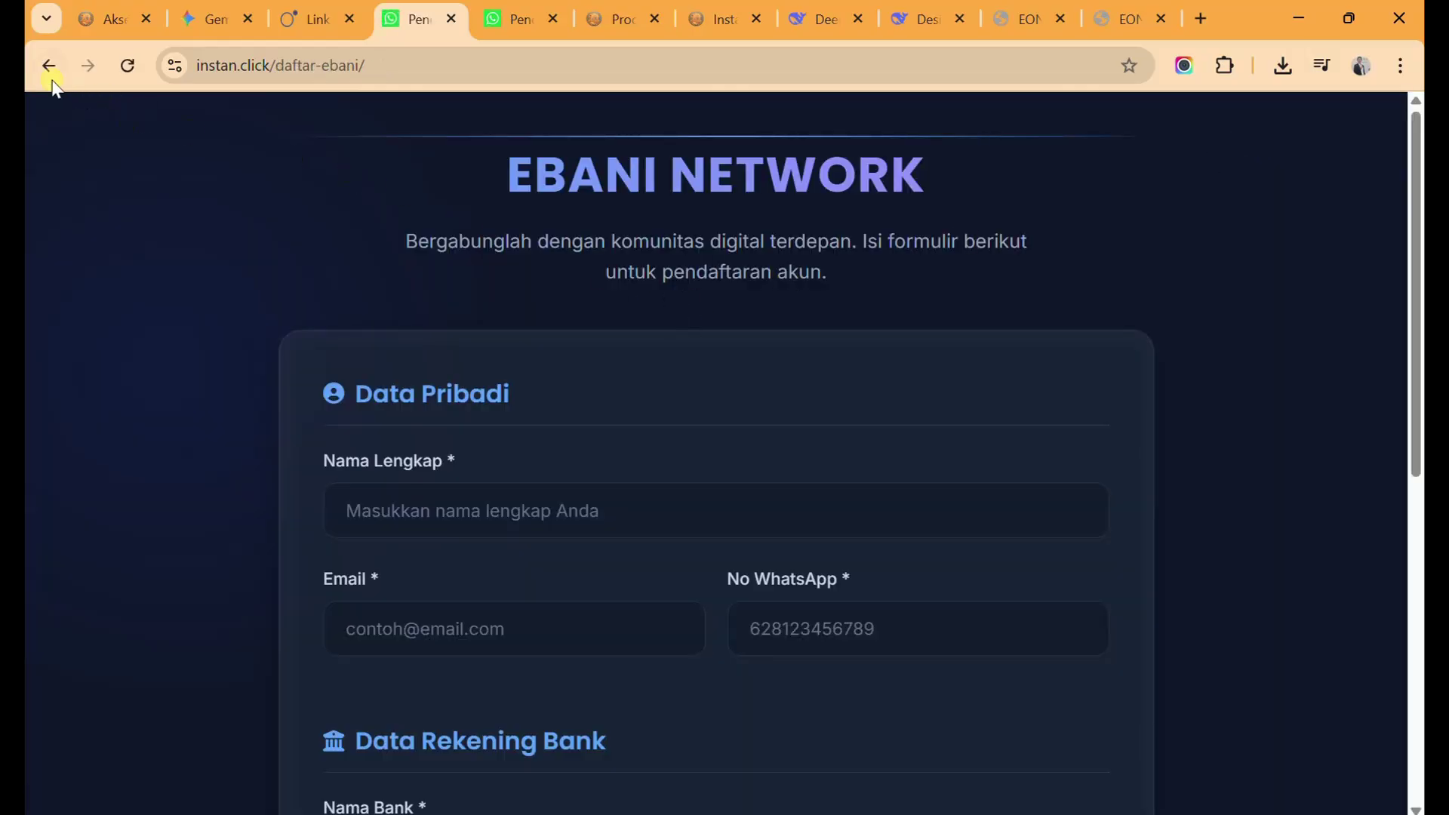
click(49, 76)
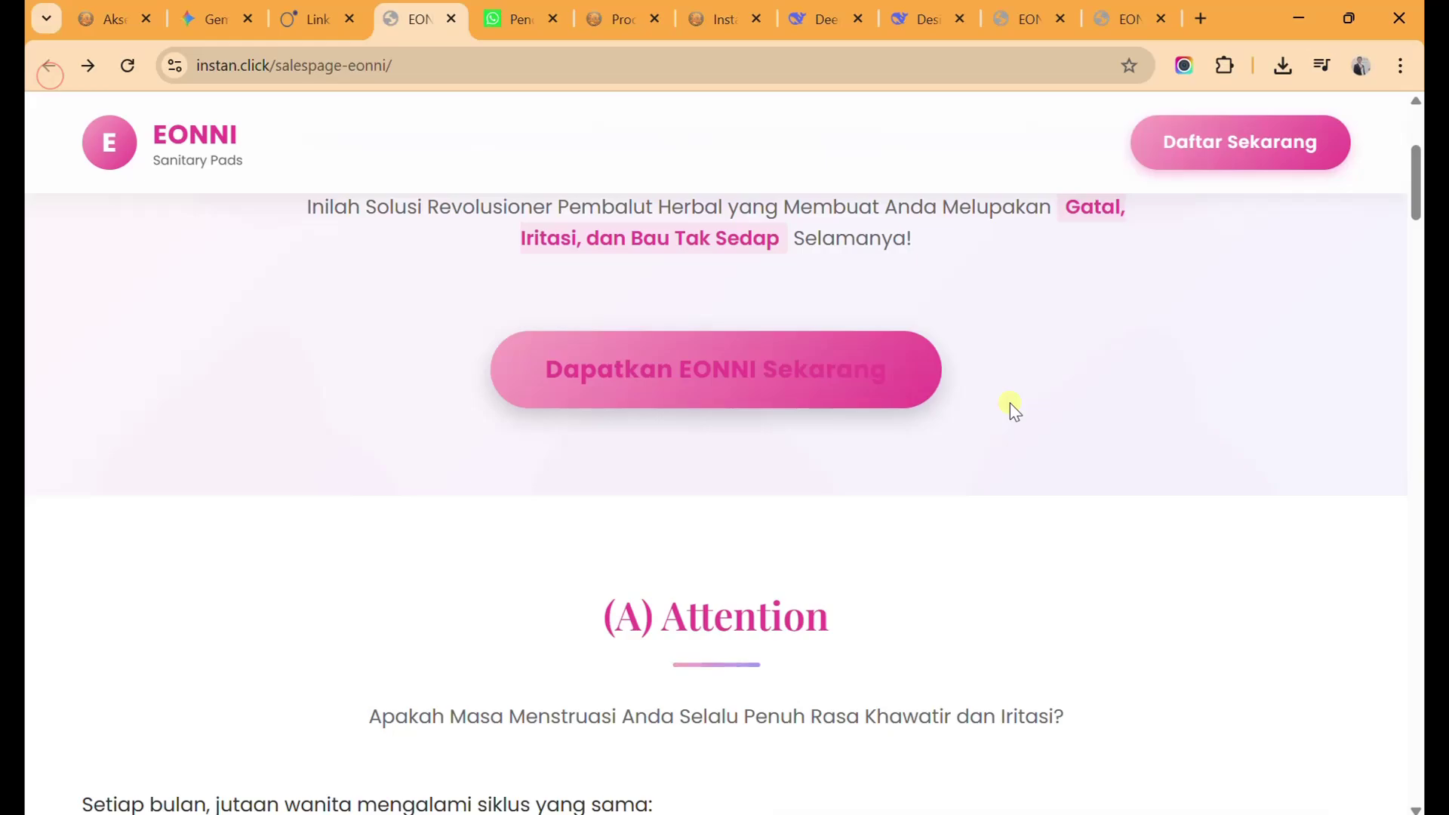
Review the published sales page from the opening section through the images, testimonials and FAQ to the footer, and return to its start.
scroll(1008, 392, down, 15)
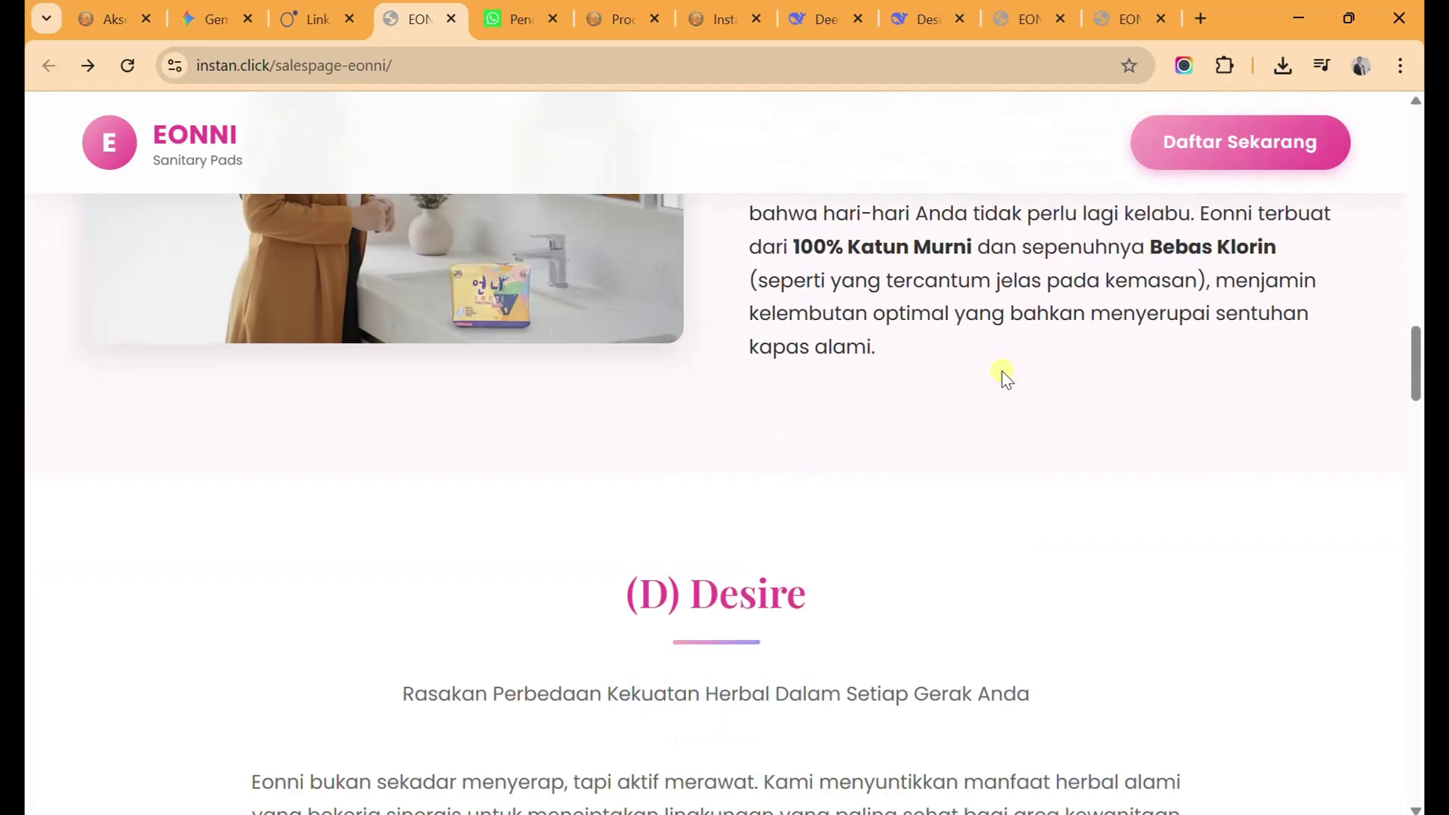
scroll(1004, 385, down, 20)
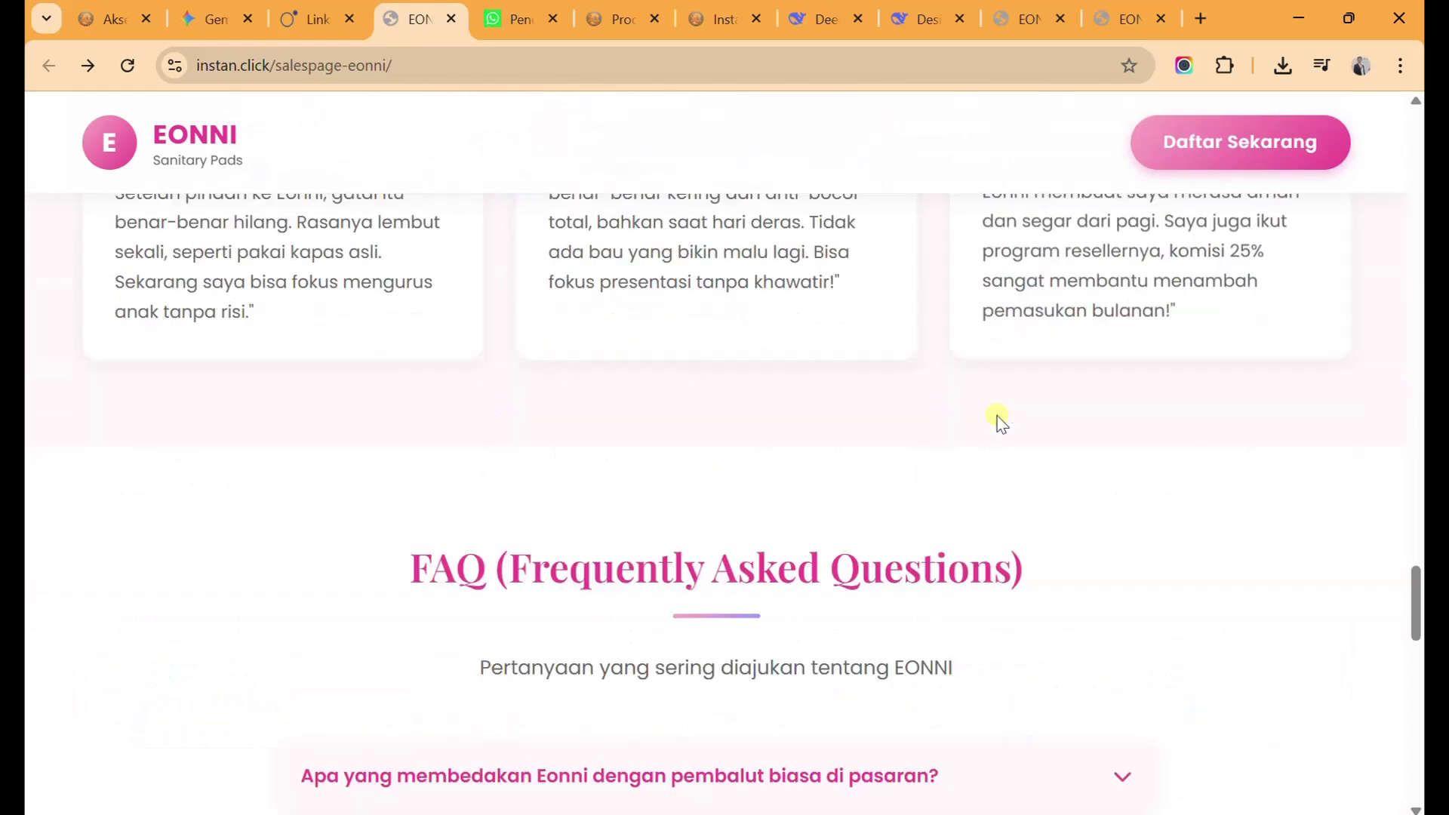
scroll(994, 436, down, 9)
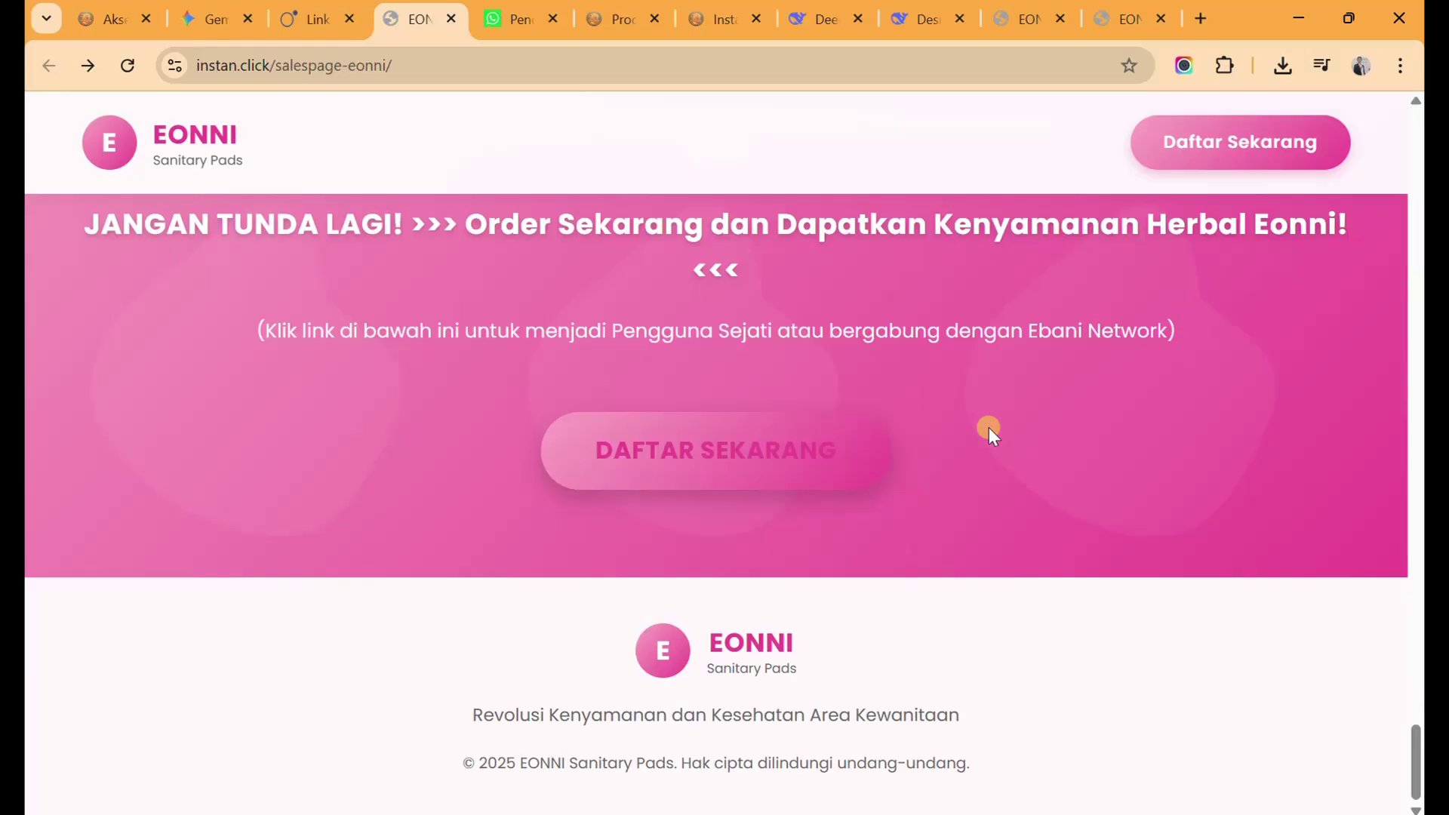
scroll(989, 428, up, 15)
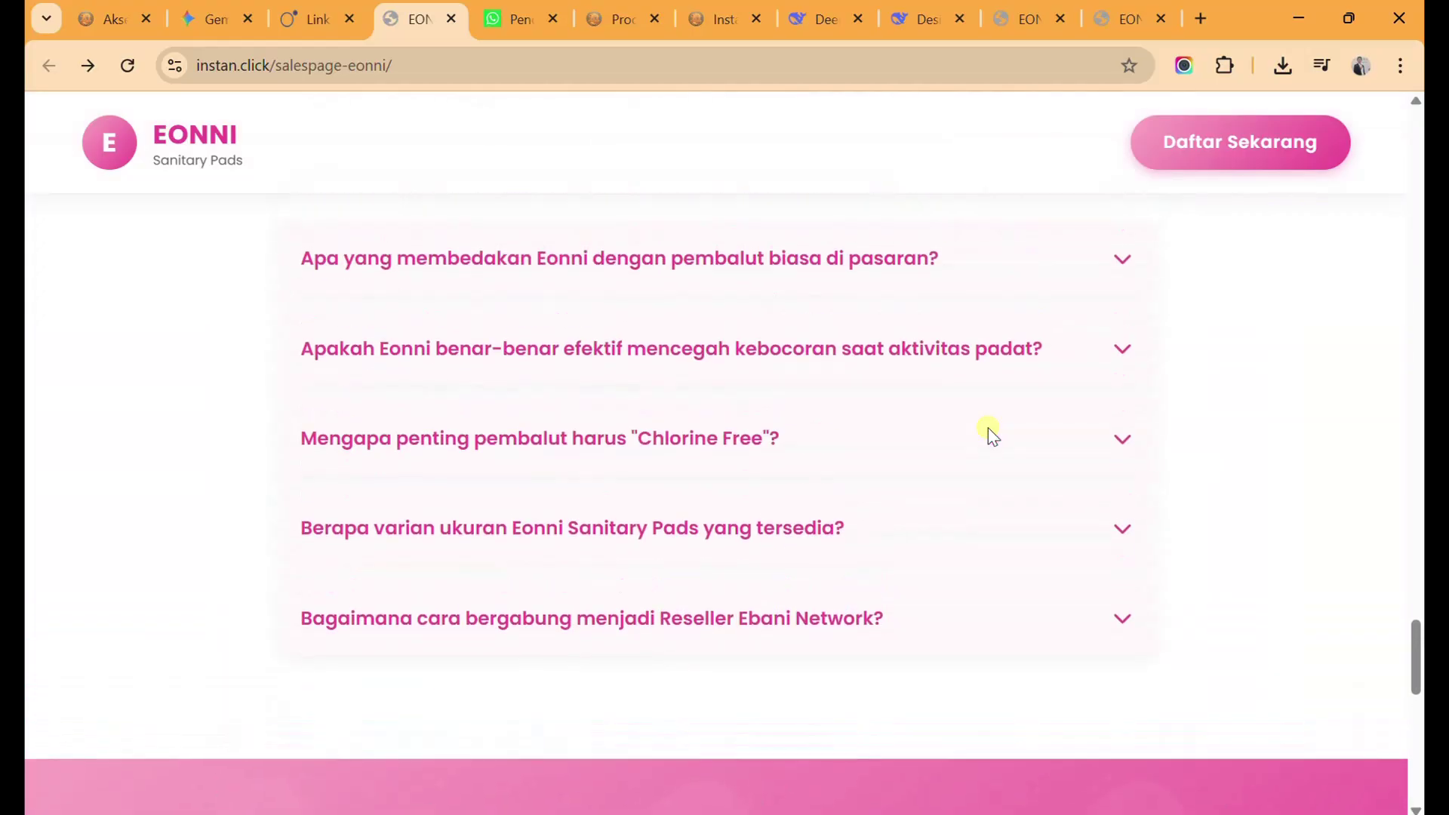
scroll(990, 430, up, 20)
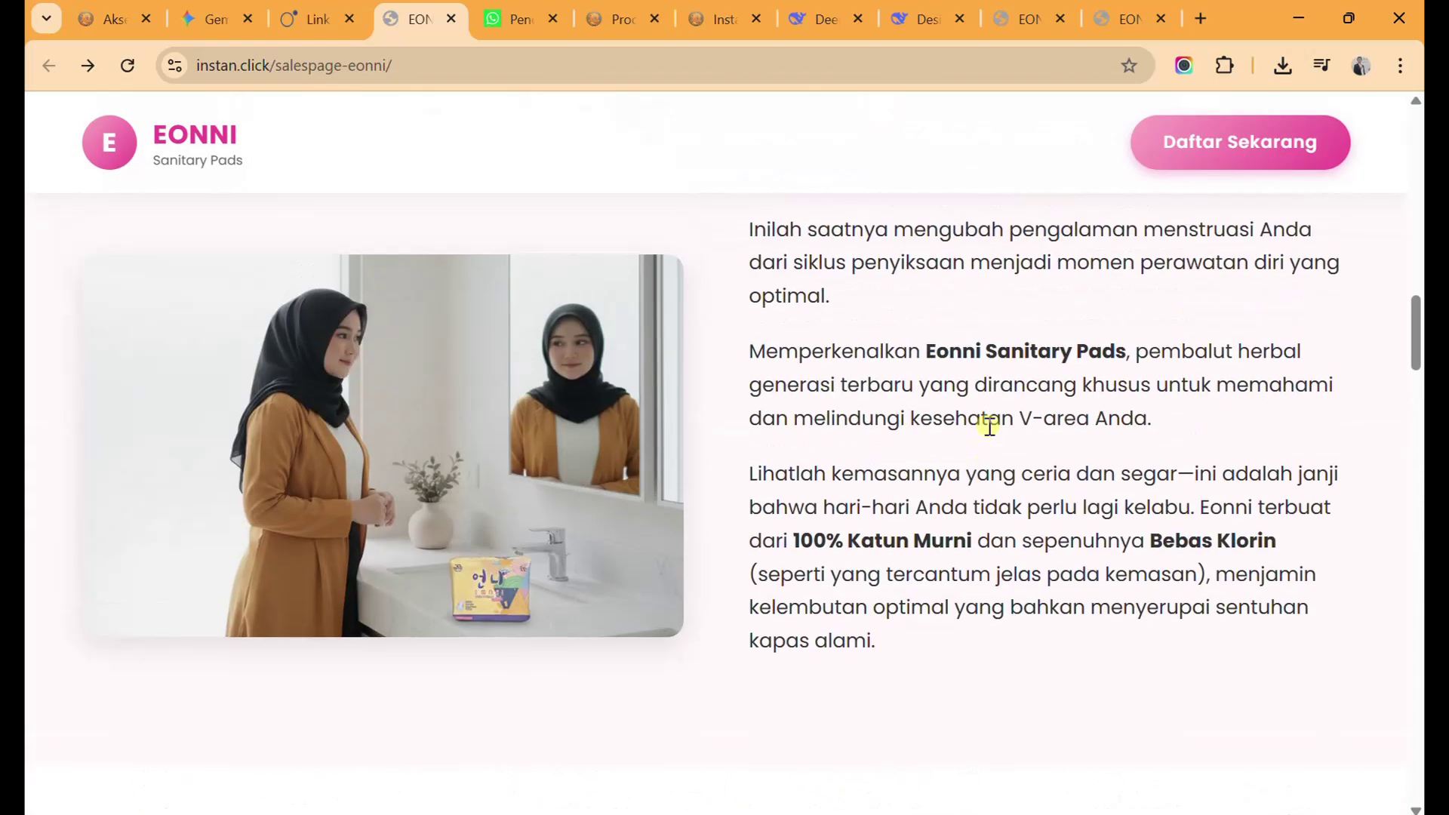
scroll(990, 428, up, 8)
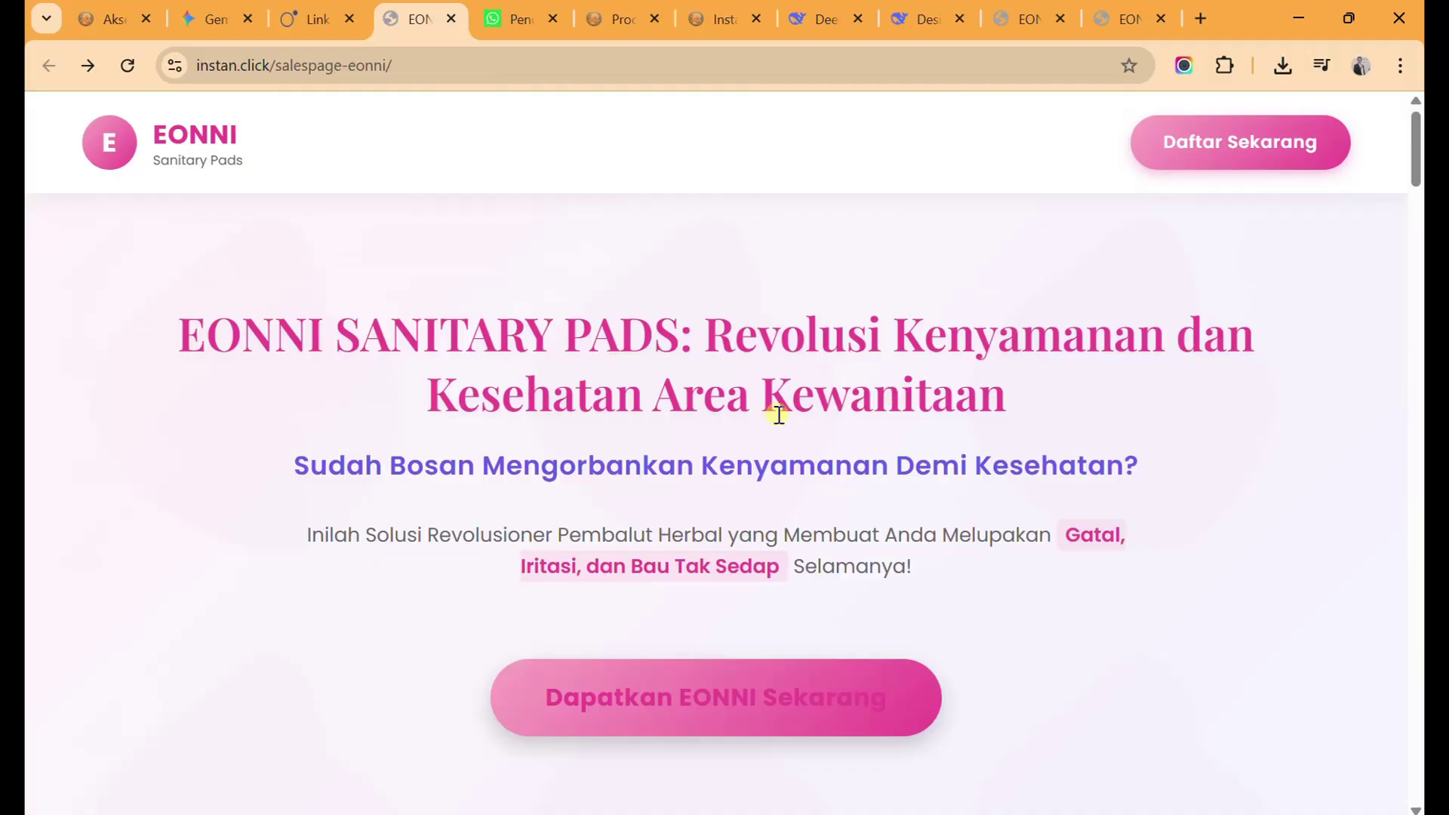
scroll(913, 399, down, 9)
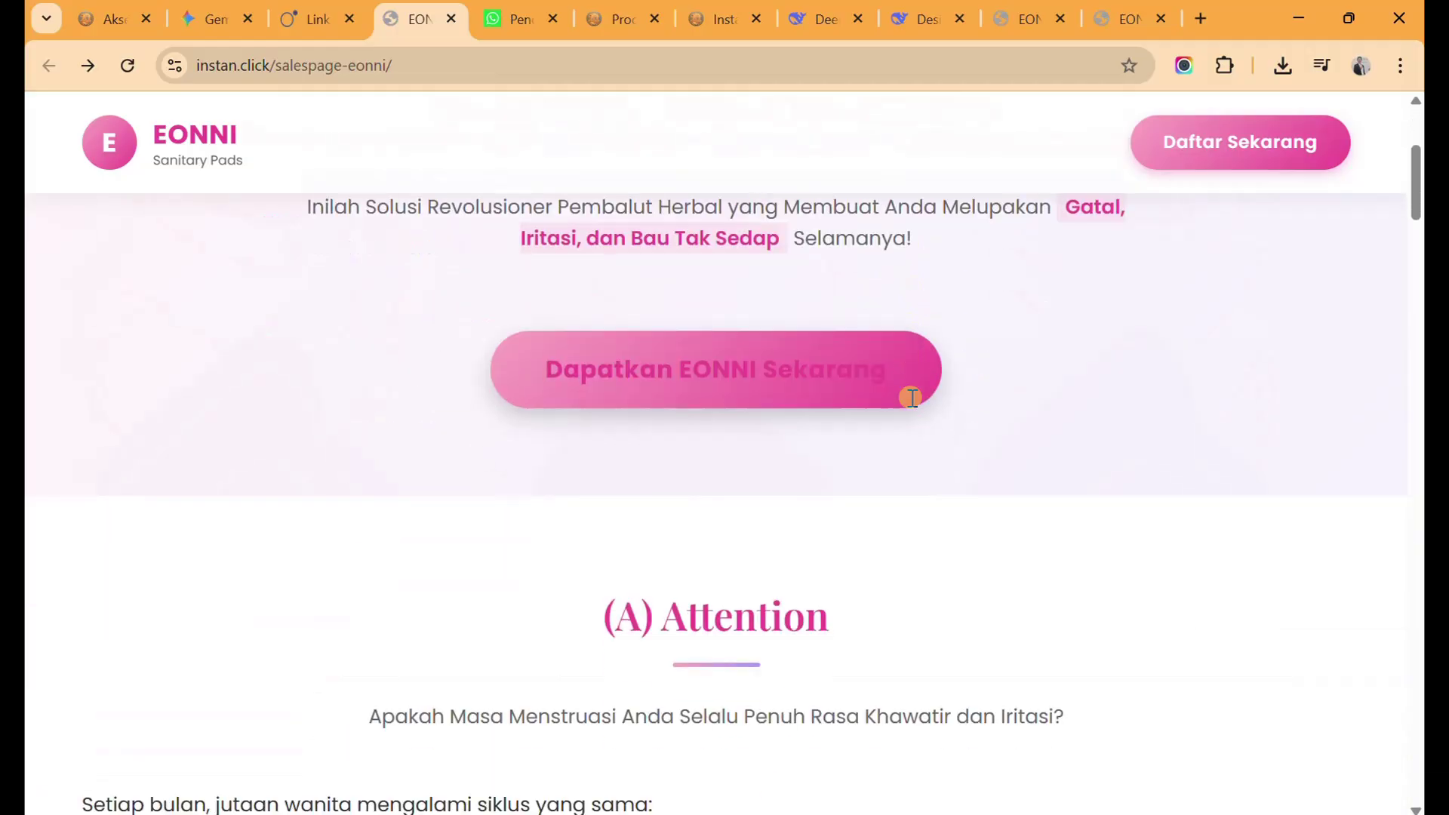
drag(1416, 240, 1419, 72)
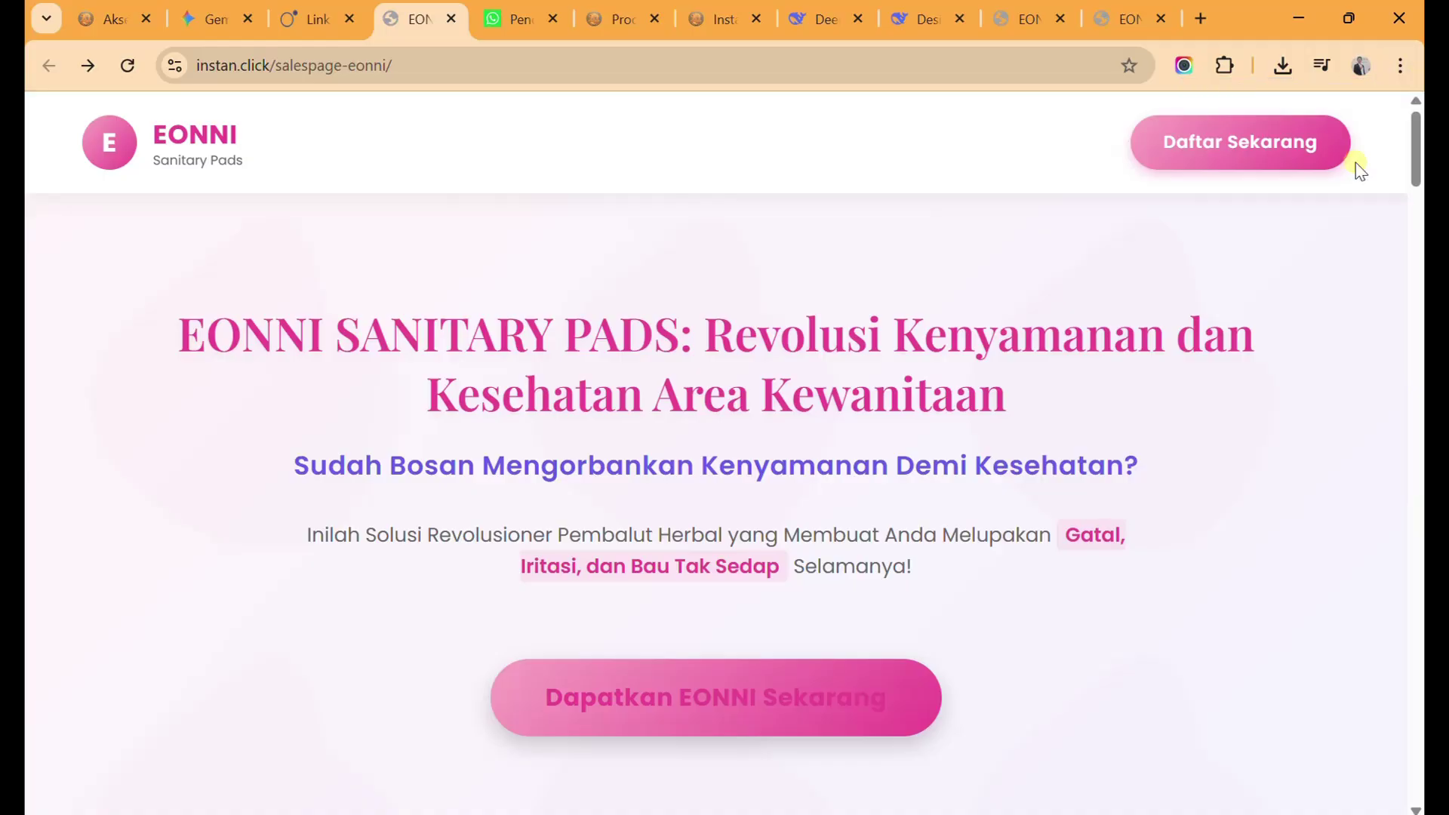
scroll(1129, 324, down, 4)
scroll(1132, 326, up, 2)
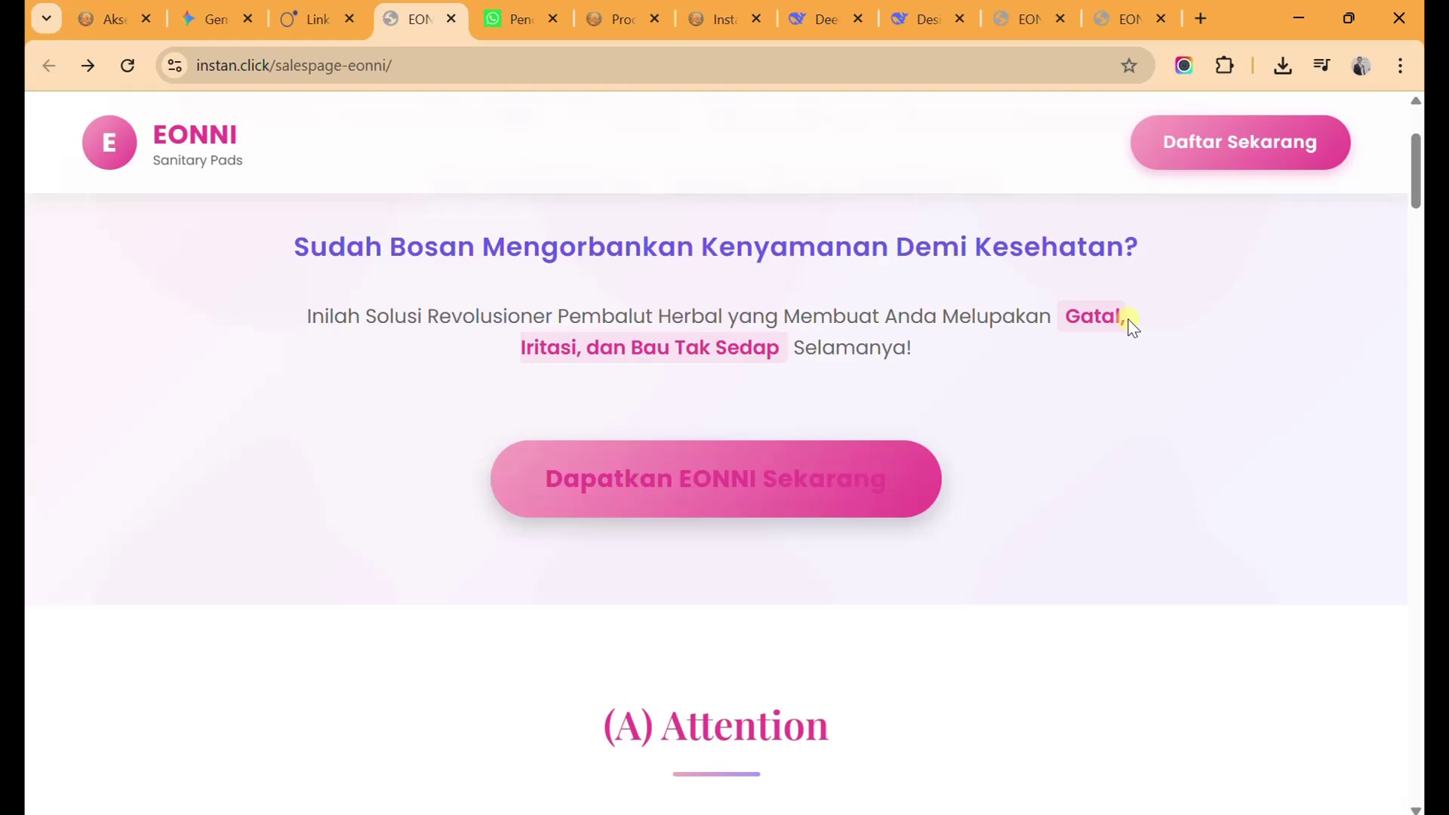
scroll(1133, 326, up, 3)
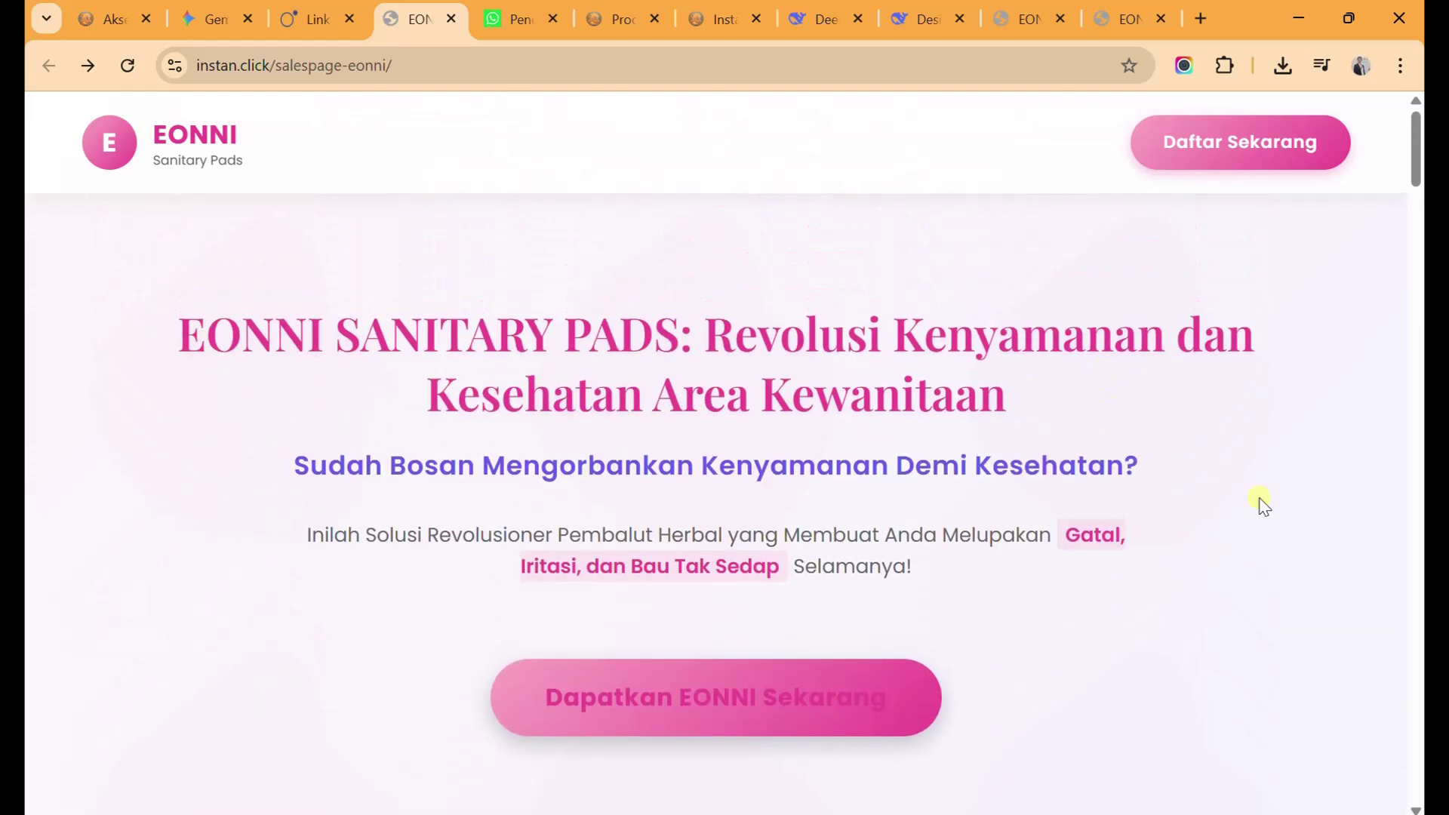